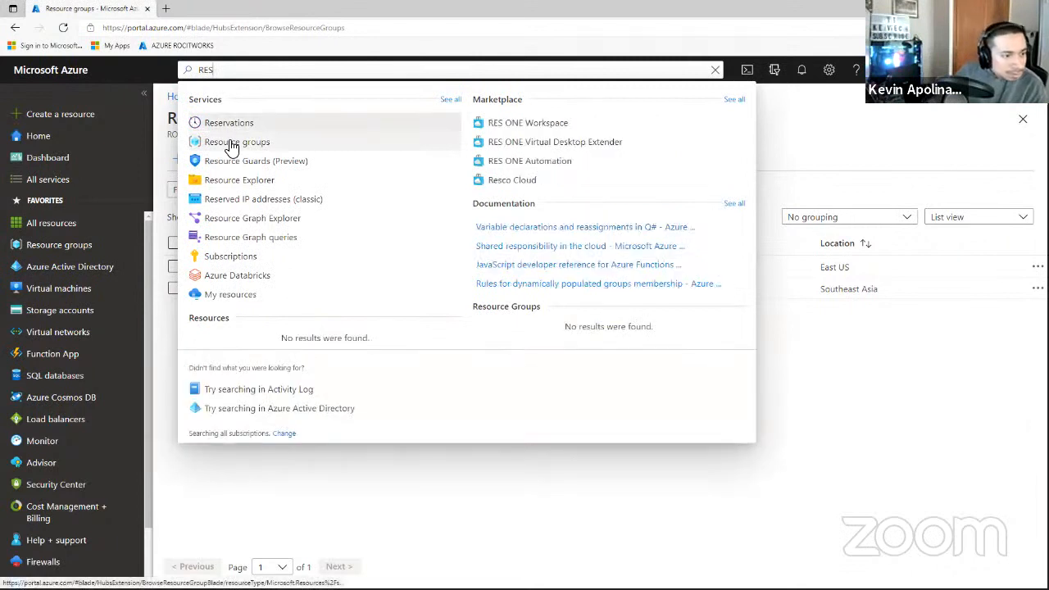
Create a resource group named NSG-Lab in East US from the Resource groups list.
left_click(233, 144)
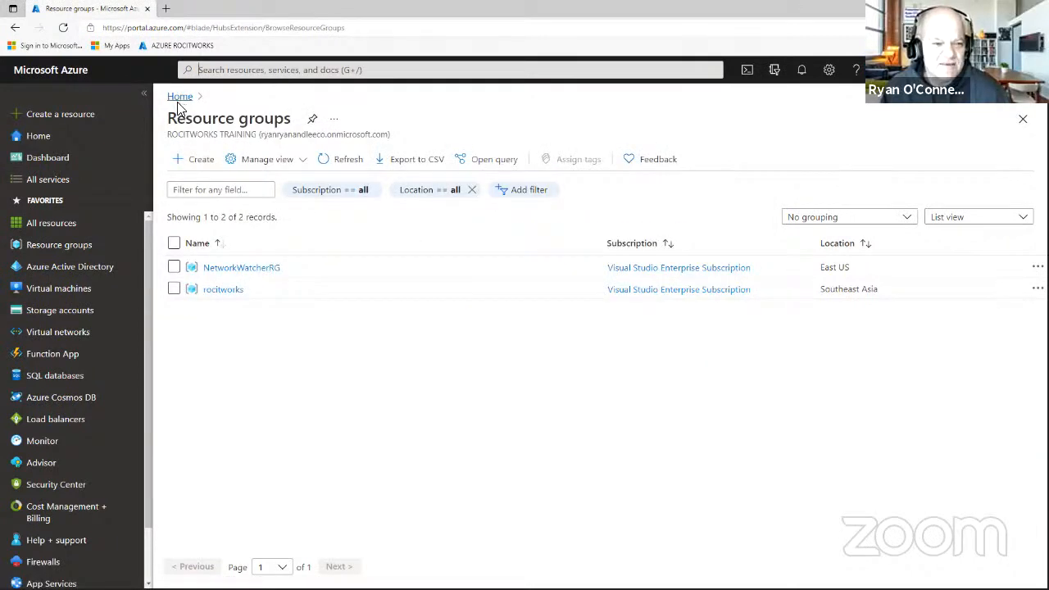
left_click(196, 163)
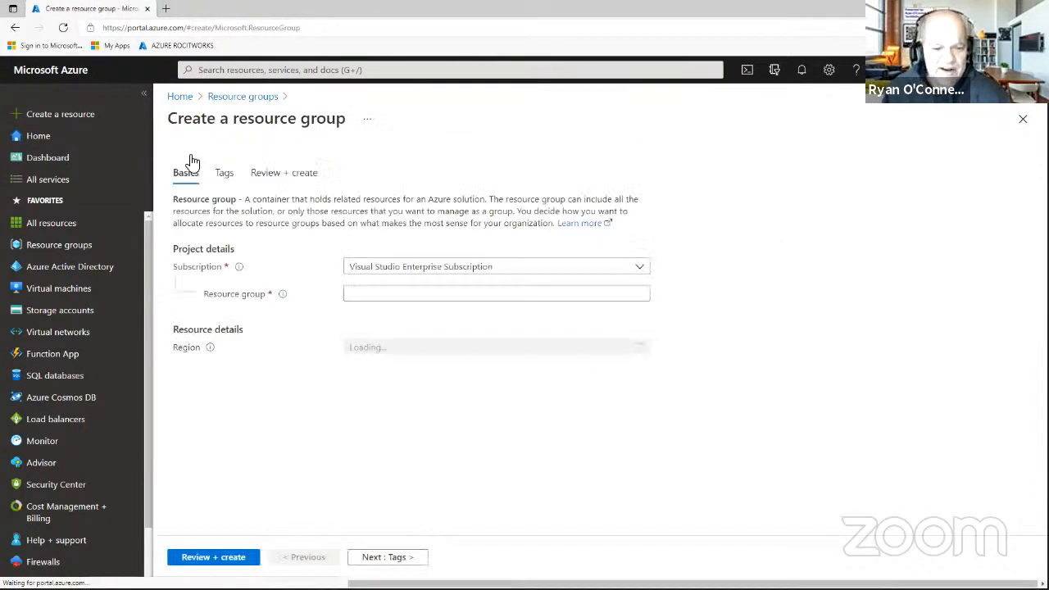
right_click(600, 294)
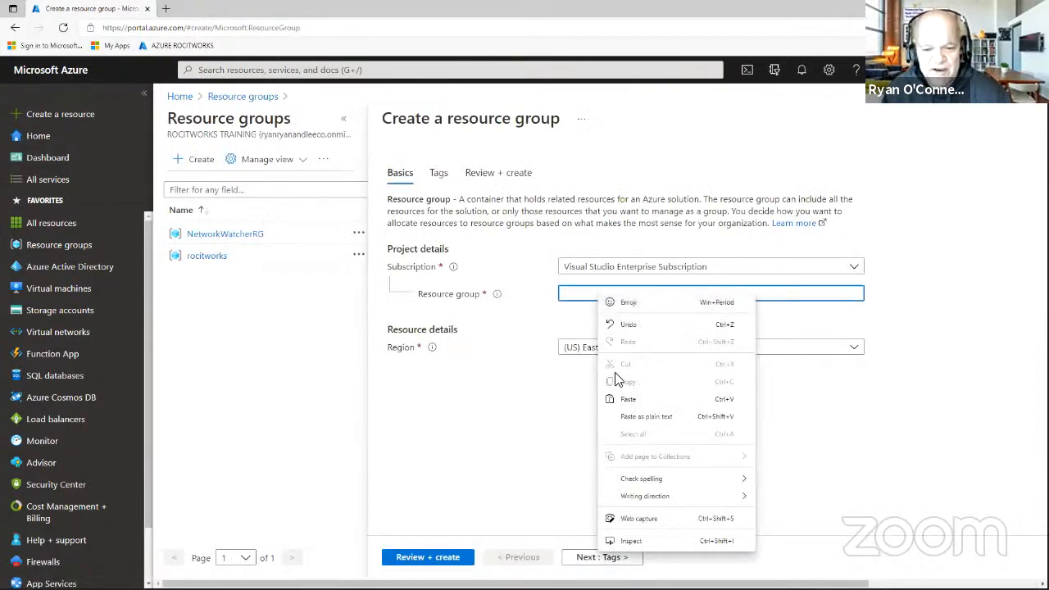
left_click(620, 398)
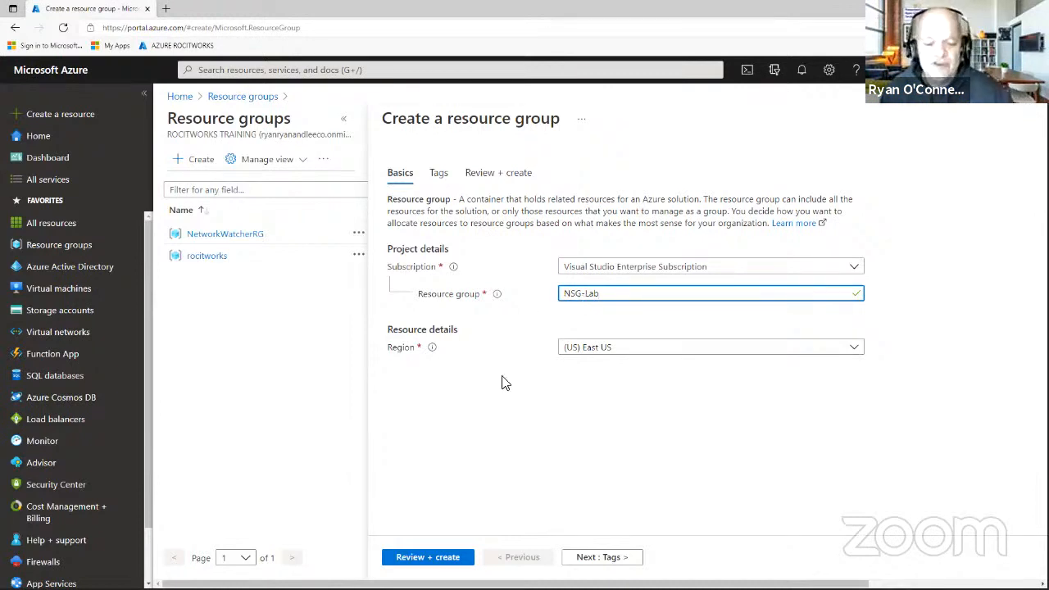
left_click(440, 562)
left_click(416, 564)
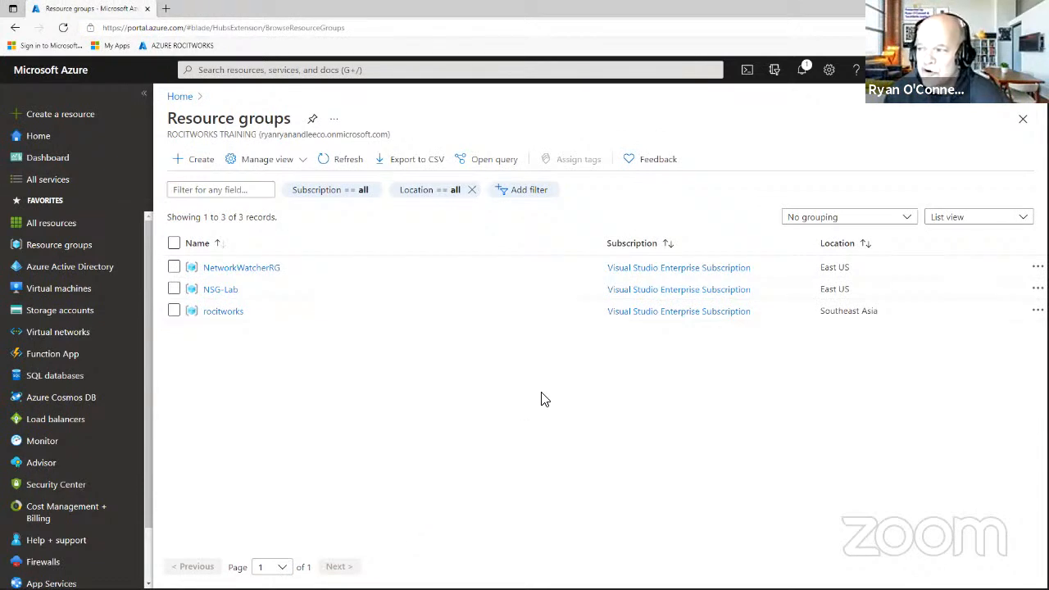
Go to Network security groups via a 'NETW' search and begin a new security group.
left_click(260, 69)
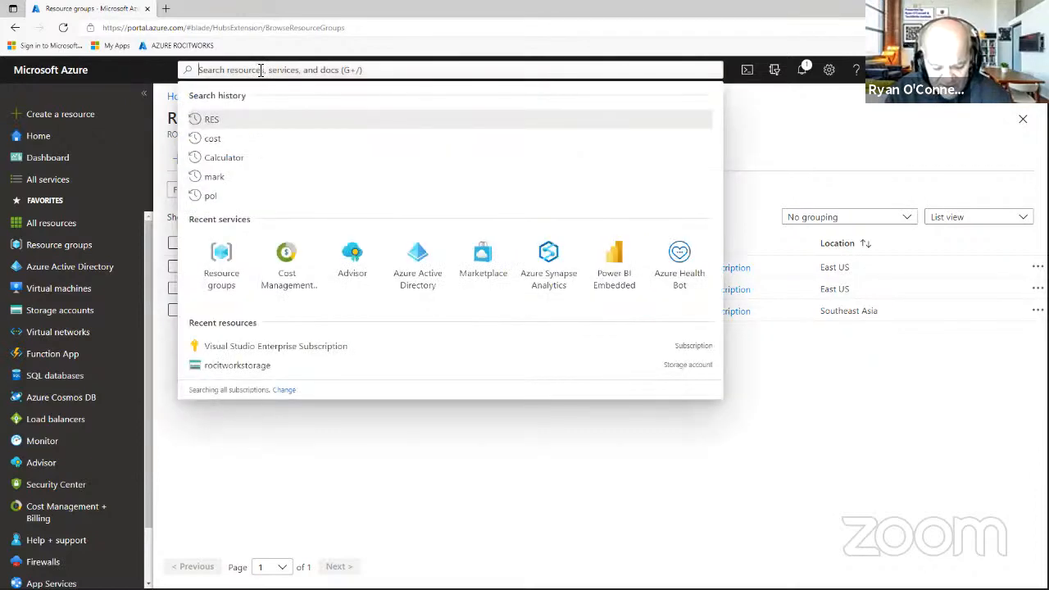
type("NETW")
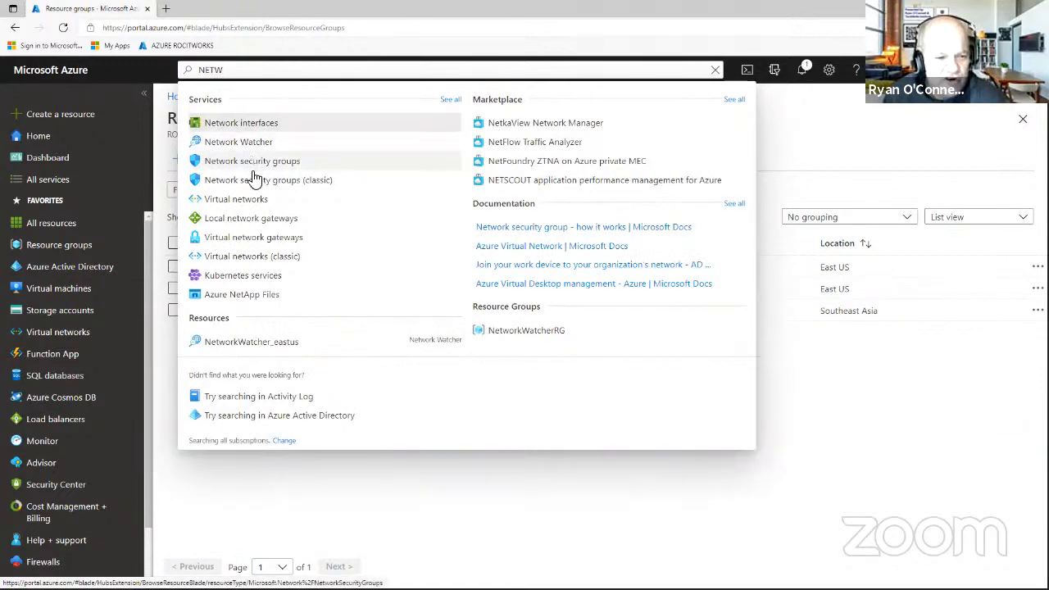
left_click(250, 163)
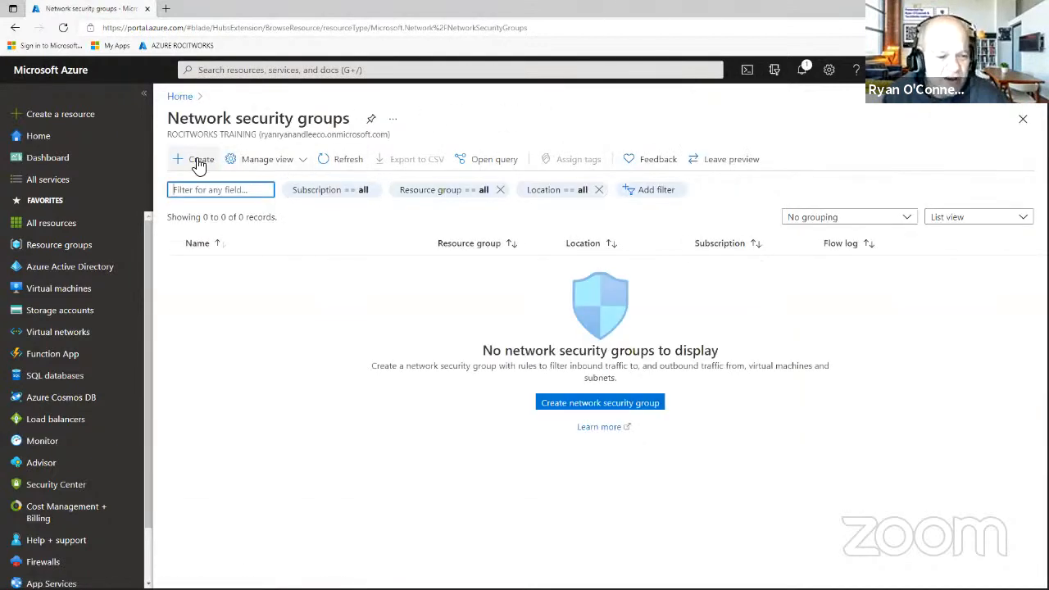
left_click(589, 409)
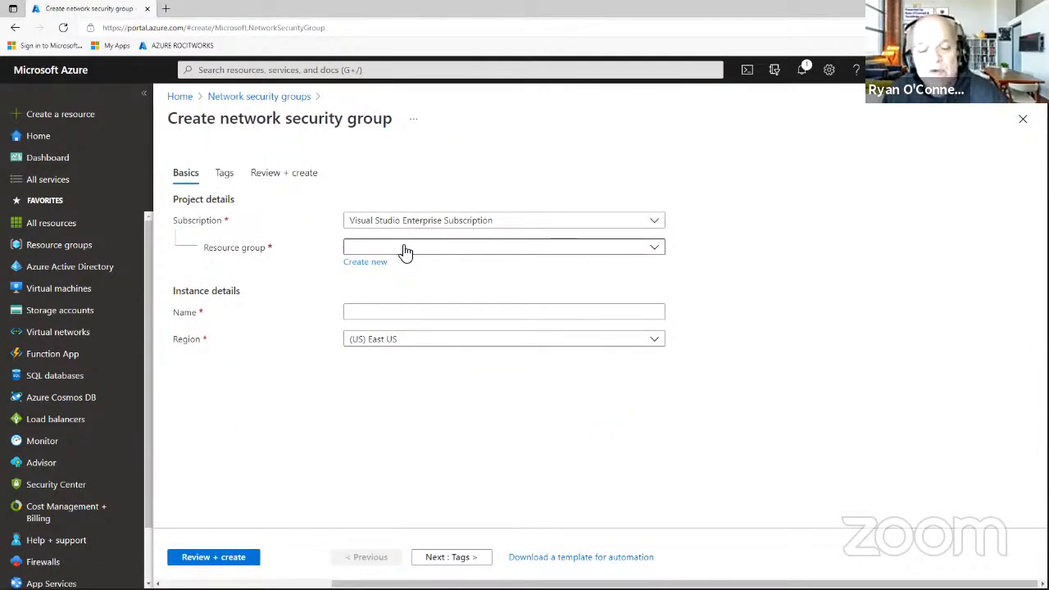
Place the security group in NSG-Lab and name it Aukland-nsg-lab.
left_click(403, 250)
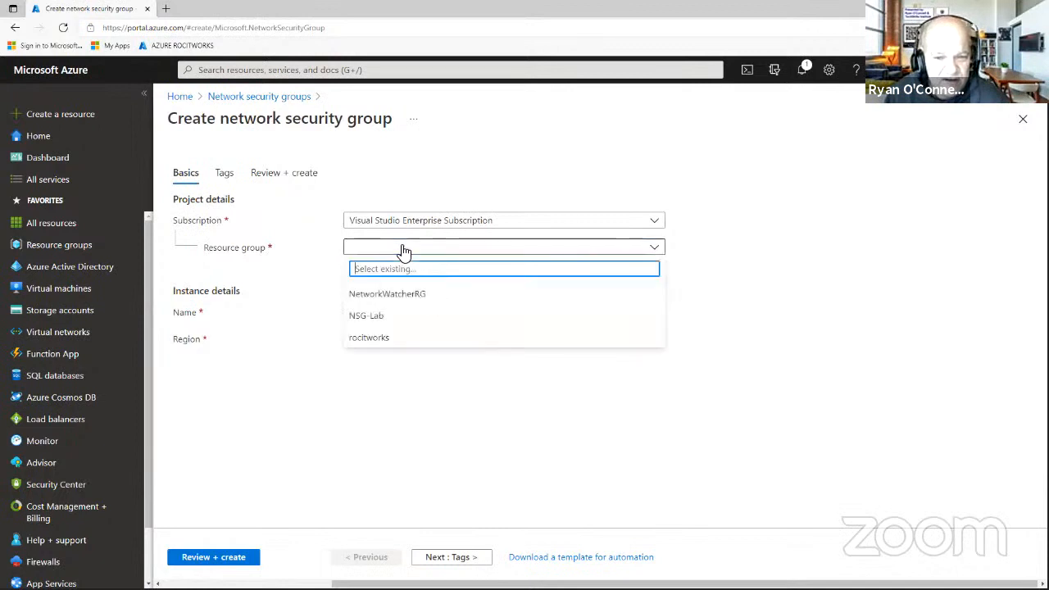
left_click(379, 318)
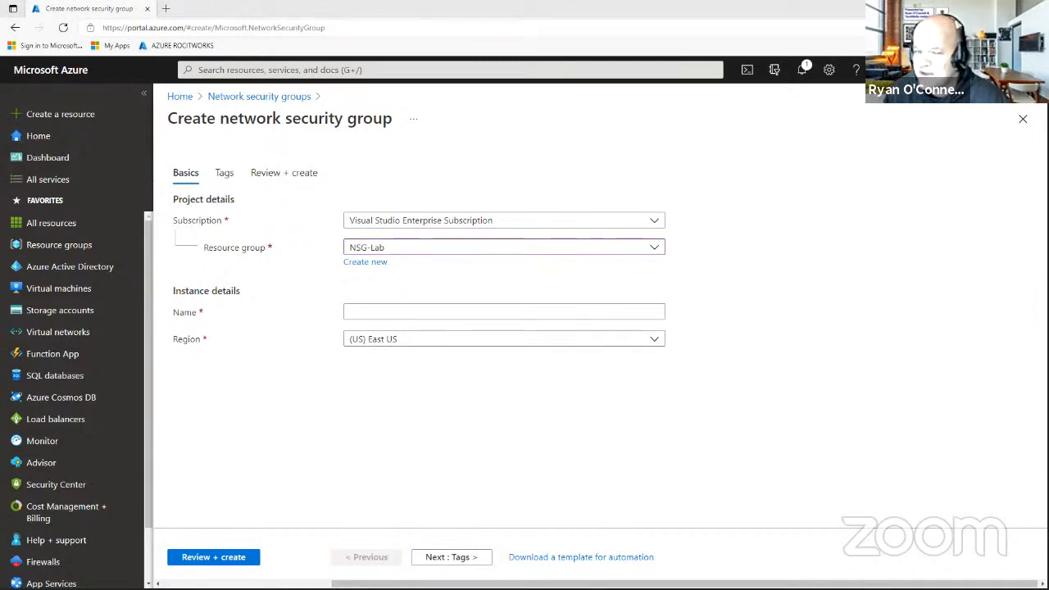
left_click(402, 311)
right_click(401, 317)
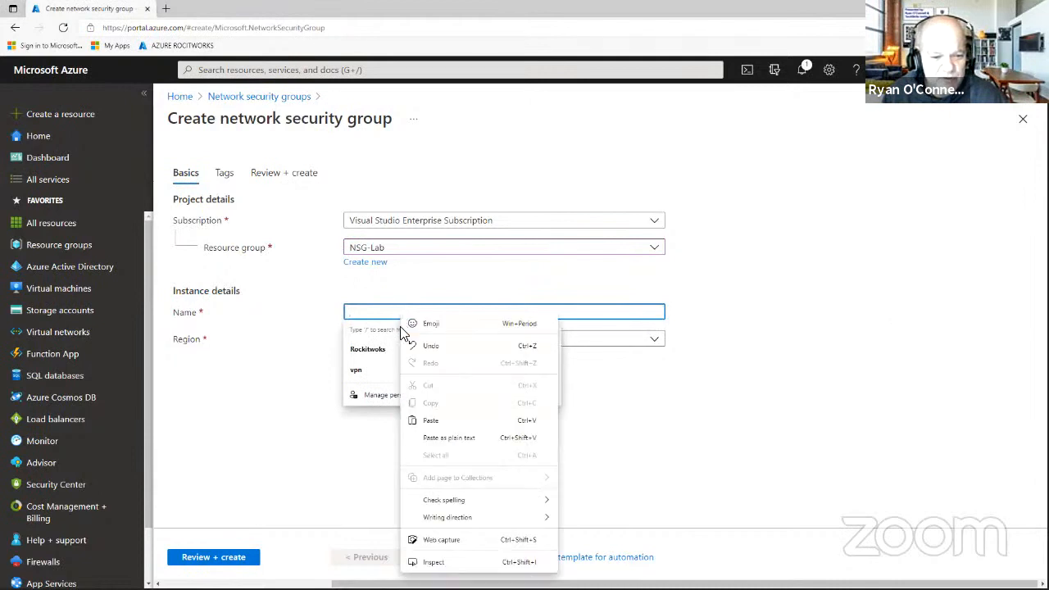
left_click(417, 420)
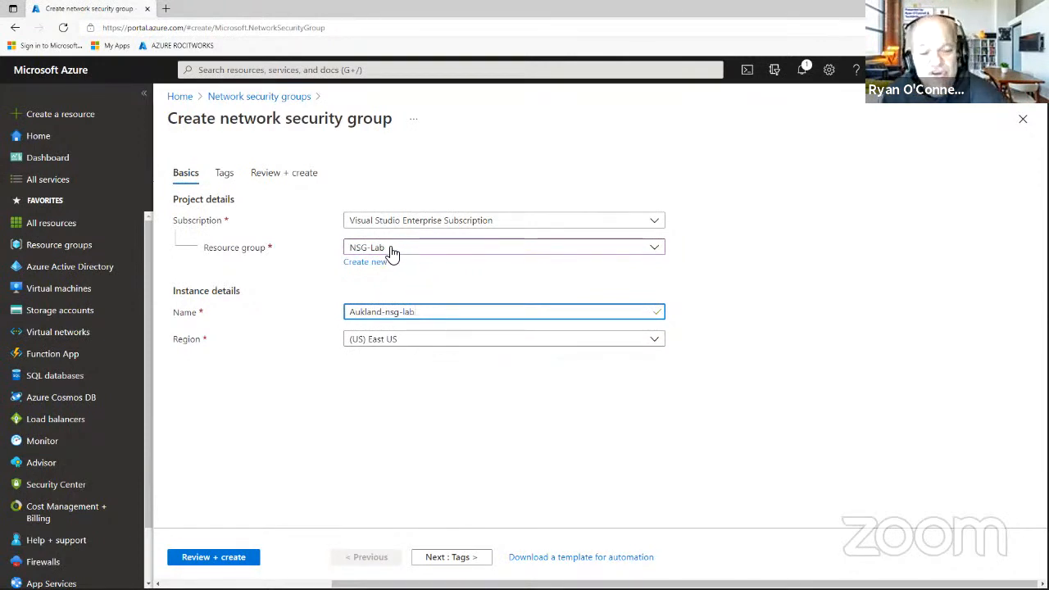
left_click(455, 557)
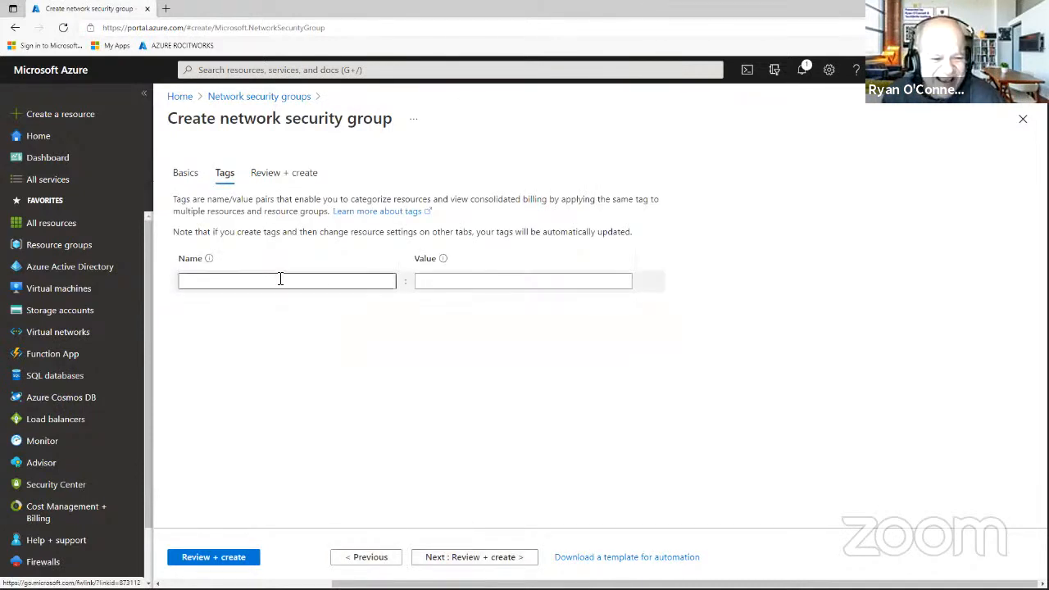
Add the tag Aukland-nsg-lab with value Demo and reach the passed validation review.
right_click(281, 285)
left_click(288, 326)
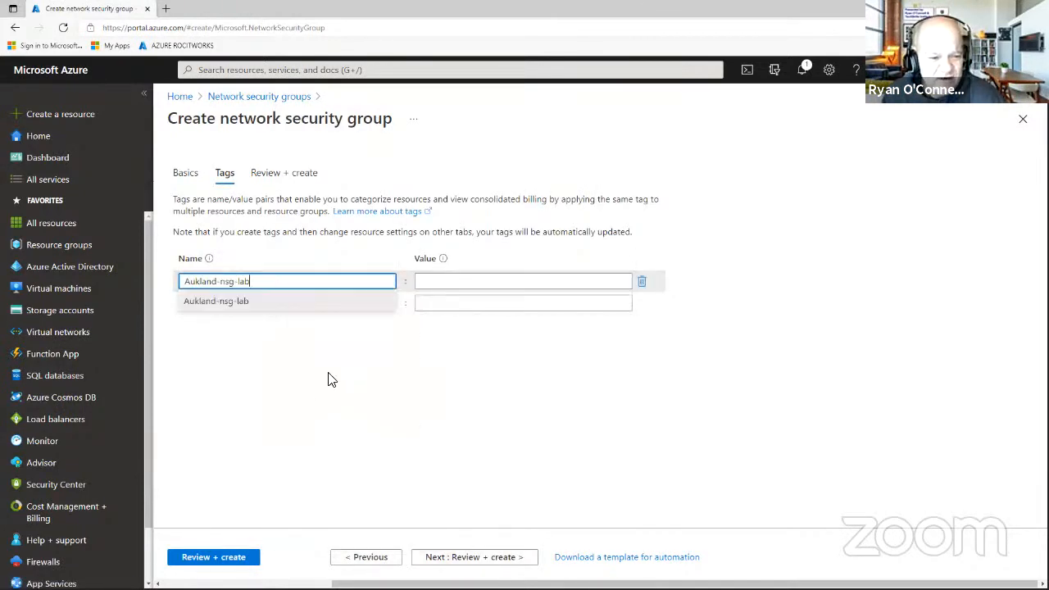
left_click(449, 283)
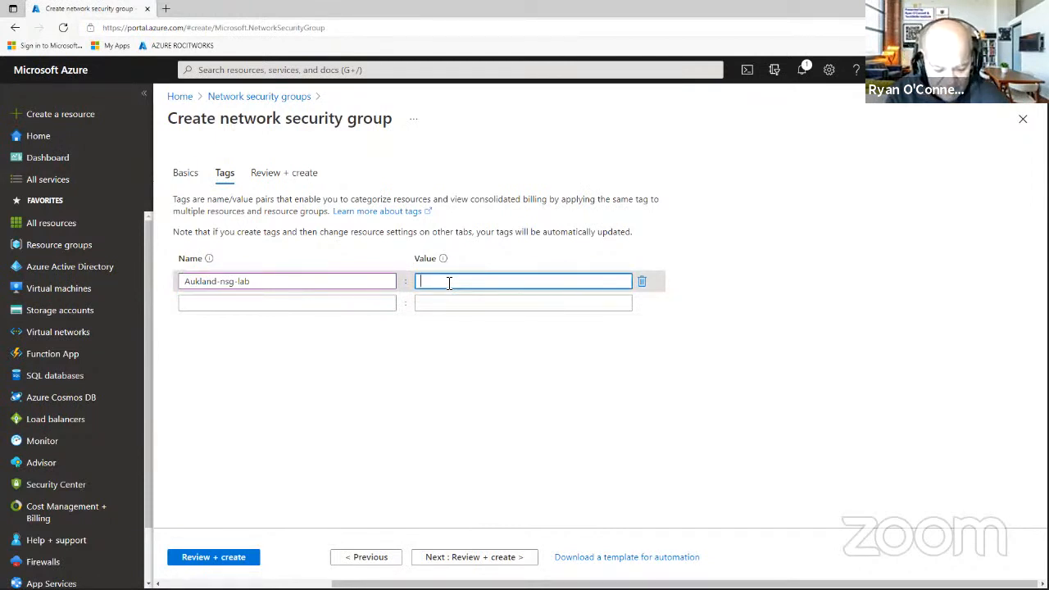
type("dEMO")
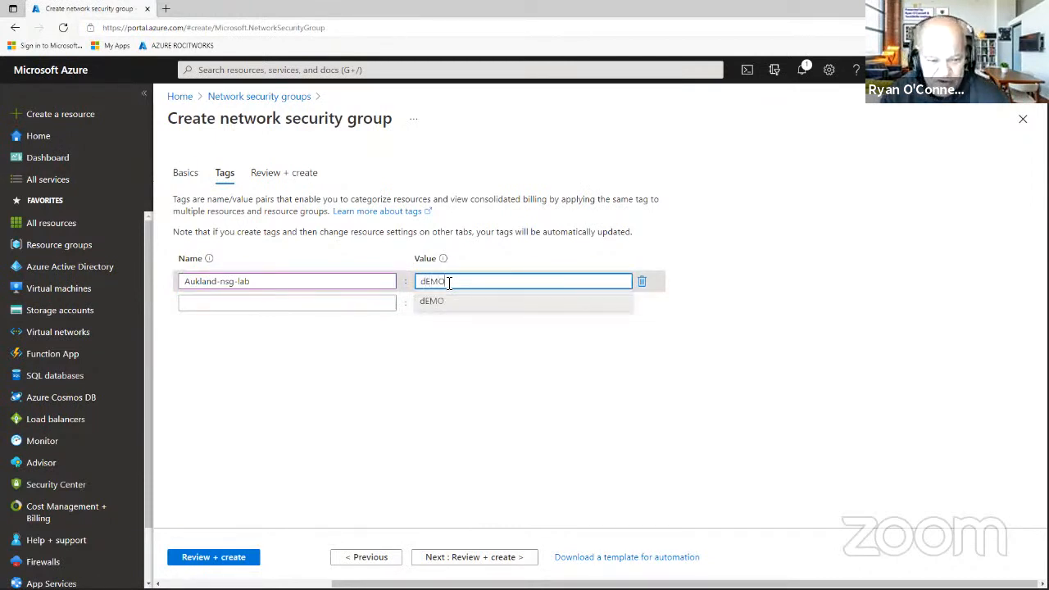
key("BackSpace")
key("BackSpace")
key("BackSpace")
key("BackSpace")
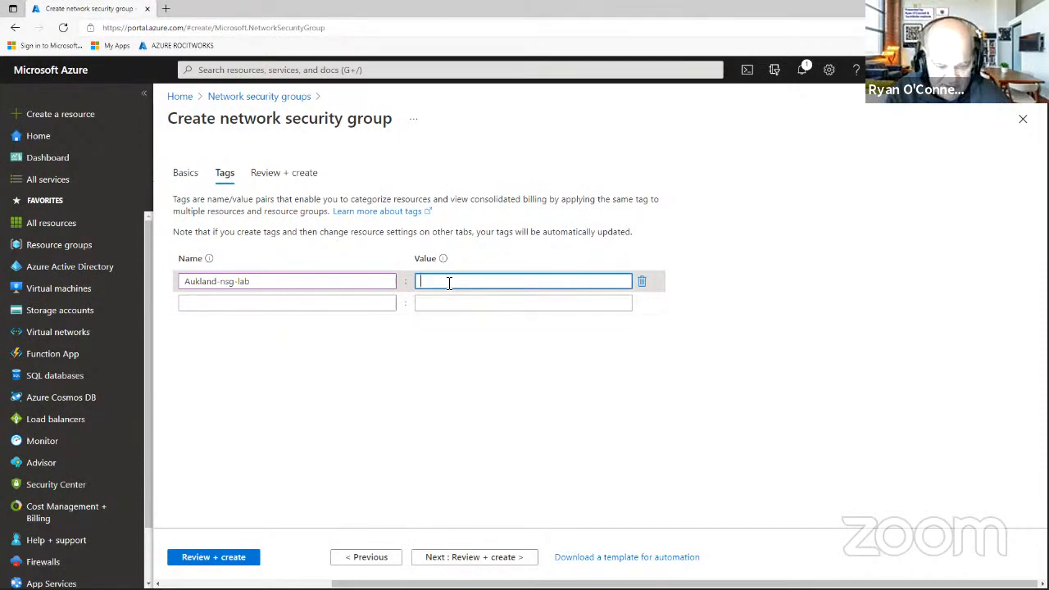
type("Demo")
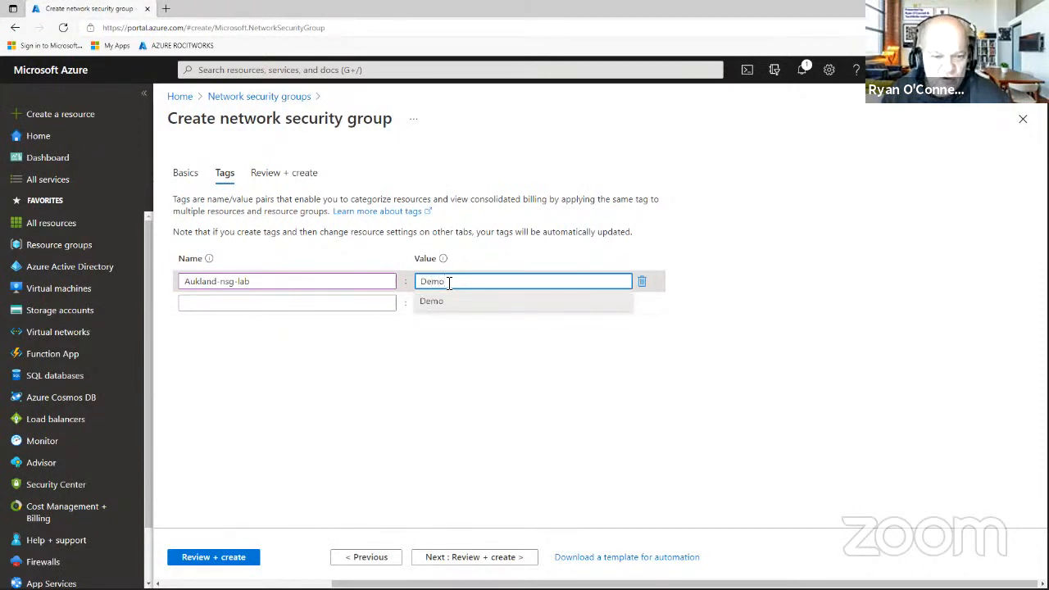
left_click(611, 376)
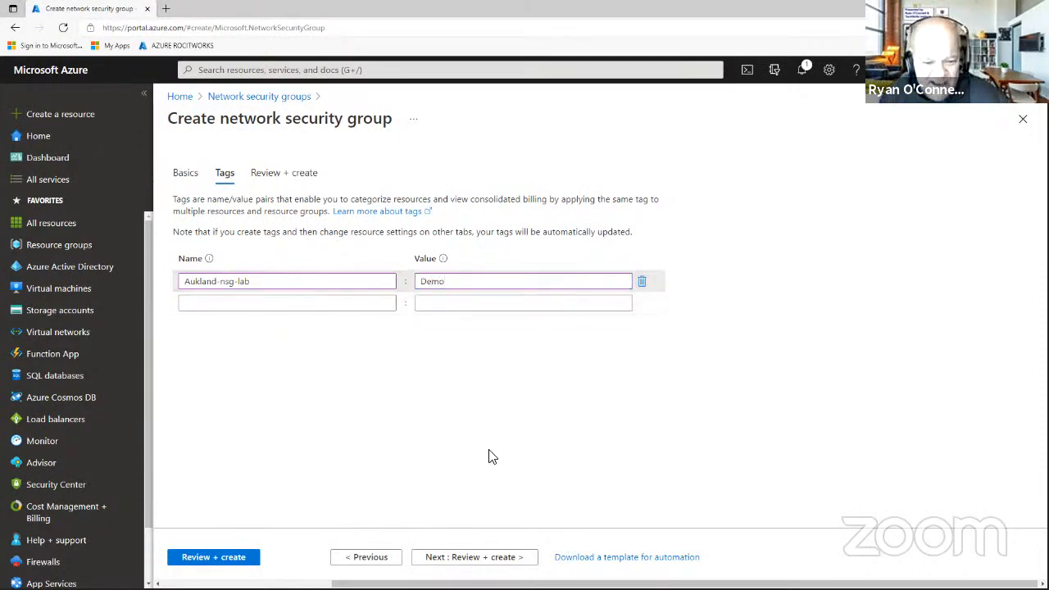
left_click(490, 557)
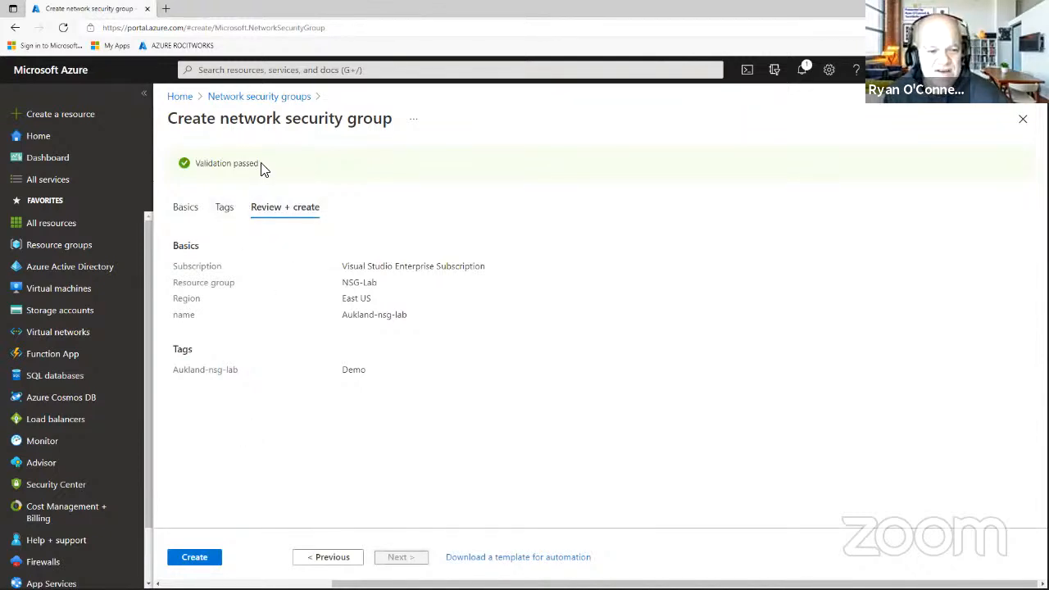
Create the Aukland-nsg-lab security group and open it once deployment completes.
left_click(206, 559)
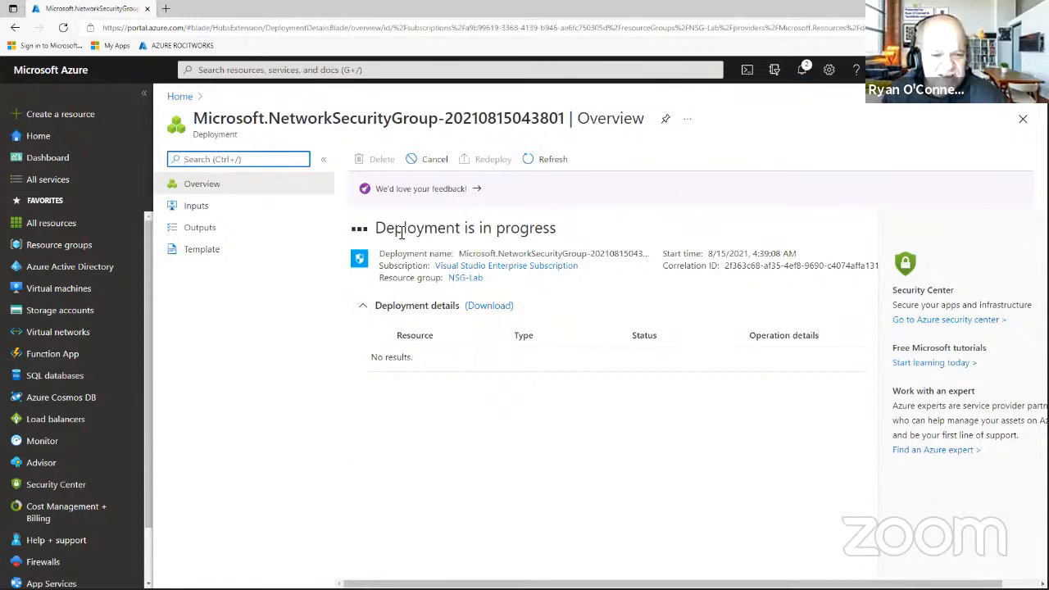
left_click_drag(375, 229, 555, 236)
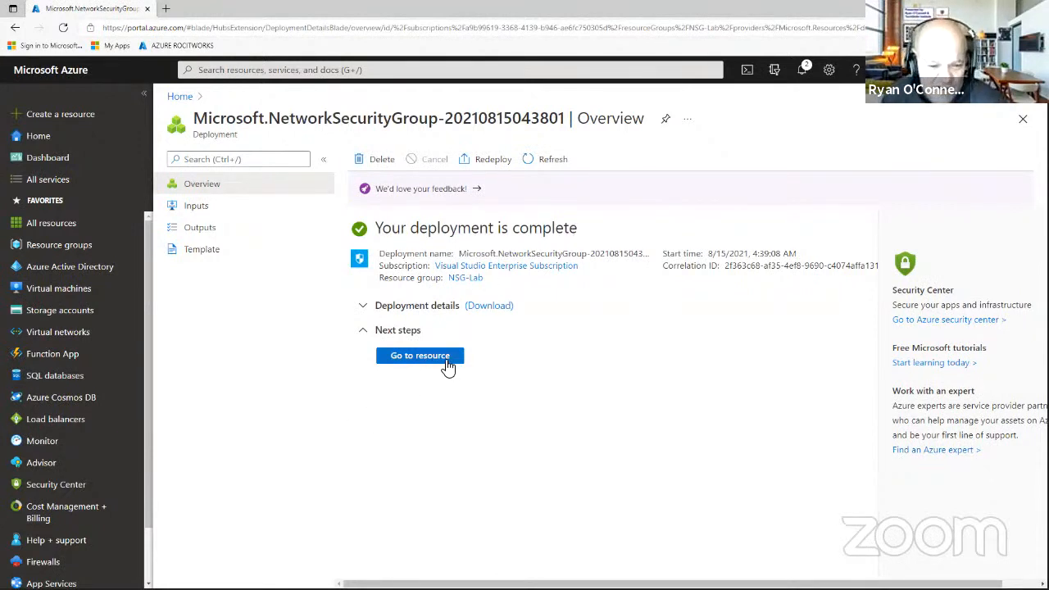
left_click(419, 356)
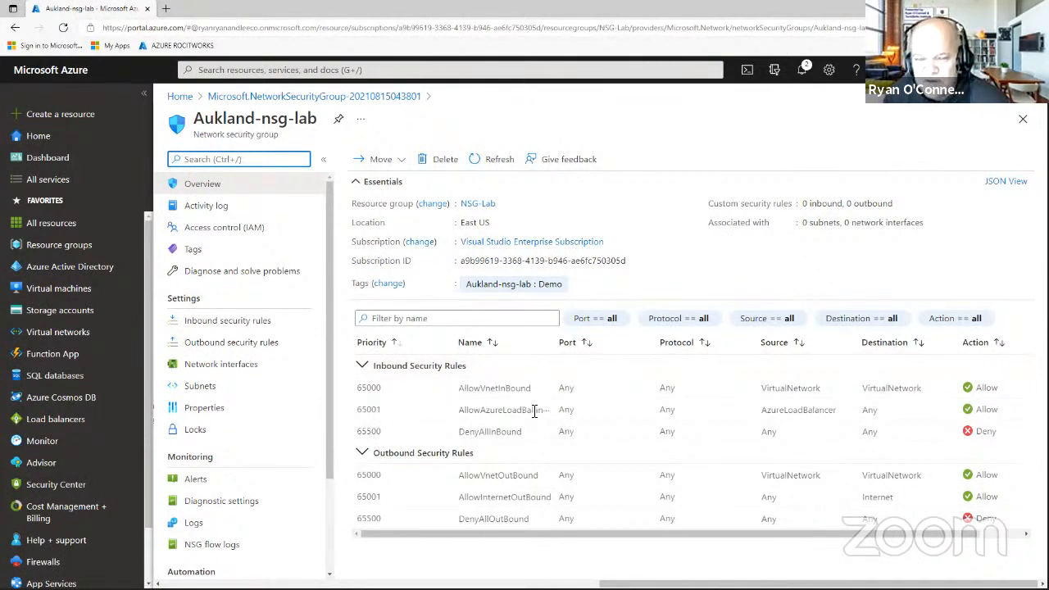
Start creating a new virtual machine from the Virtual machines list.
left_click(82, 293)
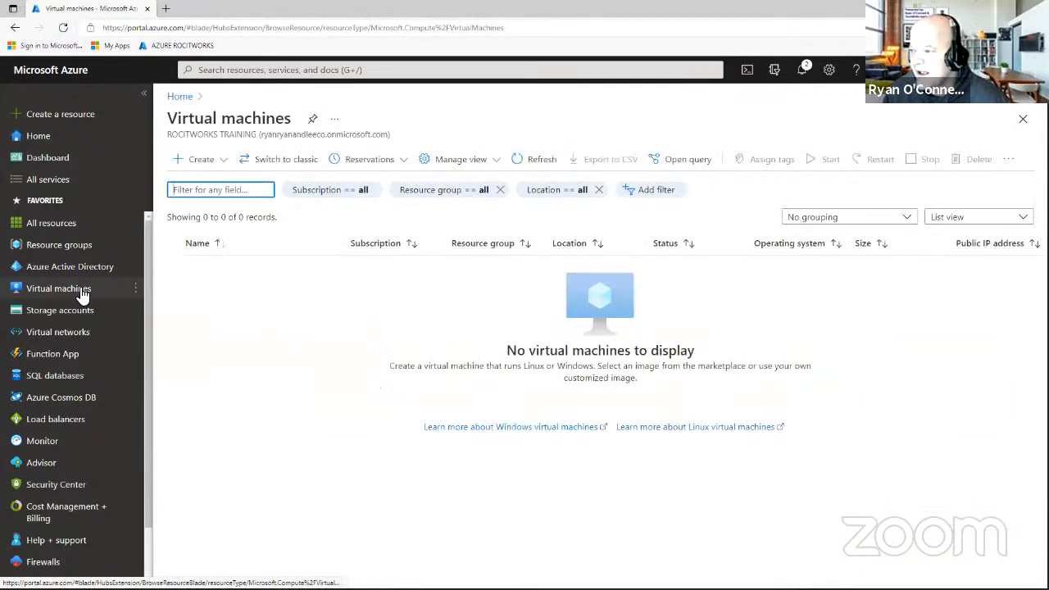
left_click(193, 165)
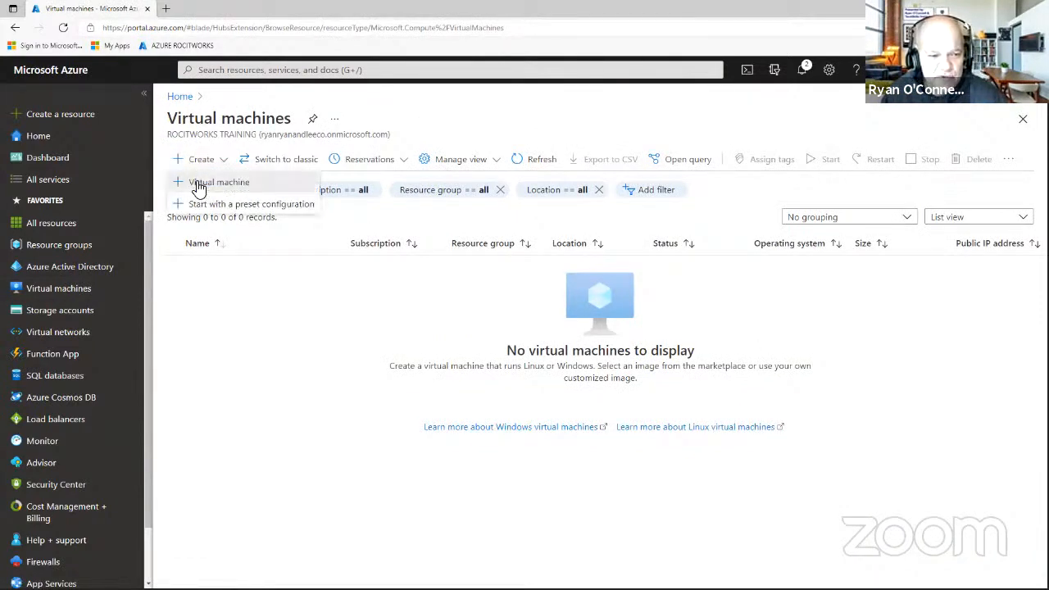
left_click(197, 182)
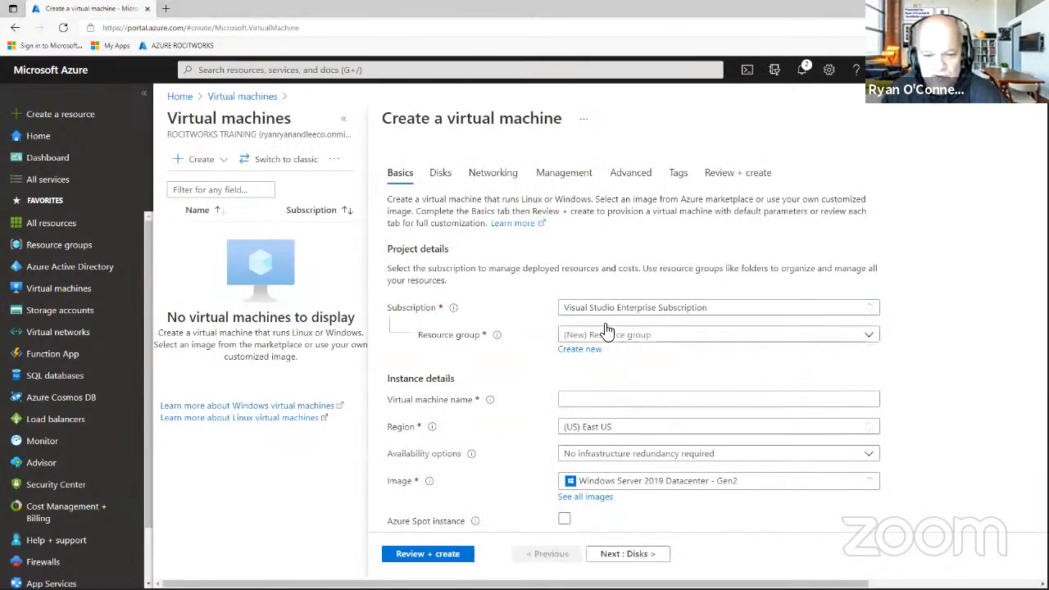
Put the VM in resource group NSG-Lab and name it NSG-FS01.
left_click(579, 334)
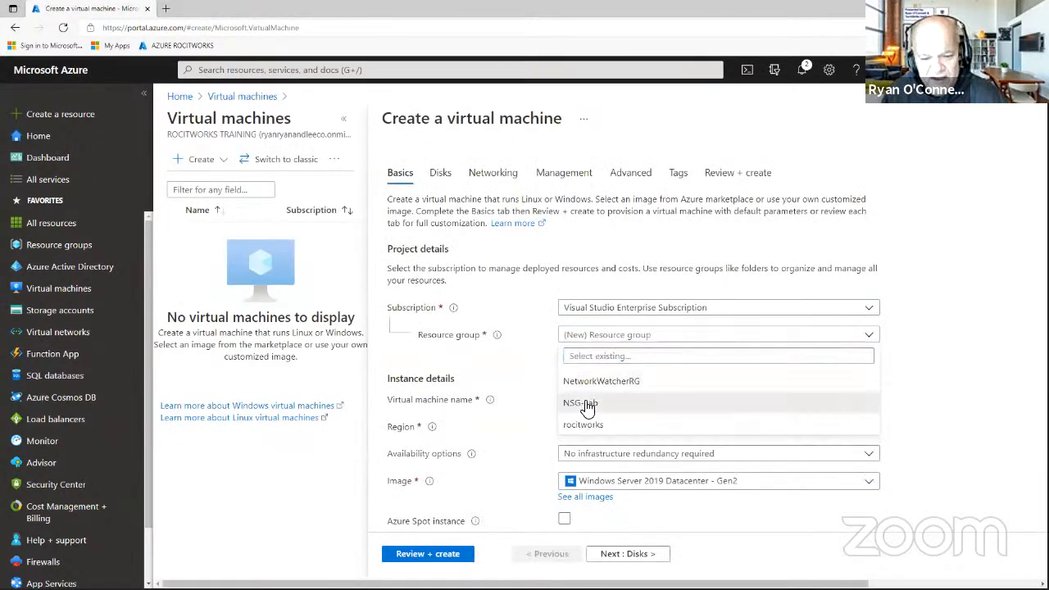
left_click(587, 405)
left_click(587, 400)
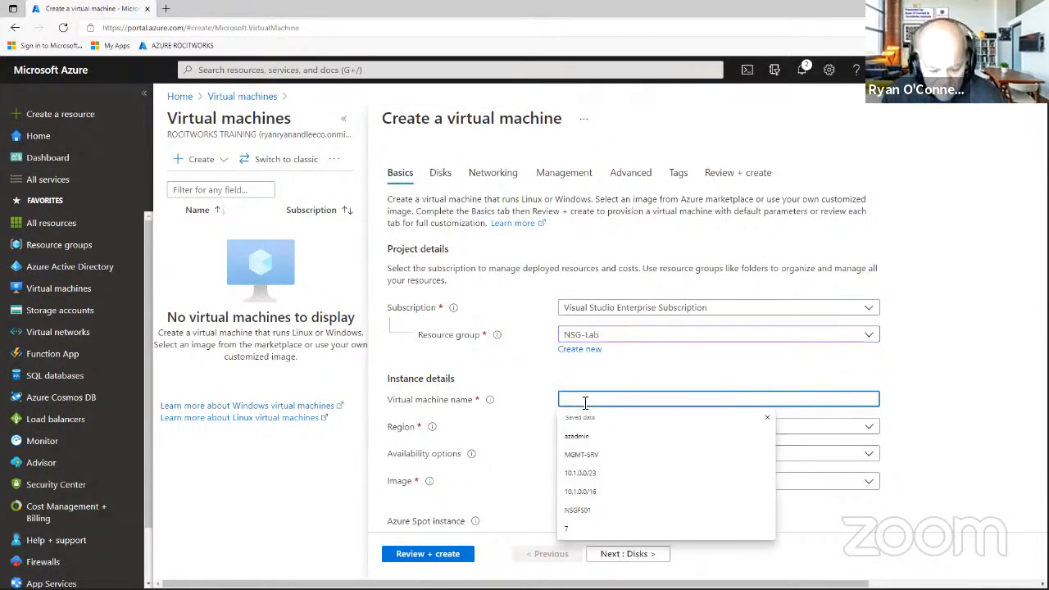
type("NG")
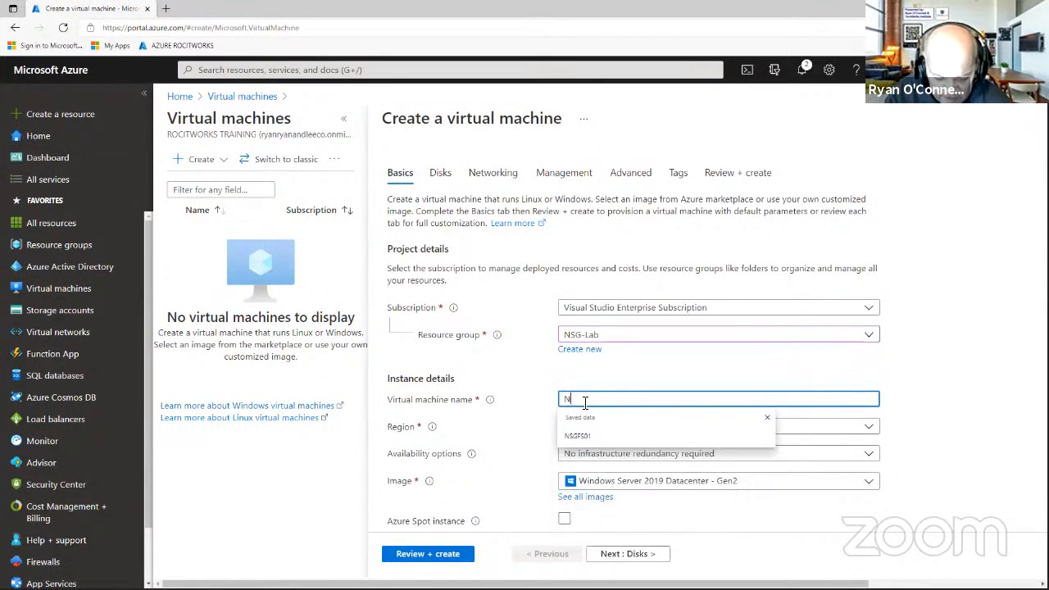
key("BackSpace")
key("BackSpace")
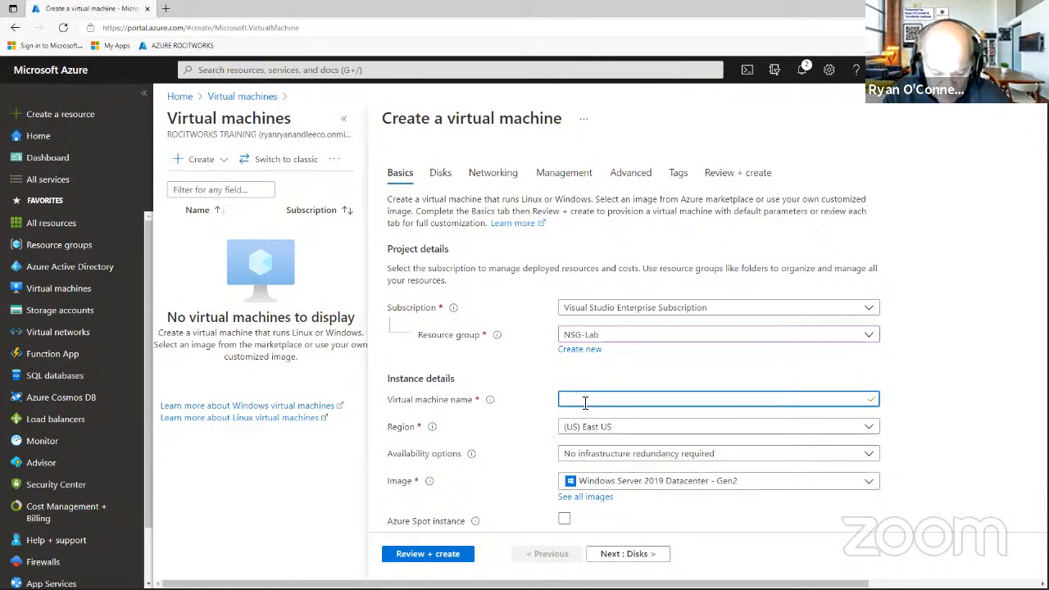
type("NSG")
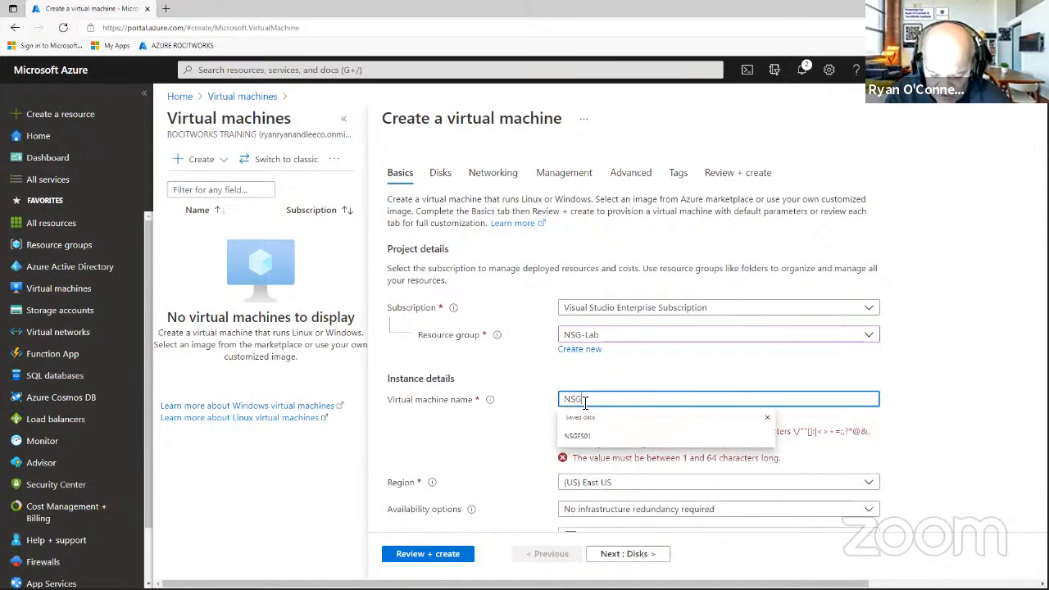
type("-FS01")
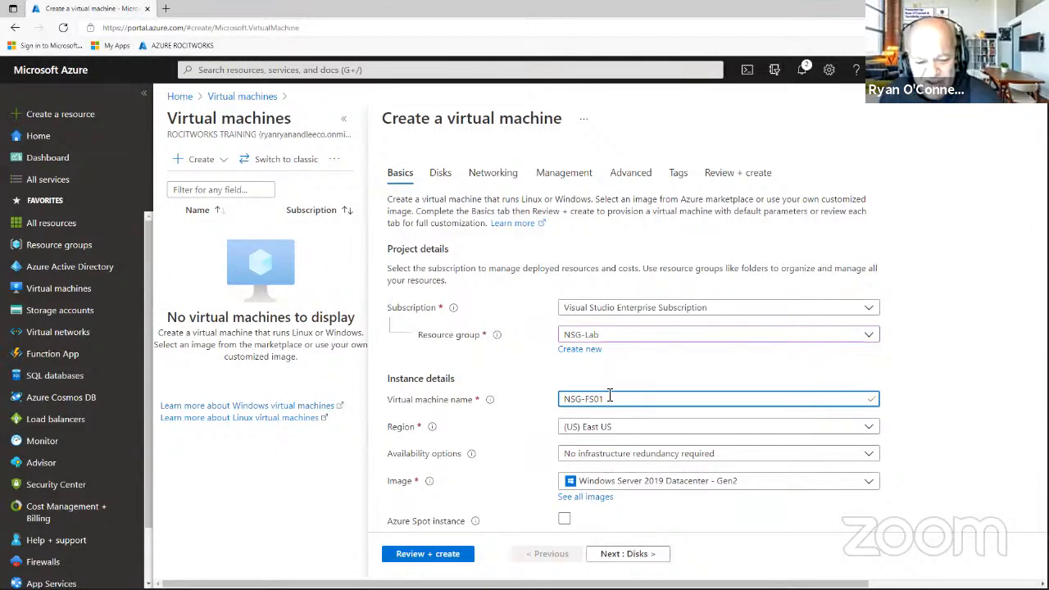
Set the administrator username to azadmin and enter a matching password and confirmation.
scroll(610, 397, "down", 2)
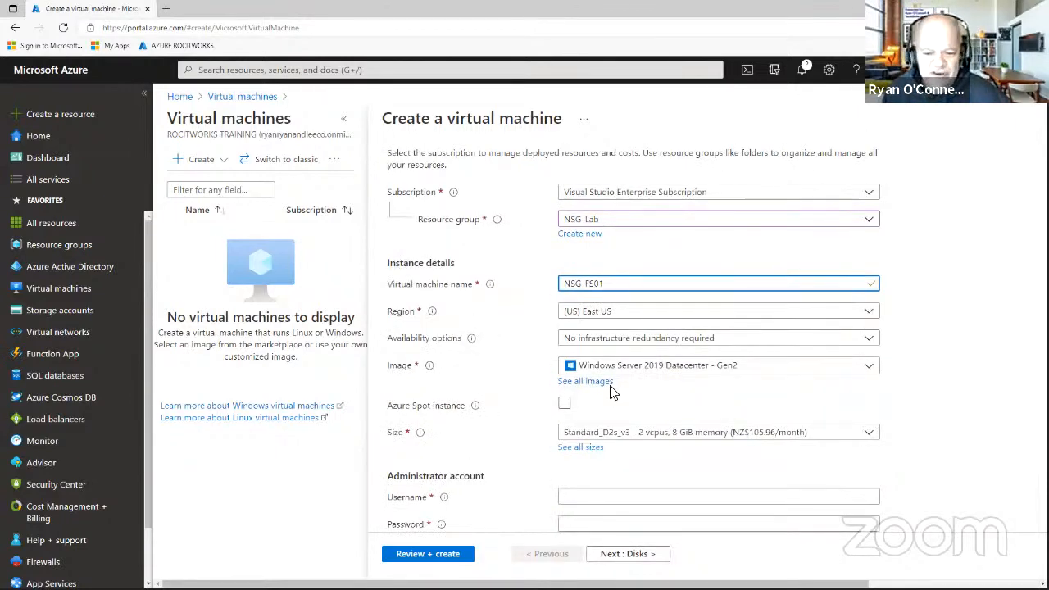
scroll(611, 392, "down", 2)
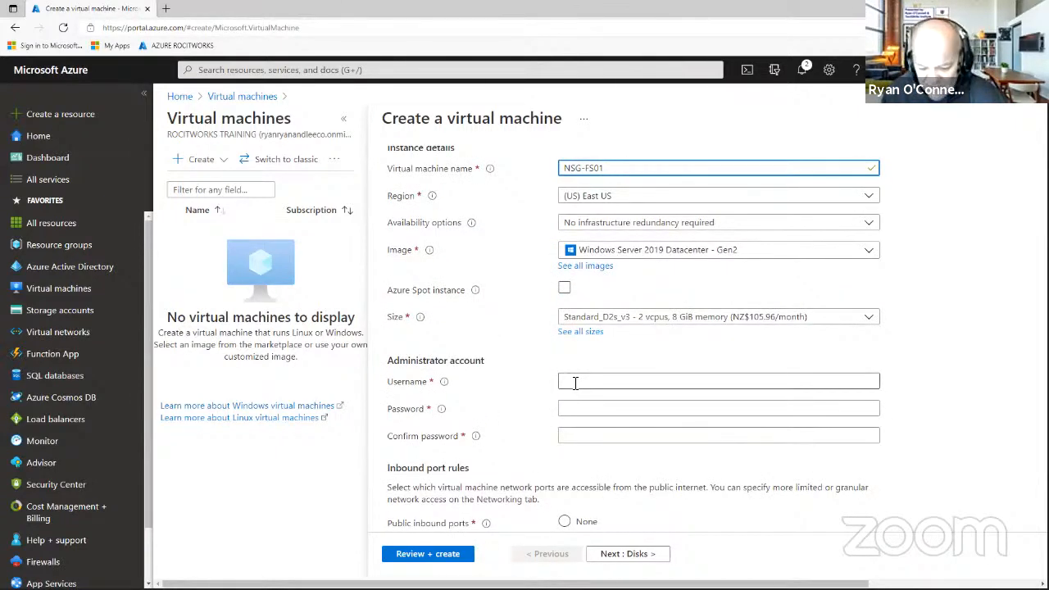
left_click(578, 382)
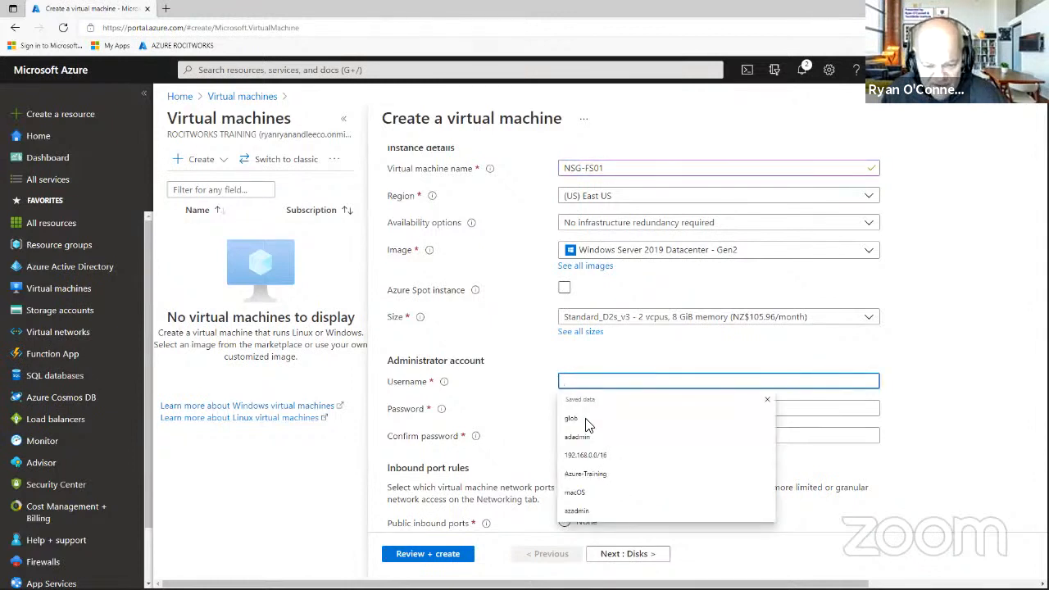
type("a")
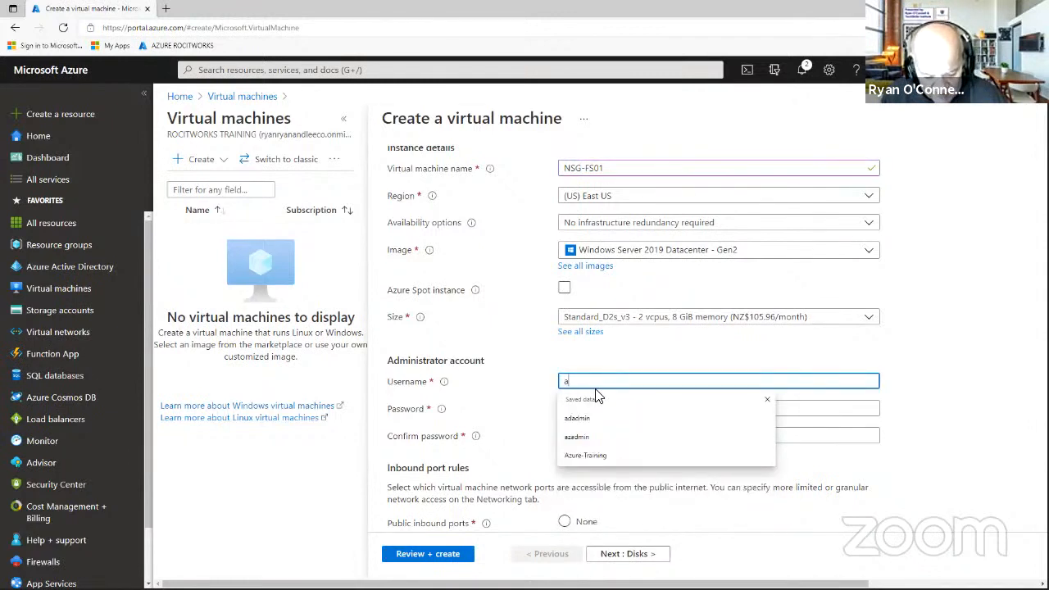
type("zadmin")
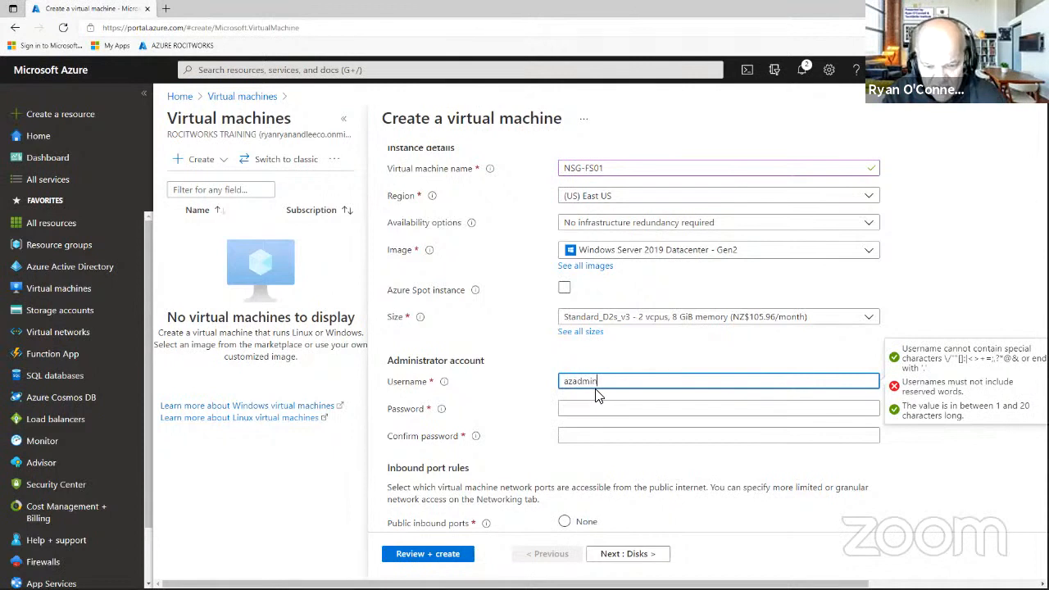
key("Tab")
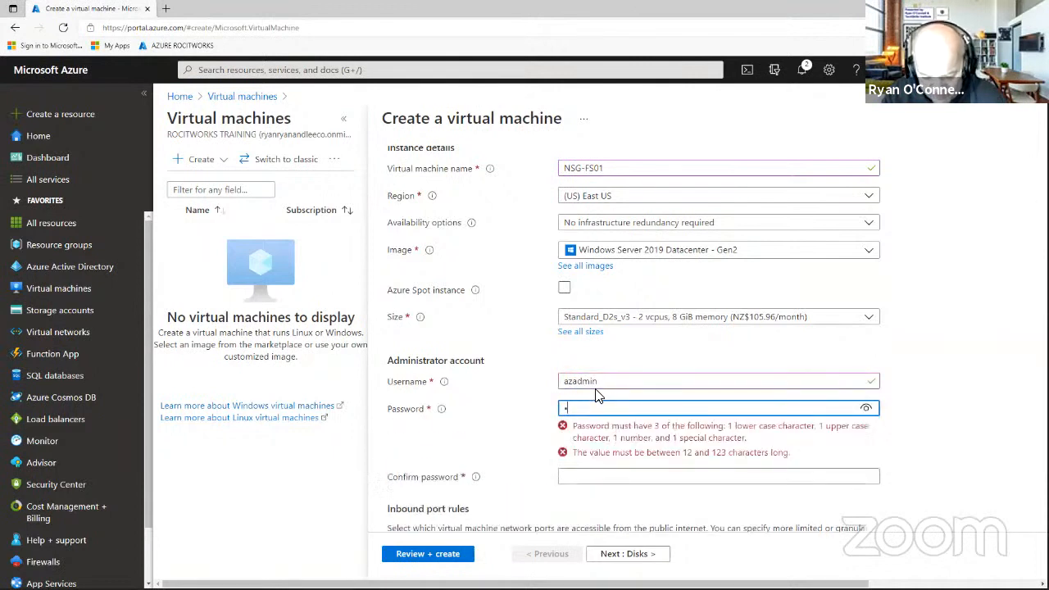
type("a")
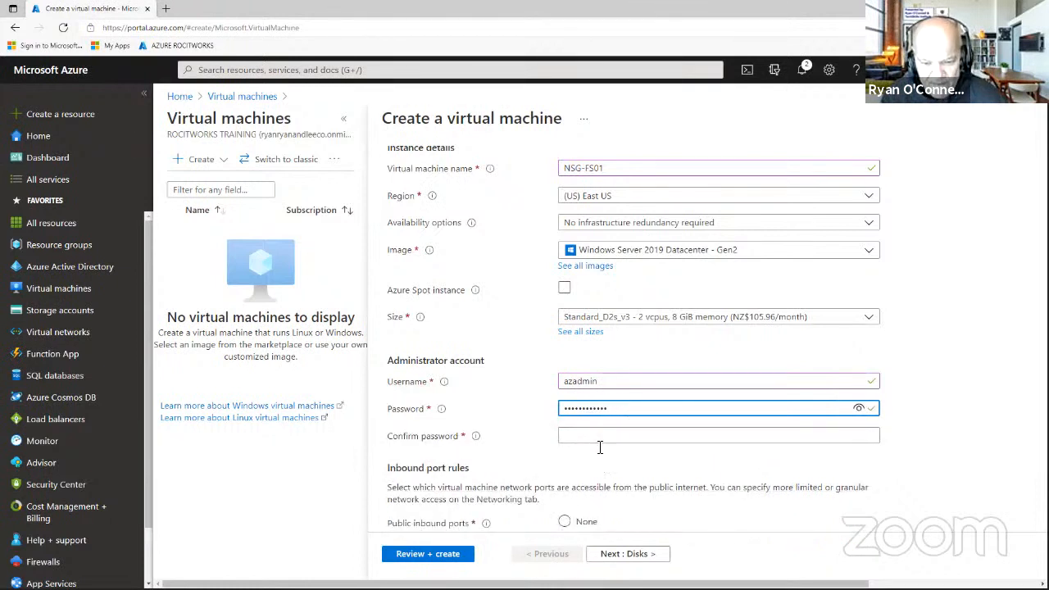
left_click(596, 437)
type("a")
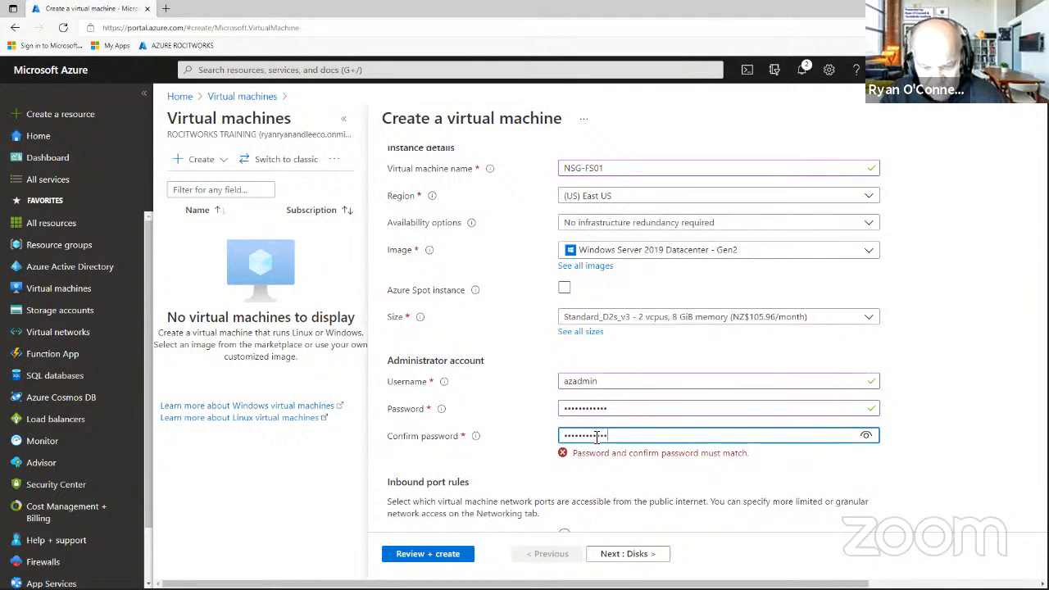
left_click_drag(619, 408, 539, 424)
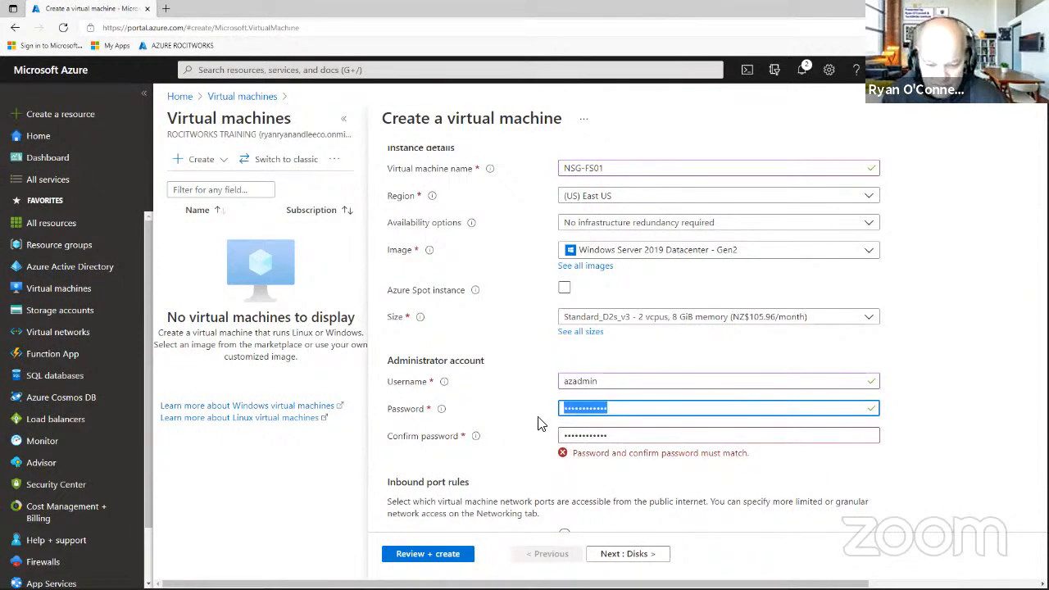
type("Pa55w.")
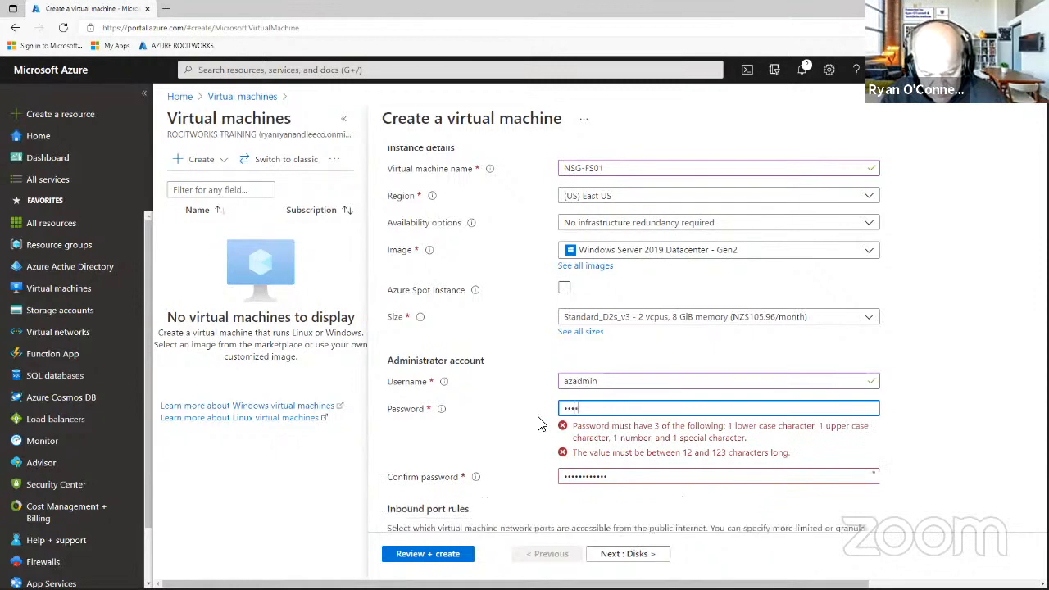
type("•••••")
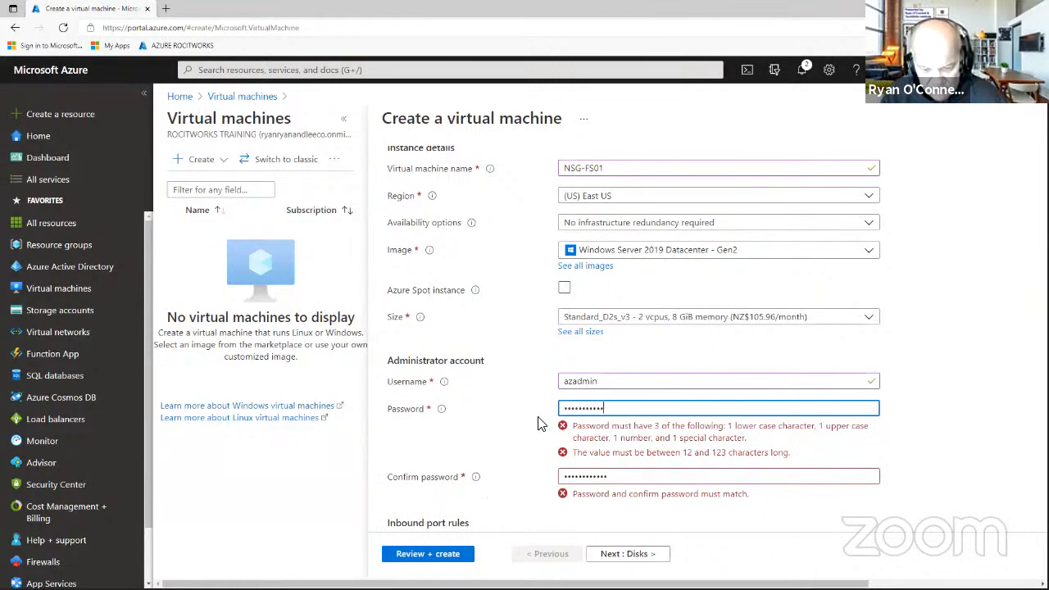
type("•")
Set Public inbound ports to None and continue to Disks.
scroll(624, 441, "down", 1)
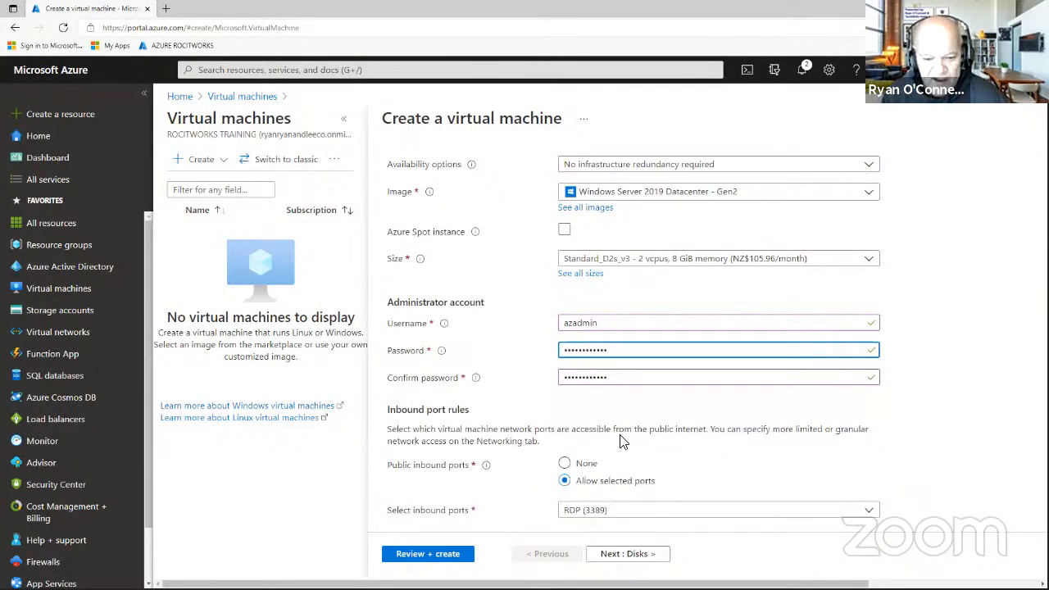
scroll(621, 442, "down", 3)
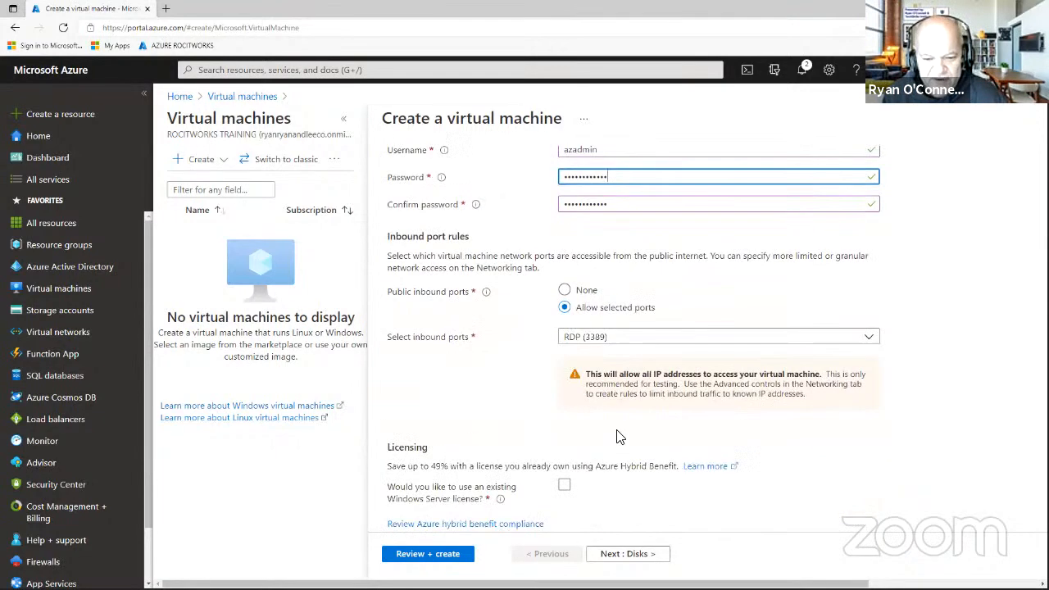
left_click(565, 291)
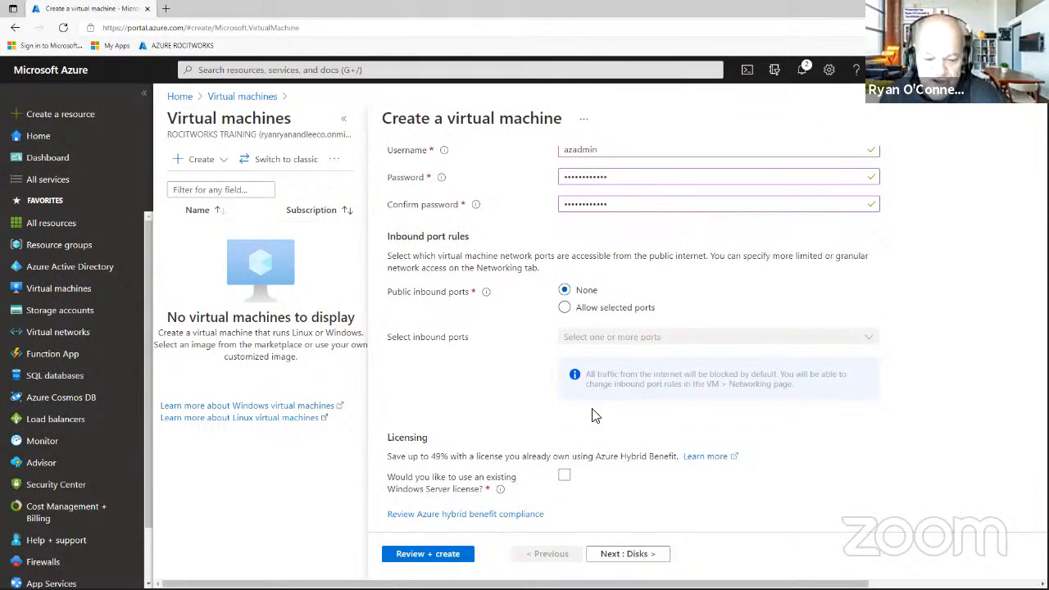
left_click(645, 556)
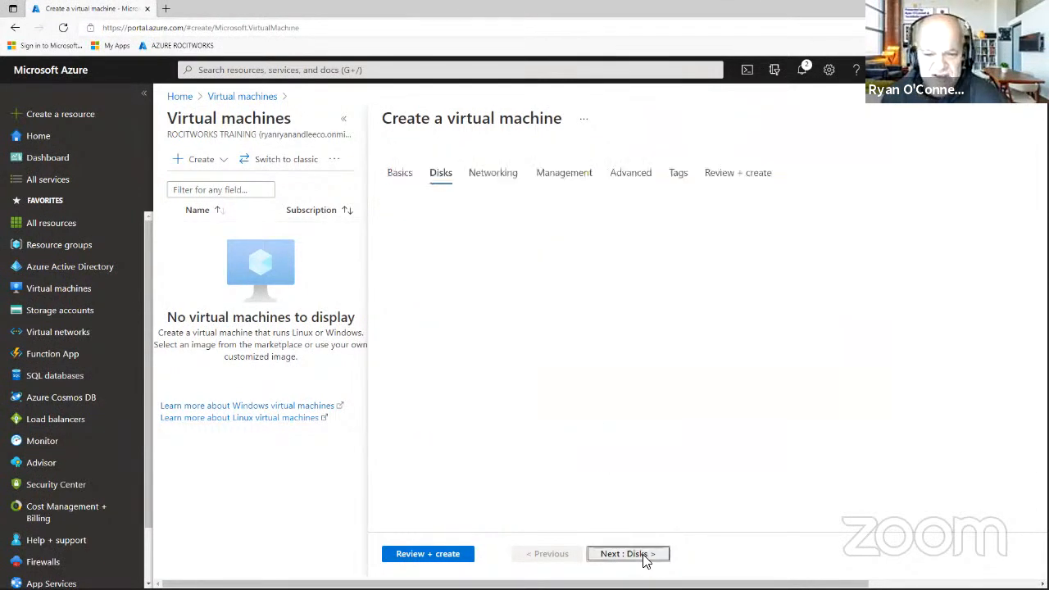
Choose Standard SSD as the OS disk type and continue to Networking.
left_click(727, 256)
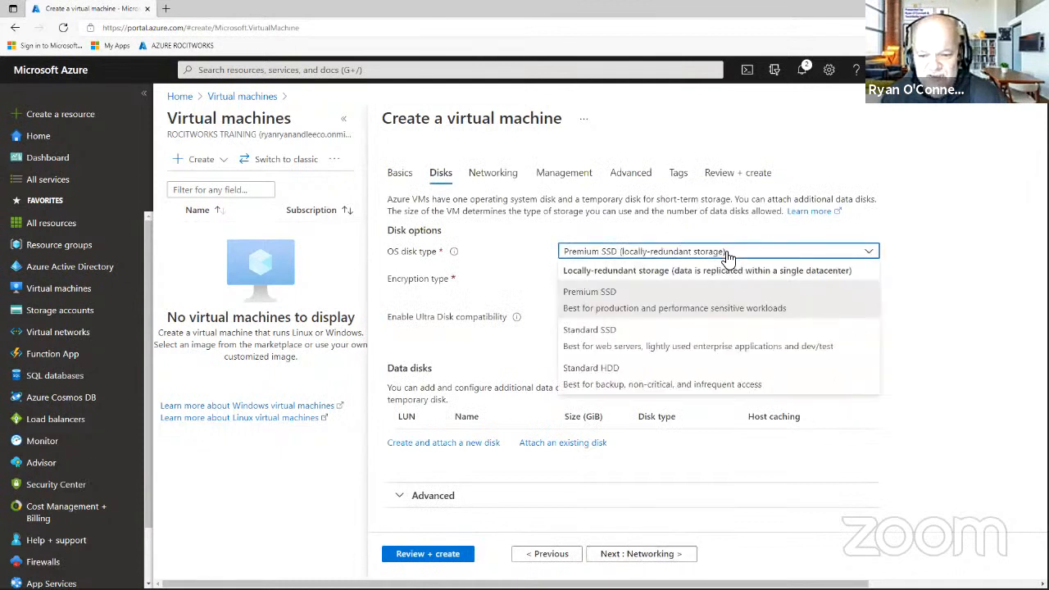
left_click(696, 345)
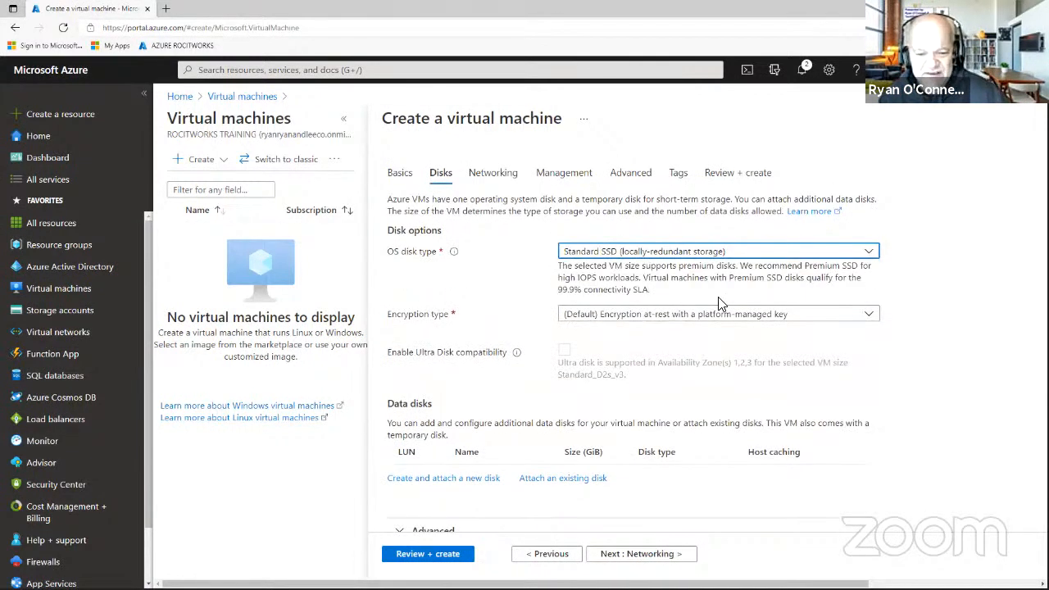
scroll(725, 303, "down", 1)
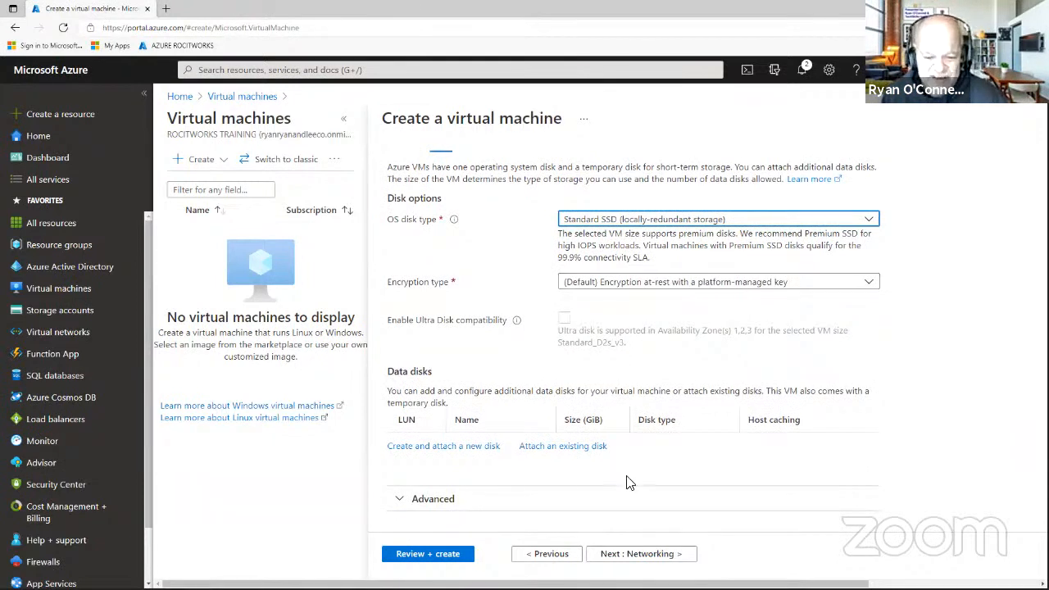
left_click(655, 555)
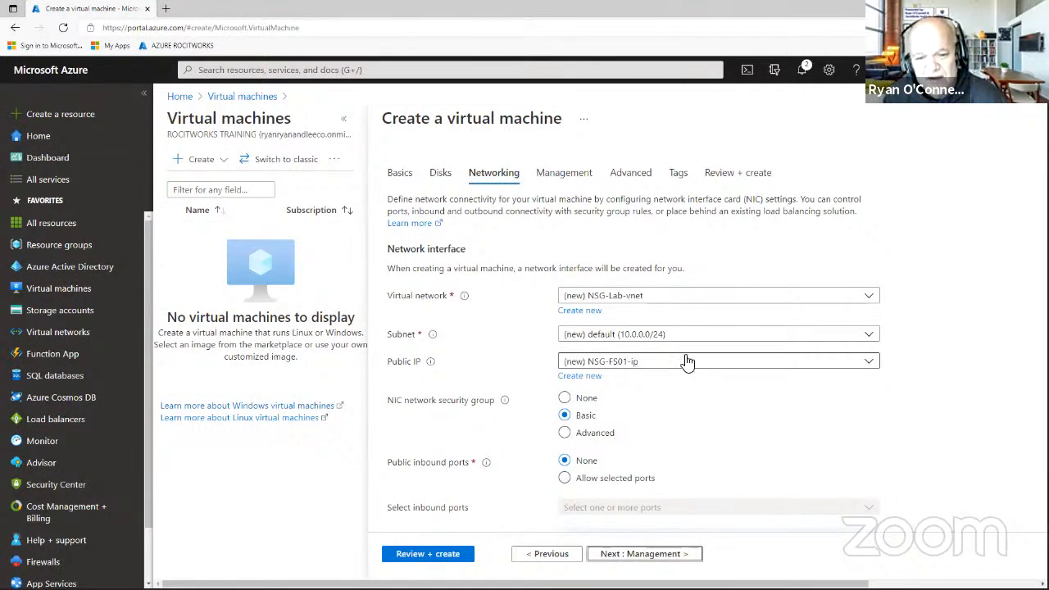
Set the NIC security group to Advanced with existing Aukland-nsg-lab, keeping accelerated networking on.
scroll(690, 363, "down", 1)
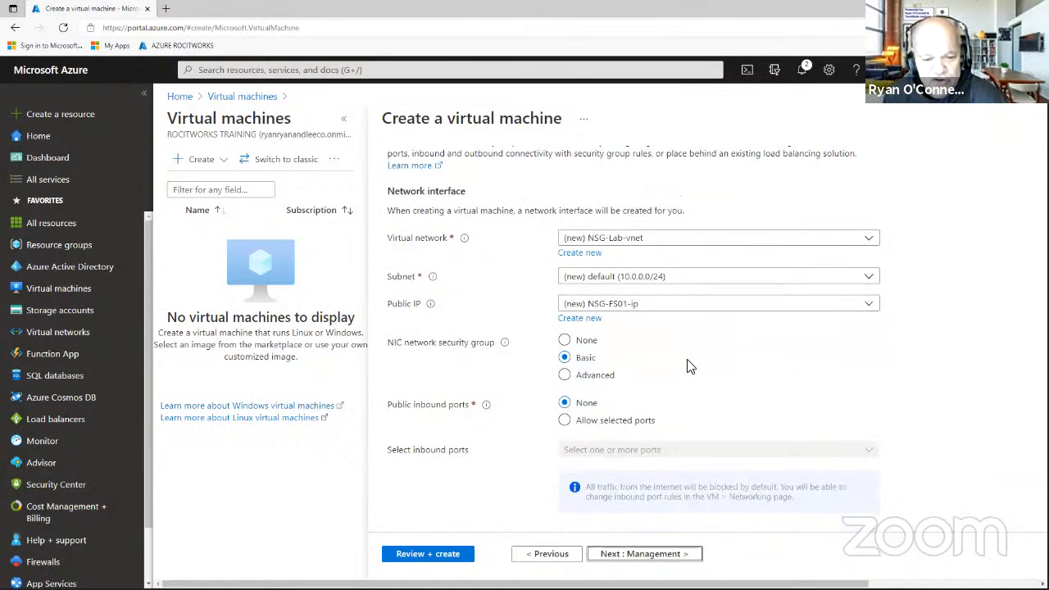
left_click(564, 375)
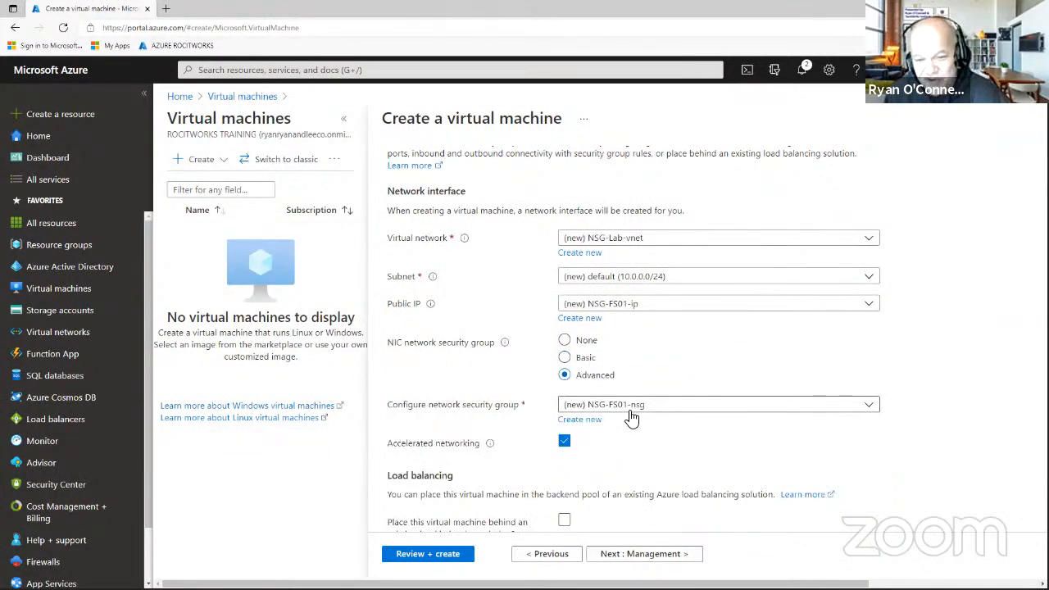
left_click(565, 341)
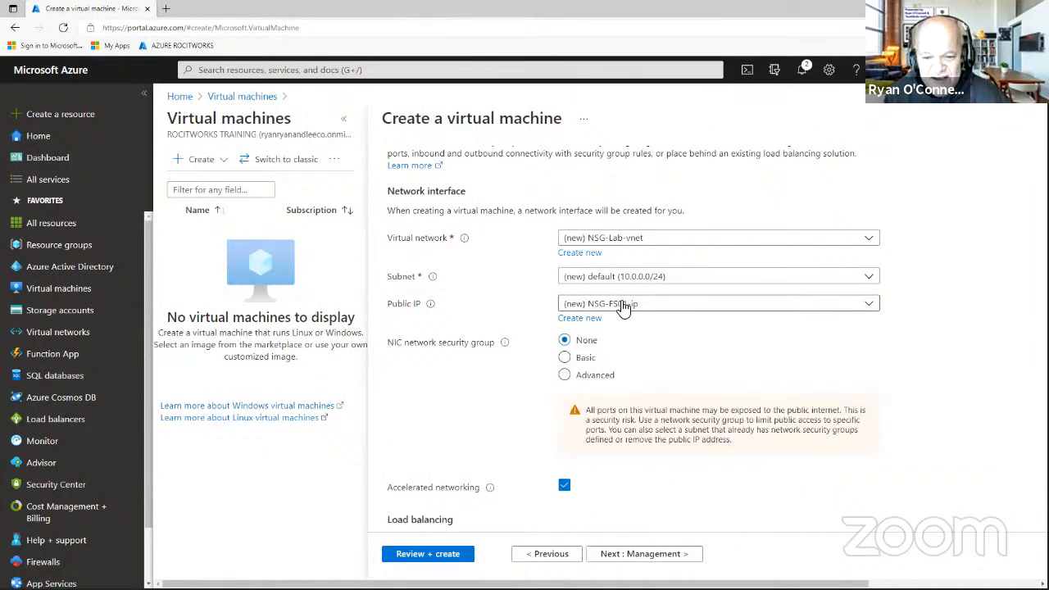
left_click(565, 358)
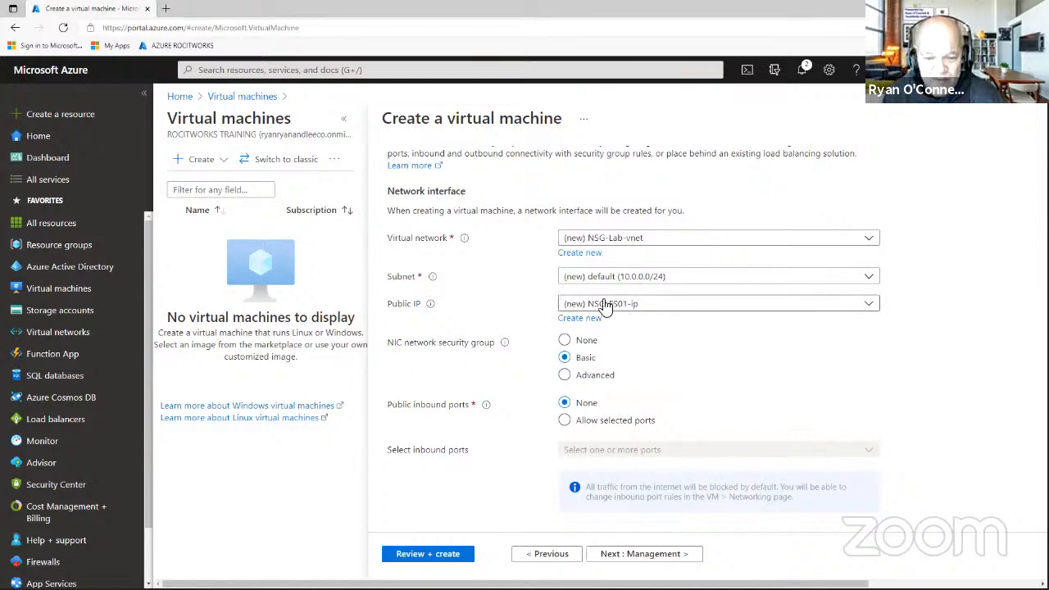
left_click(575, 378)
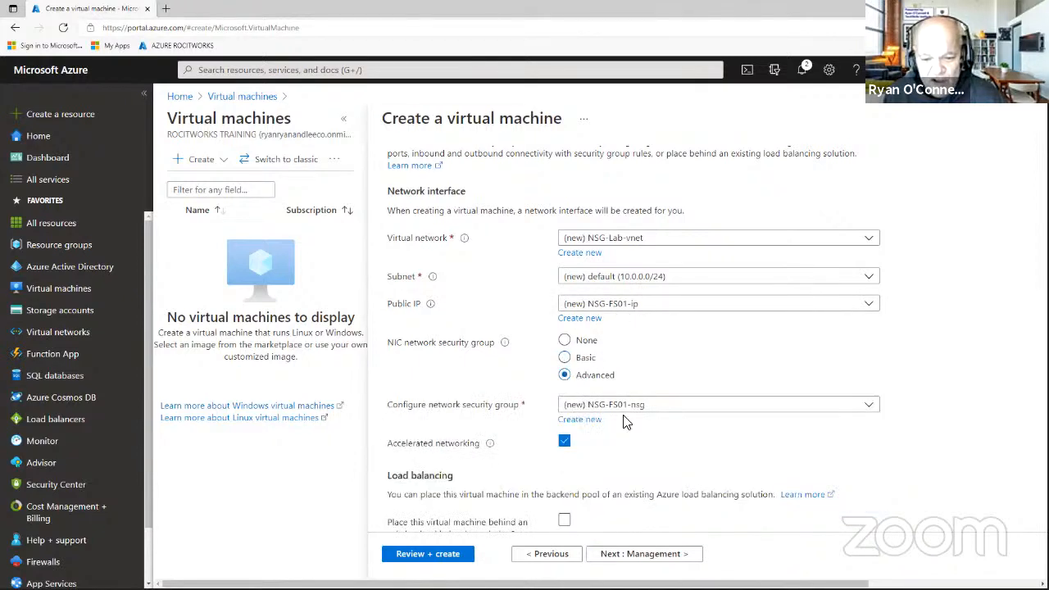
left_click(664, 414)
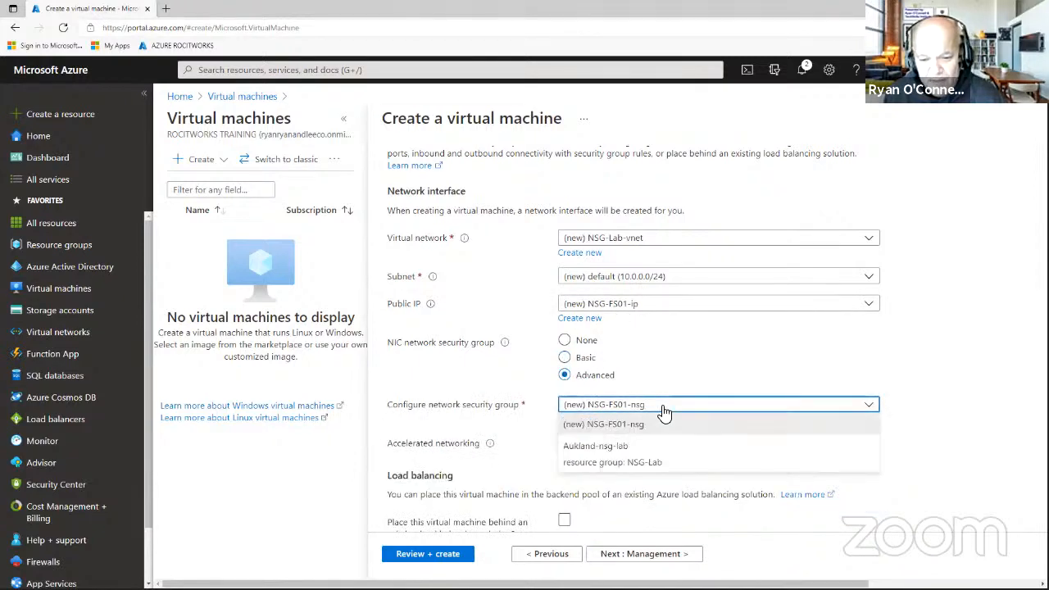
left_click(623, 449)
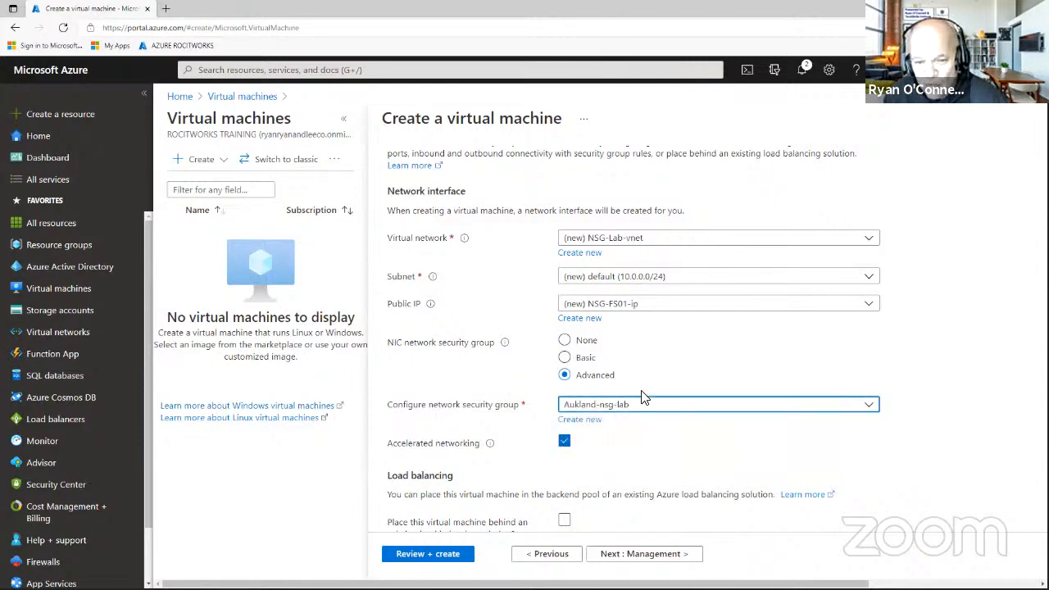
left_click(645, 408)
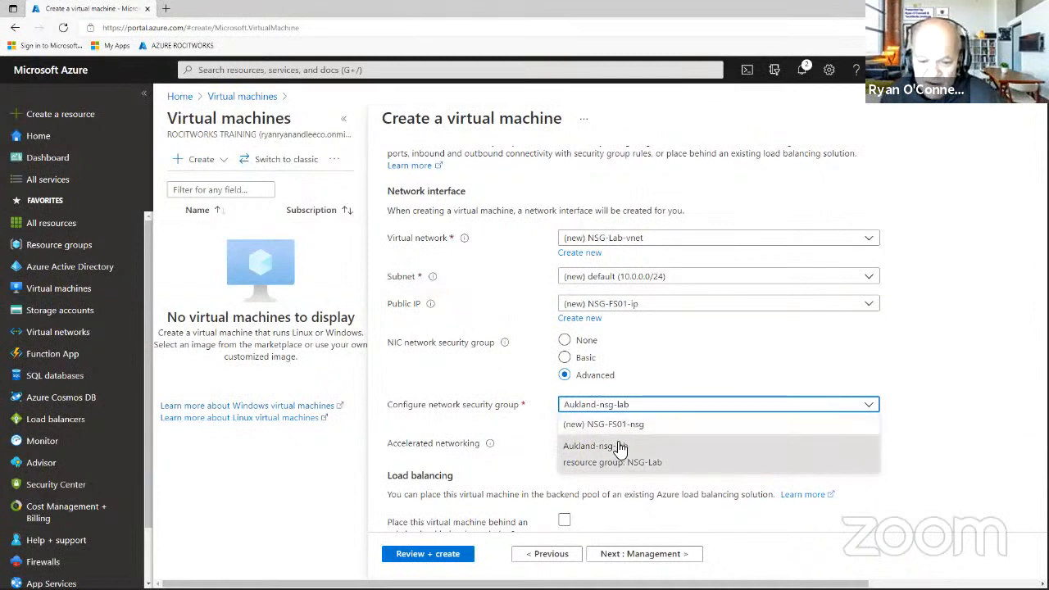
left_click(616, 452)
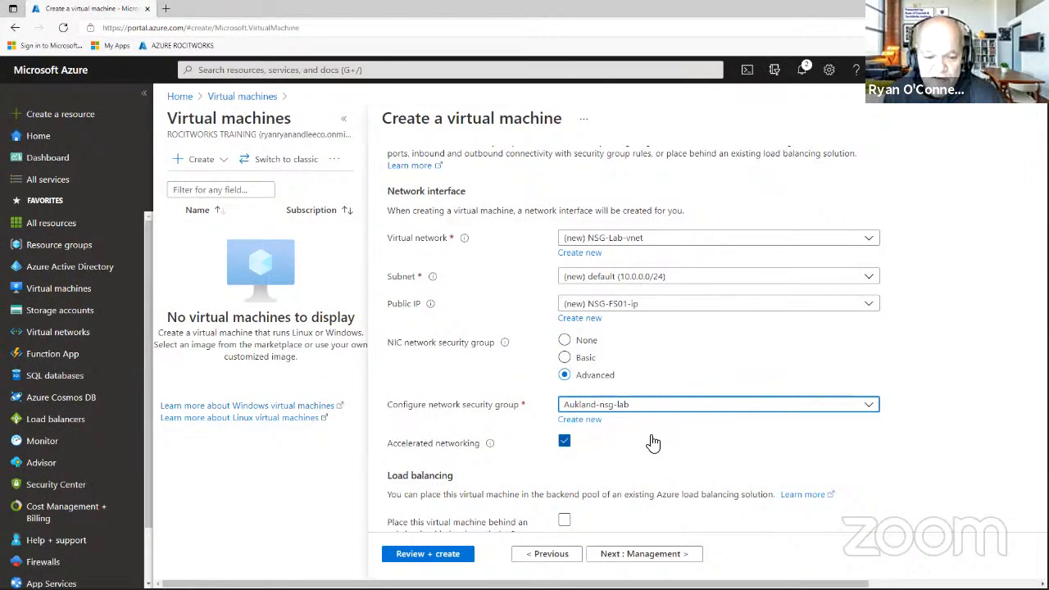
scroll(648, 443, "down", 1)
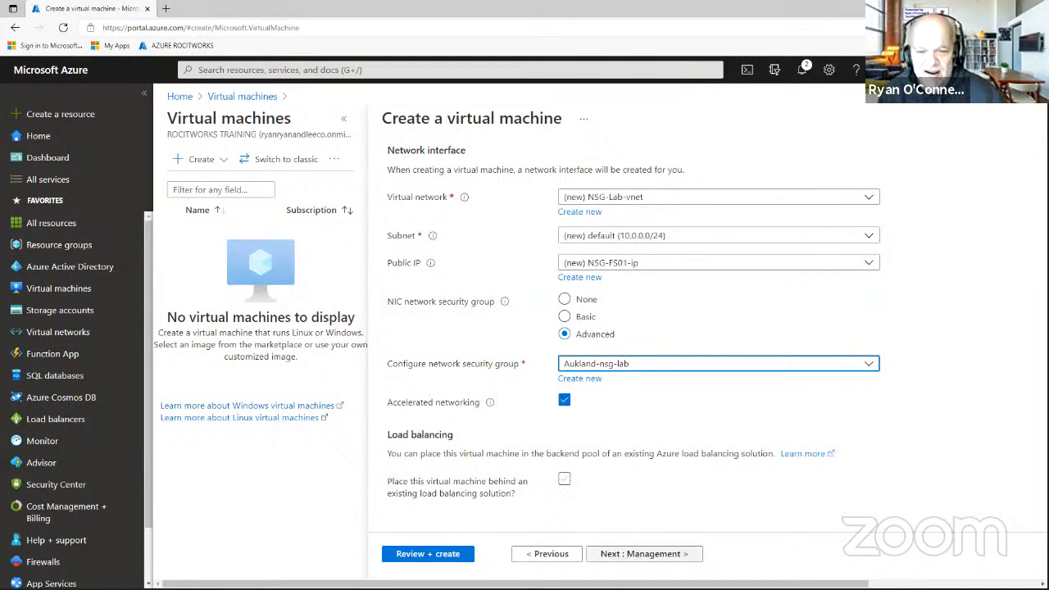
On Management, disable boot diagnostics and turn off auto-shutdown.
left_click(659, 557)
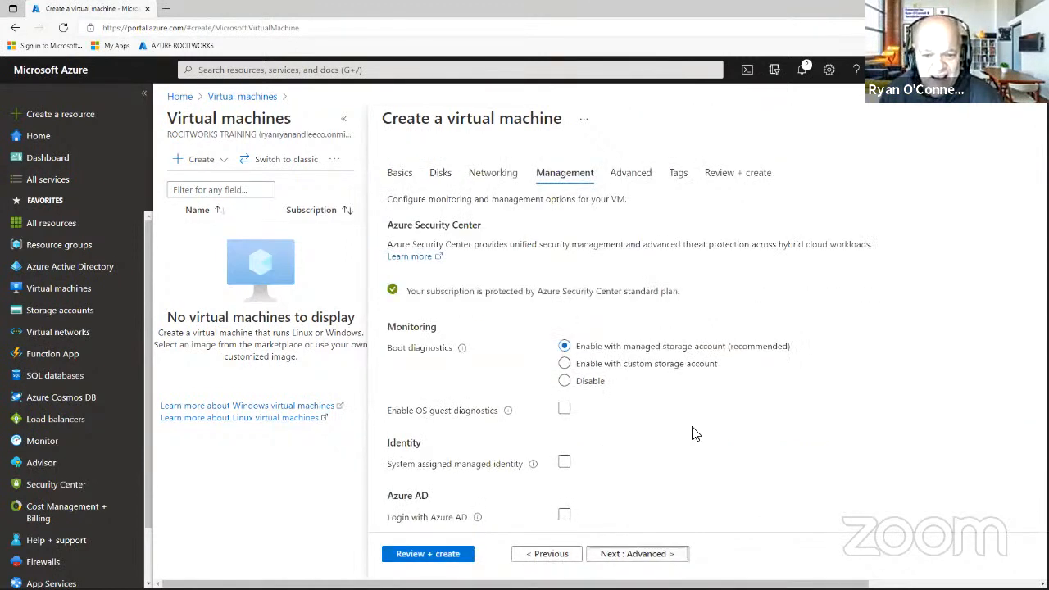
left_click(563, 383)
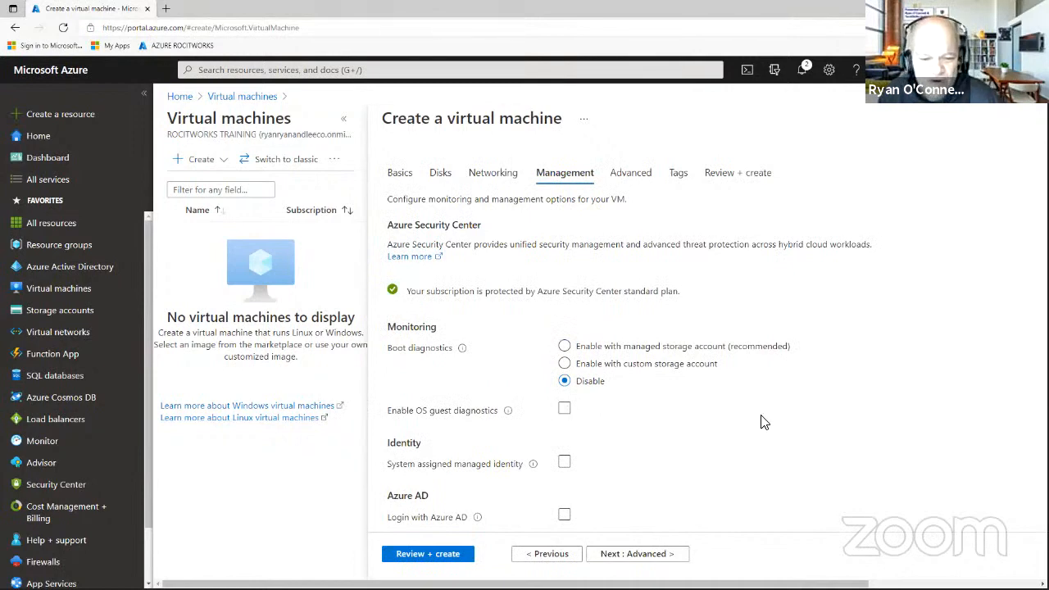
scroll(745, 426, "down", 4)
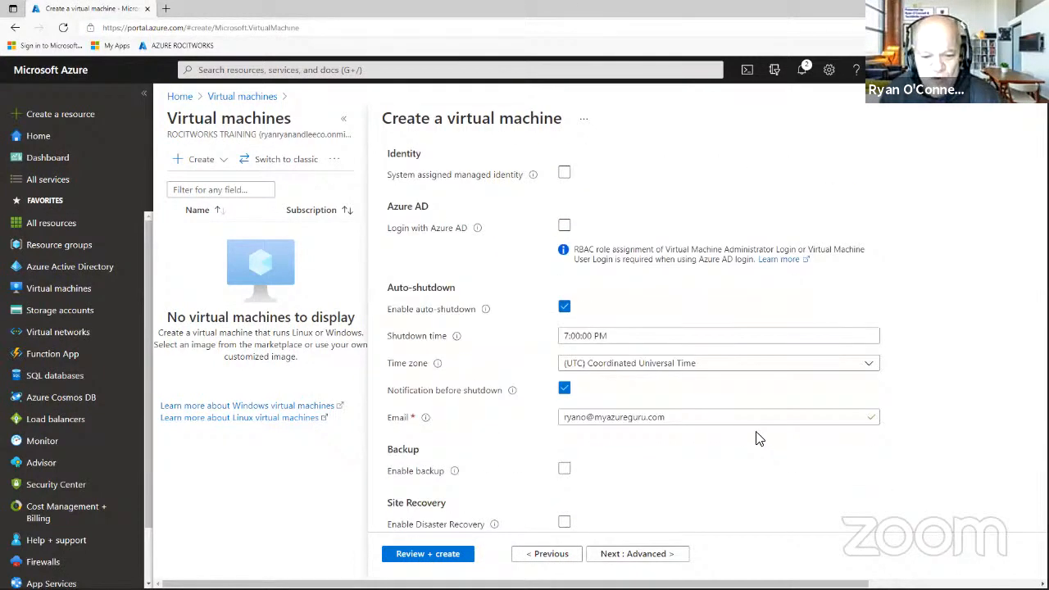
left_click(564, 306)
left_click(564, 308)
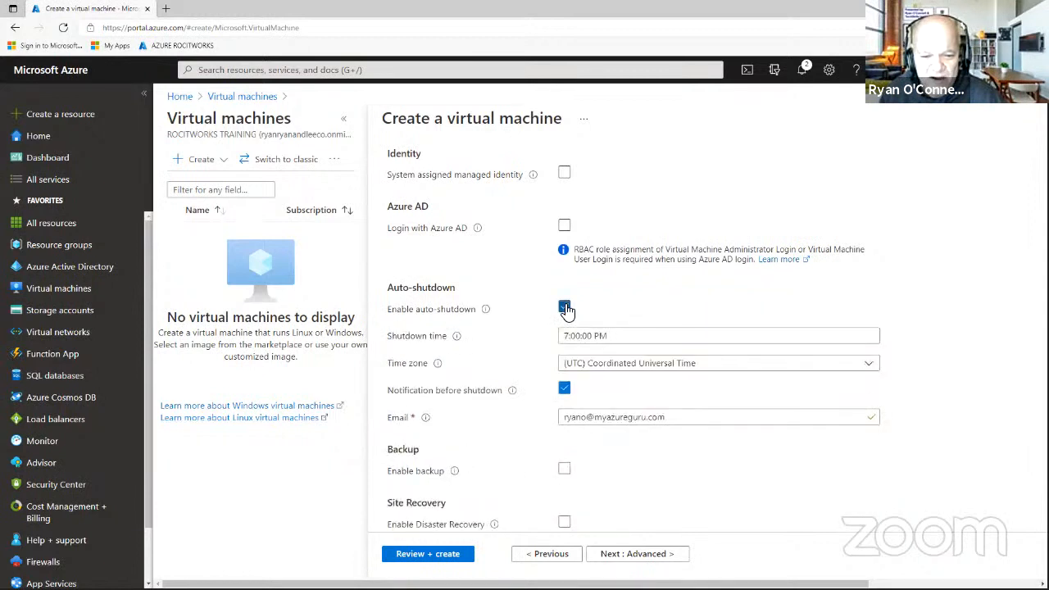
left_click(565, 308)
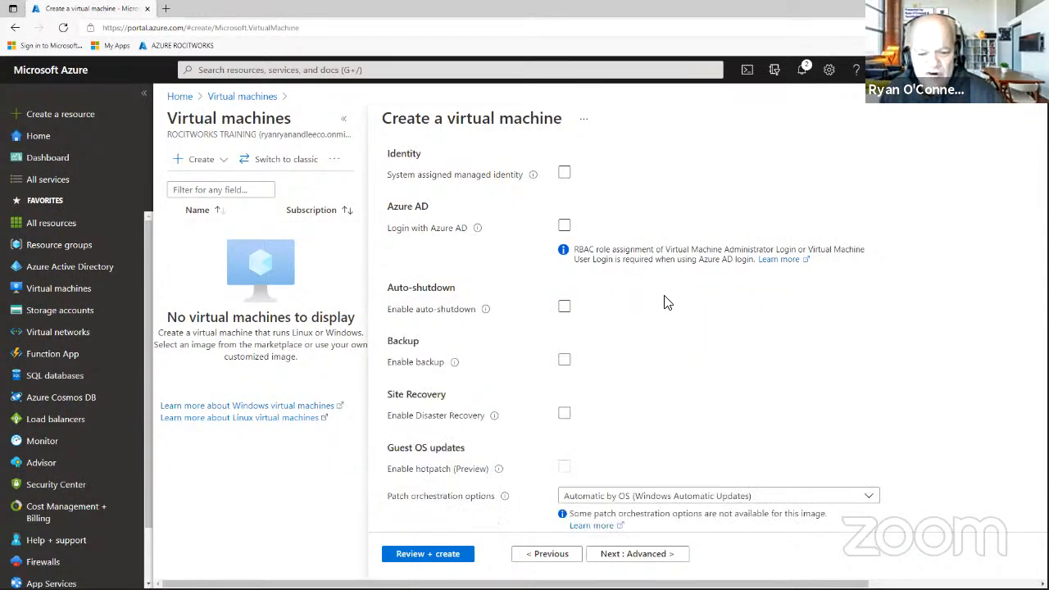
scroll(662, 305, "down", 1)
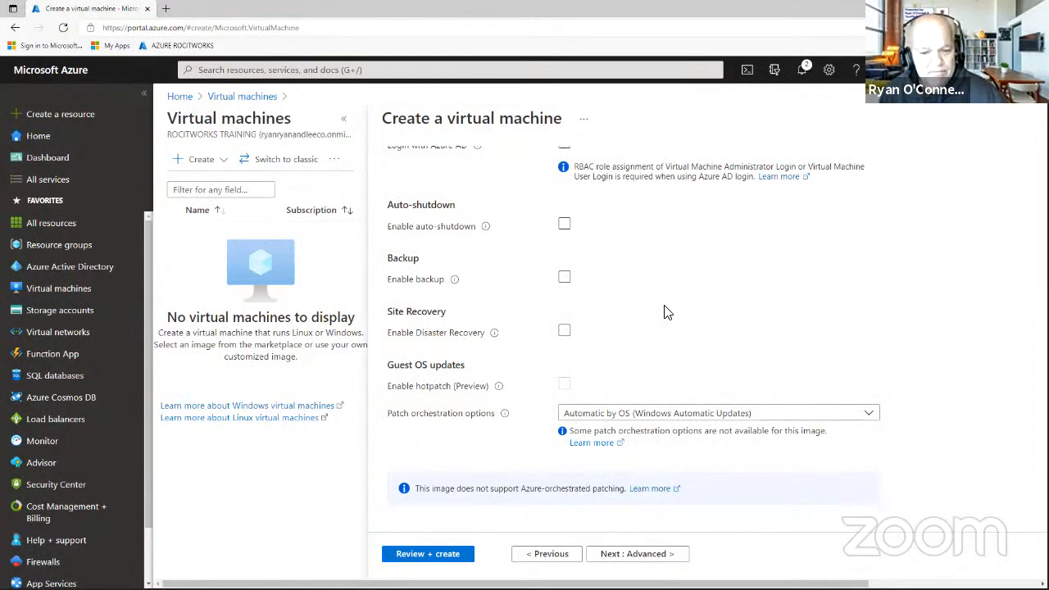
Advance past the Advanced and Tags tabs to the Review + create validation.
left_click(630, 562)
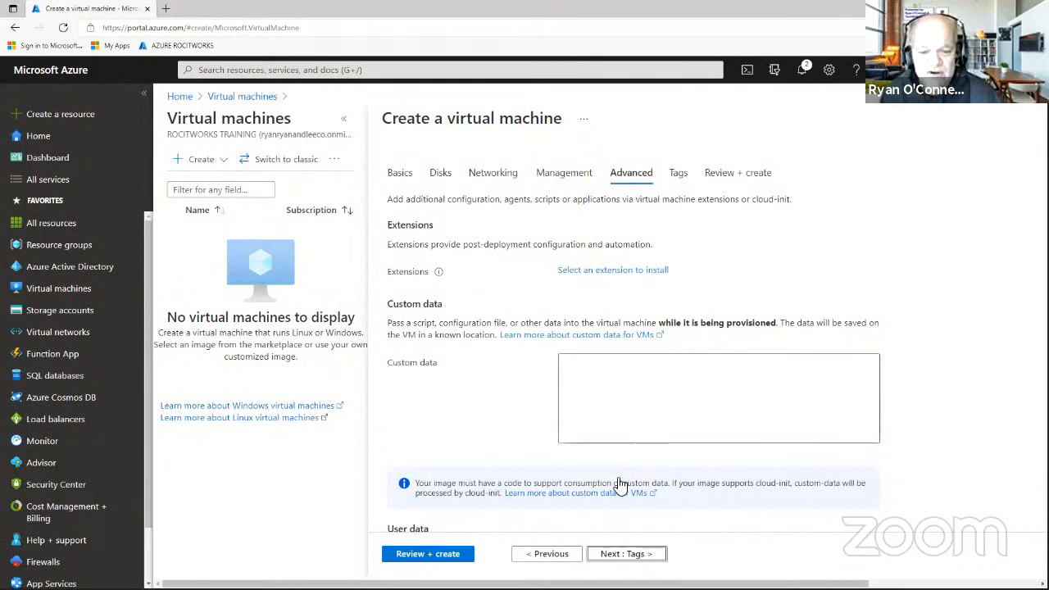
left_click(629, 554)
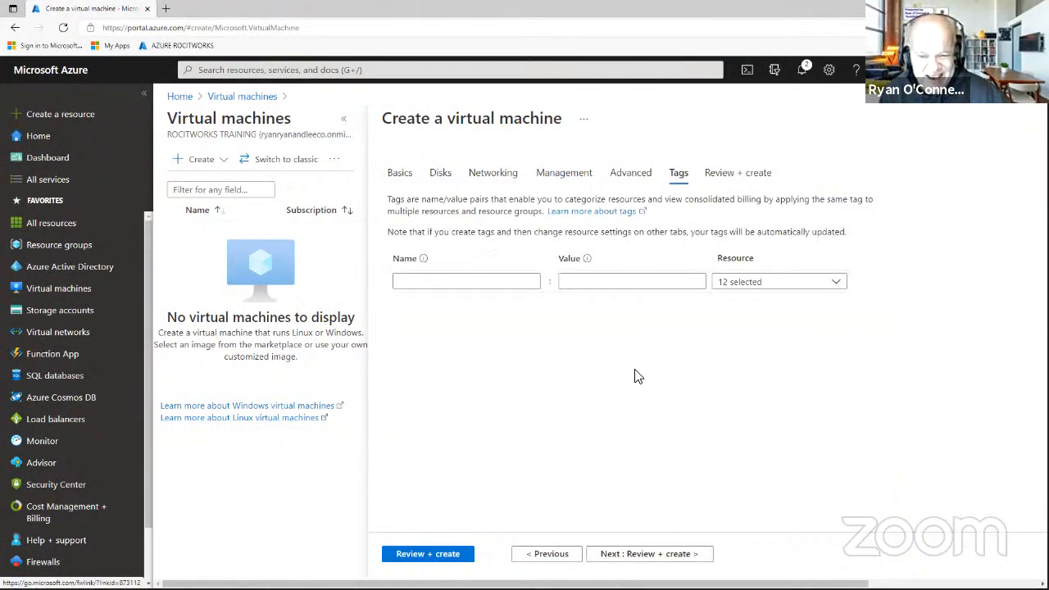
left_click(657, 558)
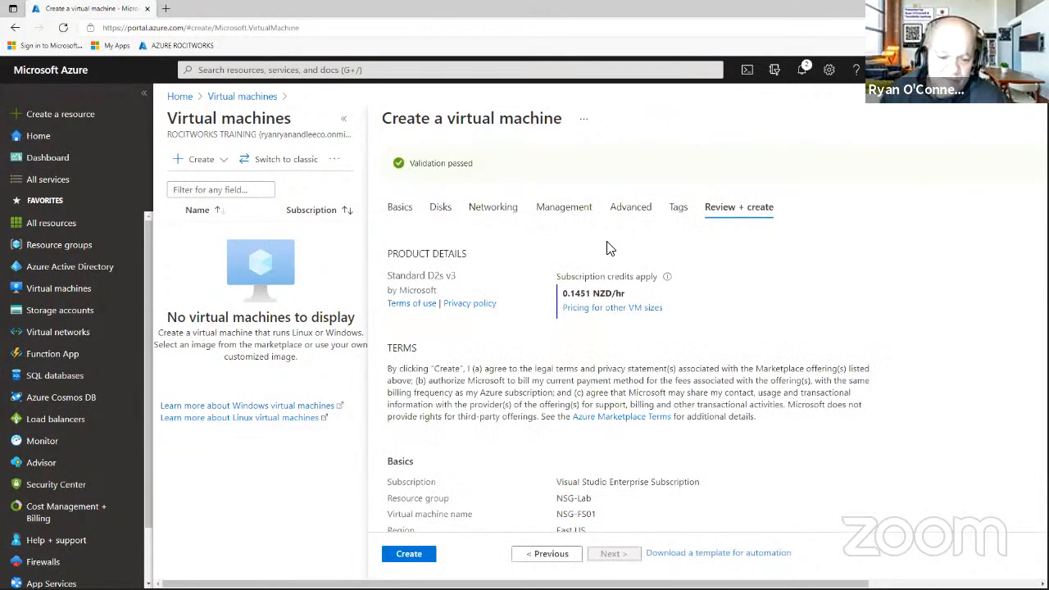
scroll(564, 263, "down", 4)
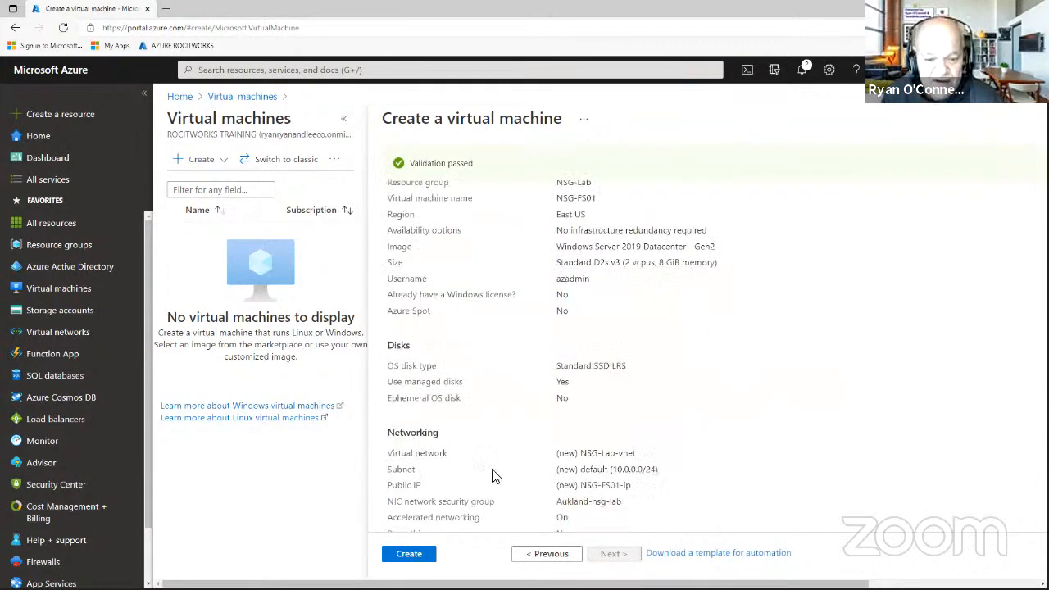
scroll(571, 400, "down", 3)
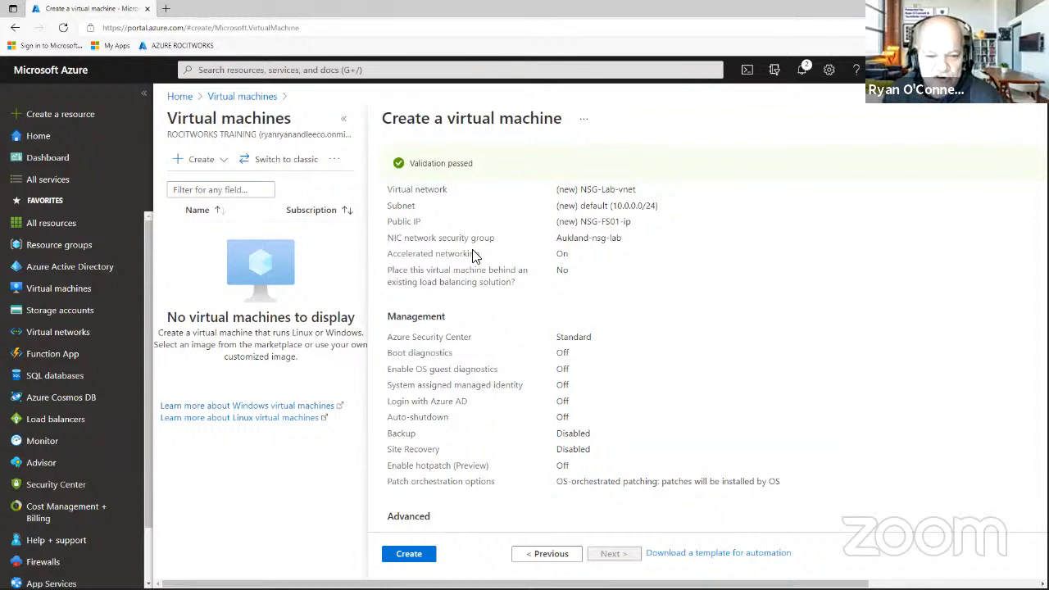
mouse_move(392, 238)
left_mouse_down()
mouse_move(623, 233)
mouse_move(635, 243)
mouse_move(576, 254)
mouse_move(468, 238)
mouse_move(382, 243)
left_mouse_up()
Create the NSG-FS01 virtual machine and dismiss the two old notifications while it deploys.
left_click(412, 554)
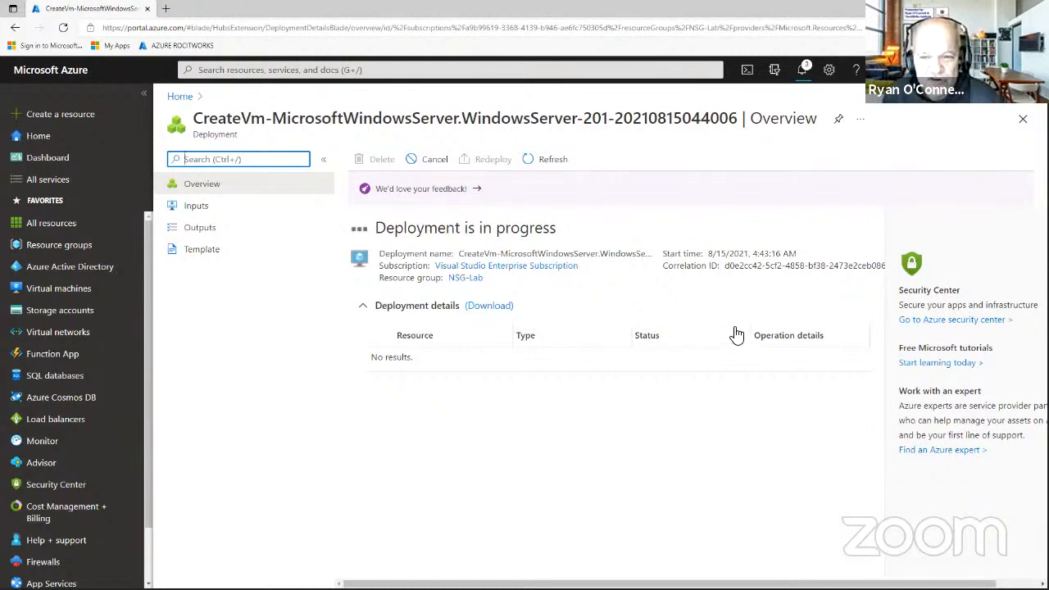
left_click(804, 70)
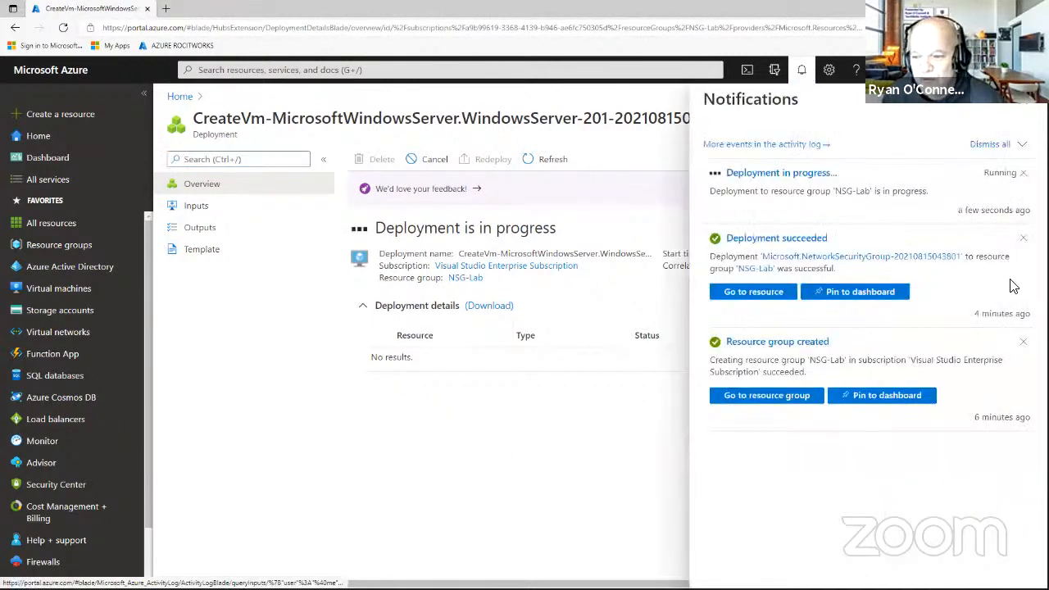
left_click(1023, 238)
left_click(1024, 238)
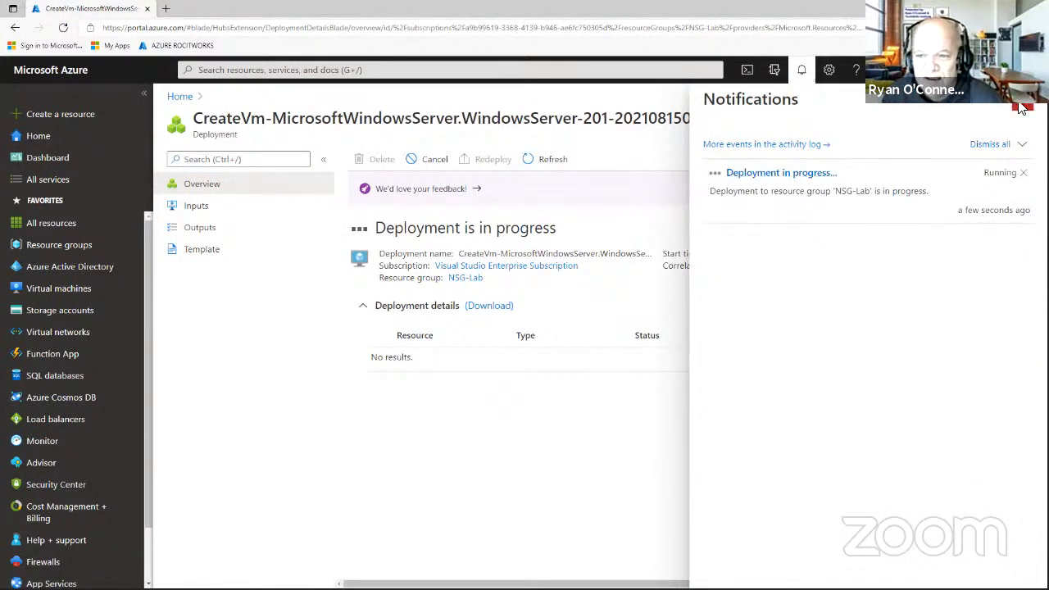
left_click(1024, 105)
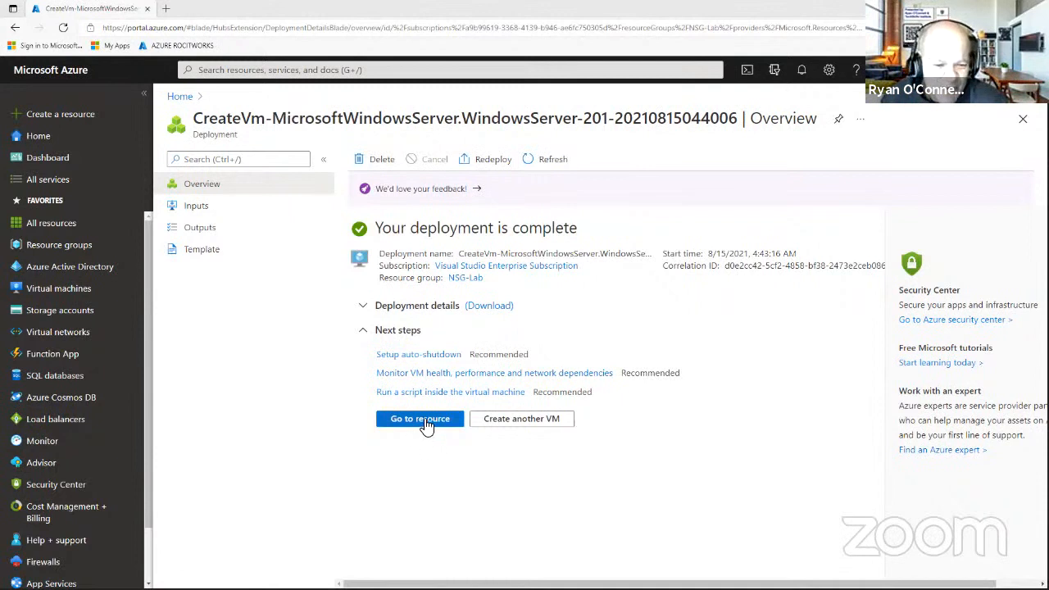
Open the deployed NSG-FS01 VM, then go to the Network security groups list.
left_click(425, 420)
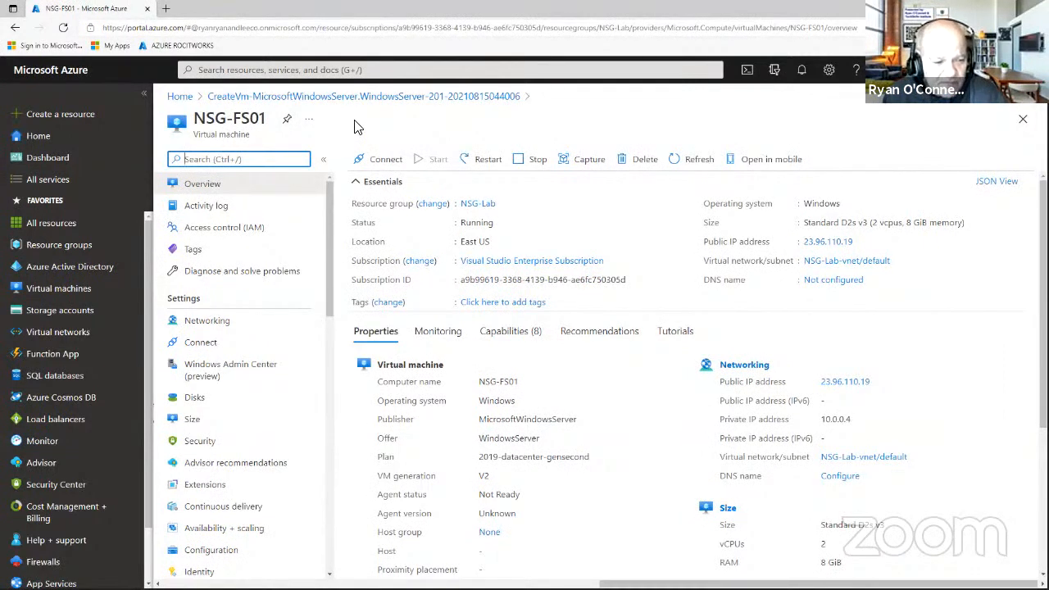
left_click(287, 69)
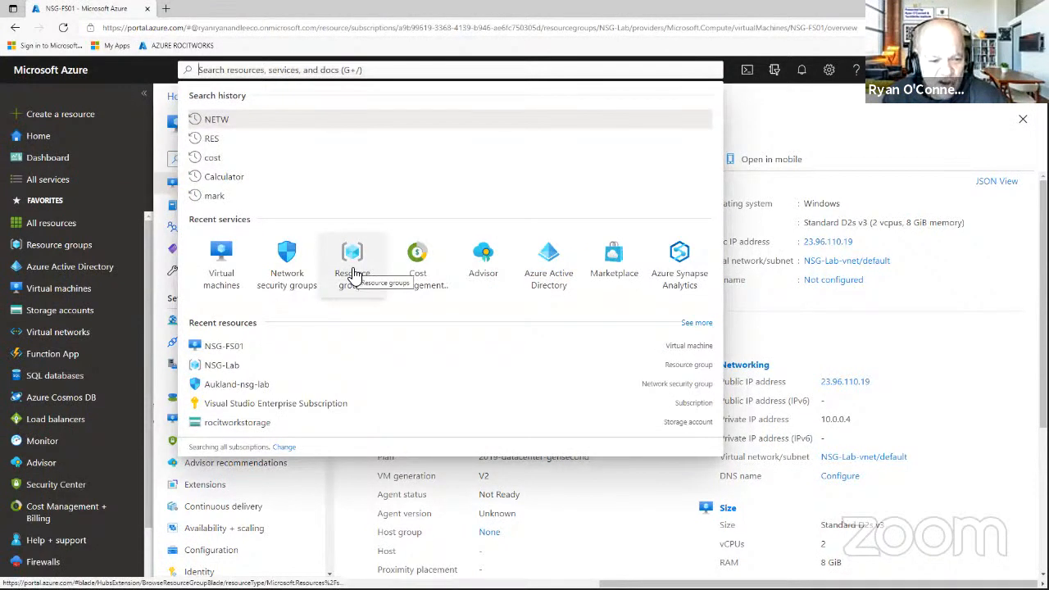
left_click(298, 277)
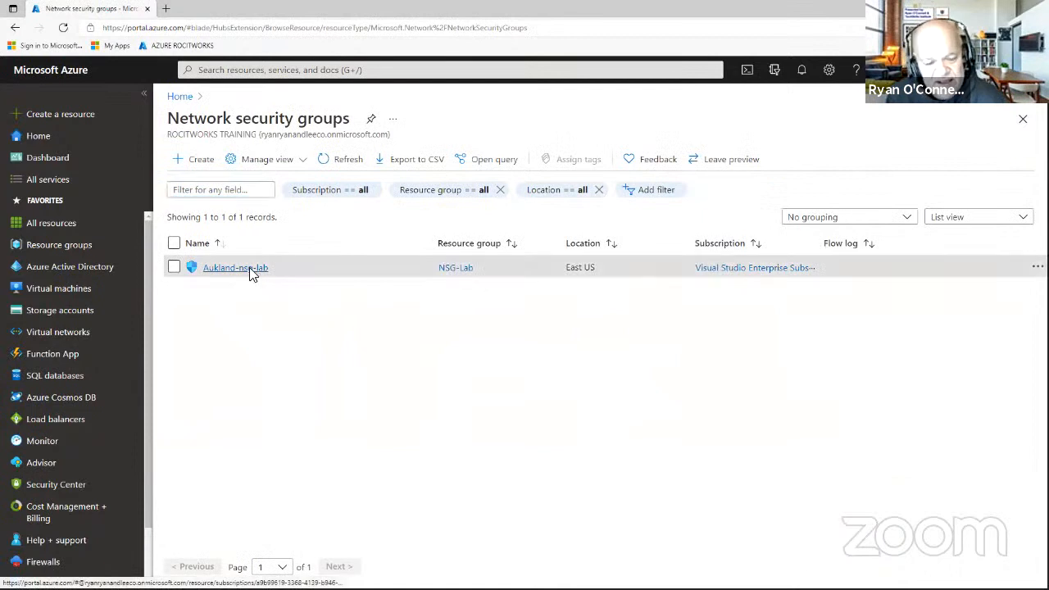
Open Aukland-nsg-lab's network interfaces and inspect the attached nsg-fs01590 interface.
left_click(250, 271)
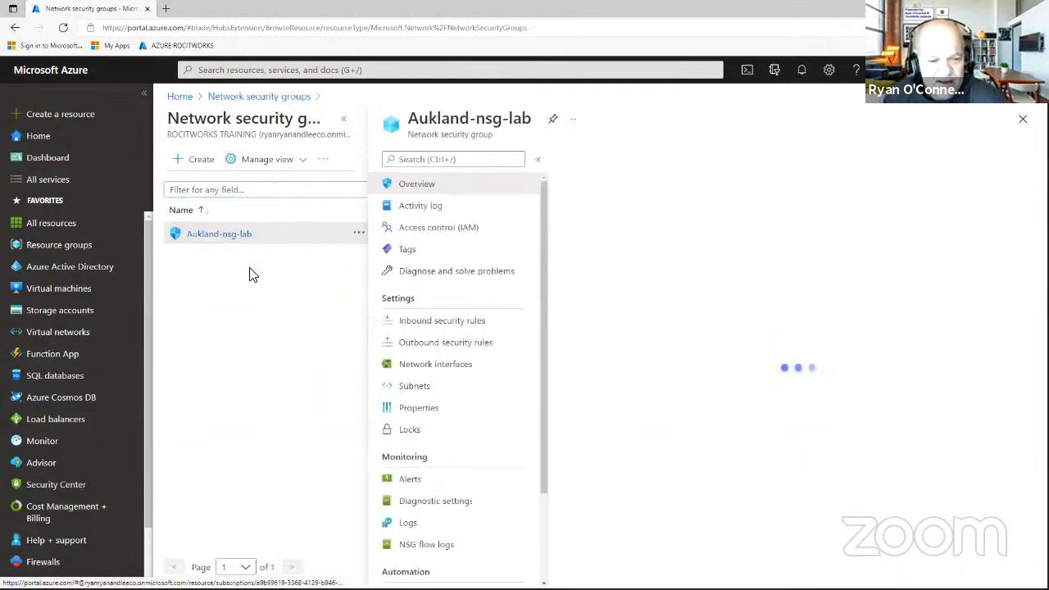
left_click(440, 370)
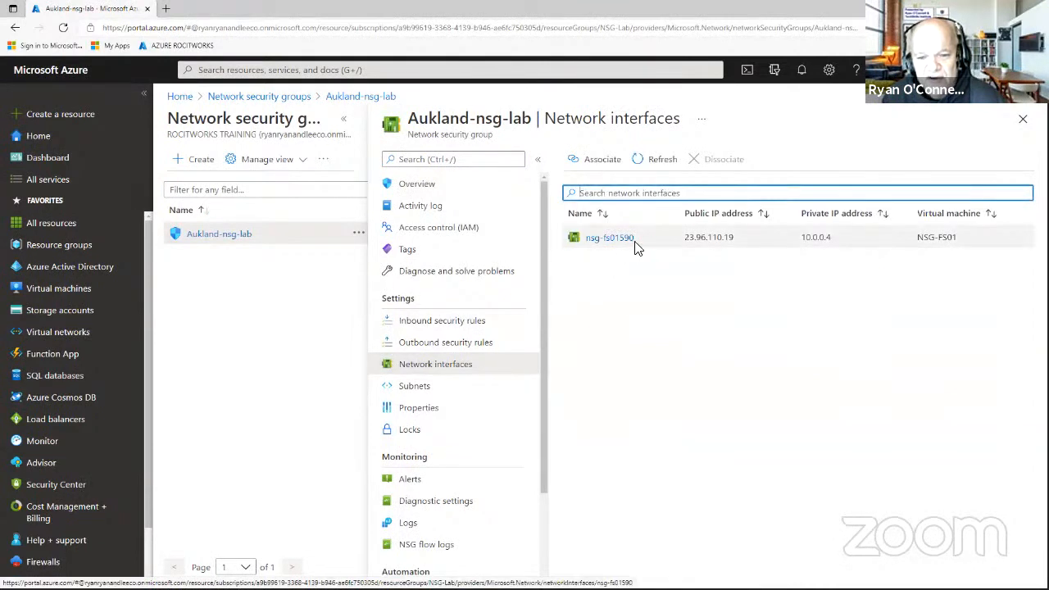
left_click(623, 238)
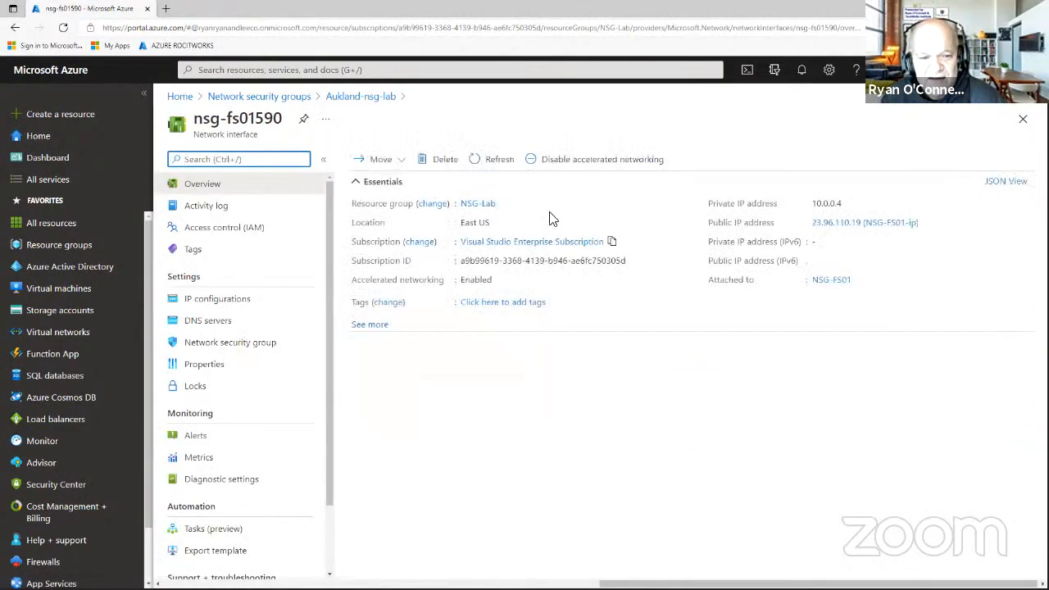
left_click(358, 97)
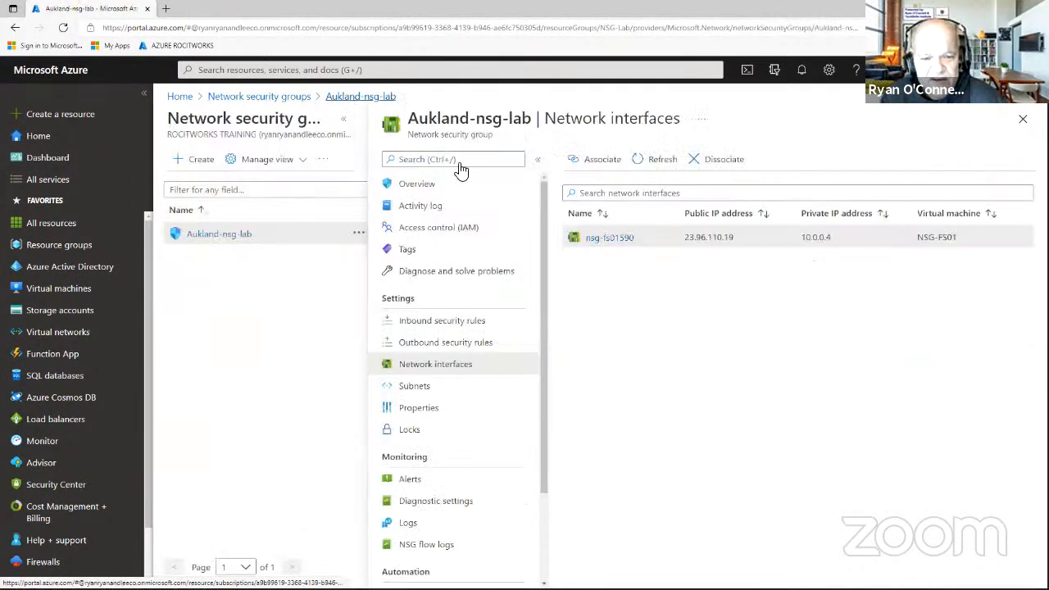
Check the Associate interface list for other candidates, then cancel without associating.
left_click(597, 169)
left_click(960, 168)
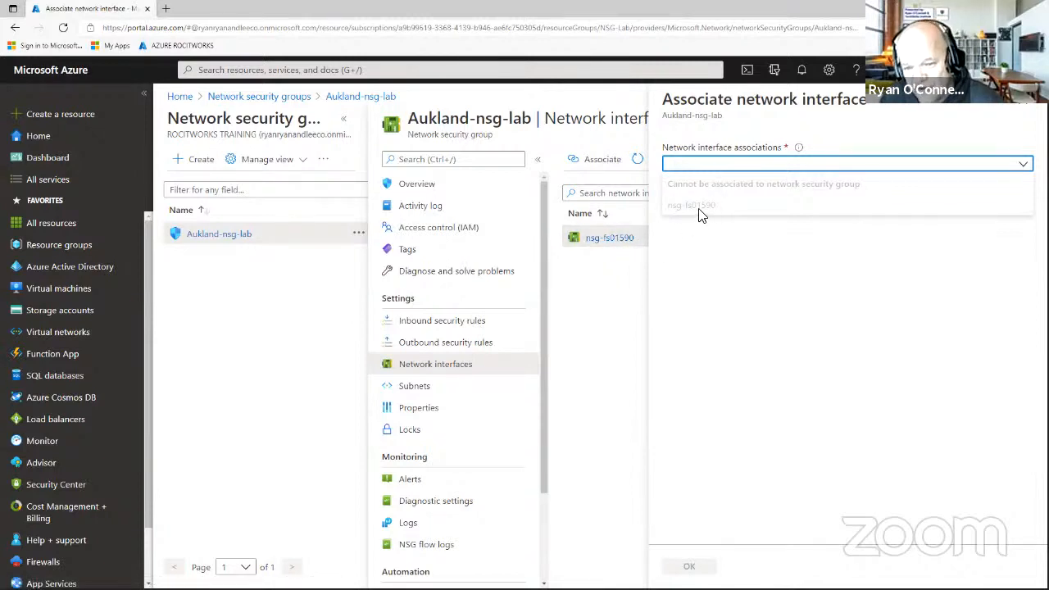
left_click(613, 285)
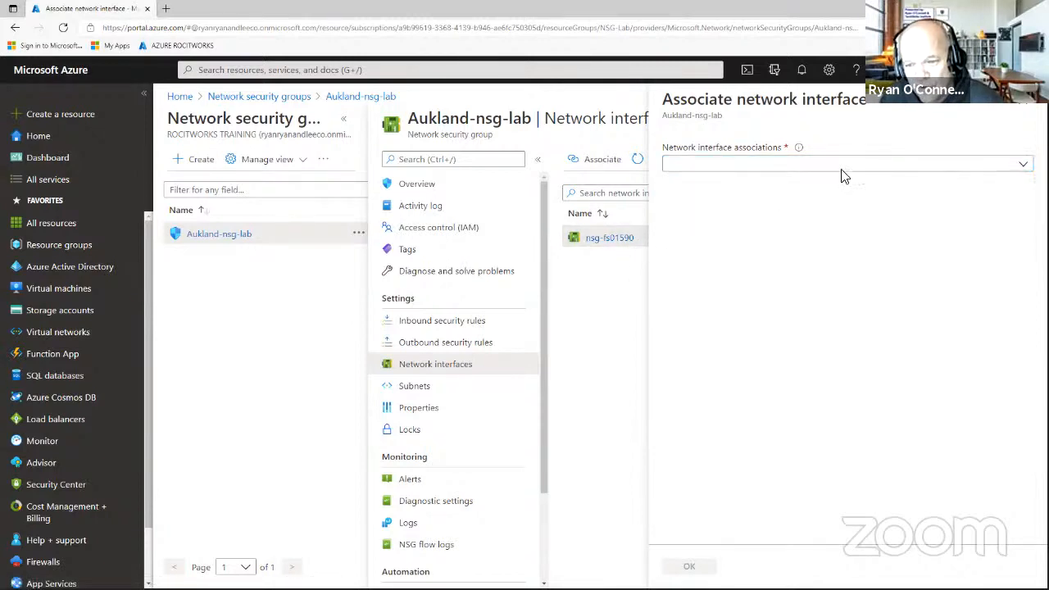
left_click(1022, 105)
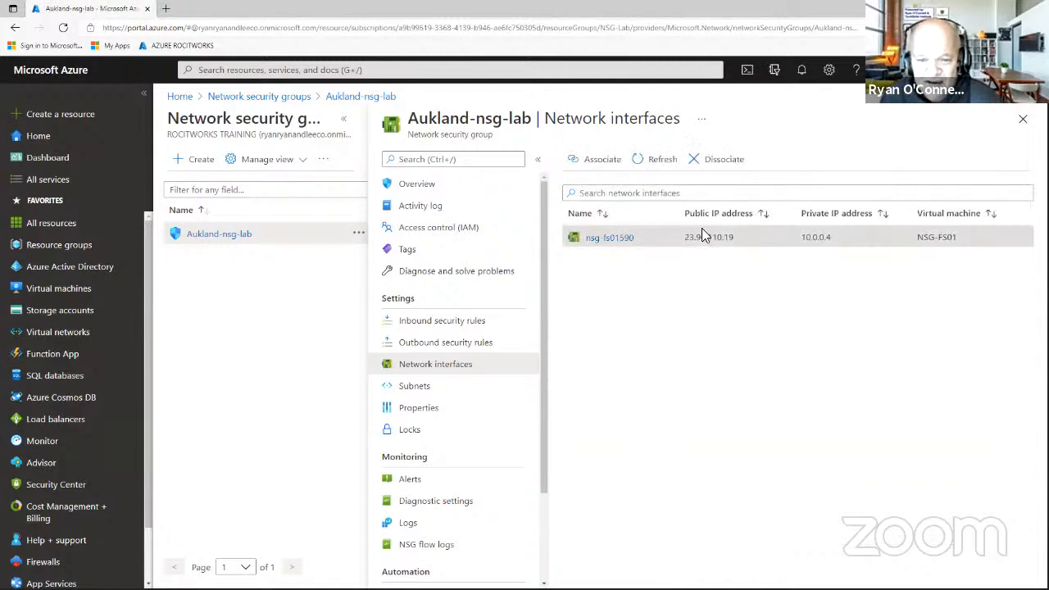
Associate NSG-Lab-vnet's default subnet with Aukland-nsg-lab from its Subnets page.
left_click(449, 385)
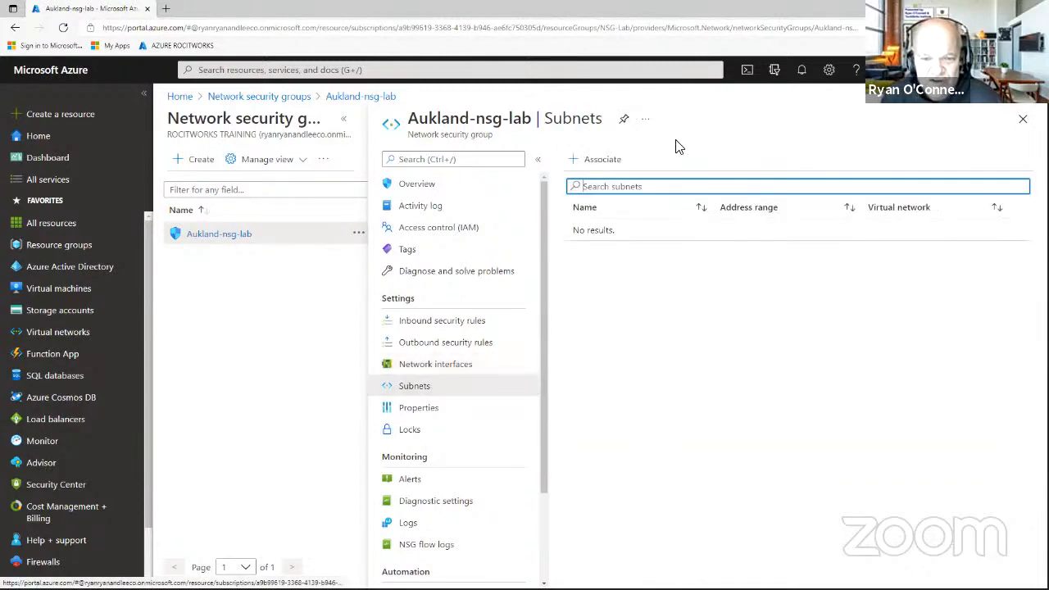
left_click(601, 163)
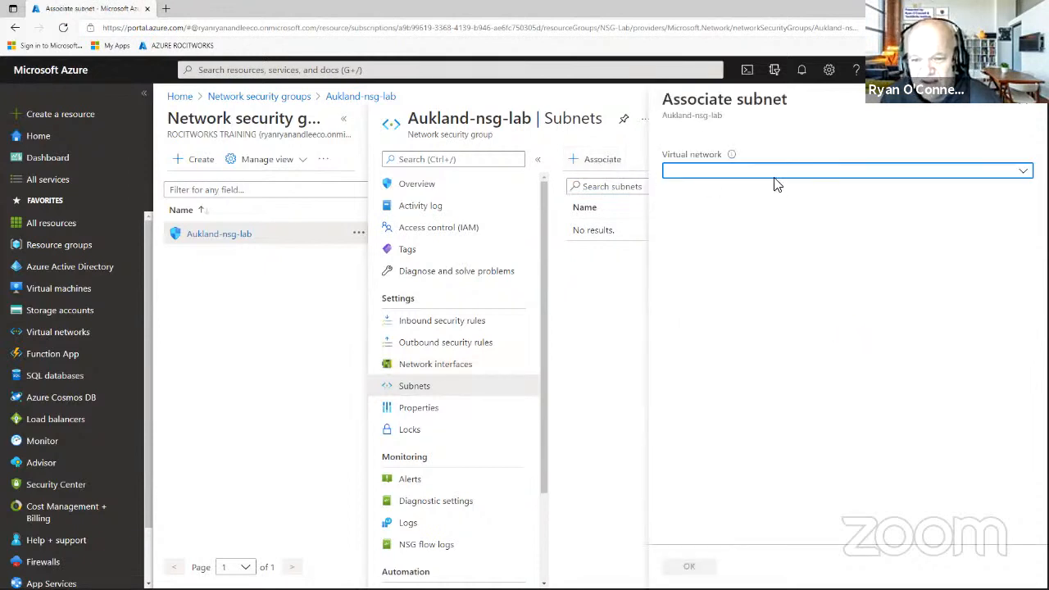
left_click(778, 170)
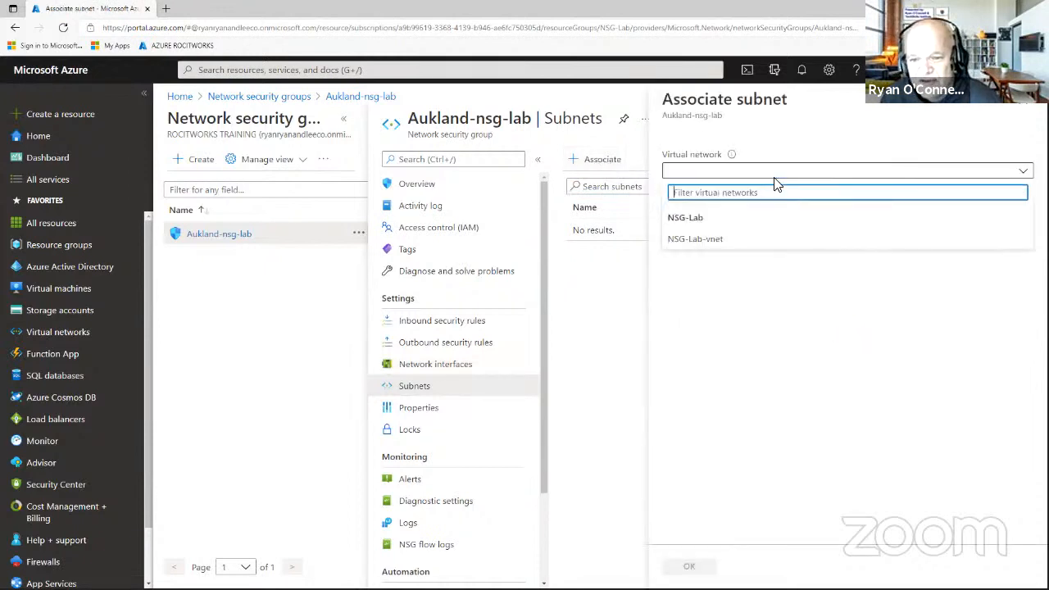
left_click(716, 240)
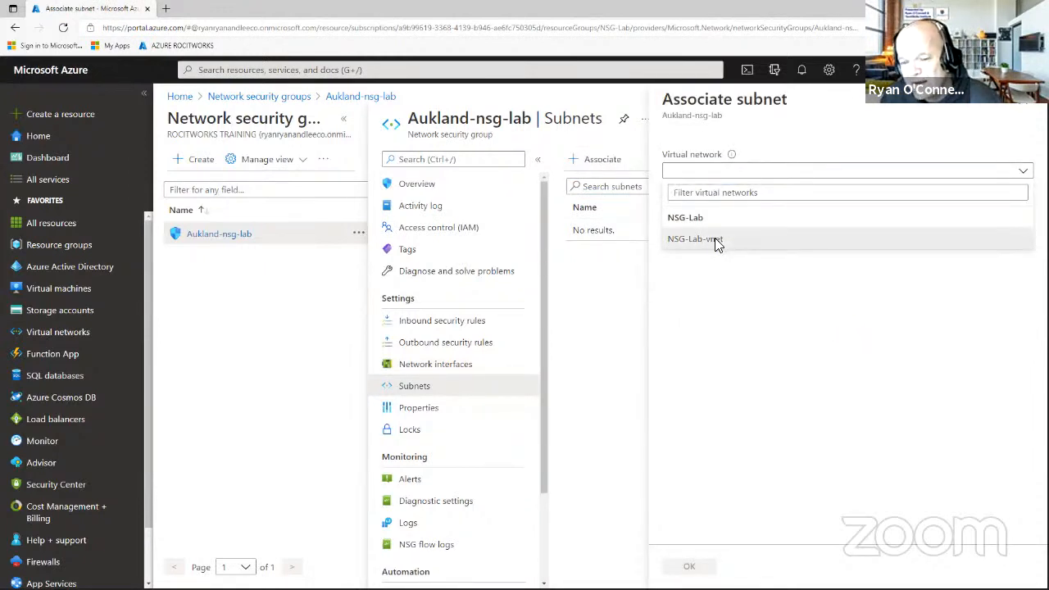
left_click(746, 219)
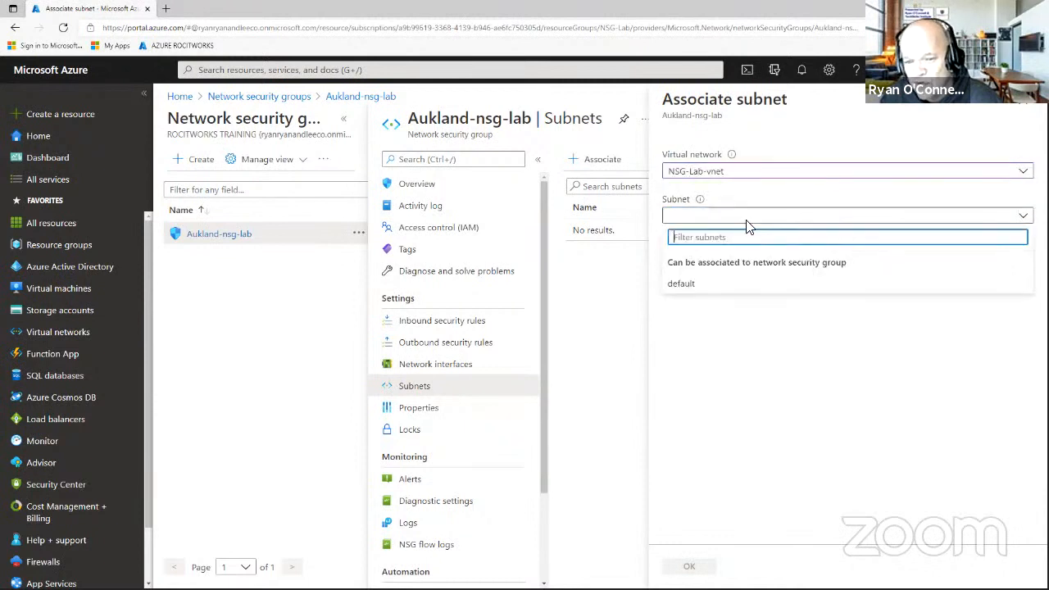
left_click(692, 286)
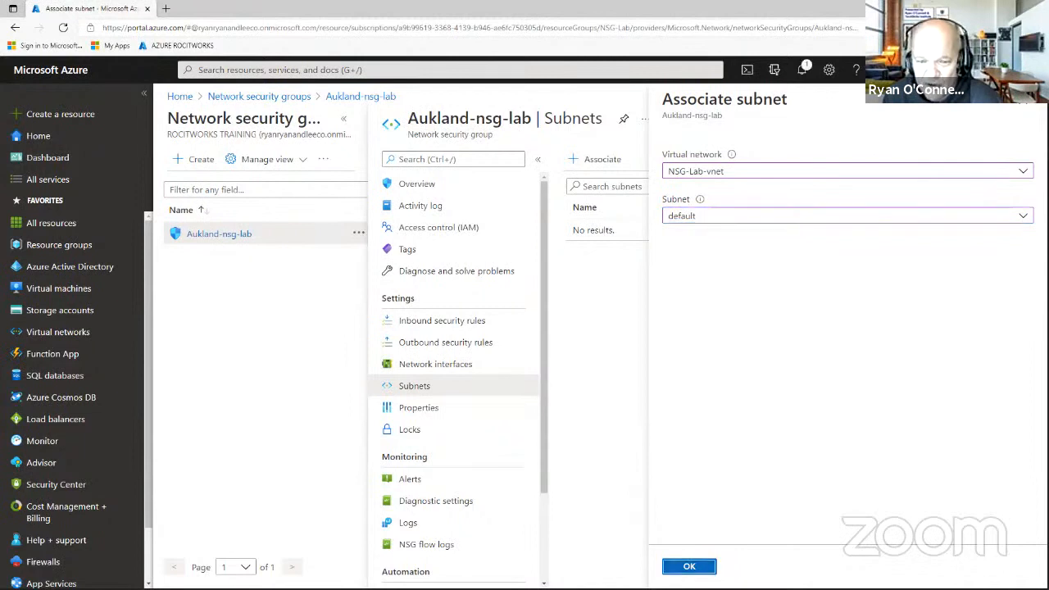
left_click(682, 569)
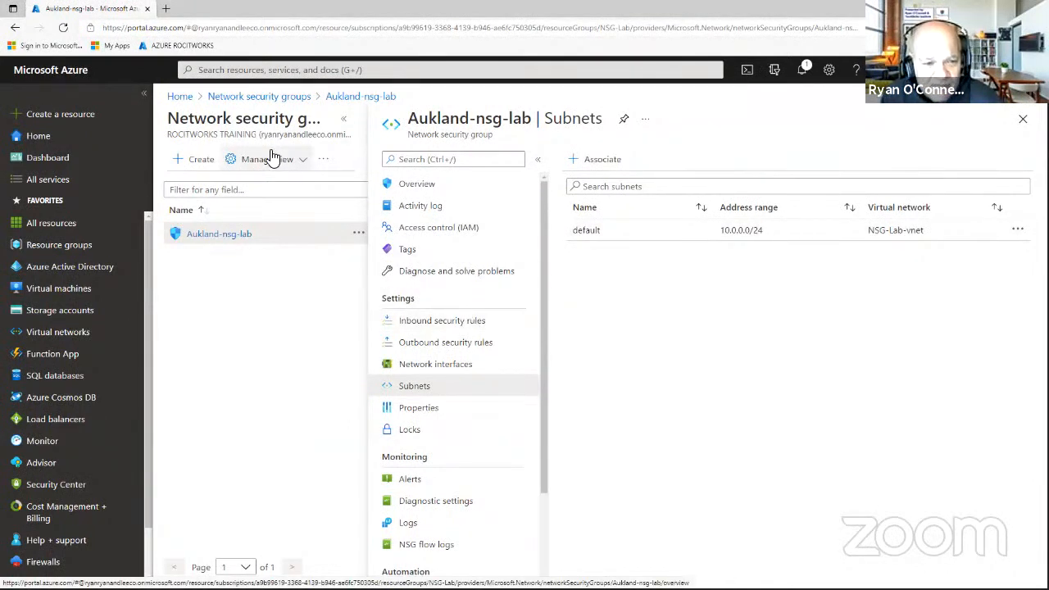
Review Aukland-nsg-lab's default inbound and outbound rules, widening the table to see all columns.
left_click(457, 328)
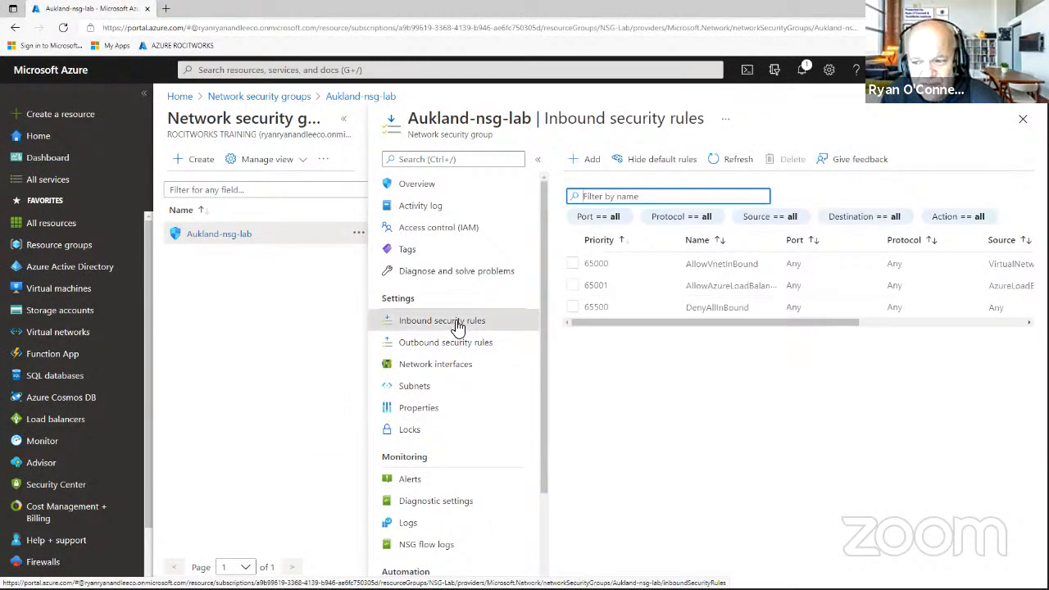
left_click(463, 350)
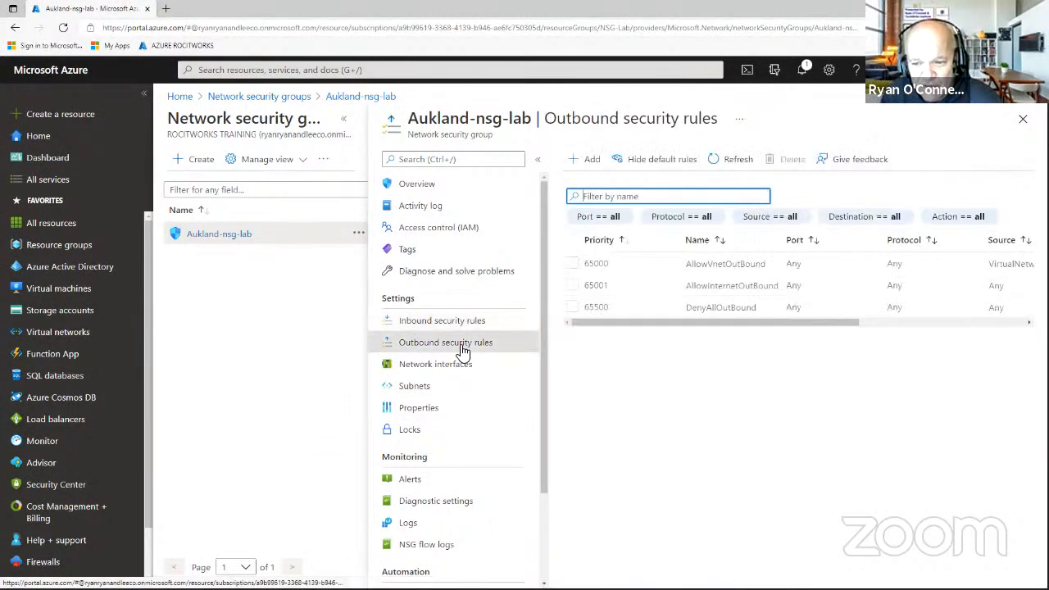
left_click_drag(828, 325, 970, 326)
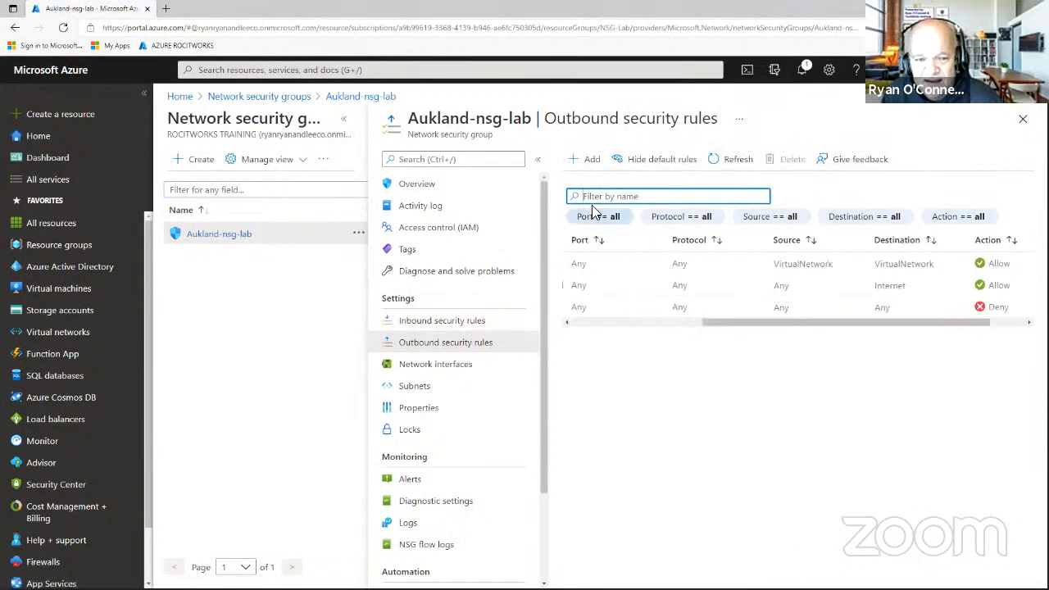
left_click(538, 160)
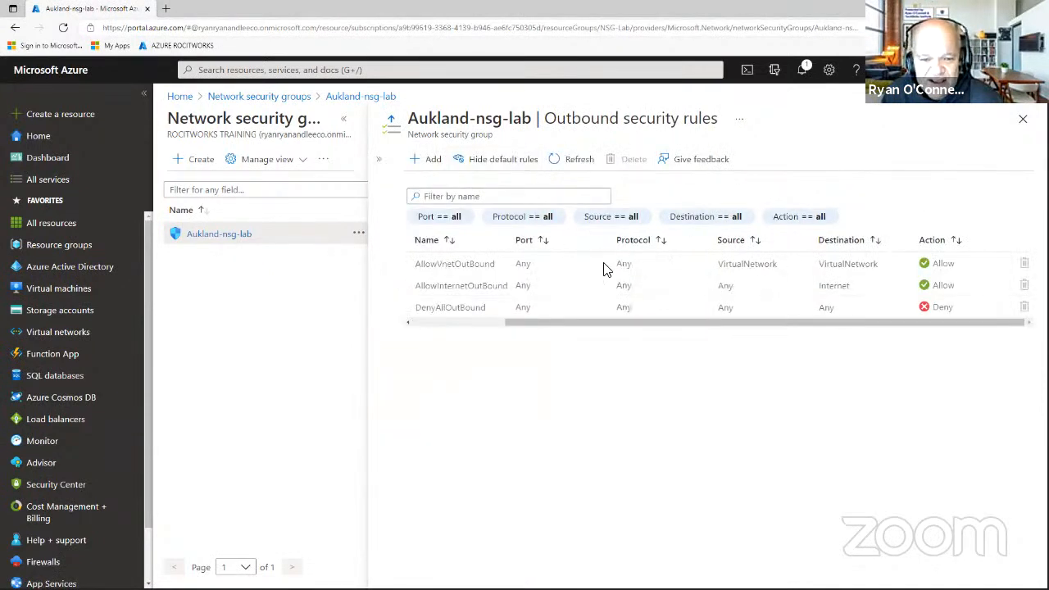
left_click_drag(622, 323, 499, 323)
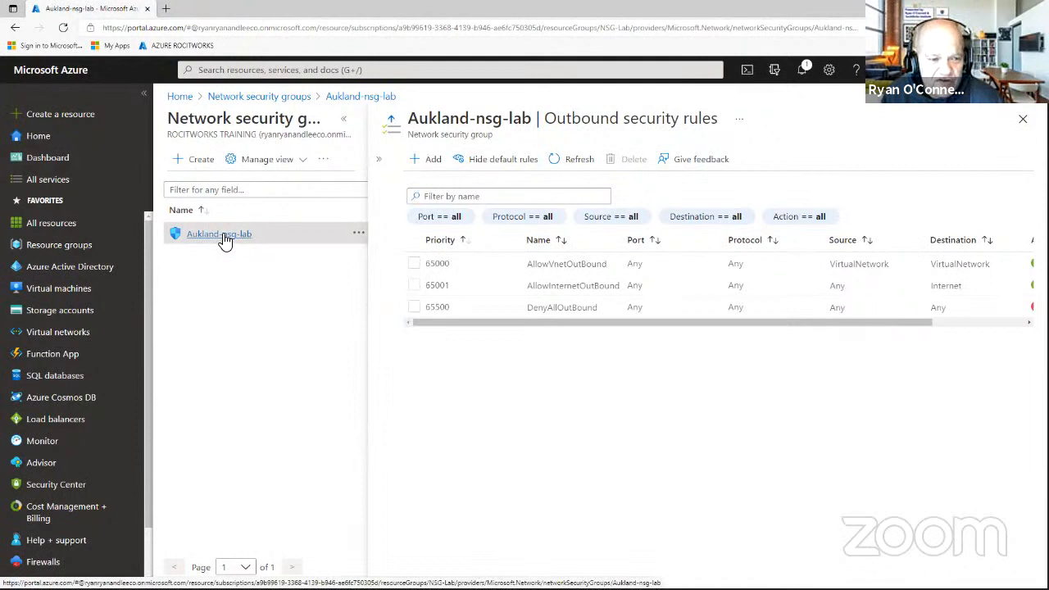
Reopen Aukland-nsg-lab's overview and scroll through its rules table.
left_click(1022, 118)
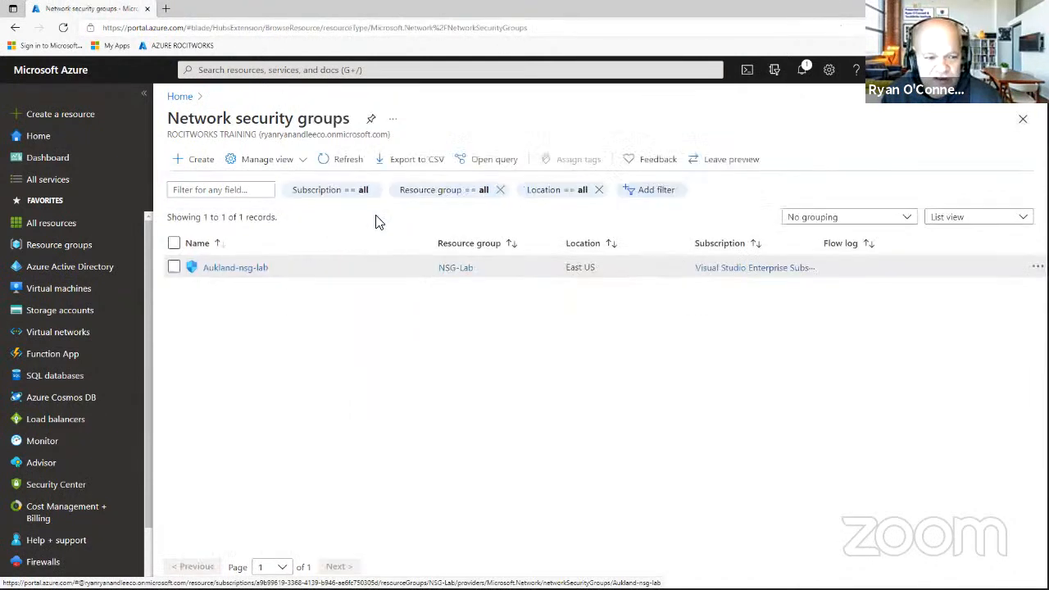
left_click(259, 270)
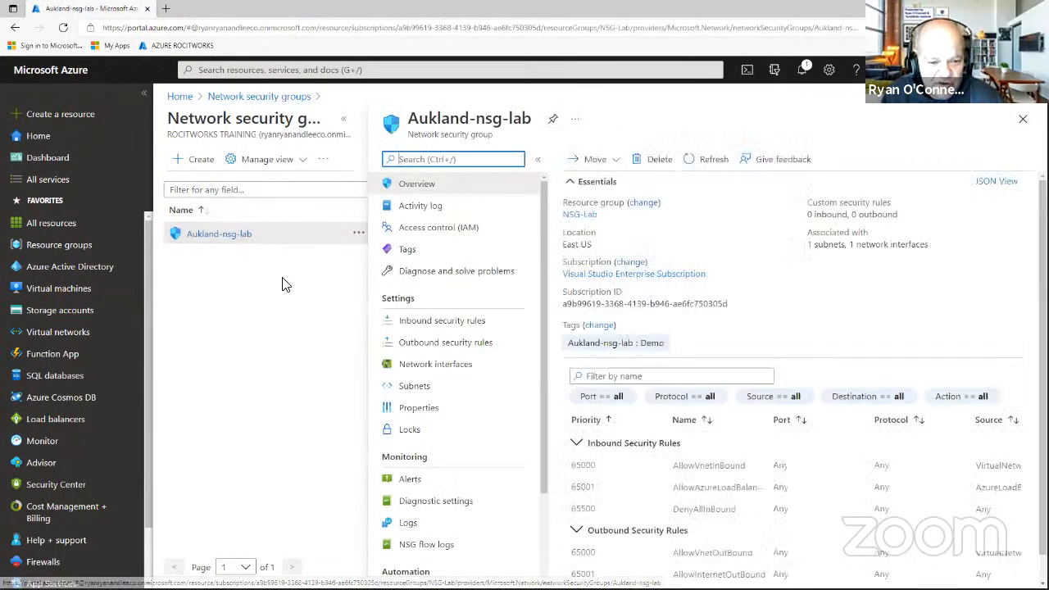
left_click(538, 159)
scroll(709, 356, "down", 1)
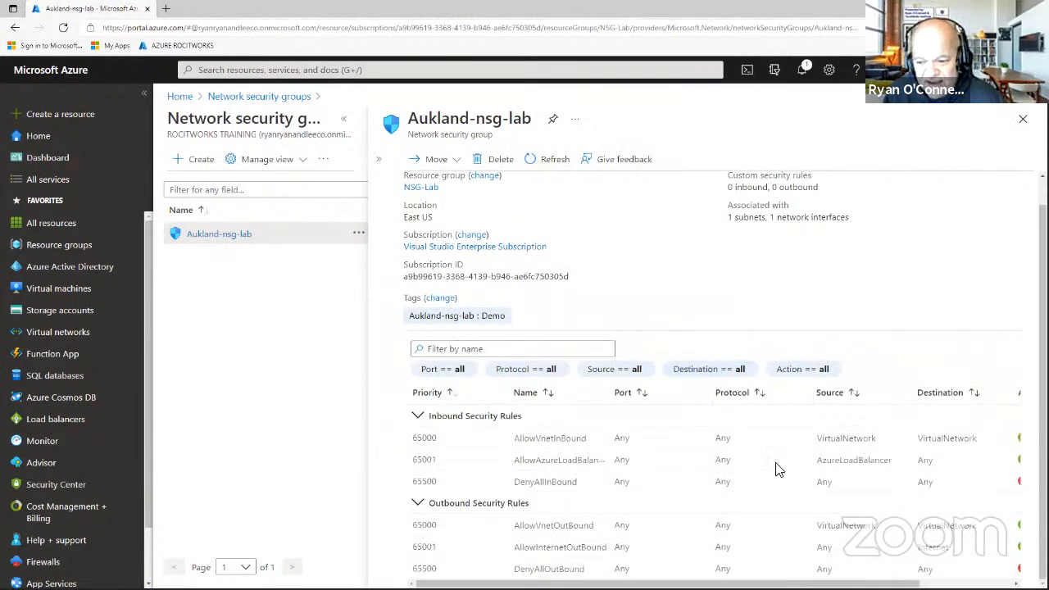
scroll(712, 489, "right", 3)
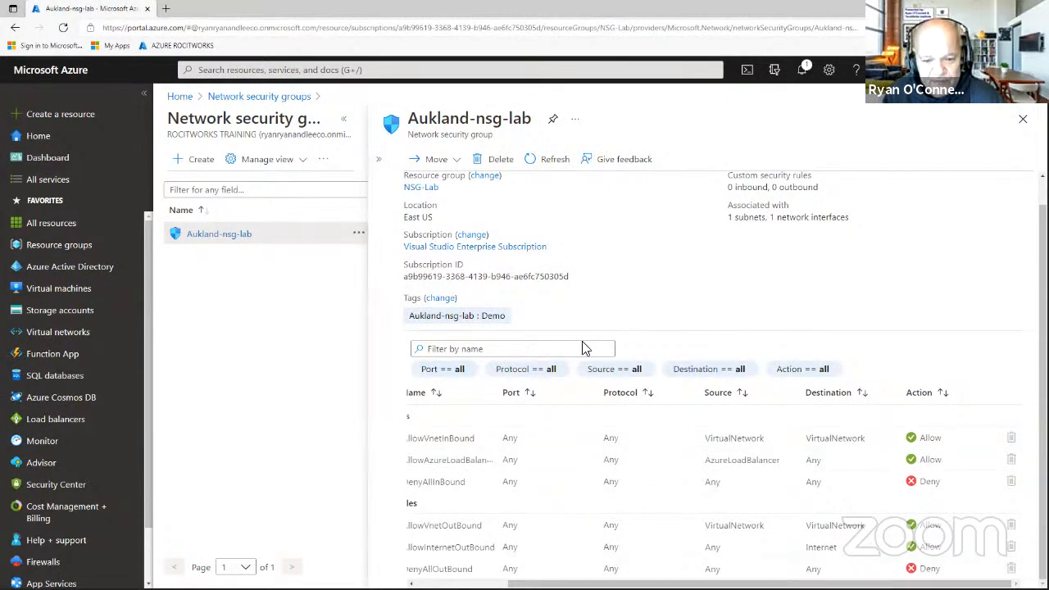
scroll(770, 467, "up", 1)
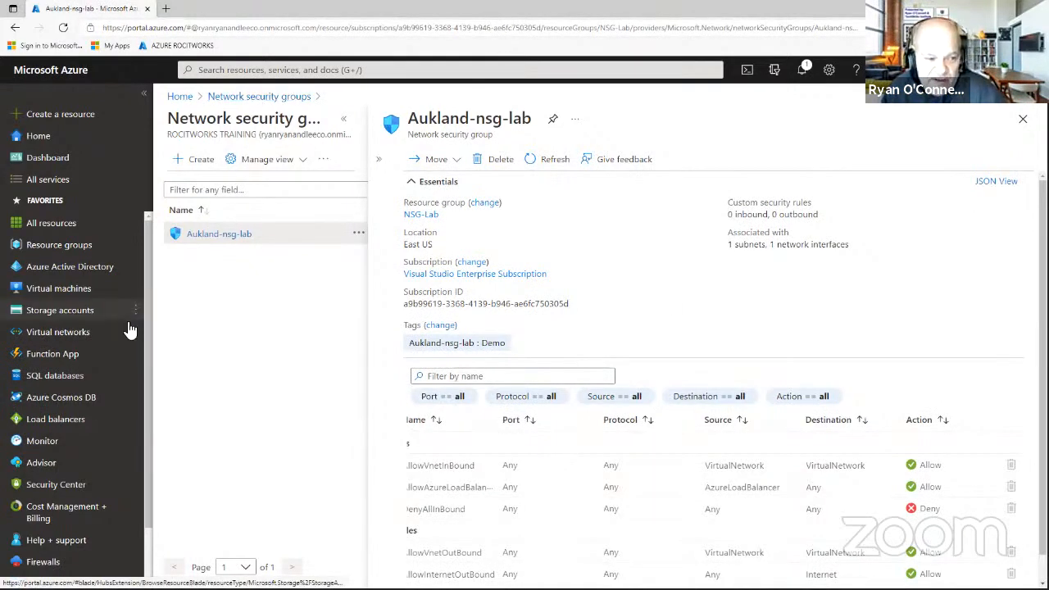
Download the RDP connection file for NSG-FS01 on port 3389.
left_click(85, 293)
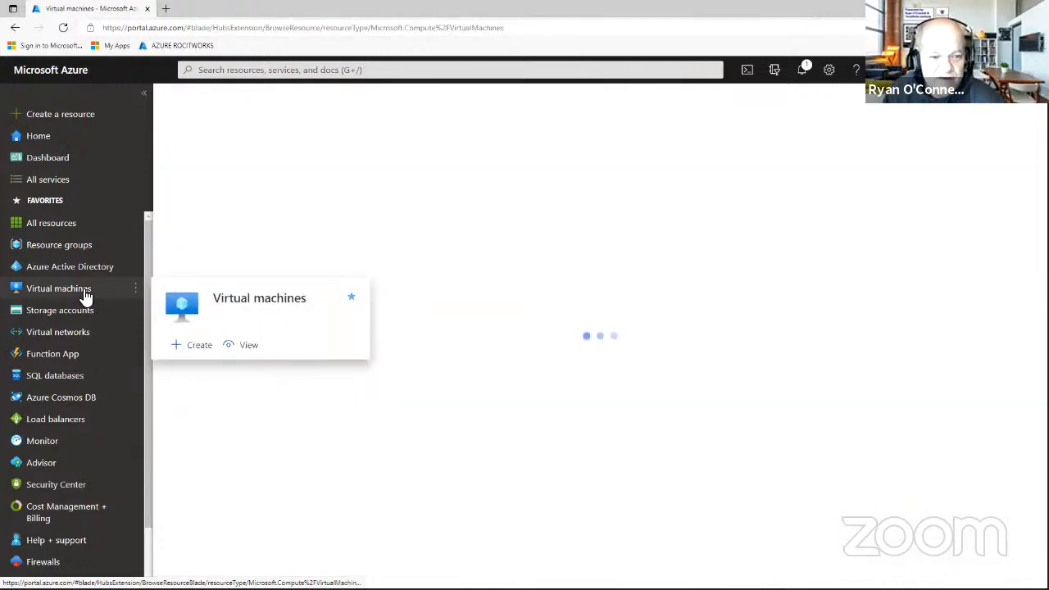
left_click(224, 274)
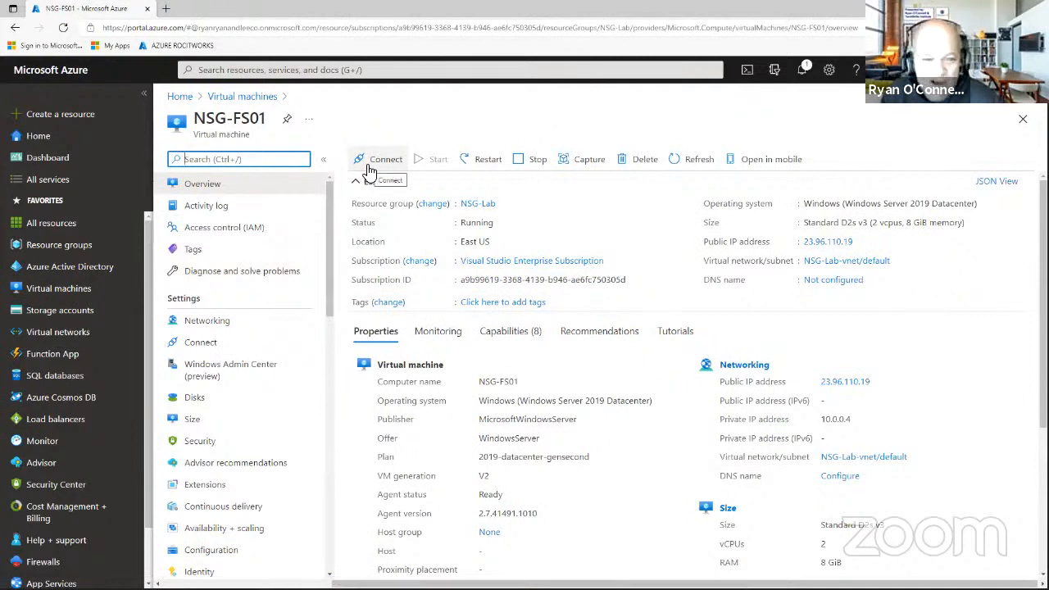
left_click(369, 169)
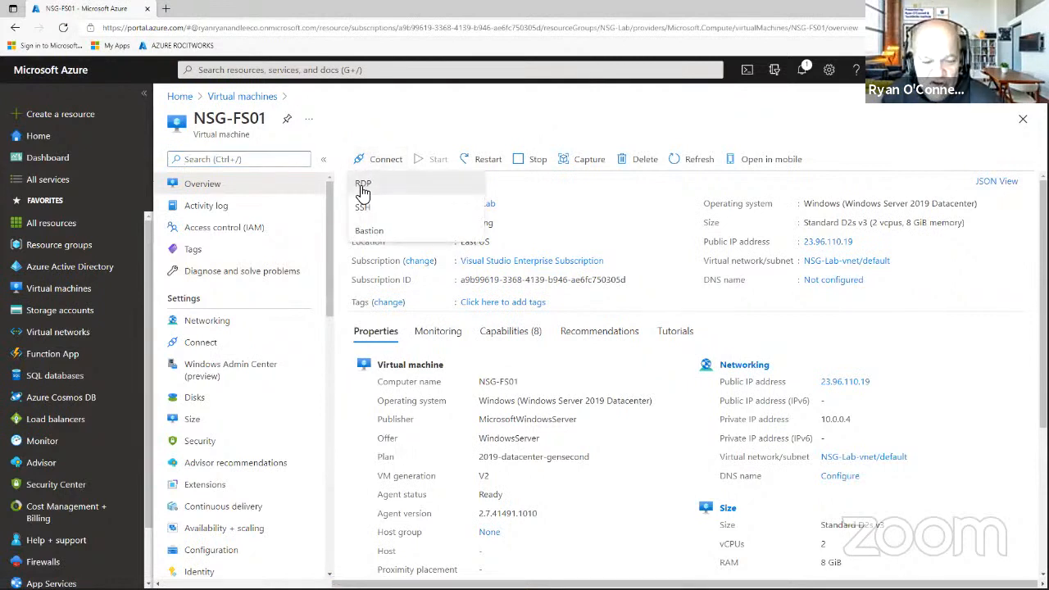
left_click(363, 186)
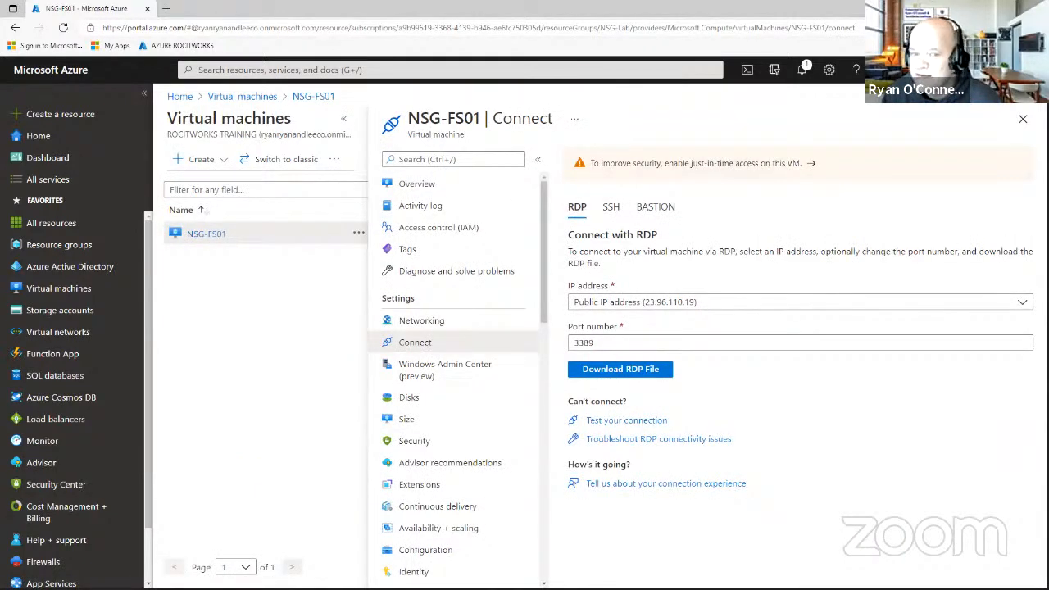
left_click(621, 372)
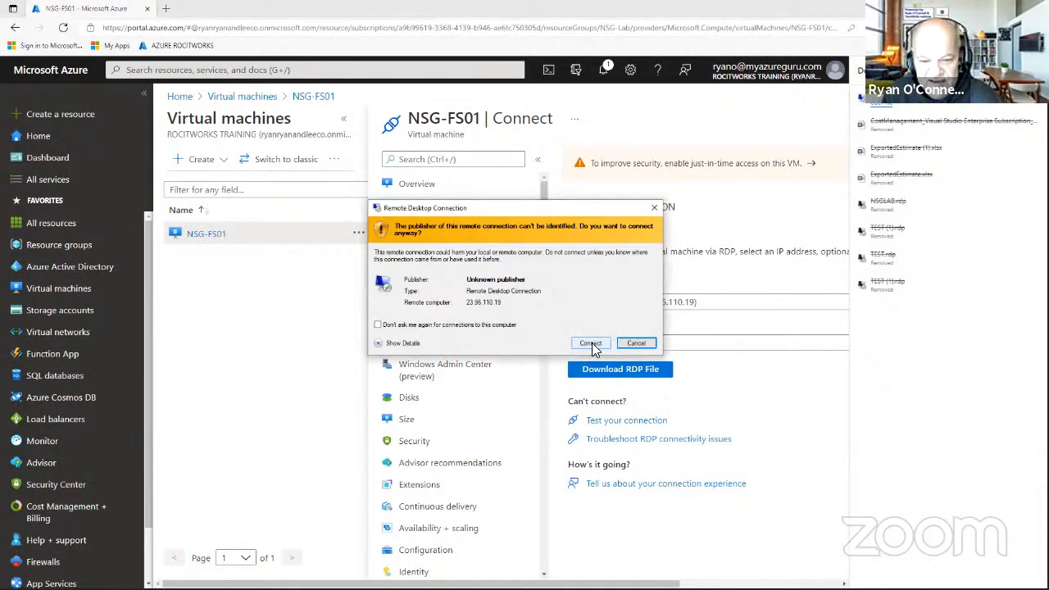
Connect past the unknown-publisher warning, then dismiss the can't-reach-computer error.
left_click(593, 345)
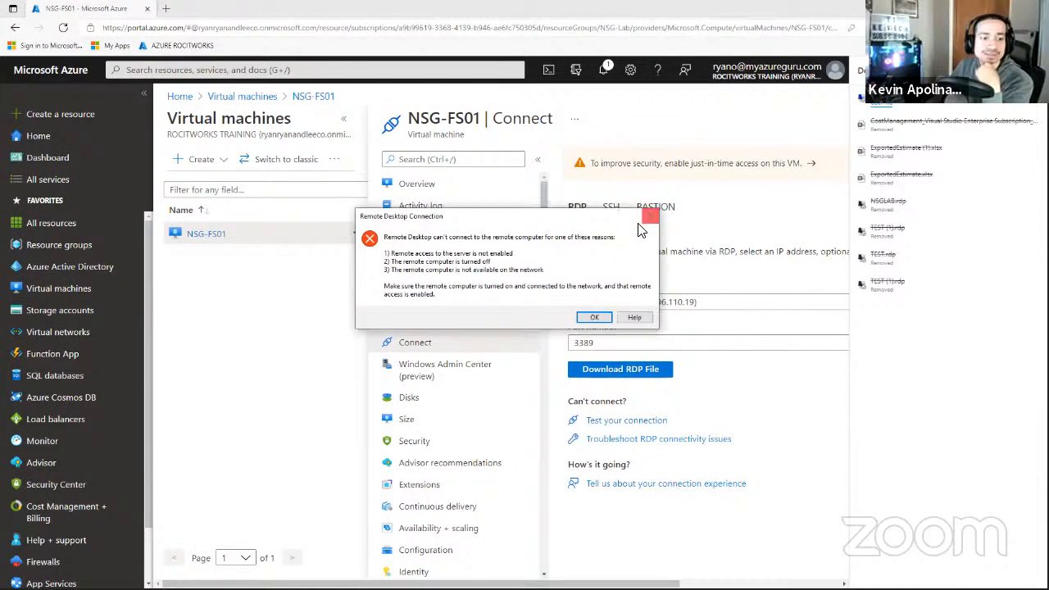
left_click(594, 318)
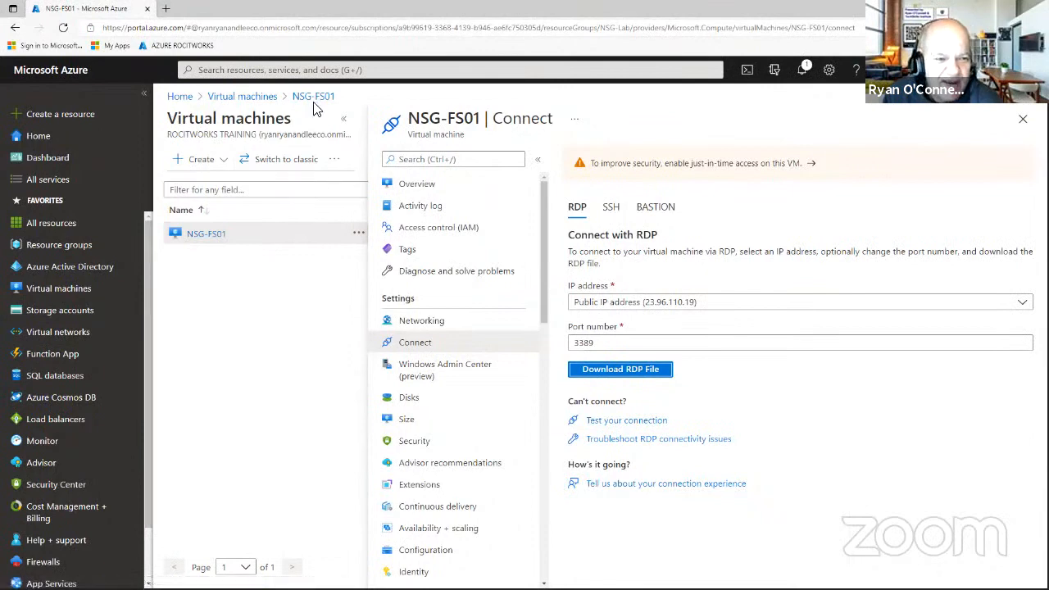
Go to Aukland-nsg-lab's inbound security rules and start a new inbound rule.
left_click(315, 71)
left_click(289, 277)
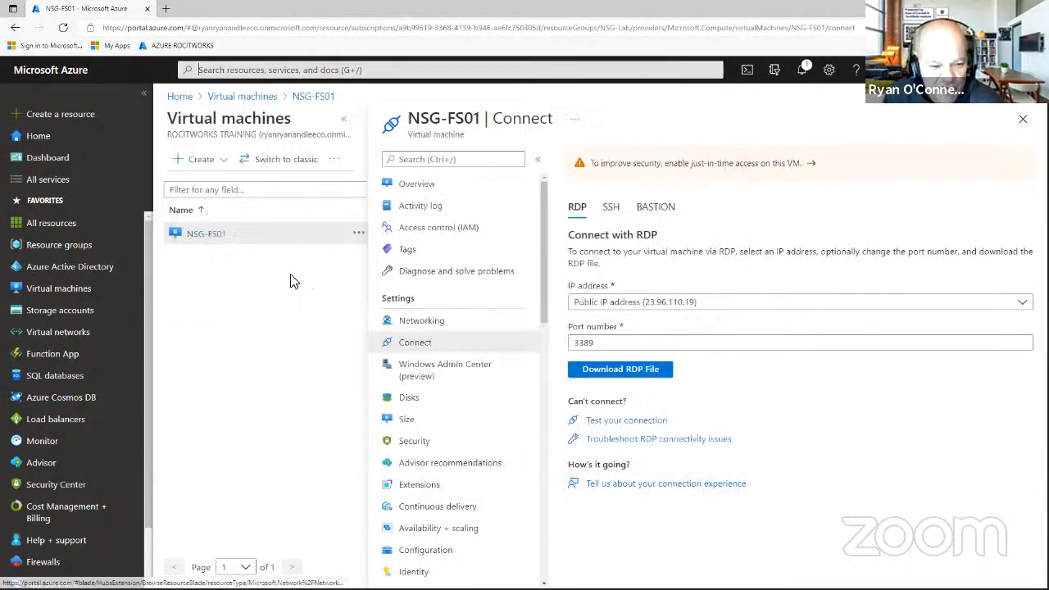
left_click(244, 270)
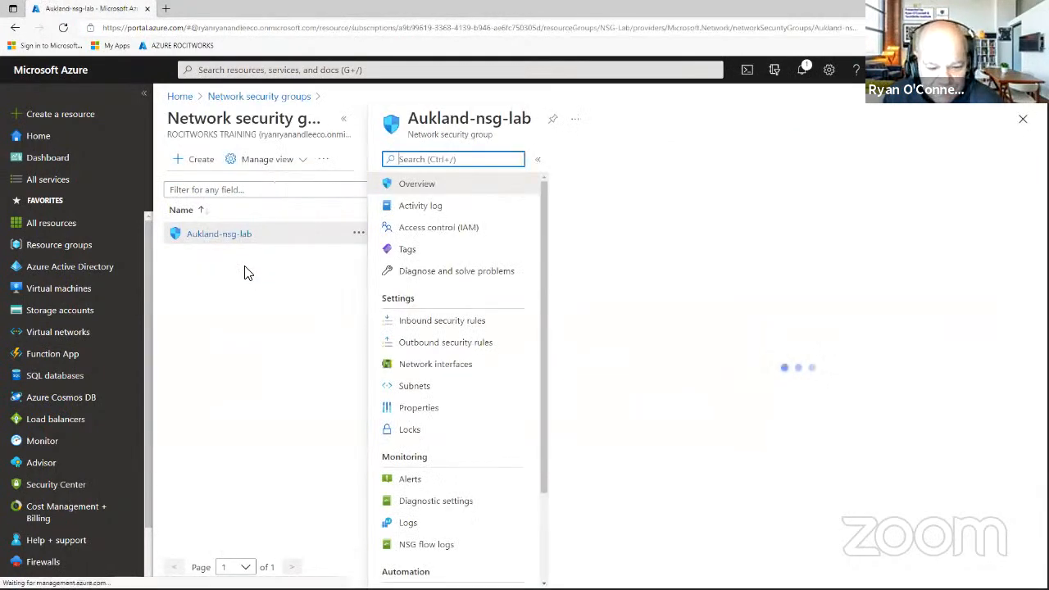
left_click(475, 324)
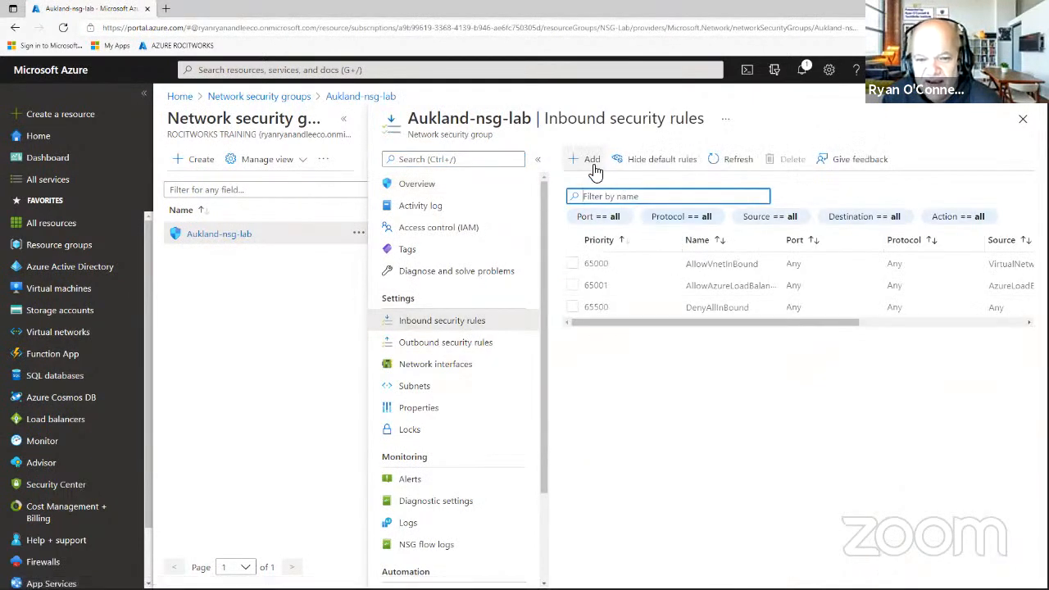
left_click(591, 167)
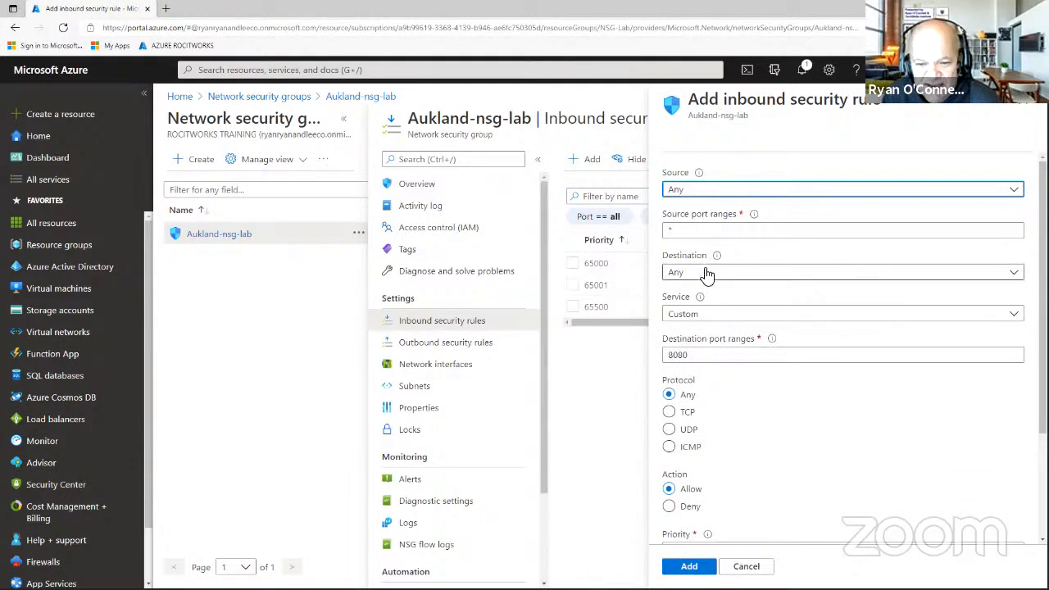
Keep the Custom service and change the destination port range from 8080 to 3389.
left_click(707, 315)
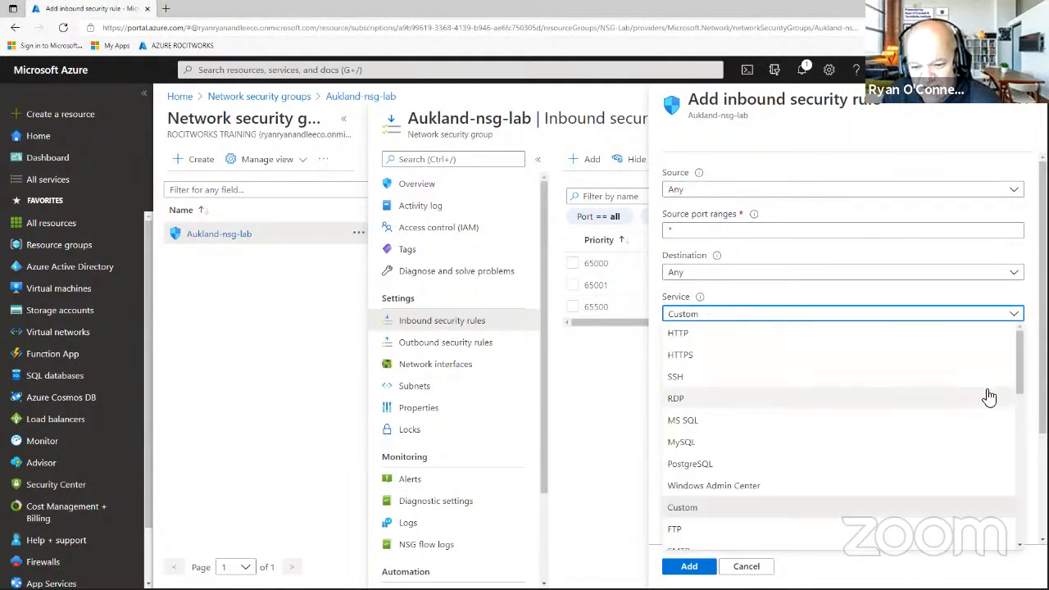
mouse_move(1016, 359)
left_mouse_down()
mouse_move(1022, 512)
mouse_move(1016, 355)
left_mouse_up()
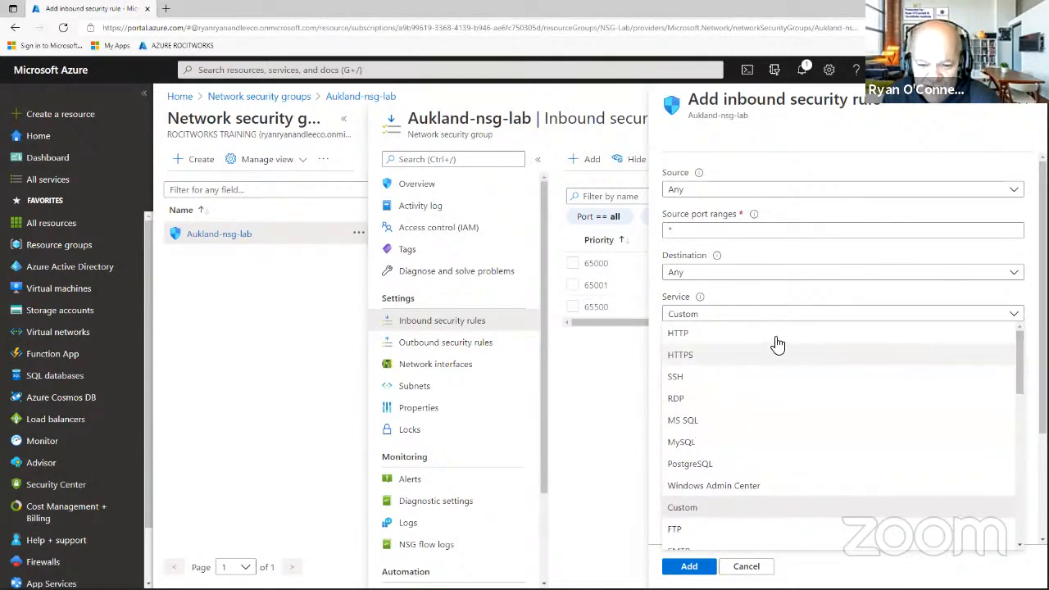
left_click(711, 318)
left_click(693, 354)
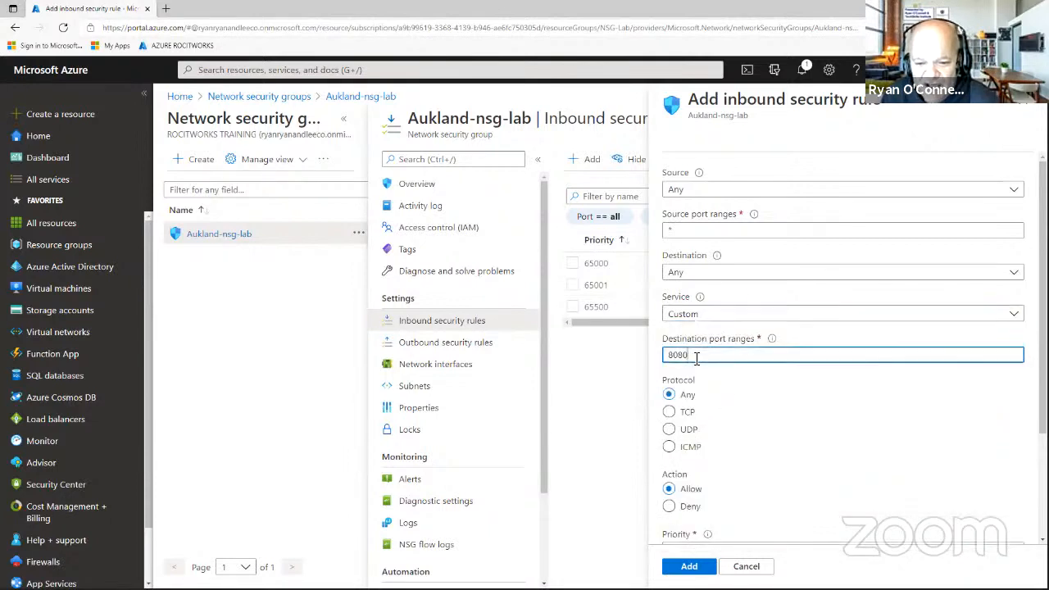
left_click_drag(693, 354, 662, 356)
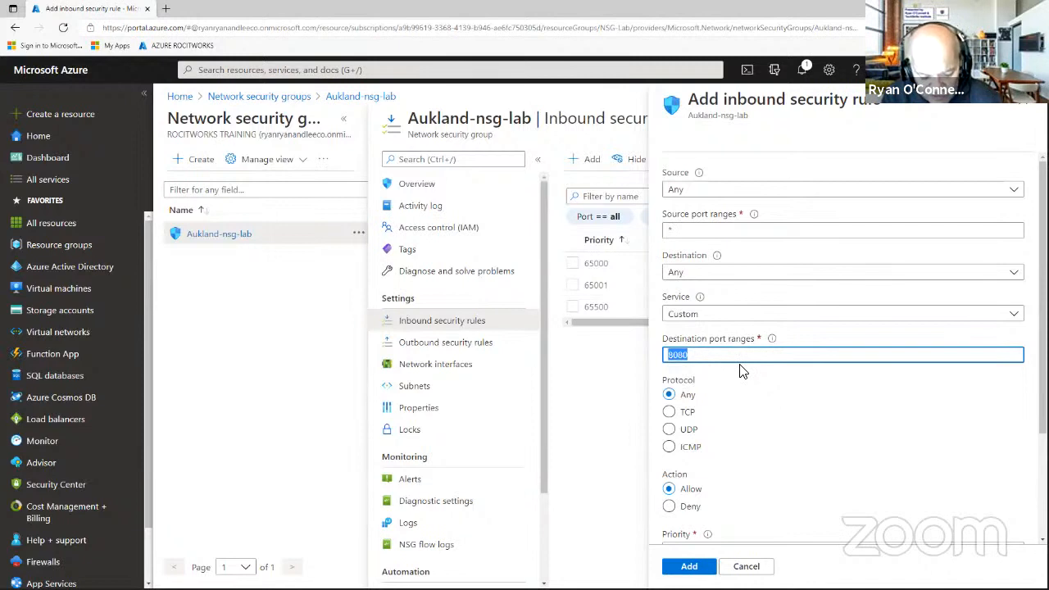
type("8")
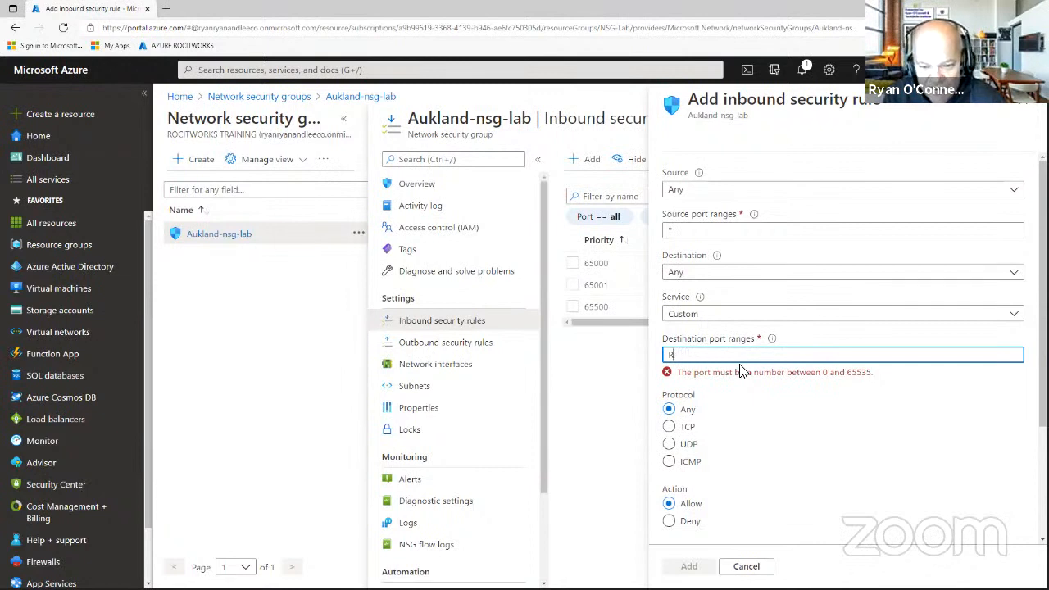
type("3389")
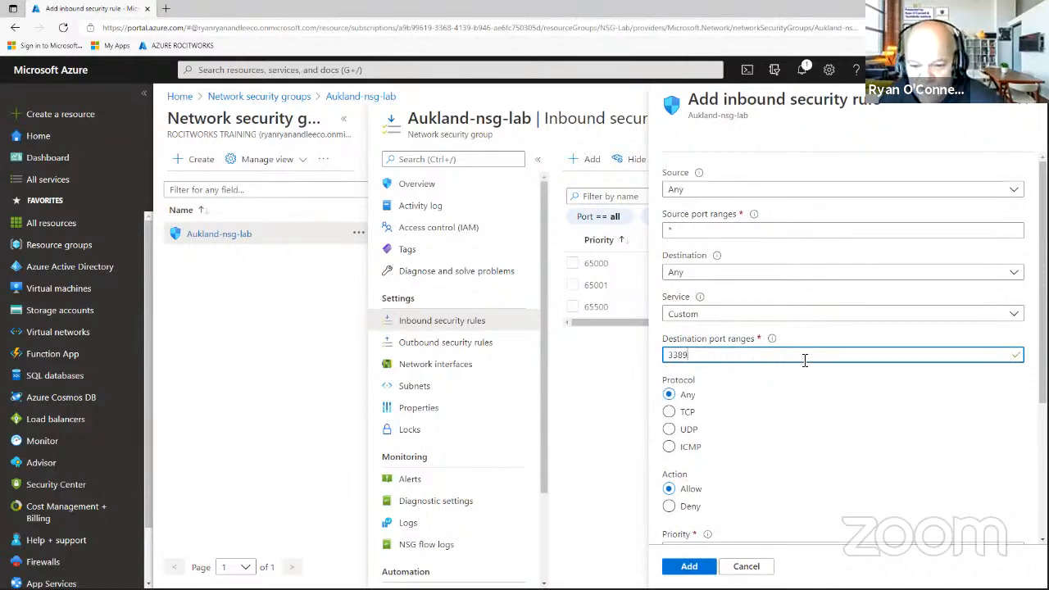
scroll(805, 360, "down", 3)
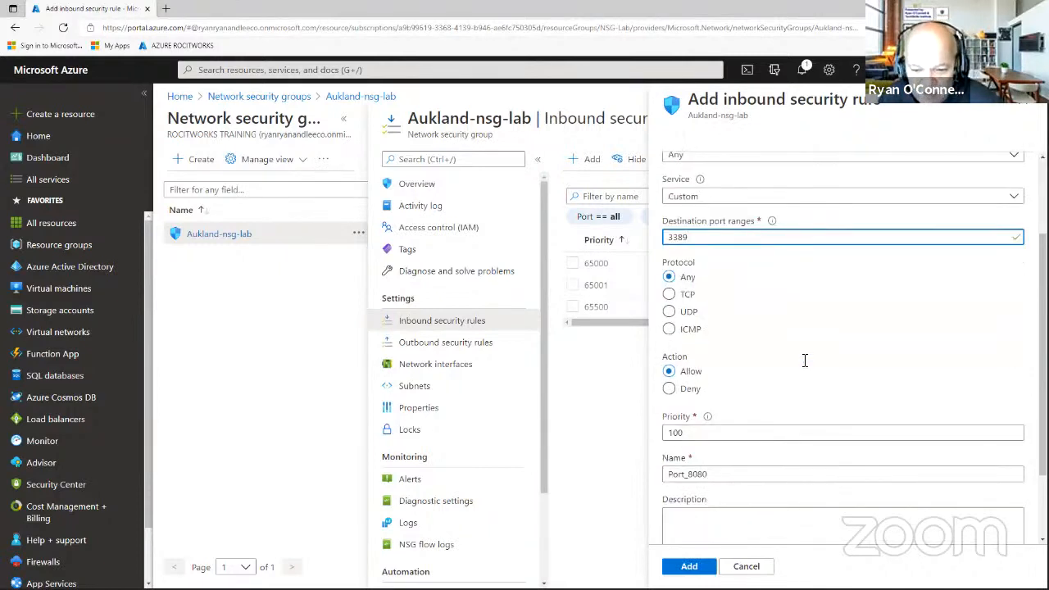
Name the rule RDP_Port_3389 with description RDP at priority 100, and add it.
left_click(688, 339)
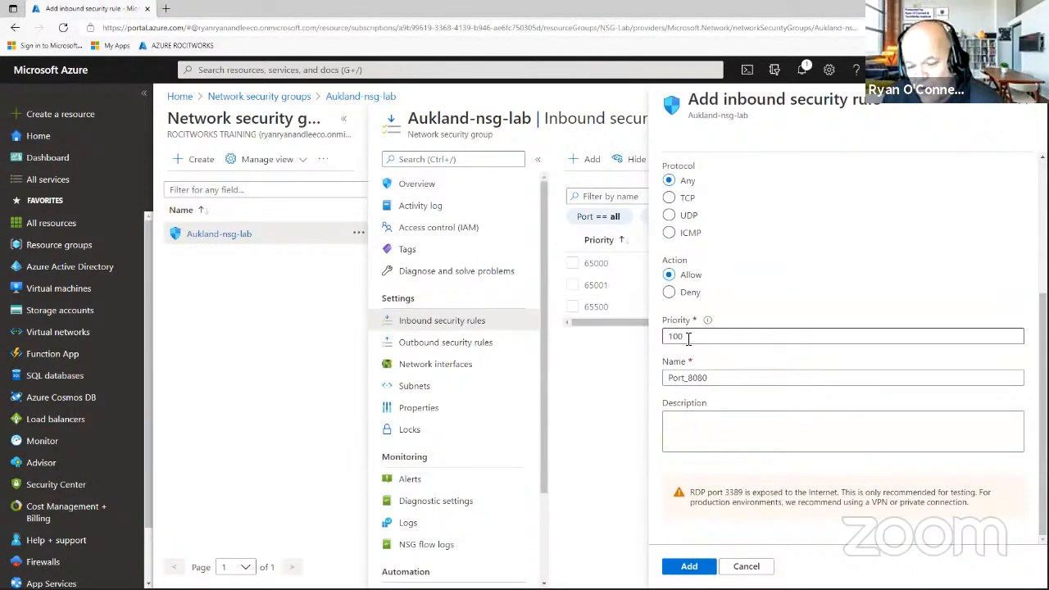
left_click(705, 379)
key("BackSpace")
left_click_drag(704, 378, 689, 383)
type("3389")
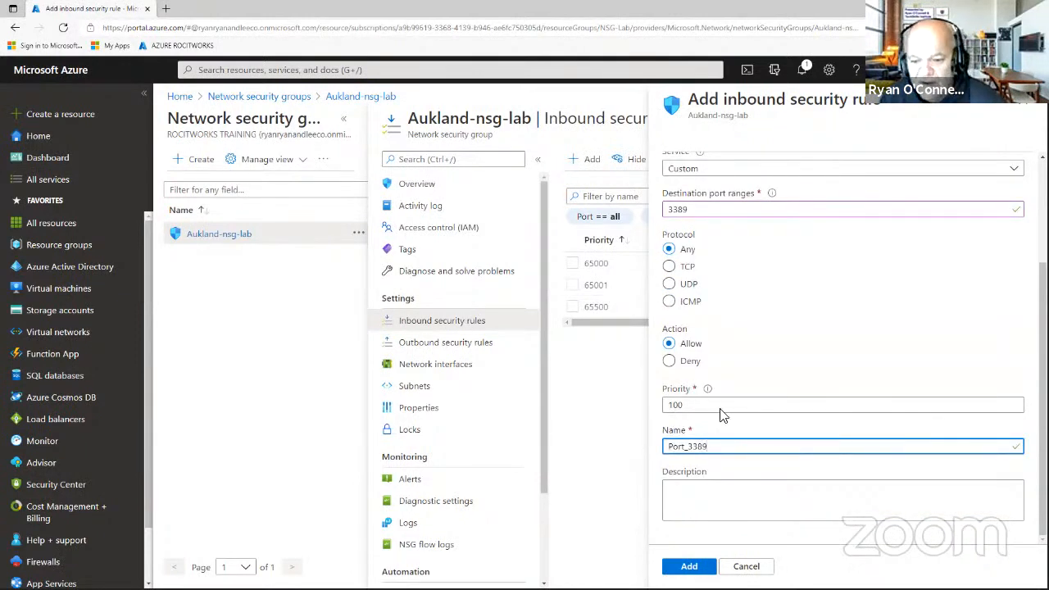
left_click(714, 492)
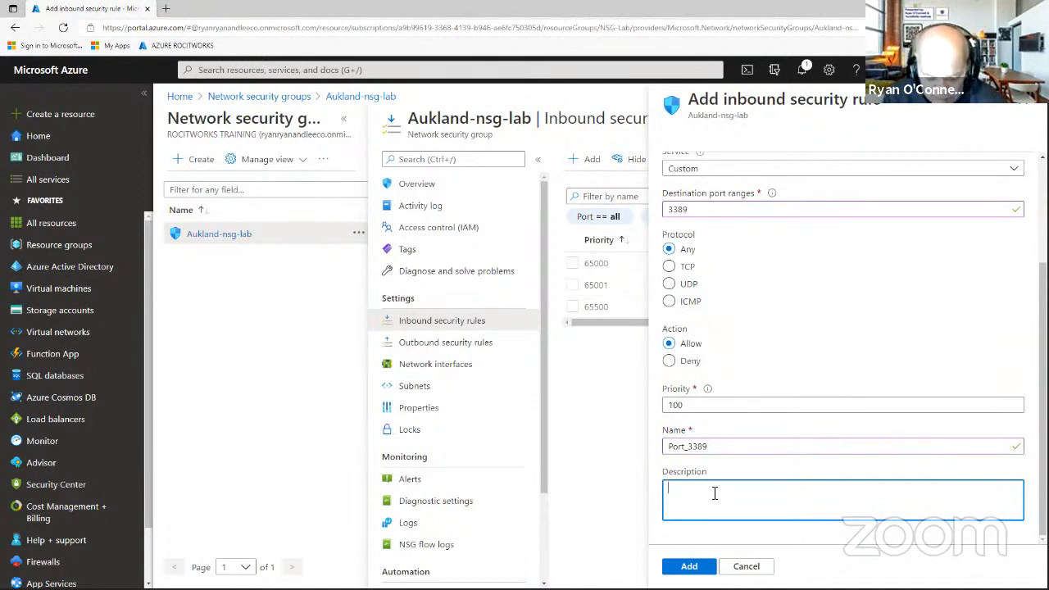
type("rp")
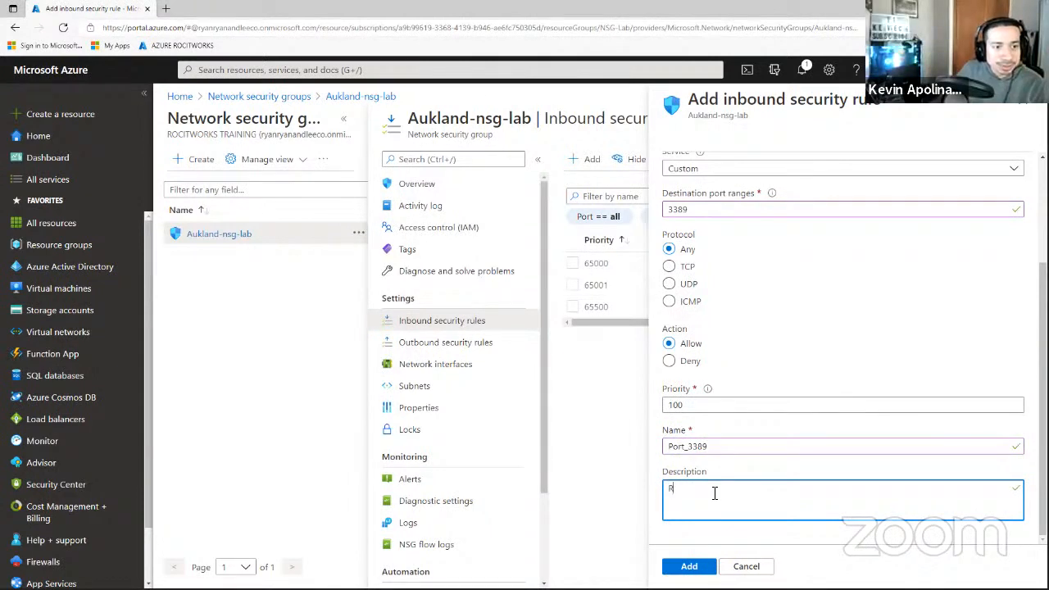
left_click(670, 446)
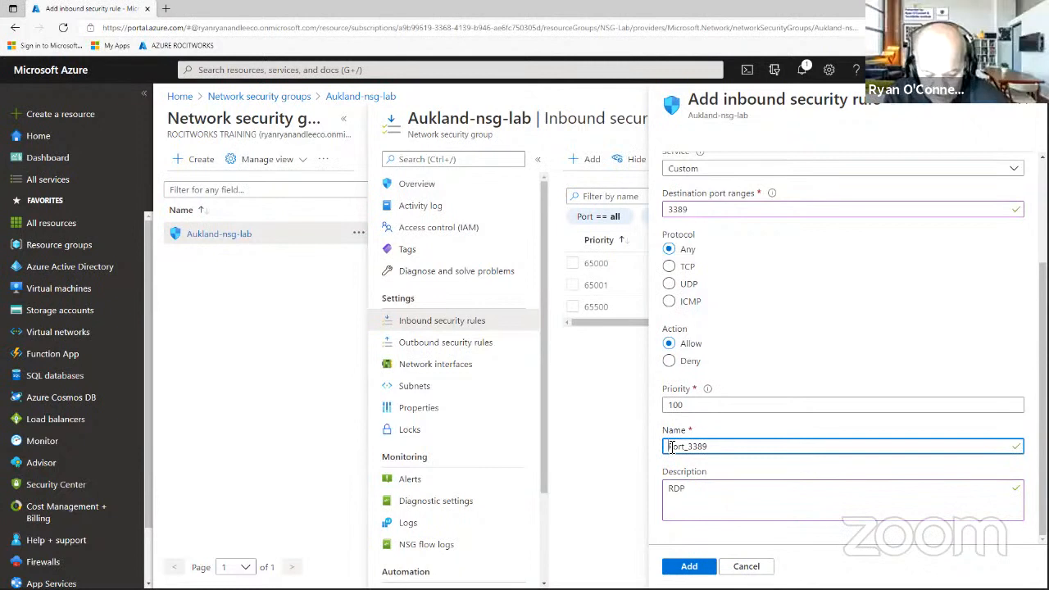
type("RDP")
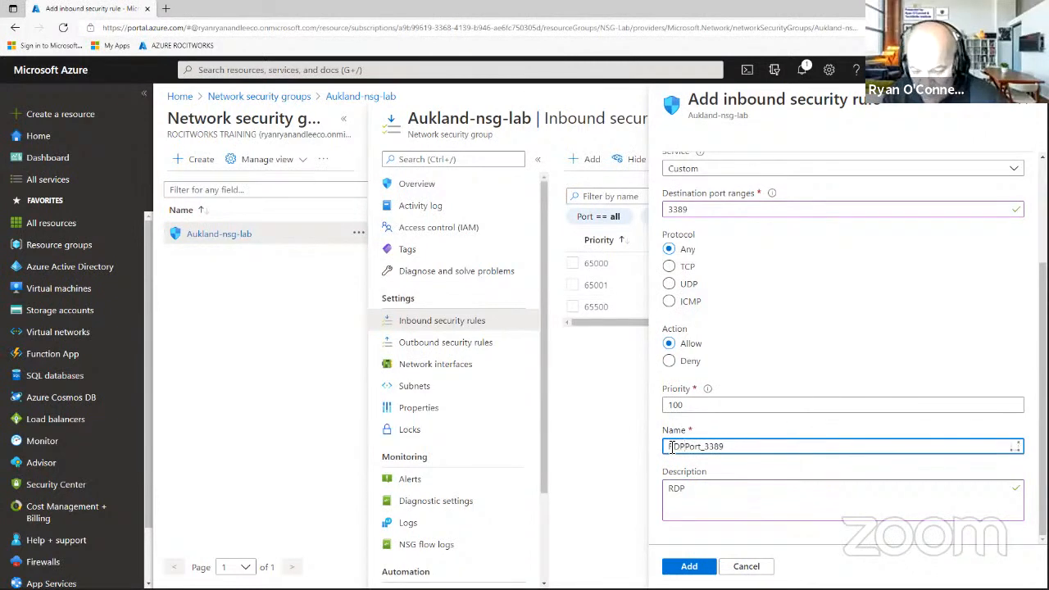
type("_")
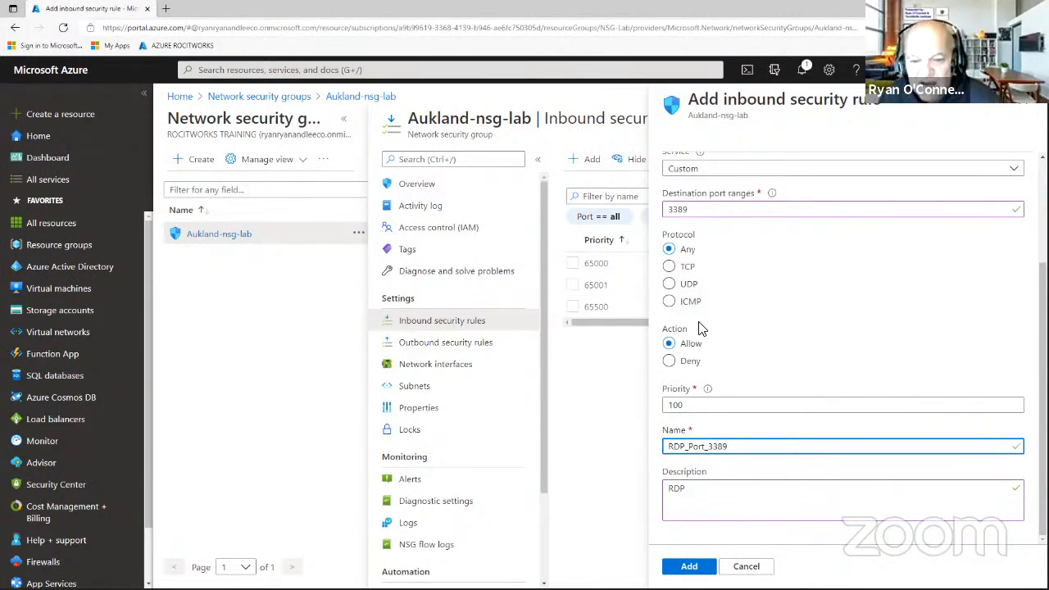
left_click(692, 569)
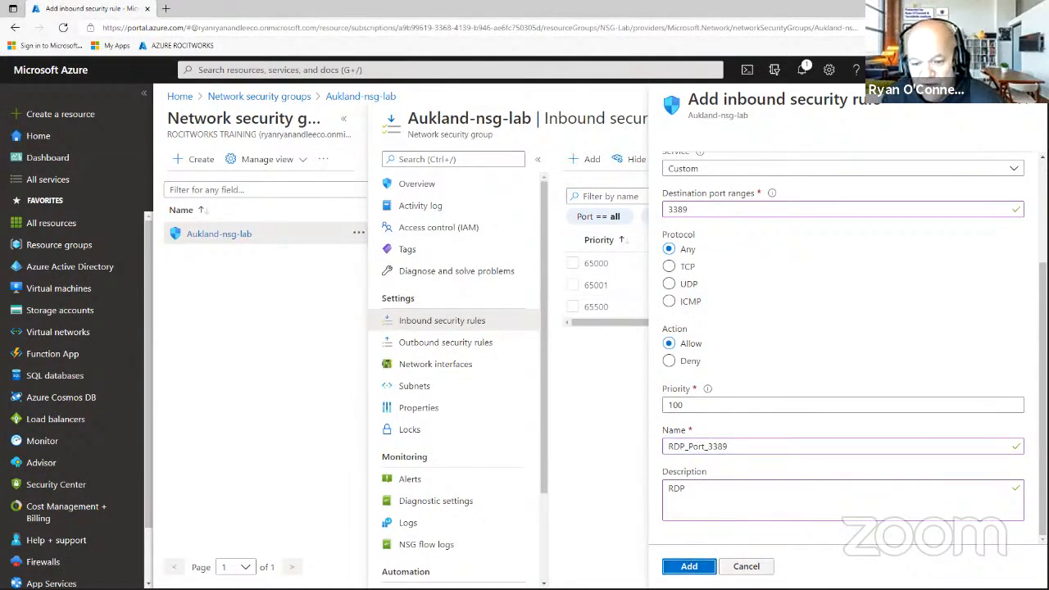
left_click(693, 566)
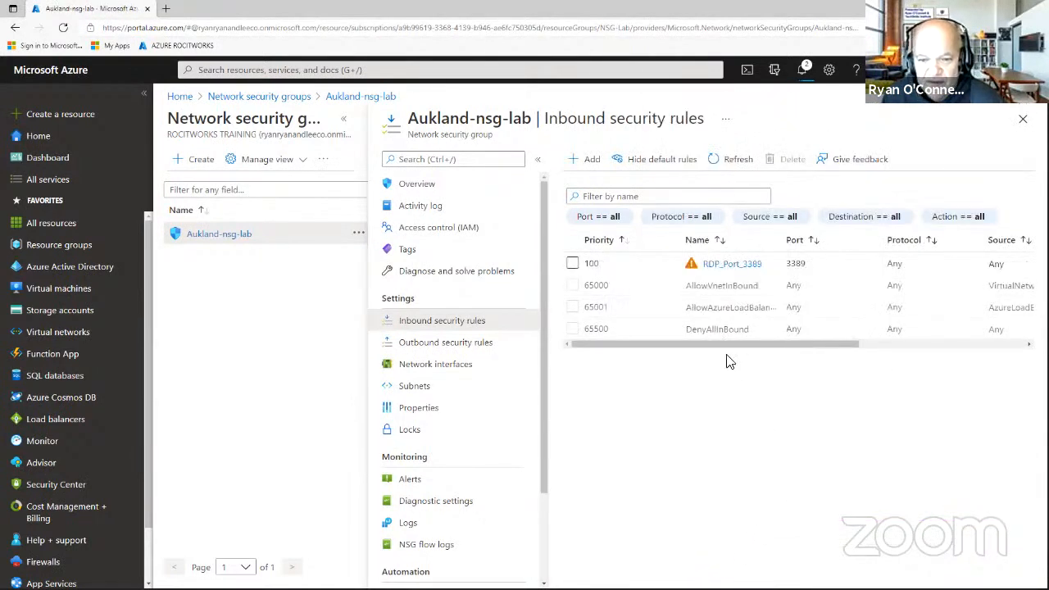
Show Aukland-nsg-lab's outbound rules in a widened table with destination and action columns visible.
left_click_drag(776, 345, 703, 345)
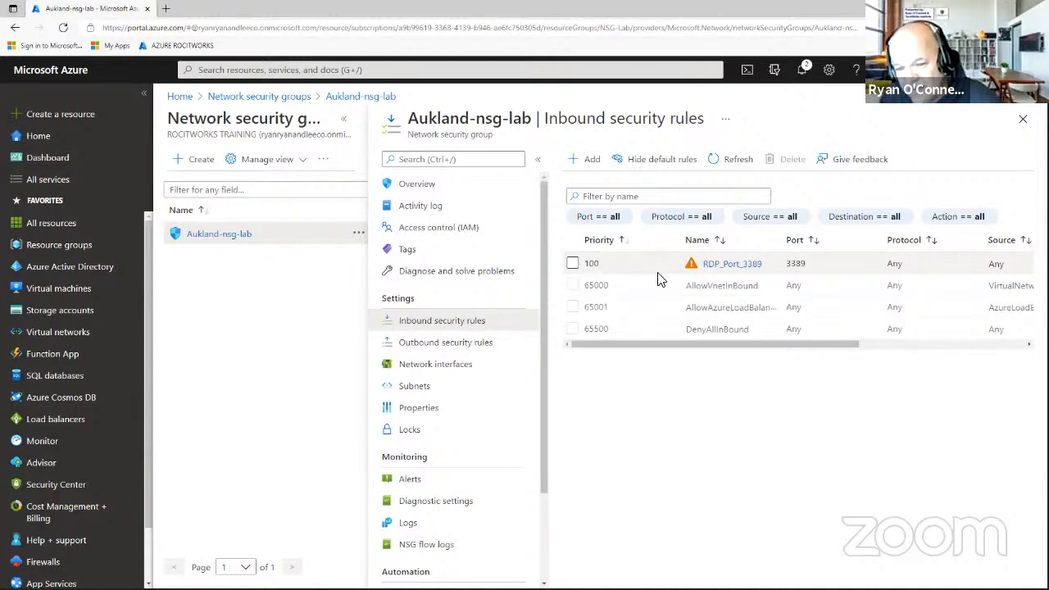
left_click(460, 345)
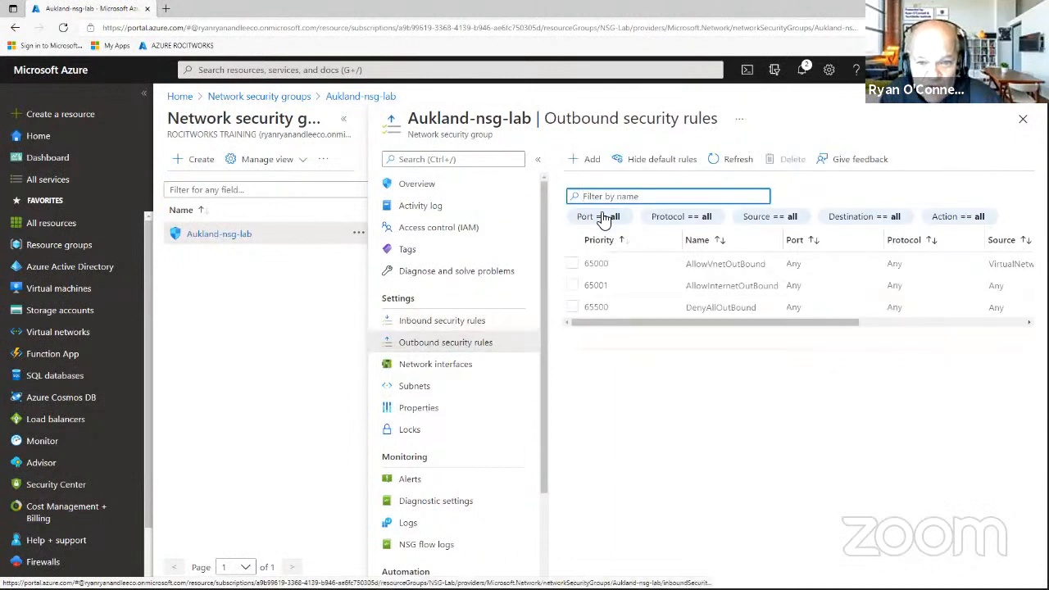
left_click(539, 162)
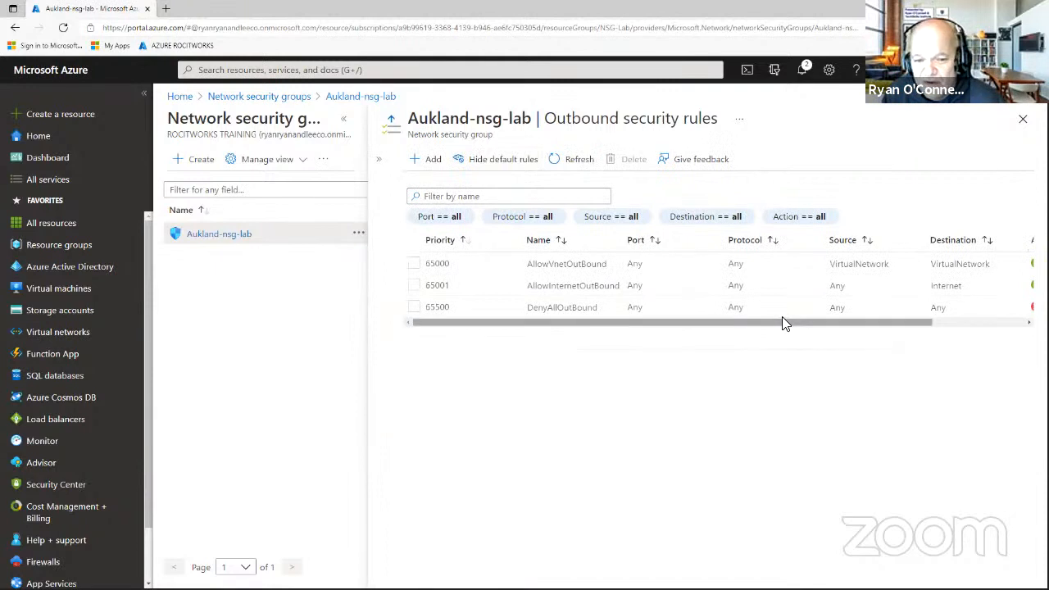
left_click_drag(784, 320, 915, 328)
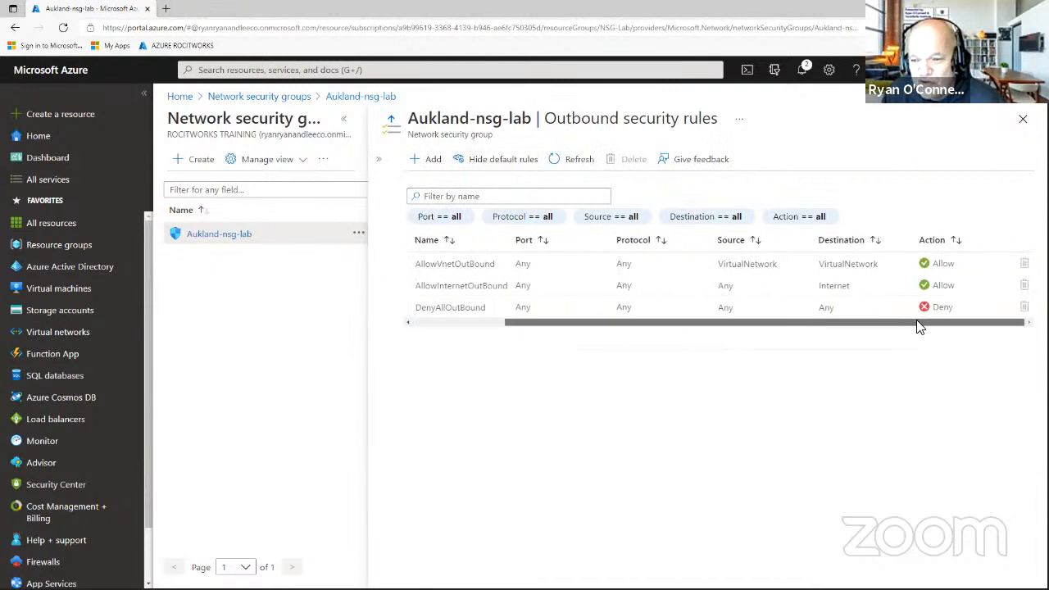
Create outbound rule Port_3389 for destination port 3389, priority 110, with description RDP_3389.
left_click(419, 168)
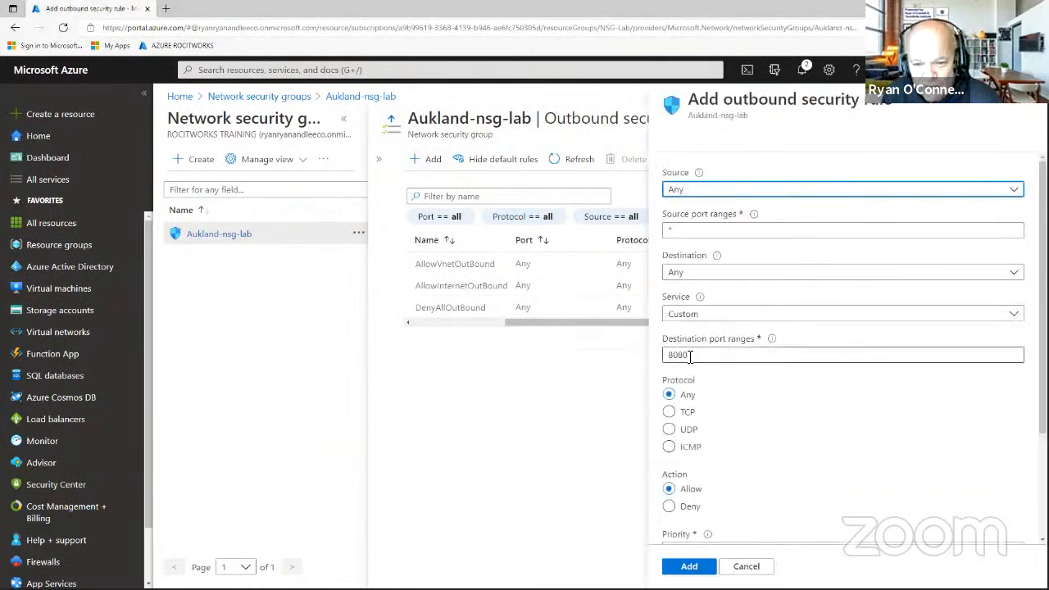
left_click_drag(690, 356, 641, 363)
type("3389")
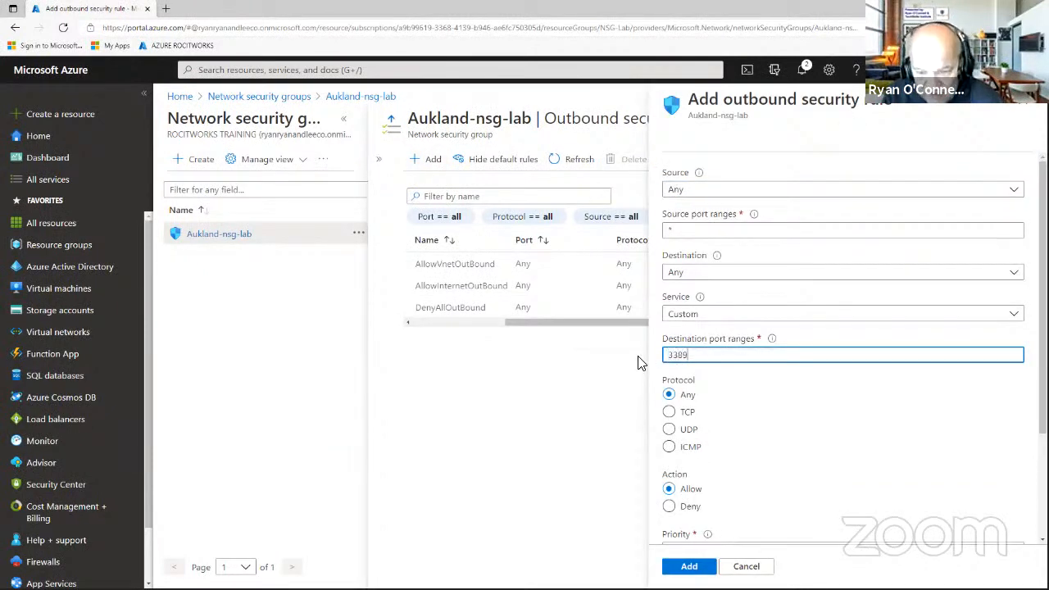
scroll(820, 354, "down", 3)
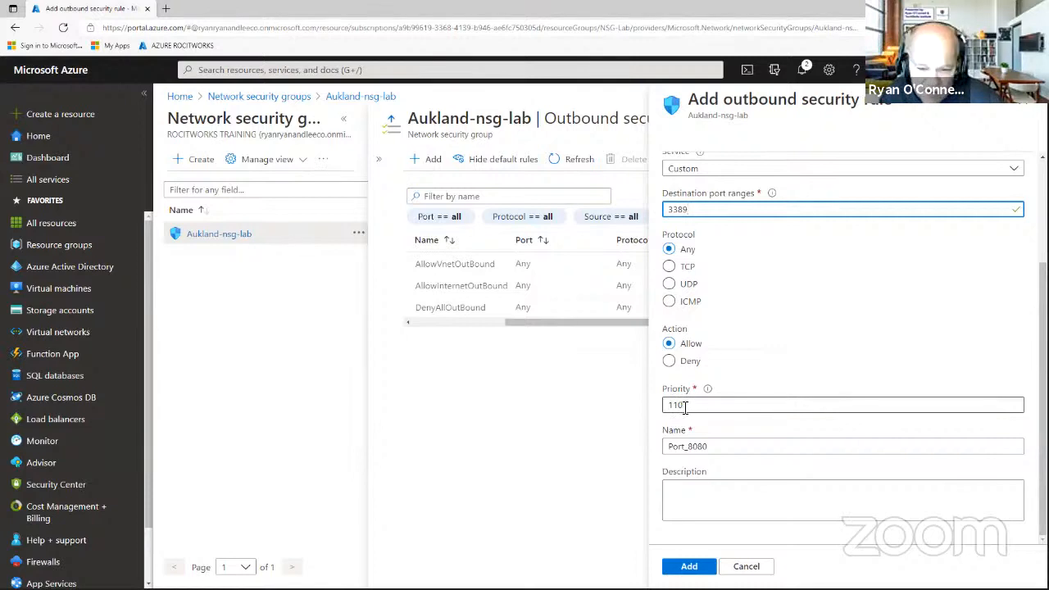
left_click(715, 448)
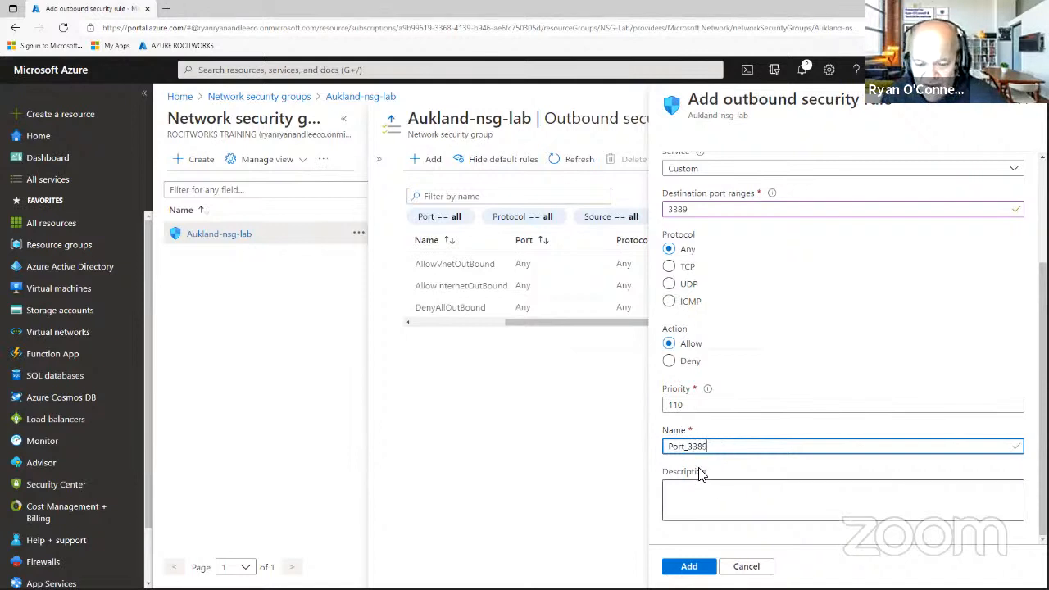
left_click(691, 488)
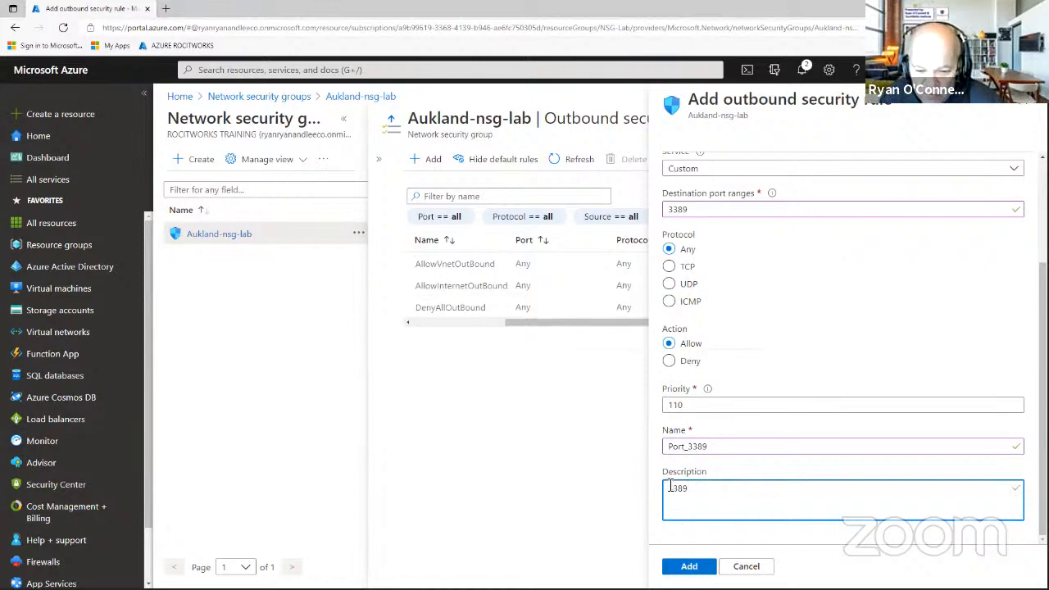
type("RDP_")
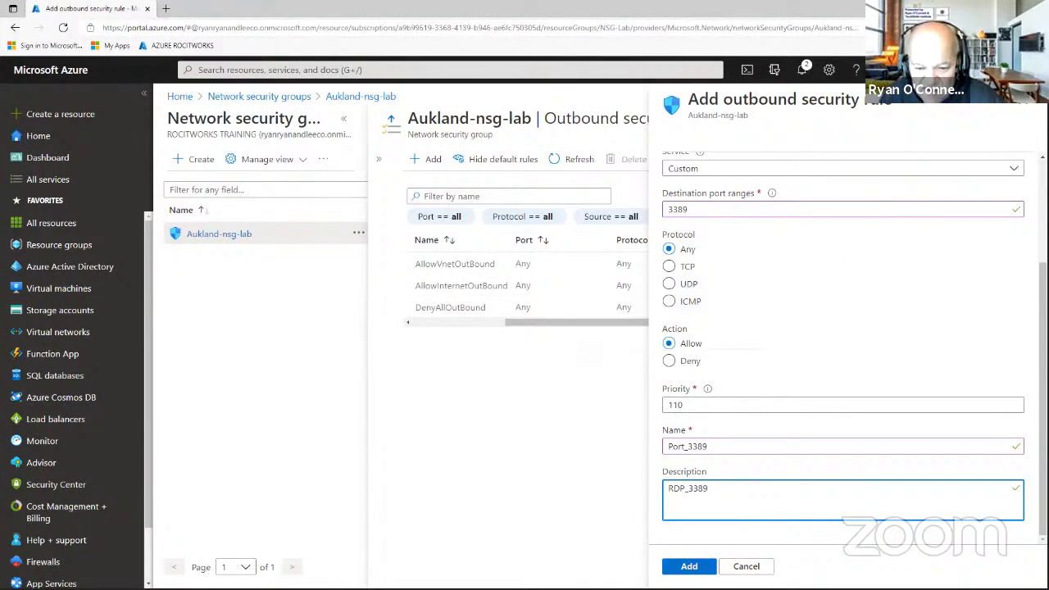
left_click(689, 566)
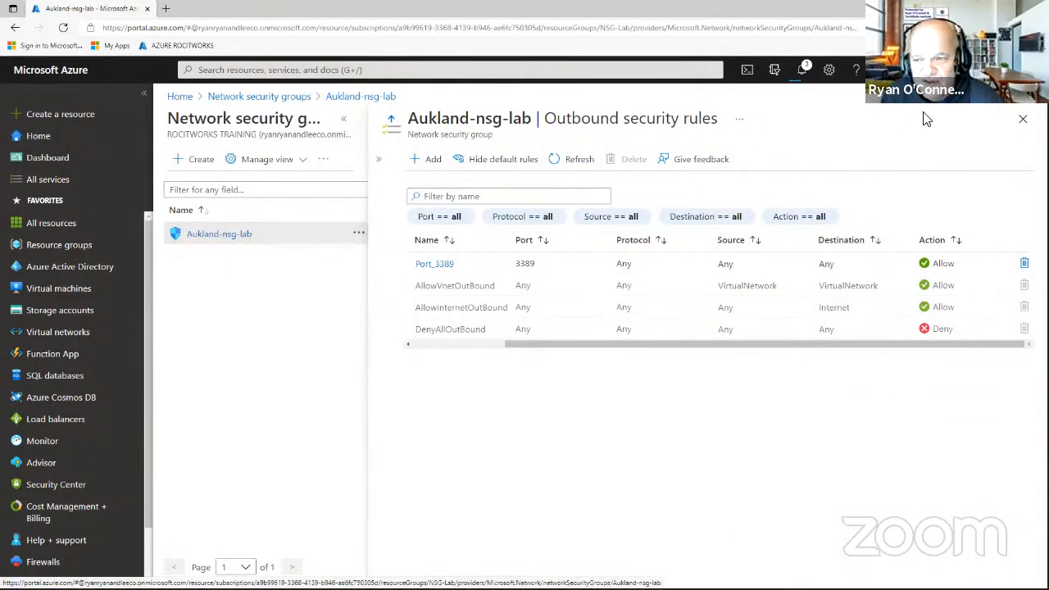
Reopen Aukland-nsg-lab, review its inbound and outbound rules, and return to a widened Overview.
left_click(1022, 119)
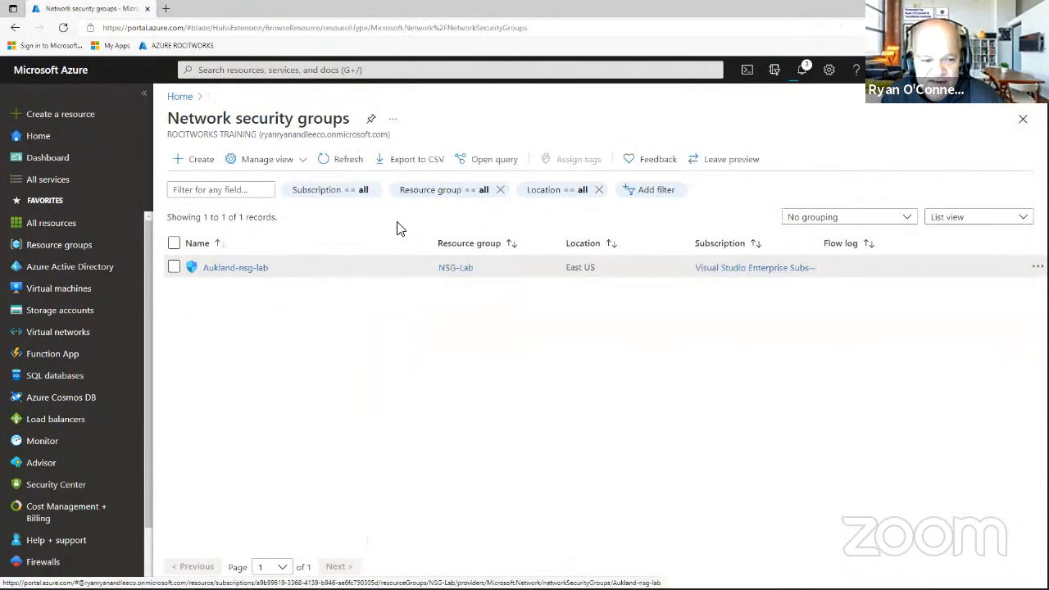
left_click(243, 271)
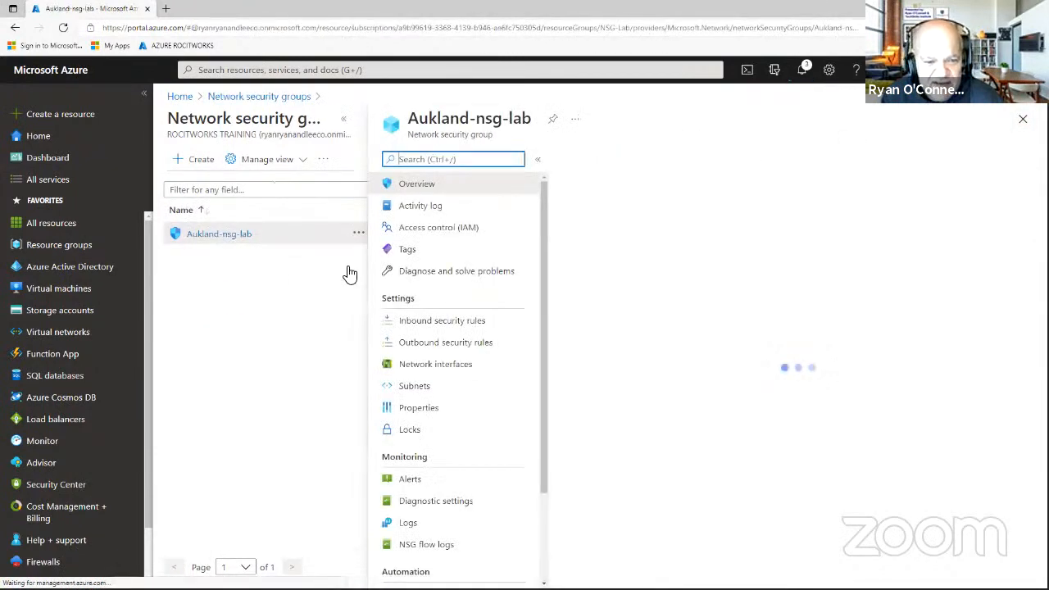
left_click(443, 327)
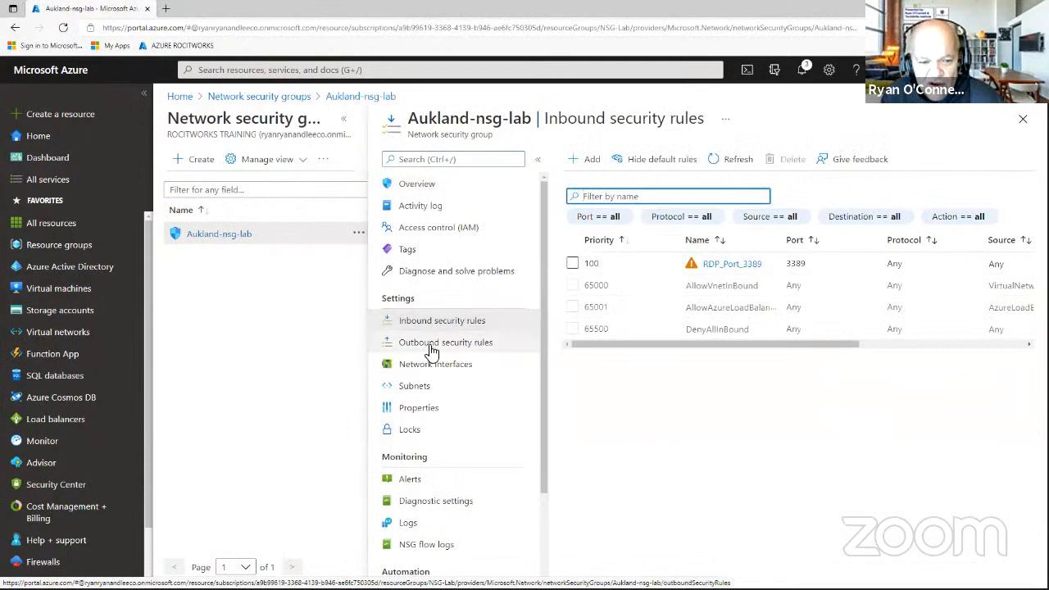
left_click(431, 347)
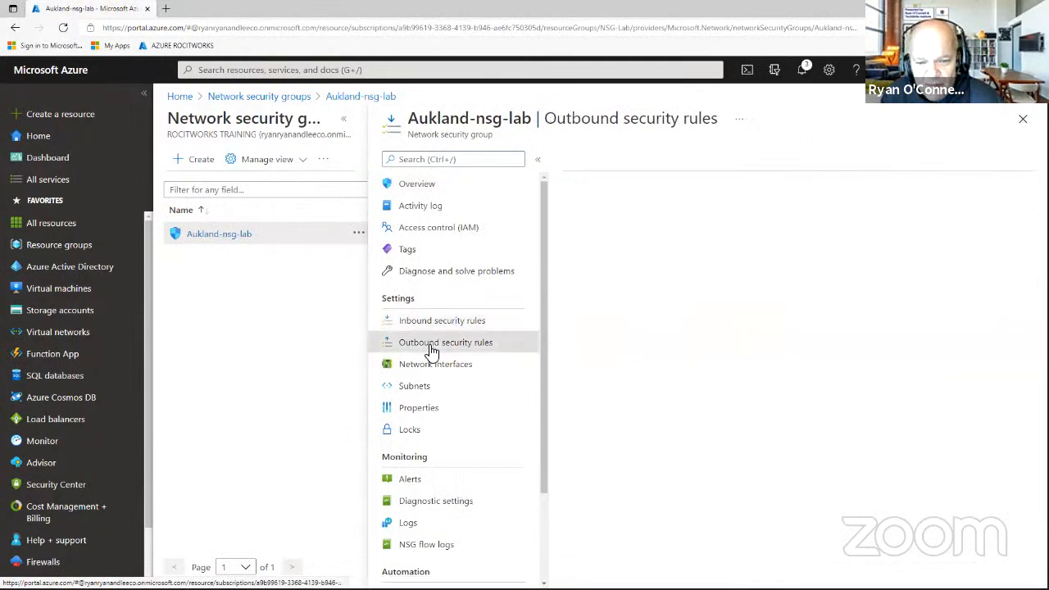
left_click(428, 190)
scroll(705, 377, "down", 1)
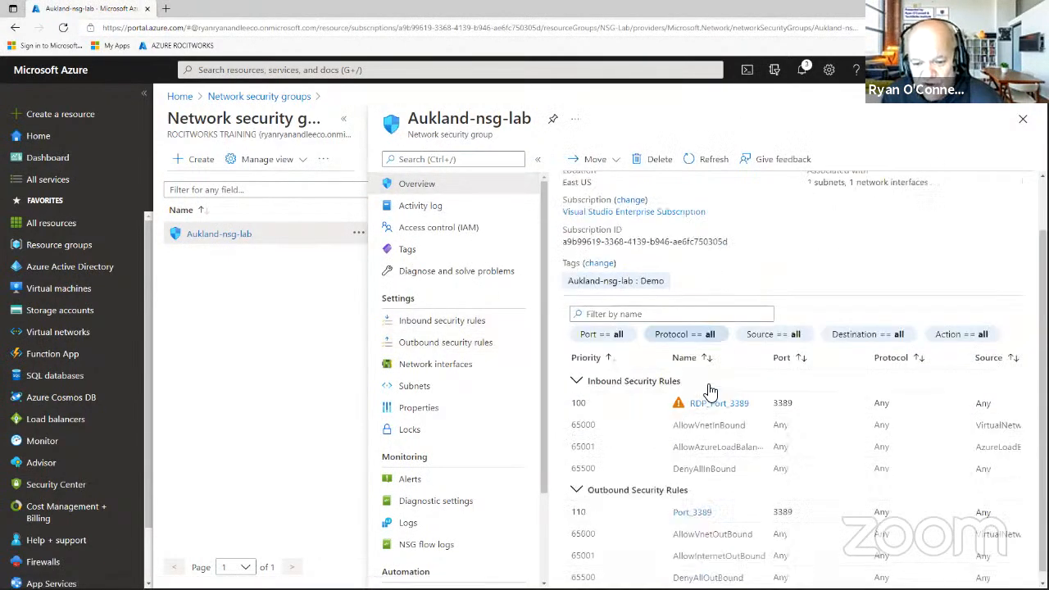
left_click(539, 159)
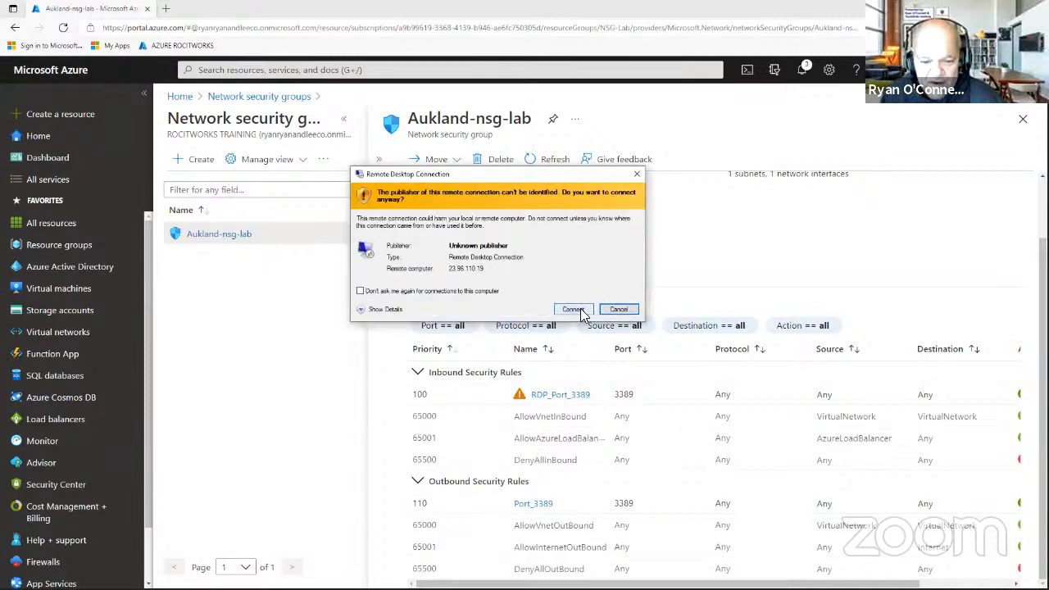
Let the remote desktop connection proceed and enter the user name azadmin.
left_click(581, 309)
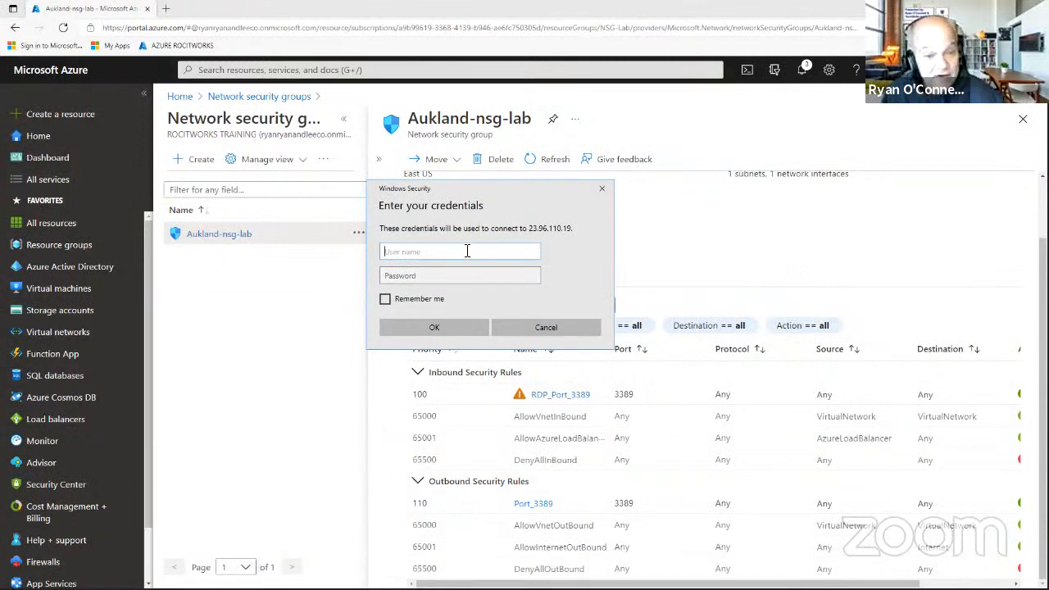
type("AZADMIN")
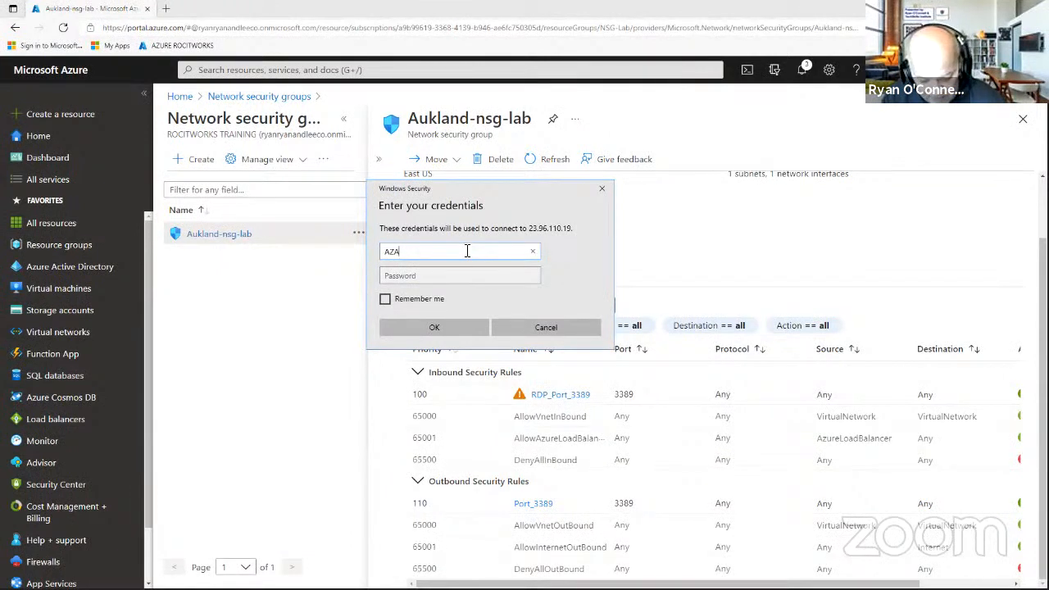
key("BackSpace")
key("BackSpace")
key("BackSpace")
key("BackSpace")
key("BackSpace")
key("BackSpace")
key("BackSpace")
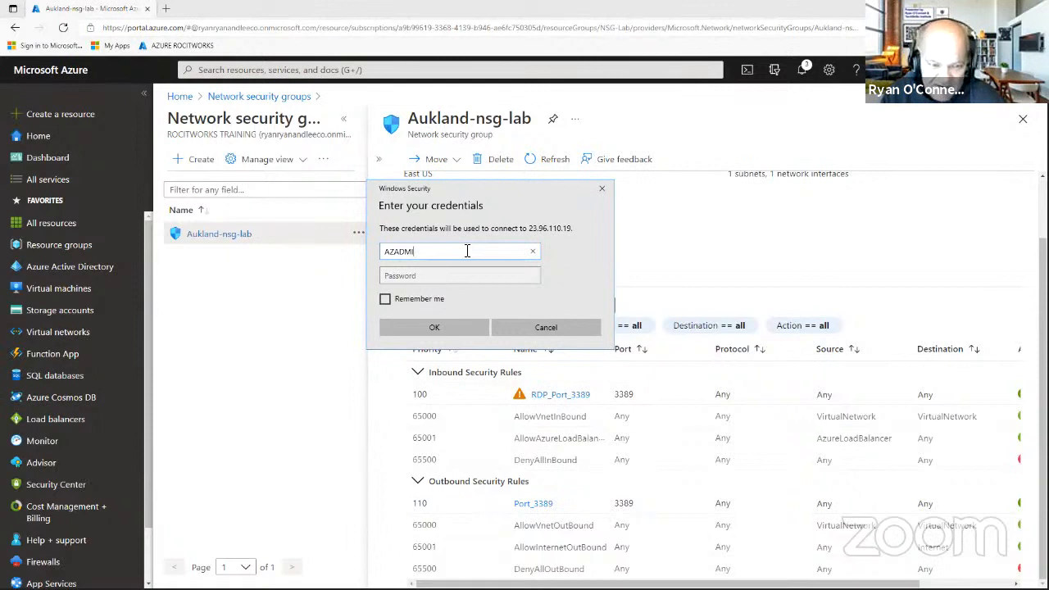
type("az")
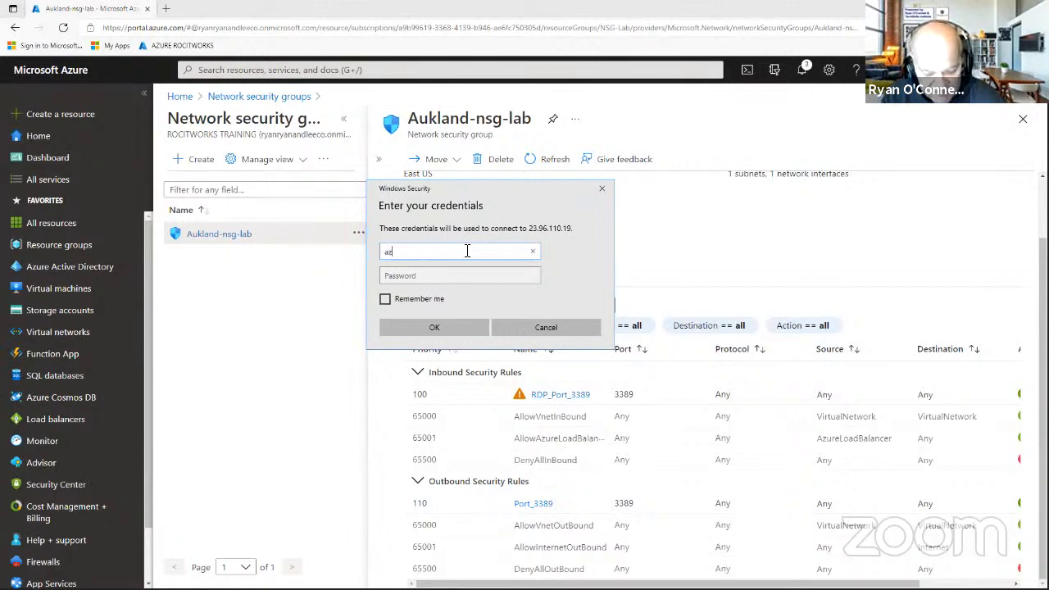
type("admin")
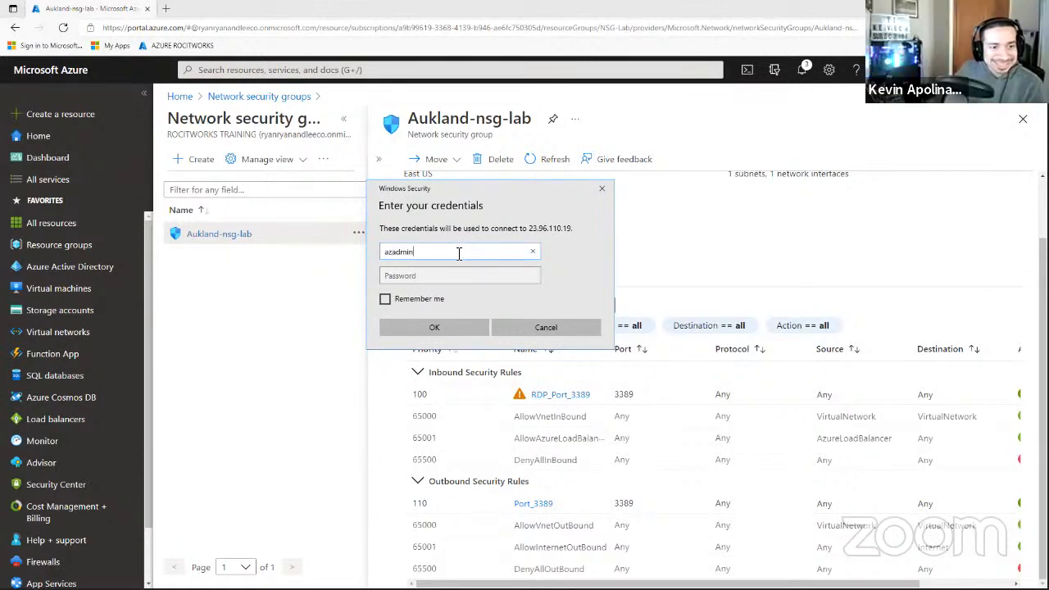
Enter the account password, submit the credentials, and accept the server's certificate warning.
left_click(449, 275)
key("Caps_Lock")
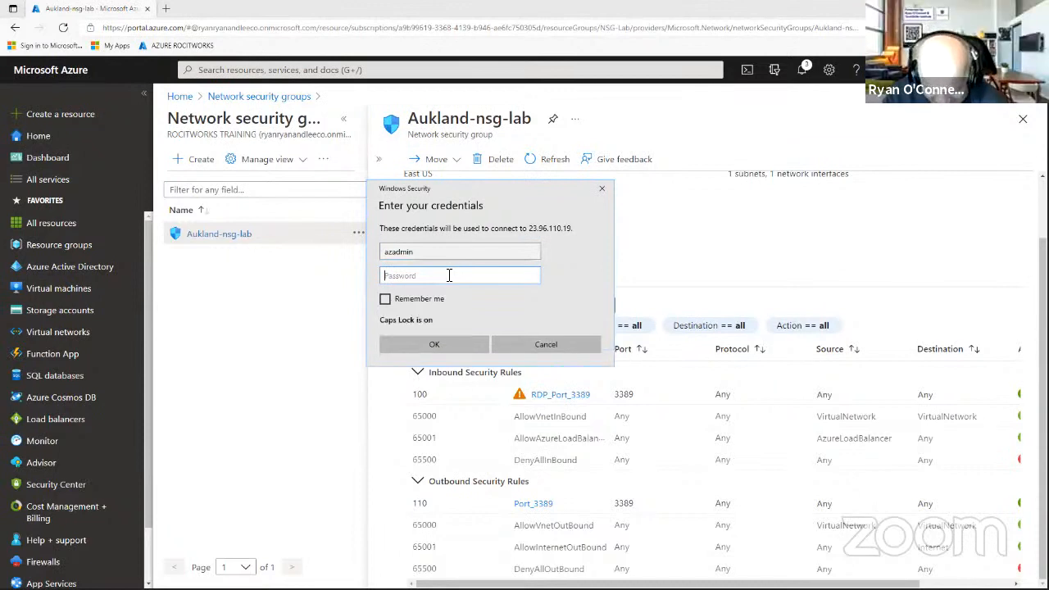
type("•")
key("Caps_Lock")
type("••••")
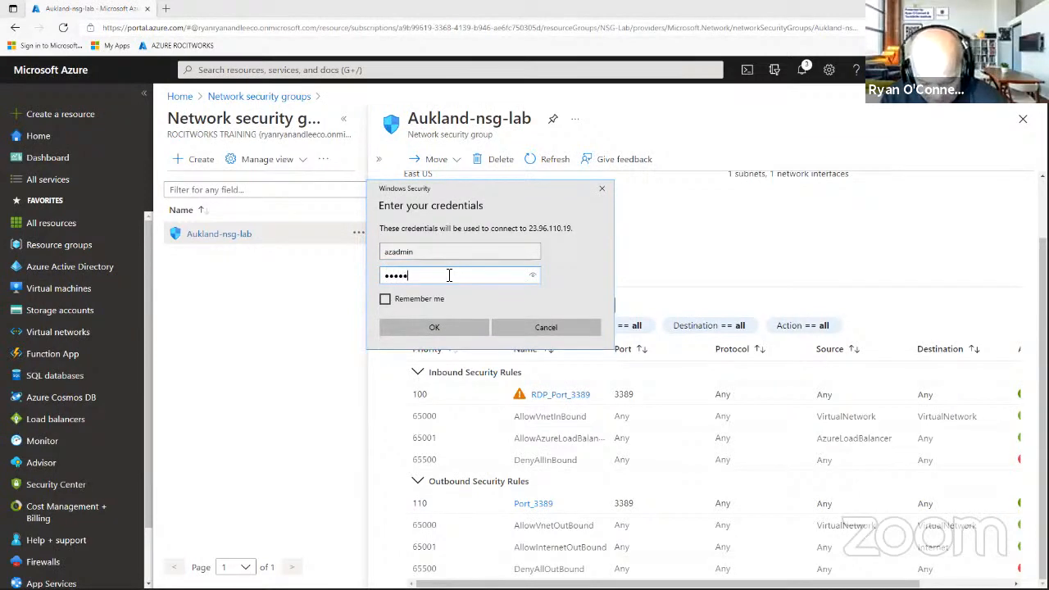
key("BackSpace")
key("BackSpace")
key("BackSpace")
key("BackSpace")
key("BackSpace")
key("Caps_Lock")
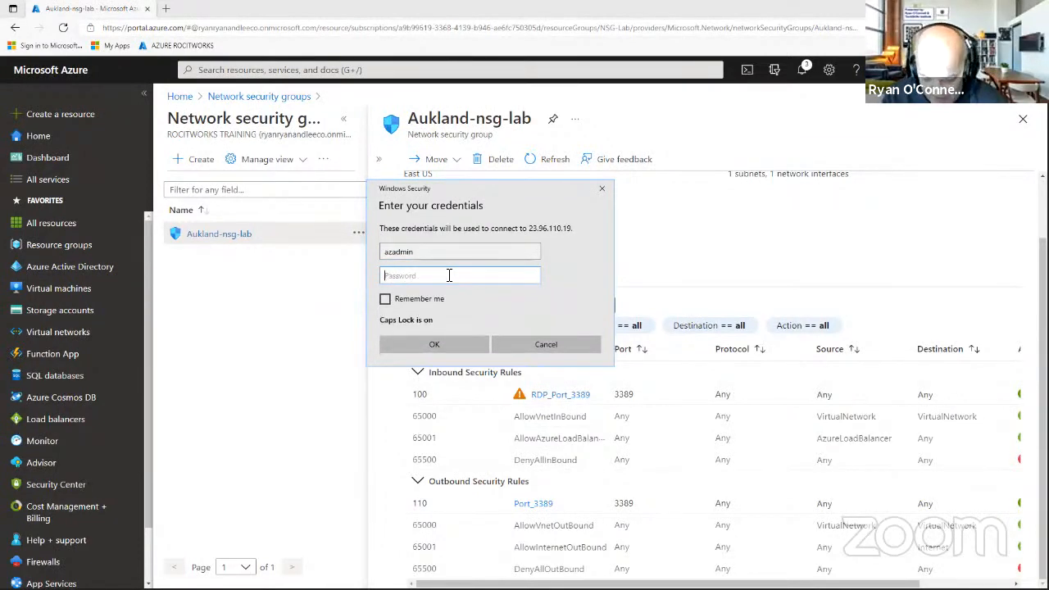
type("•")
key("Caps_Lock")
type("••••••••")
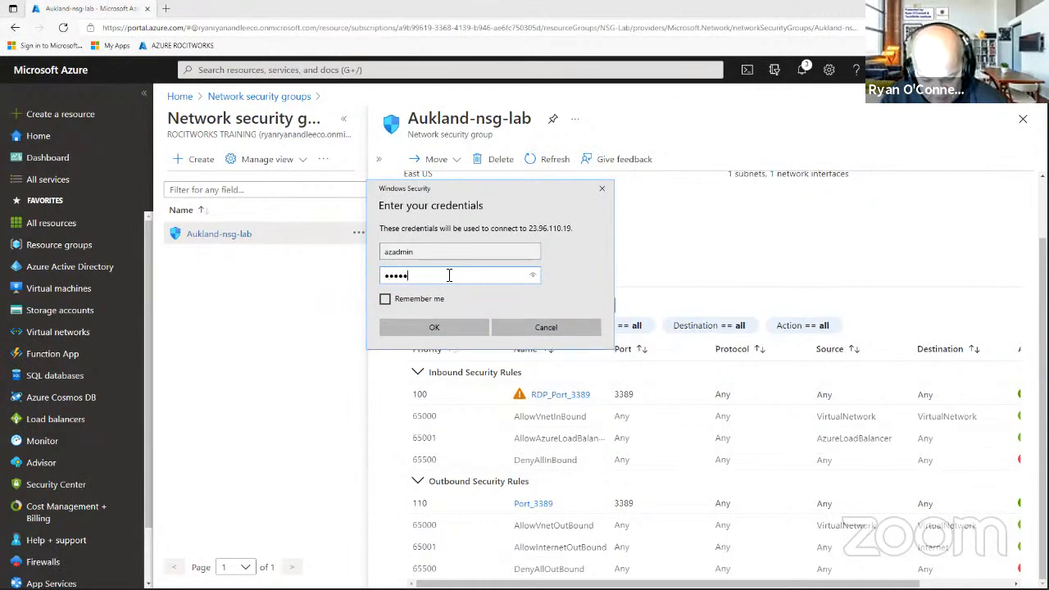
type("•••")
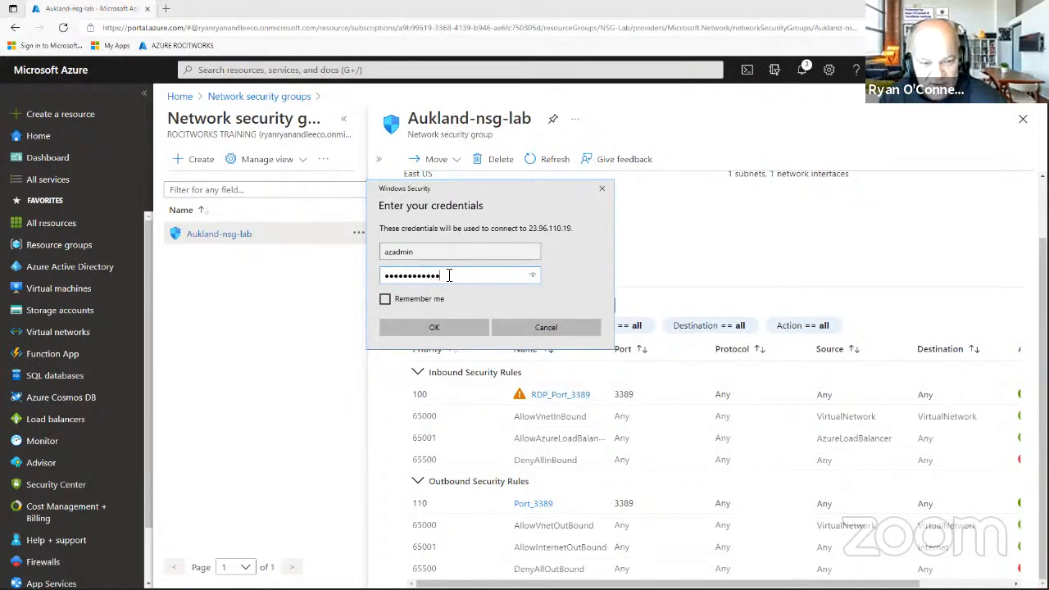
left_click(435, 329)
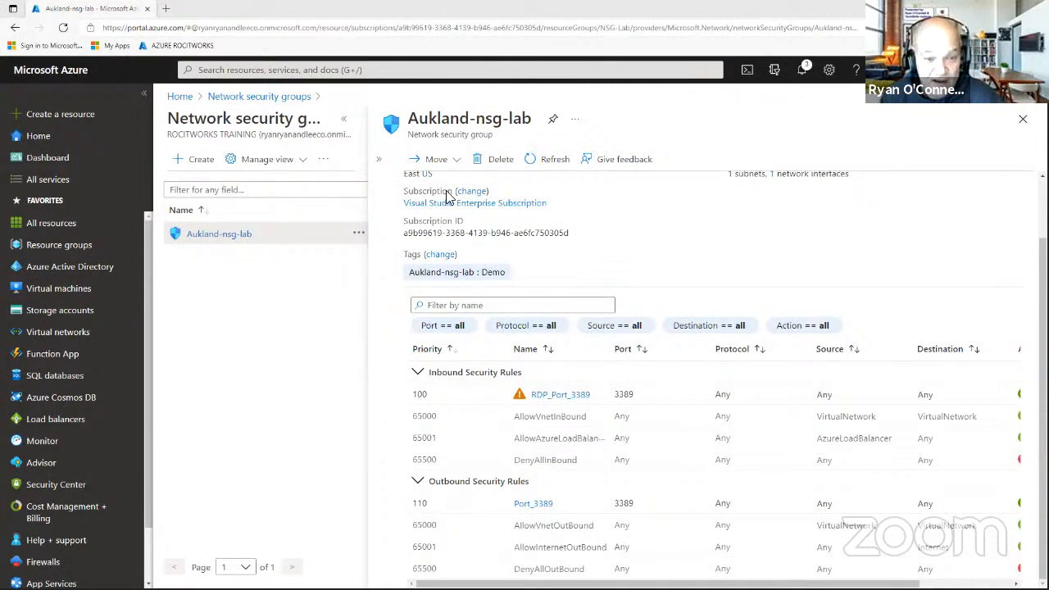
left_click(464, 363)
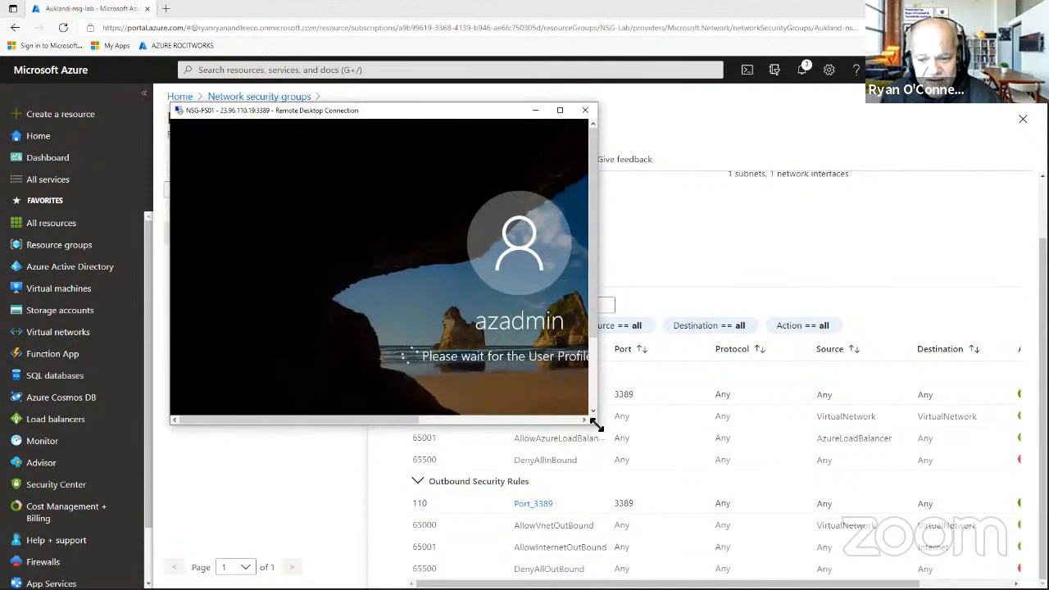
Enlarge the session window, decline network discovery, and permanently dismiss the Windows Admin Center tip.
left_click_drag(595, 424, 868, 511)
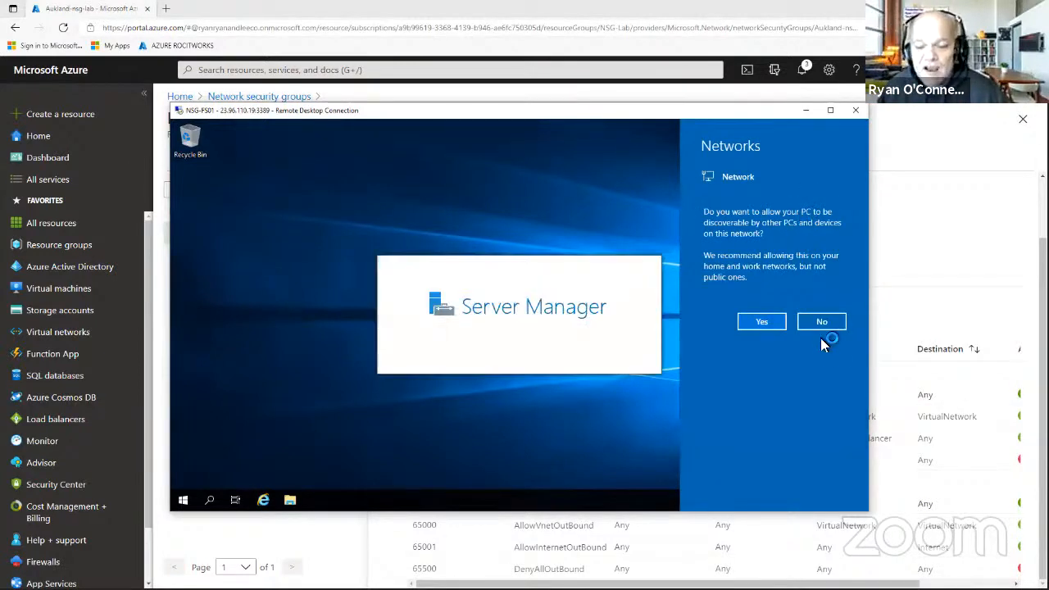
left_click(822, 321)
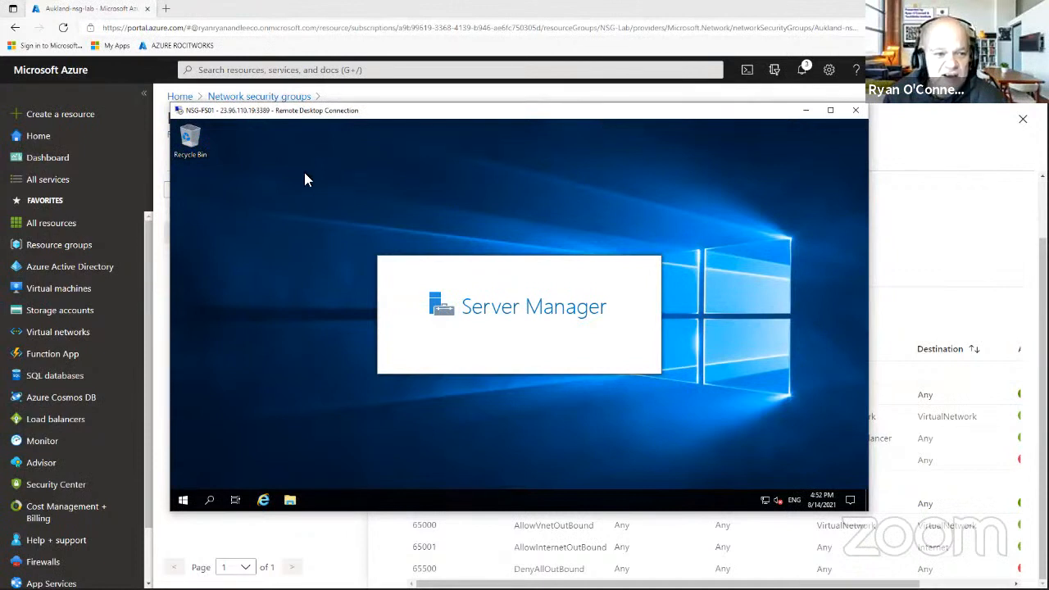
left_click_drag(202, 115, 223, 139)
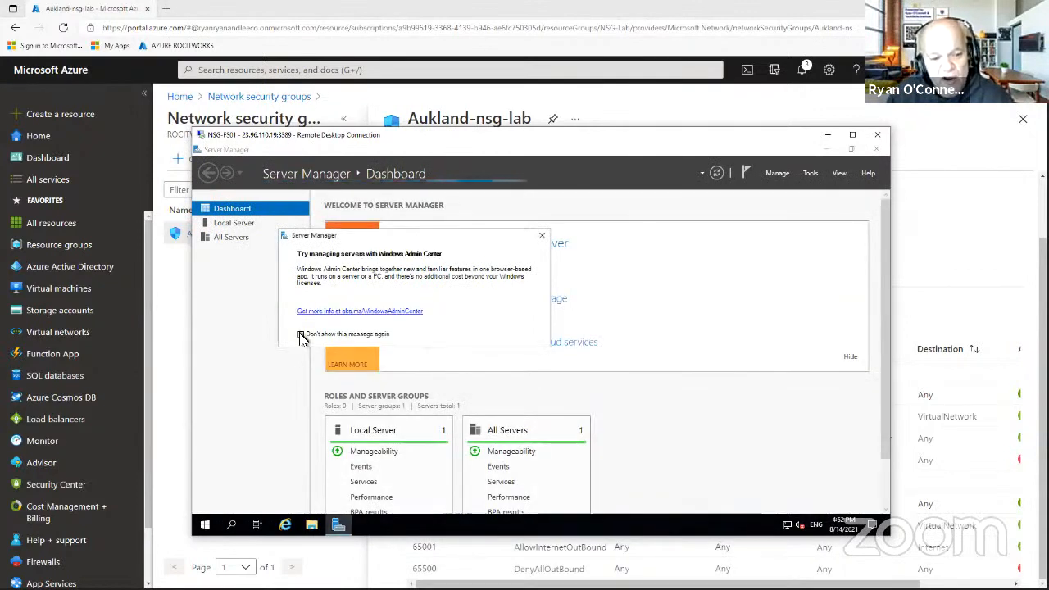
left_click(300, 333)
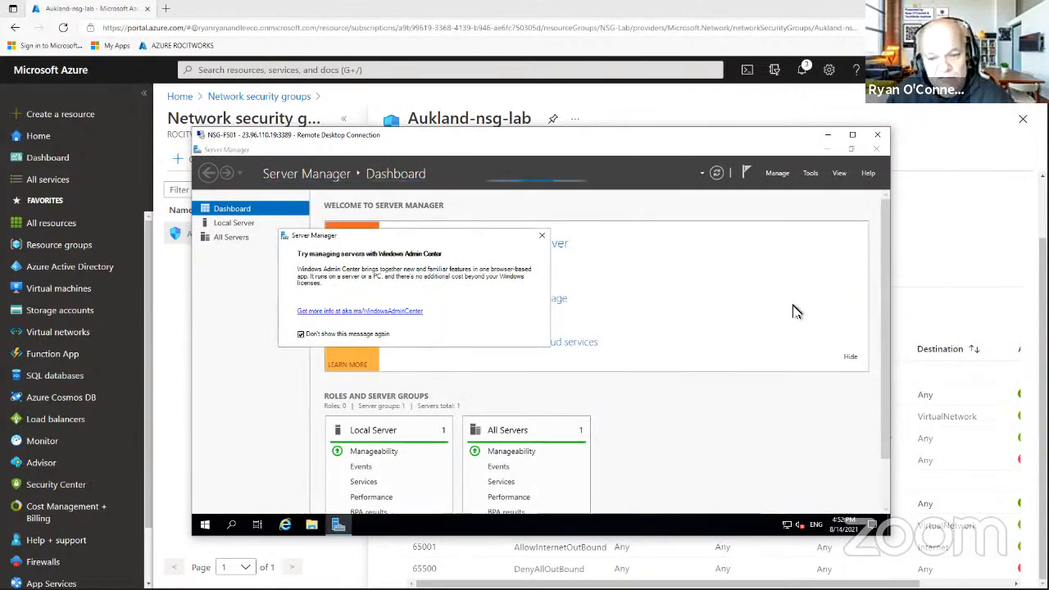
left_click(541, 237)
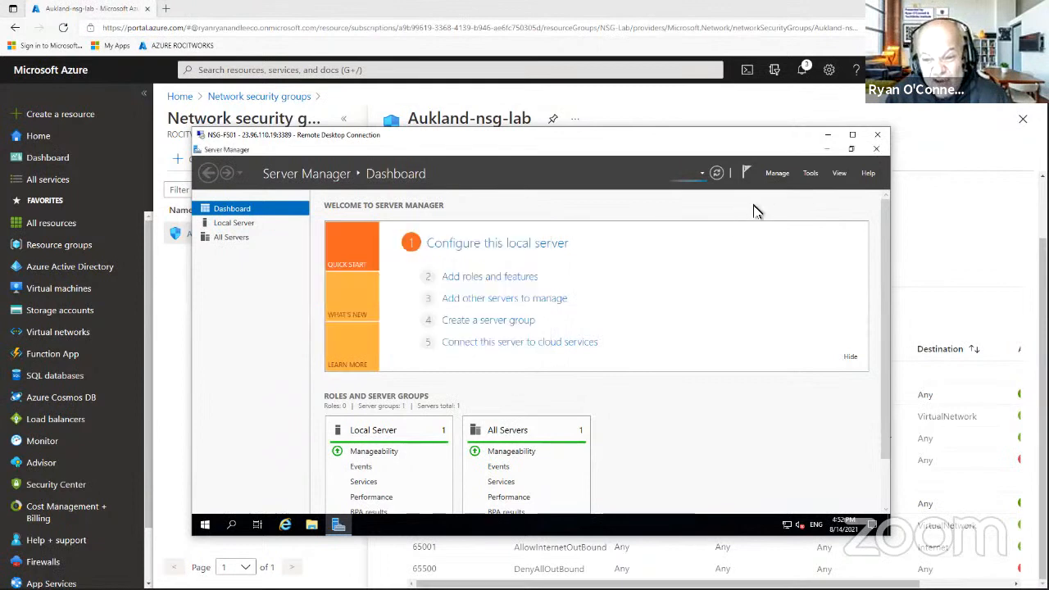
Close Server Manager on NSG-FS01 and minimize the remote session.
left_click(877, 151)
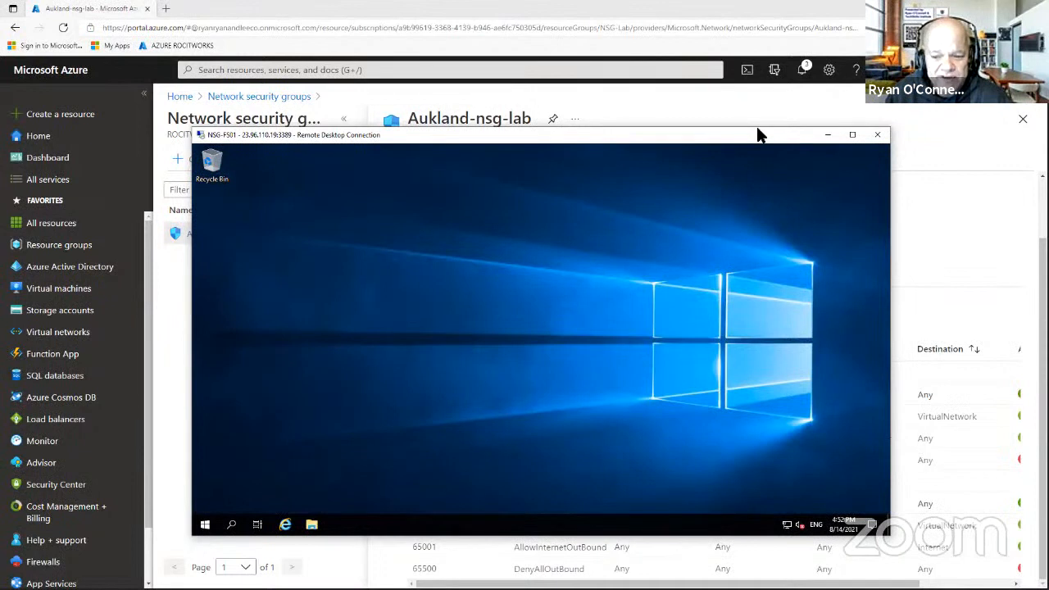
left_click_drag(758, 135, 752, 91)
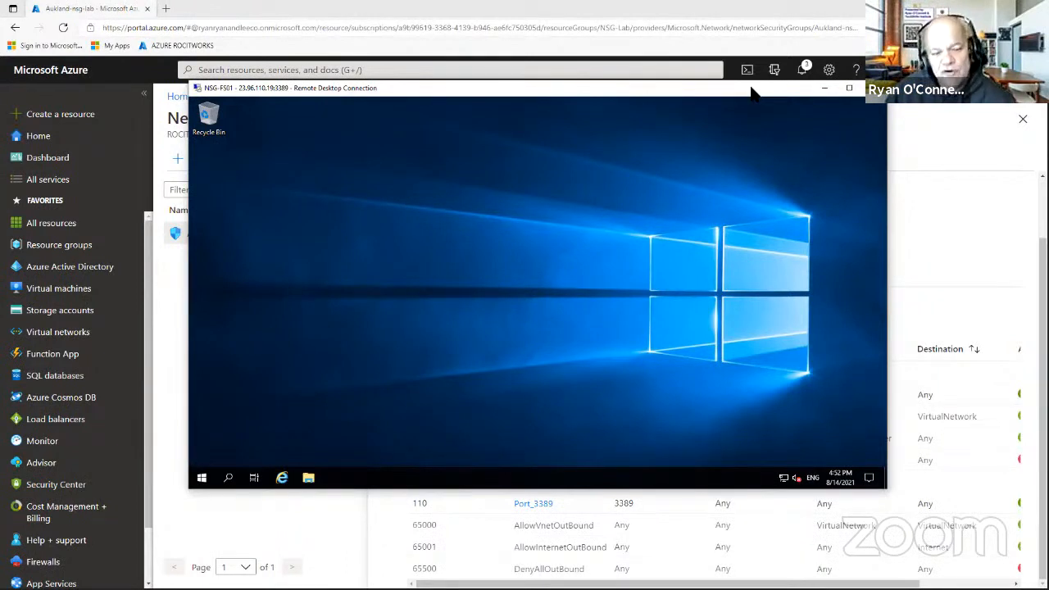
left_click(824, 90)
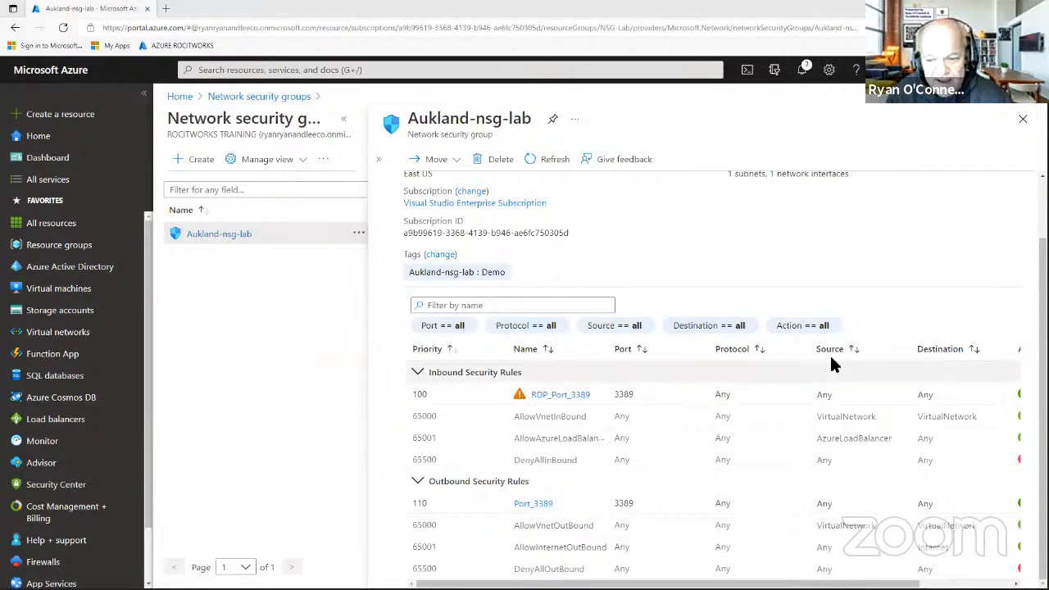
Scroll Aukland-nsg-lab's rules table right to reveal the Action column for the 3389 rules.
left_click(378, 159)
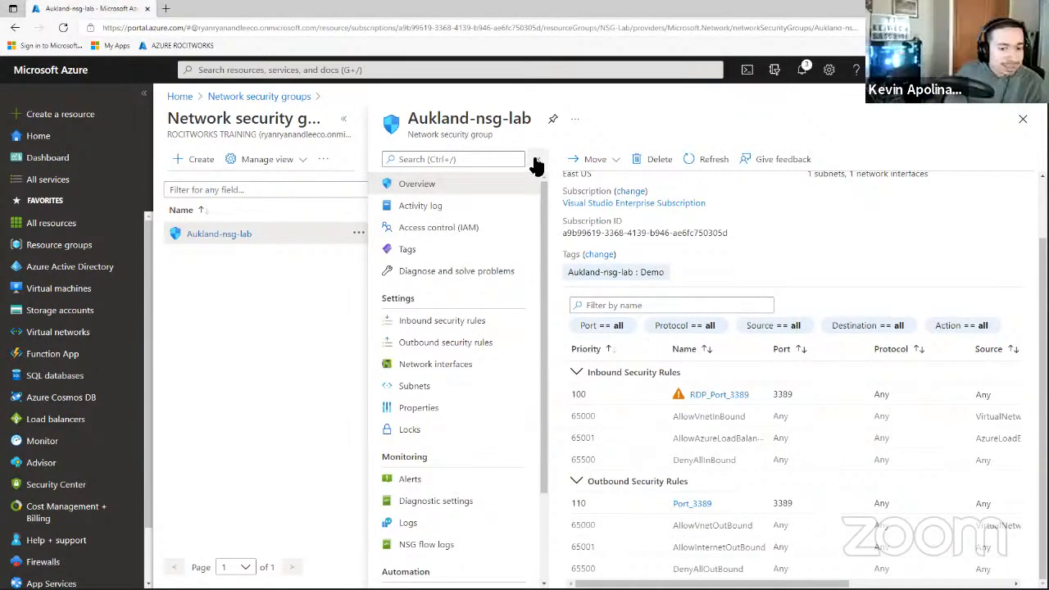
left_click(644, 225)
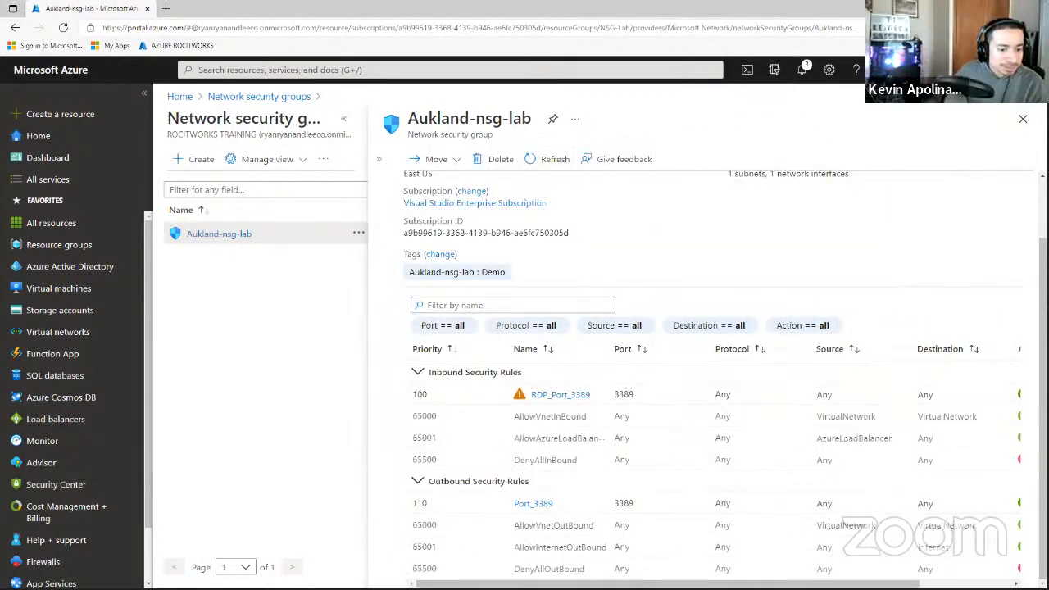
scroll(713, 458, "right", 2)
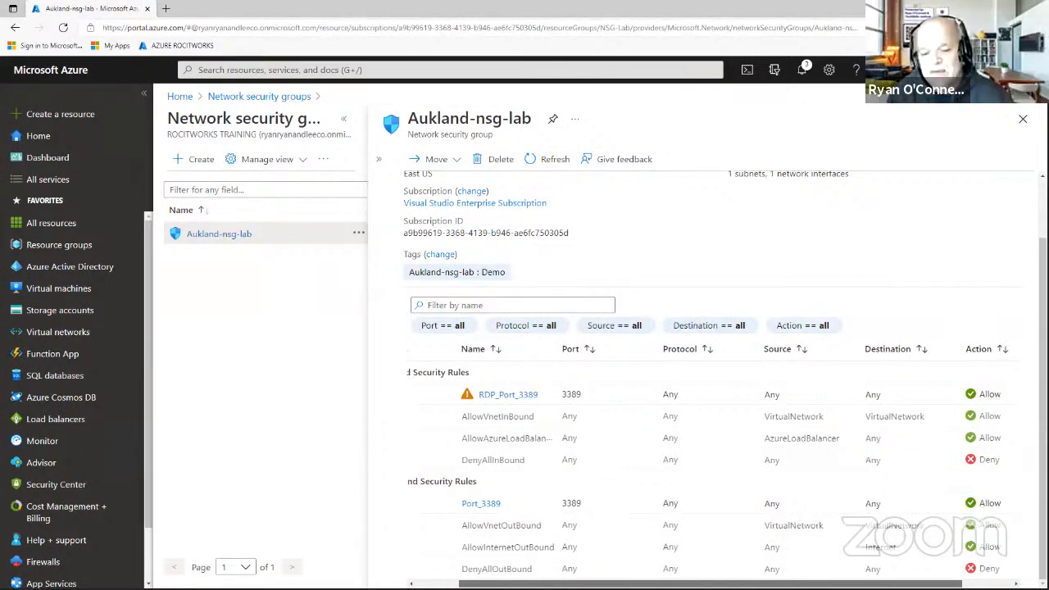
left_click_drag(710, 584, 707, 584)
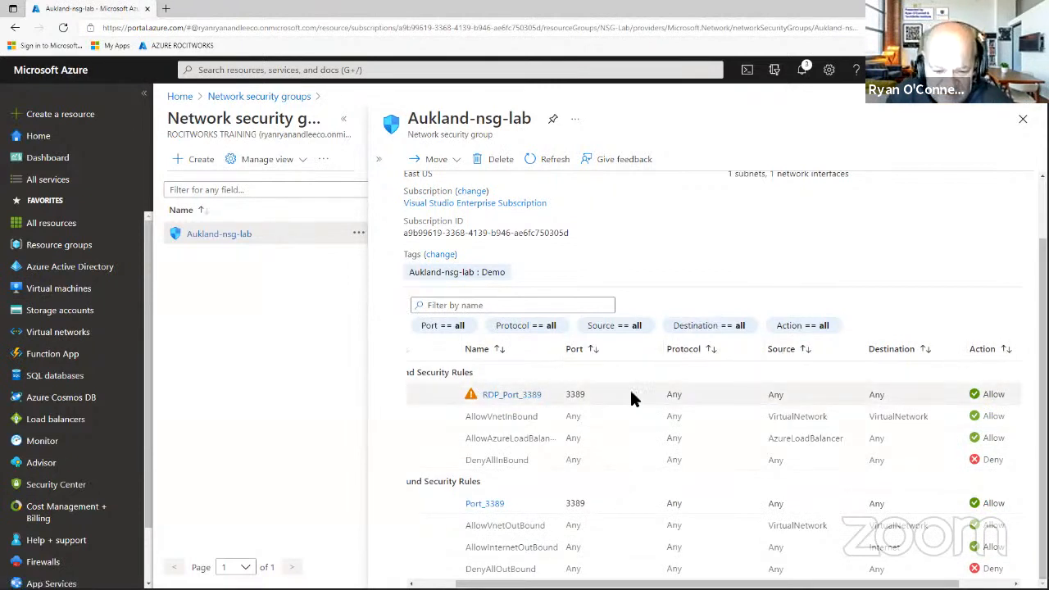
left_click(507, 396)
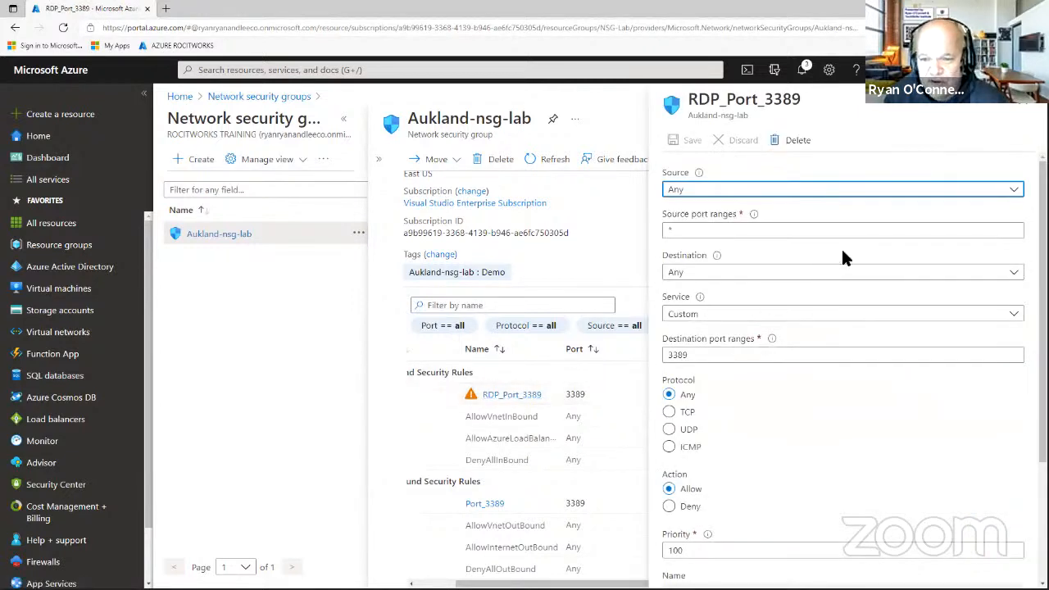
scroll(865, 353, "down", 3)
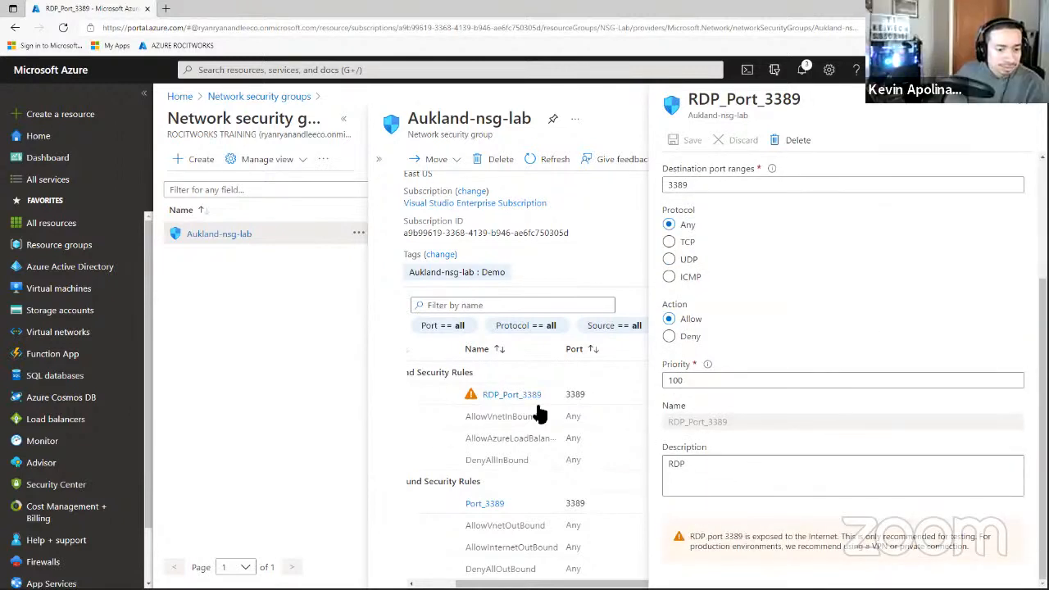
left_click_drag(692, 538, 839, 533)
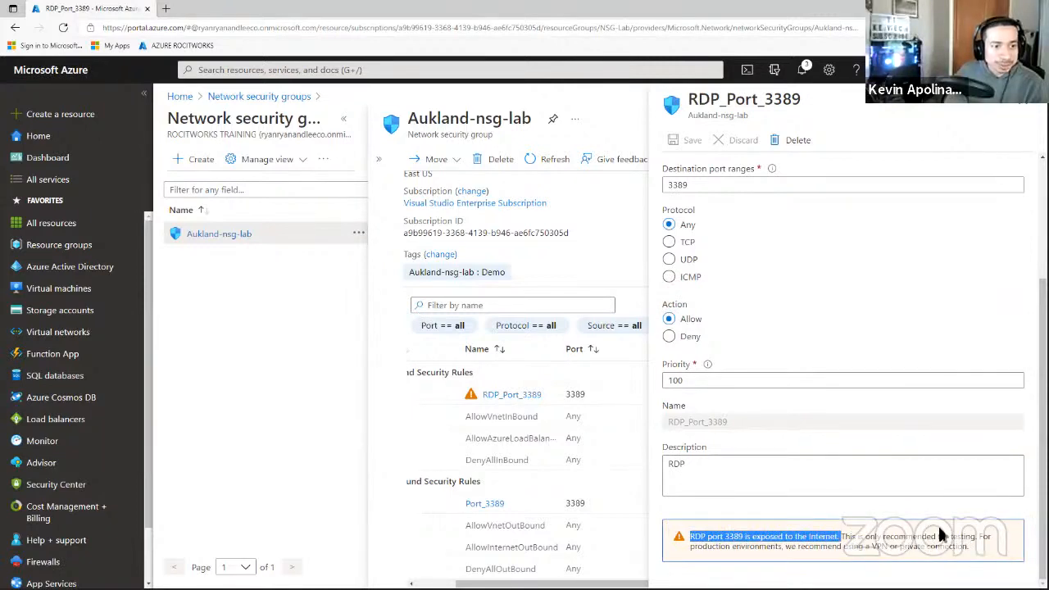
left_click(895, 539)
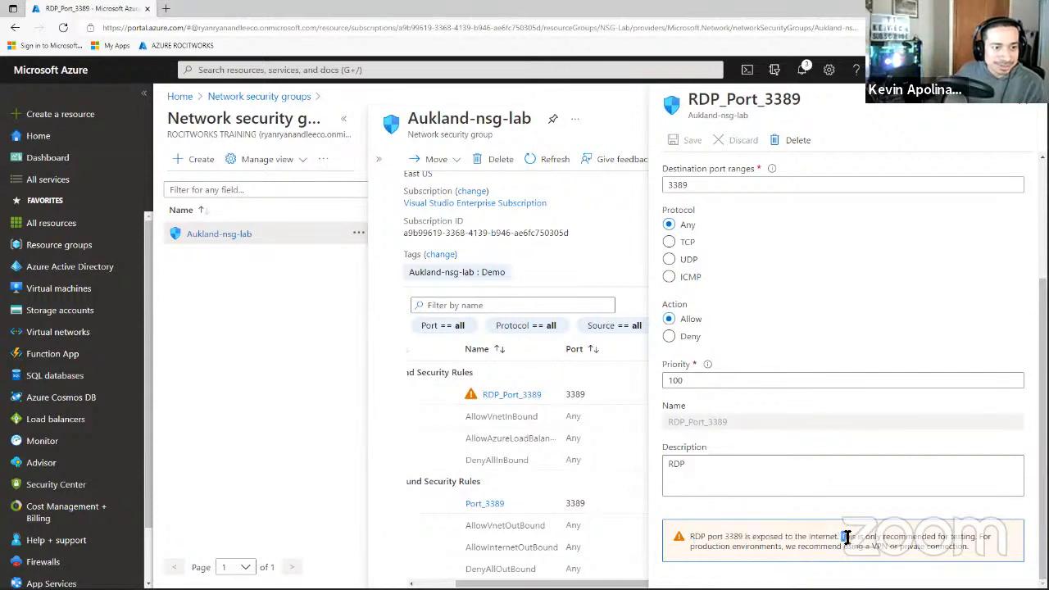
left_click_drag(841, 538, 972, 536)
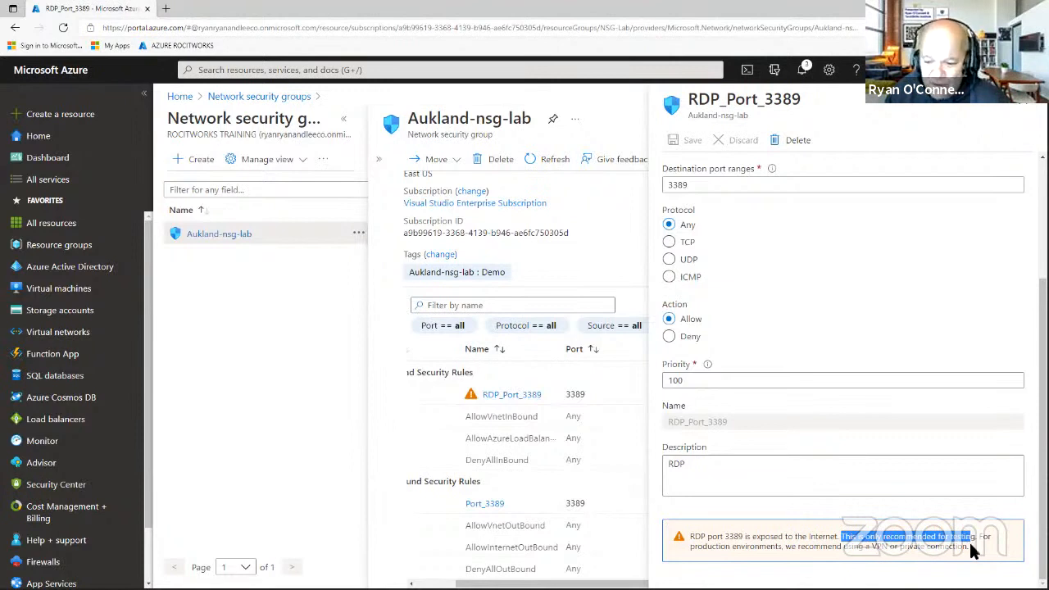
left_click_drag(969, 550, 870, 548)
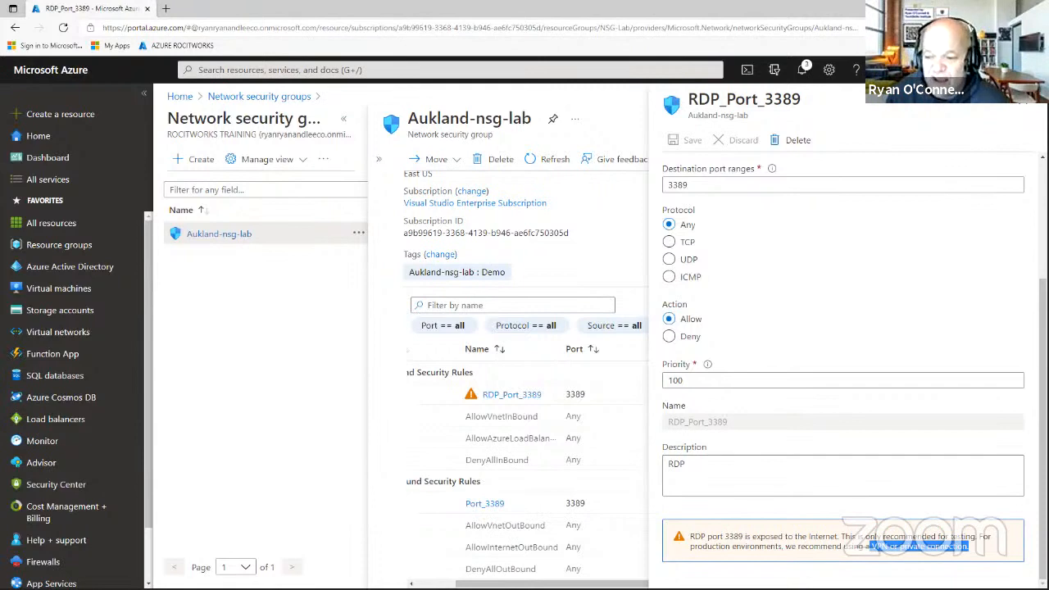
scroll(852, 368, "up", 4)
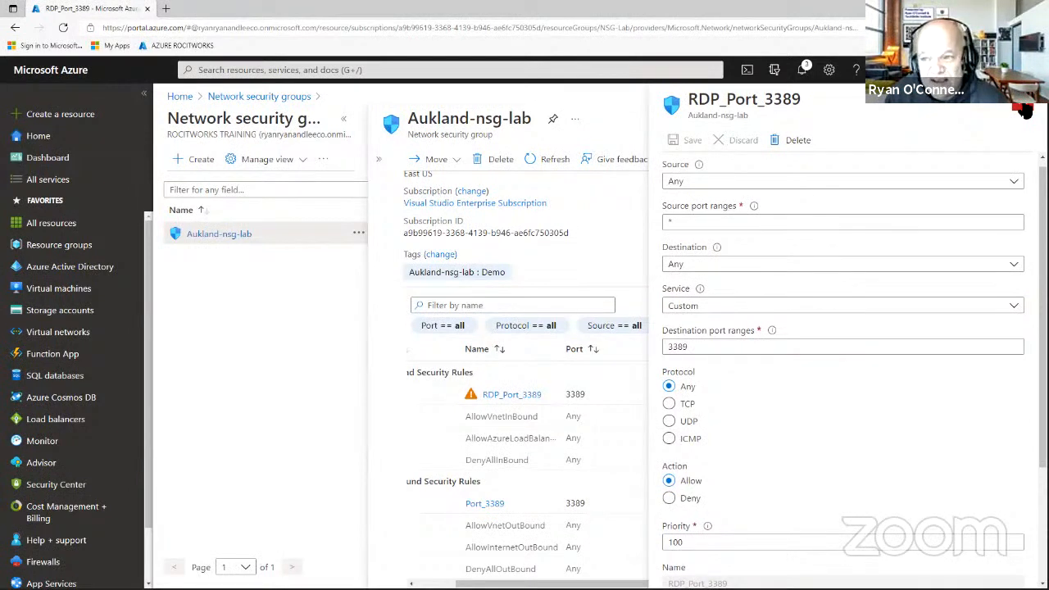
left_click(1024, 112)
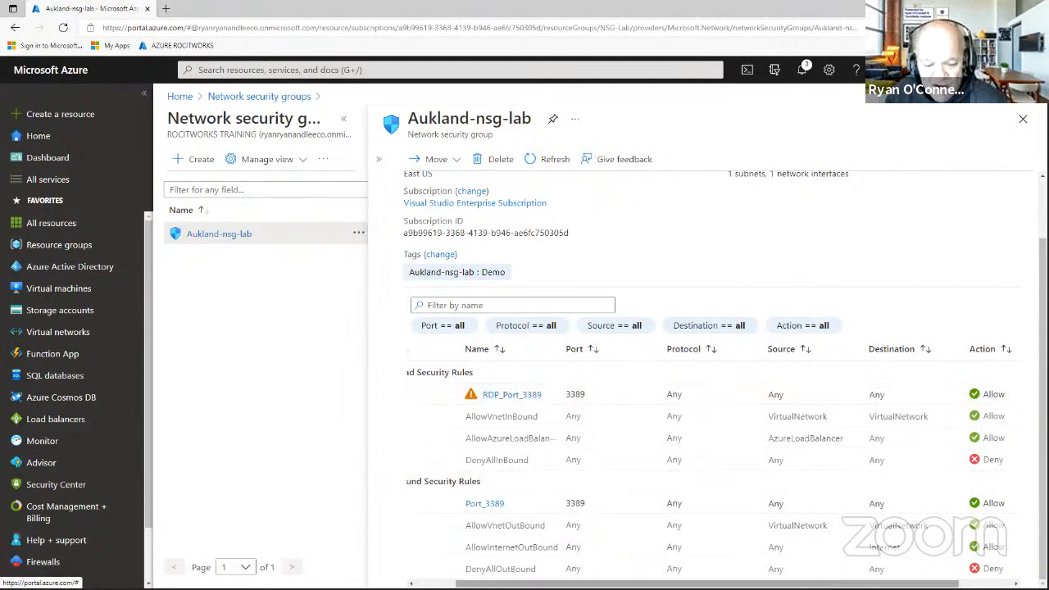
Close Aukland-nsg-lab and reopen it from the Network security groups list, scrolling its menu.
scroll(712, 467, "left", 2)
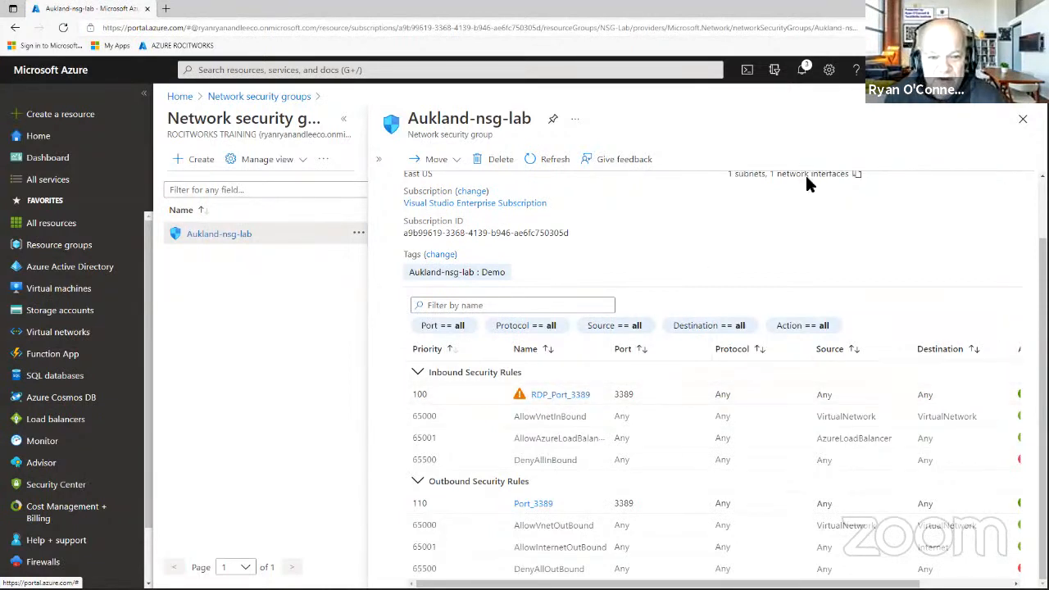
left_click(1023, 119)
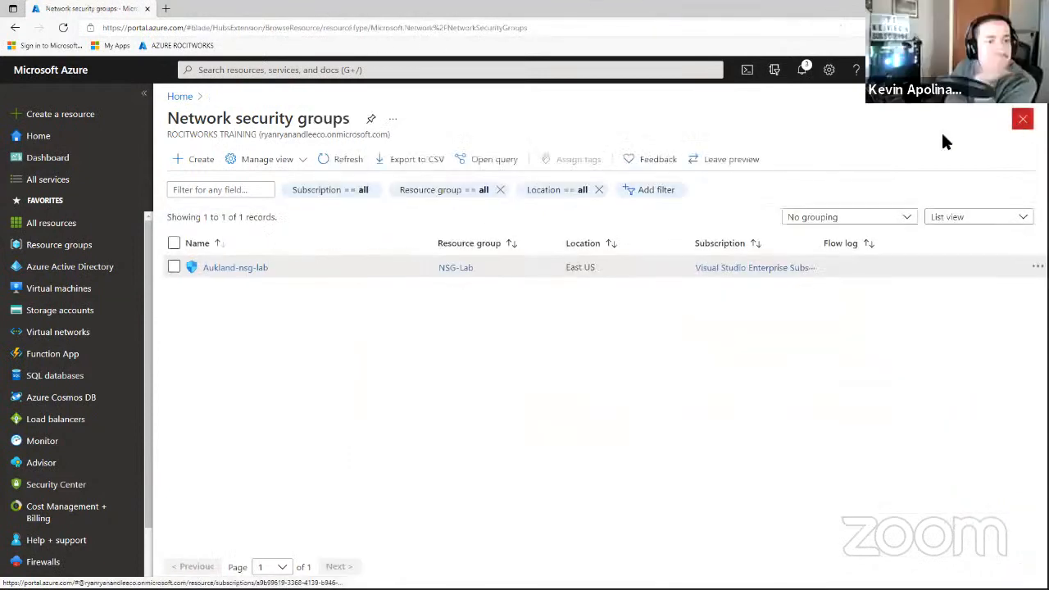
left_click(242, 267)
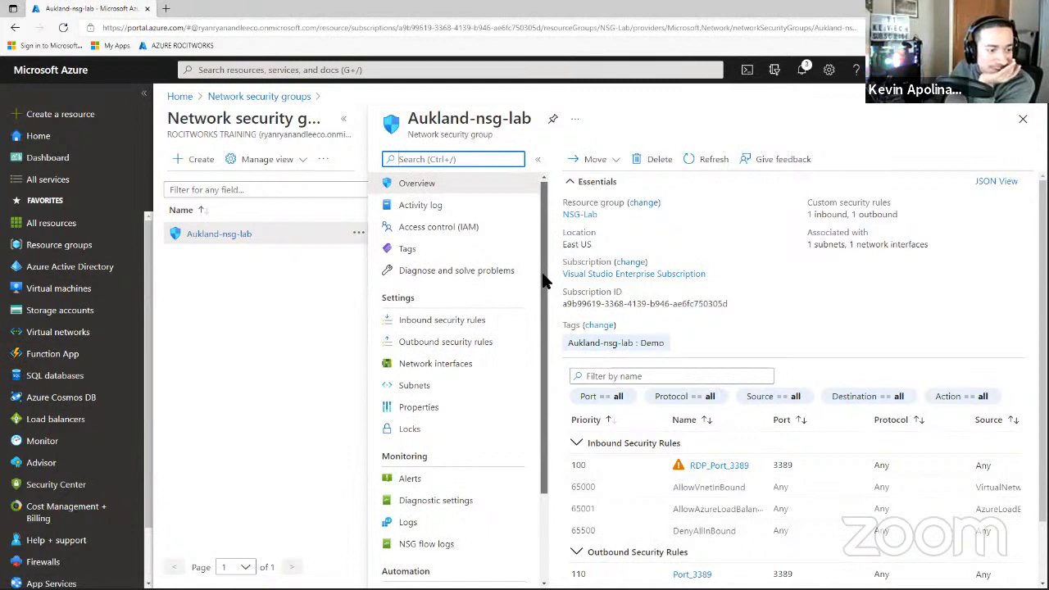
scroll(539, 294, "down", 3)
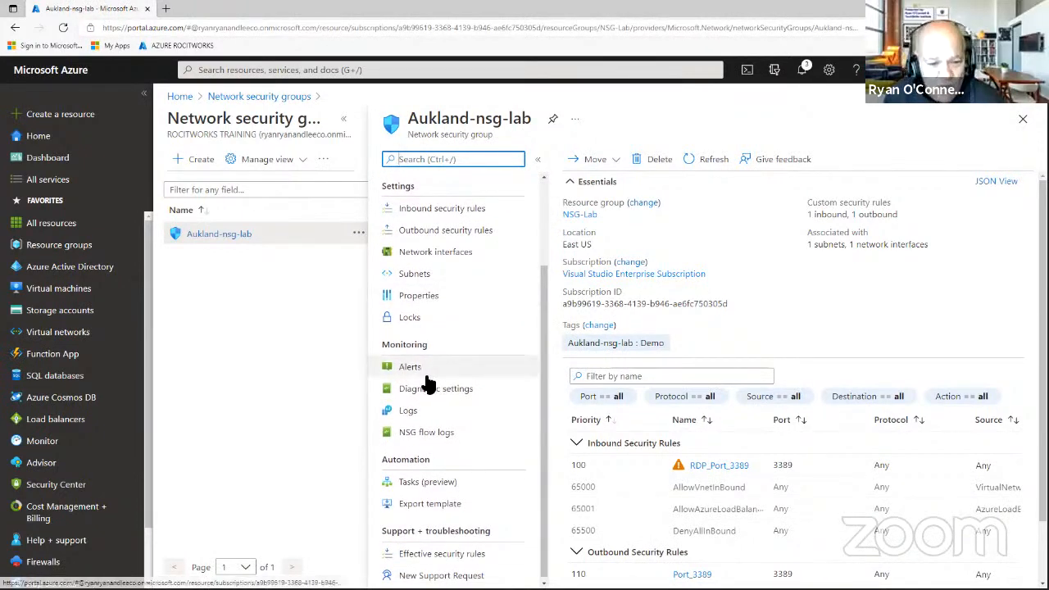
Check Aukland-nsg-lab's Properties for resource group NSG-Lab and subscription, then list its network interfaces.
left_click(424, 434)
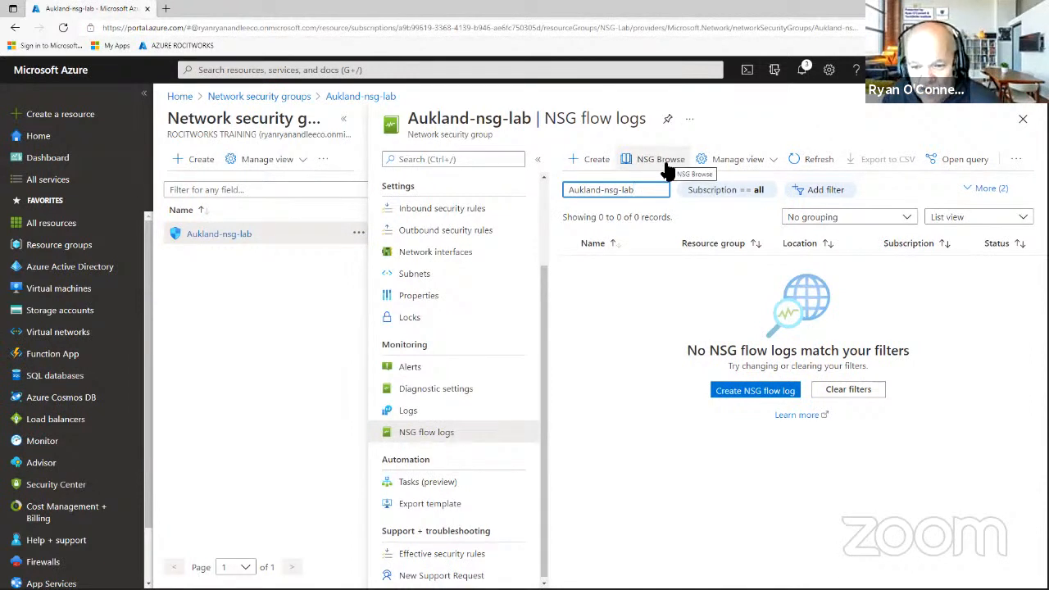
left_click(417, 300)
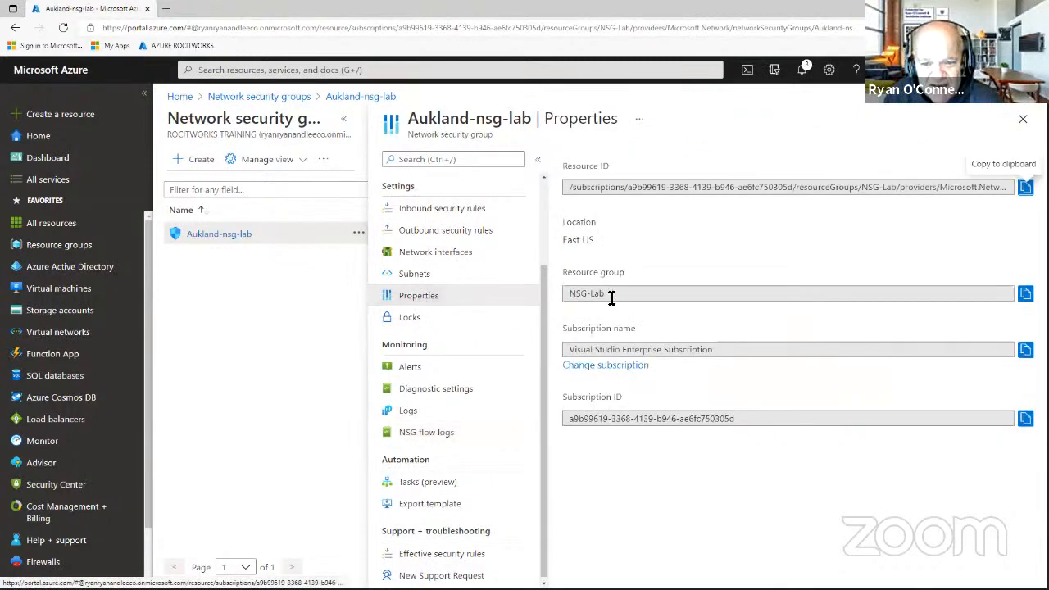
left_click_drag(611, 295, 571, 295)
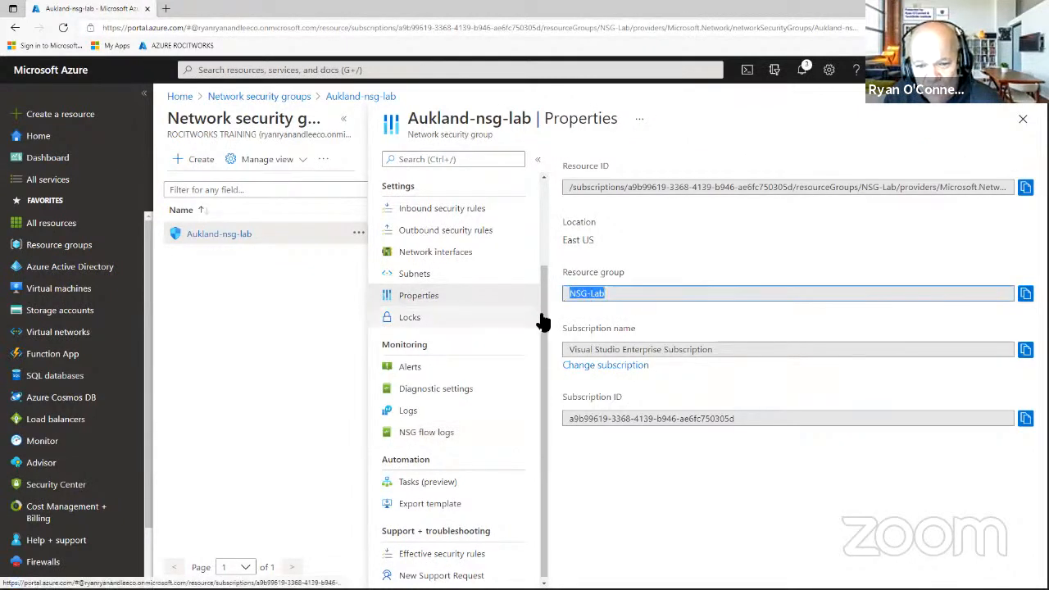
left_click_drag(692, 349, 551, 359)
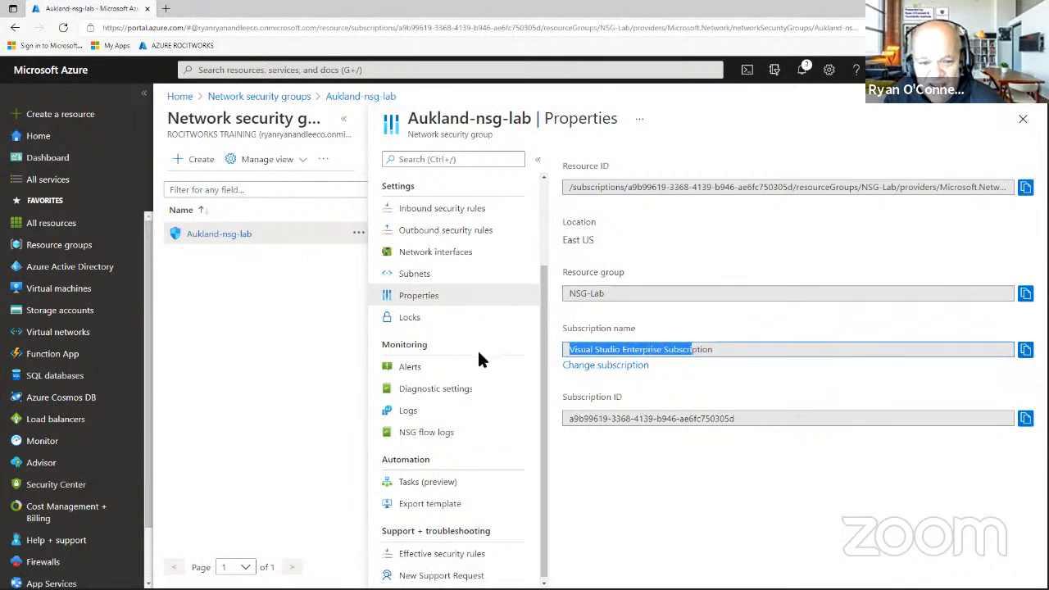
left_click(447, 254)
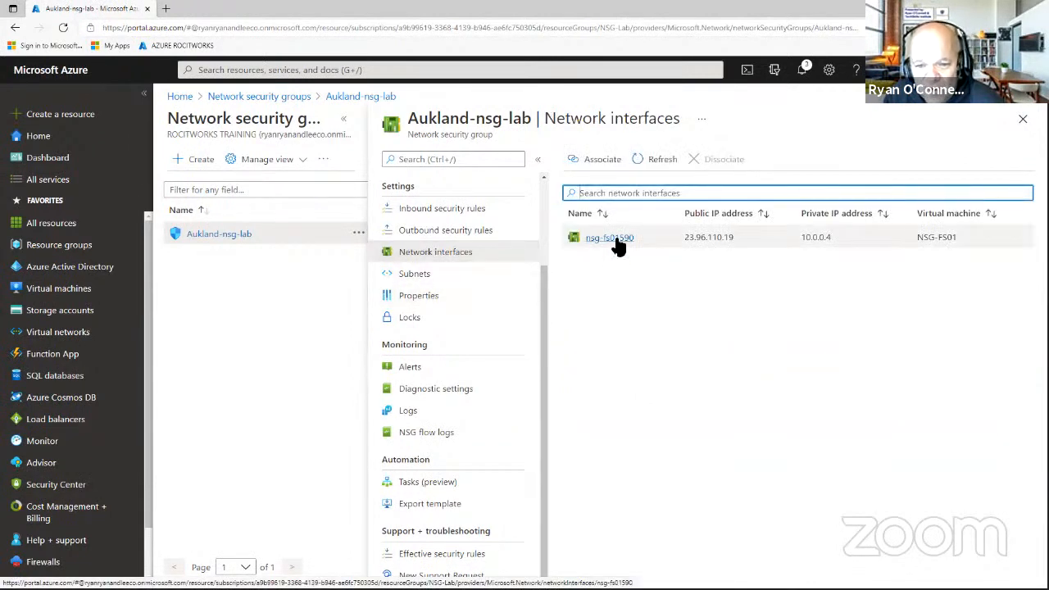
left_click(613, 238)
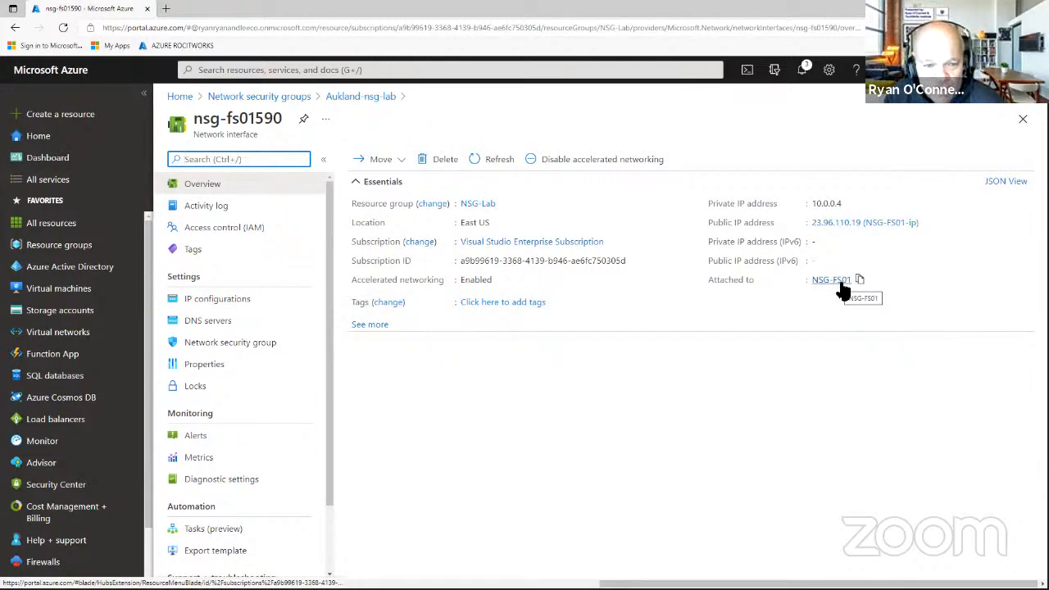
left_click(247, 303)
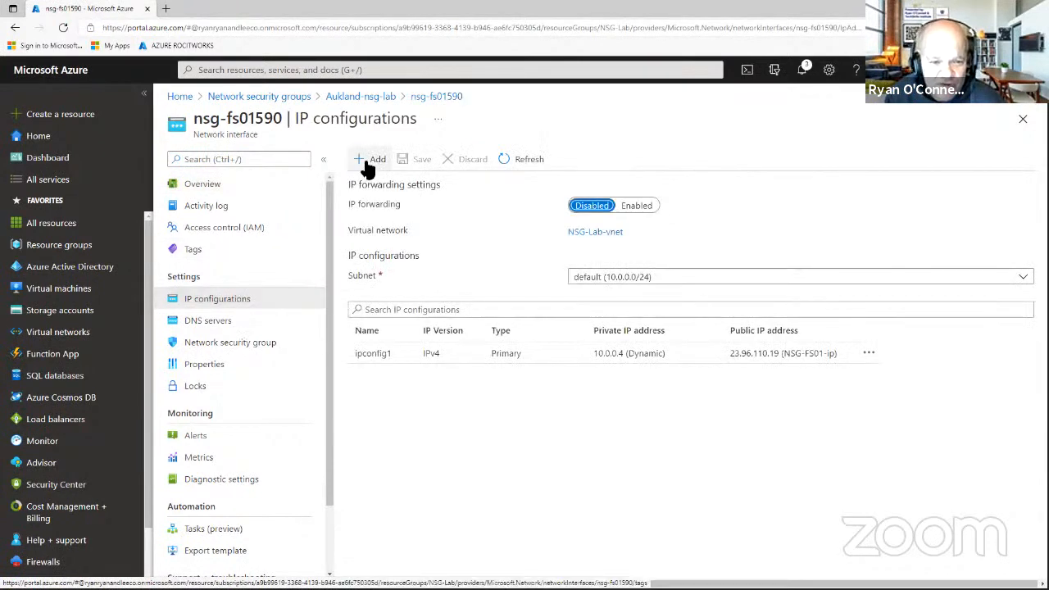
left_click(402, 354)
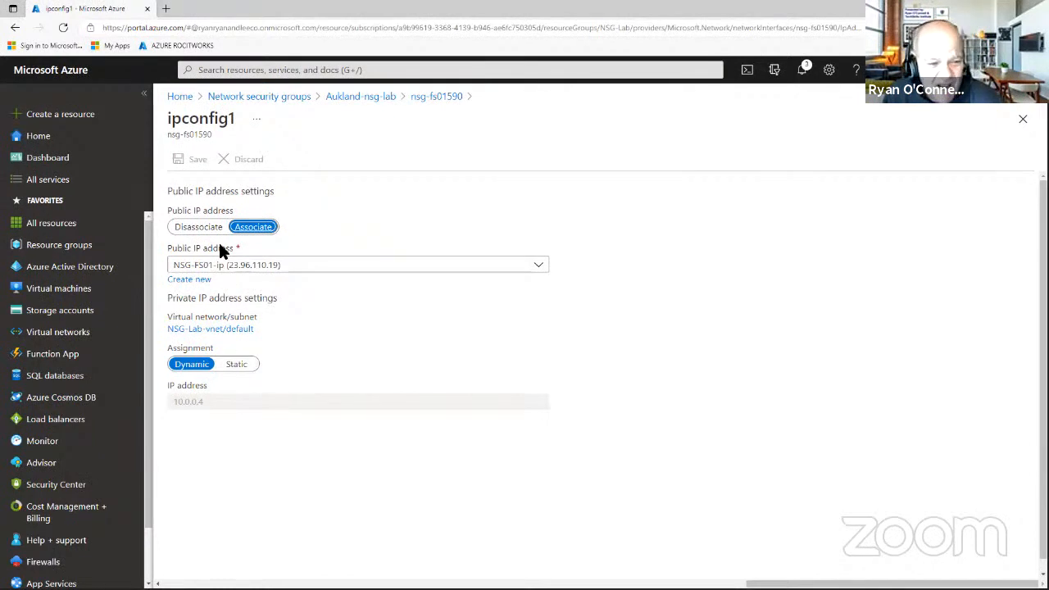
List Aukland-nsg-lab's subnets and dismiss the default subnet's options menu without dissociating.
left_click(357, 99)
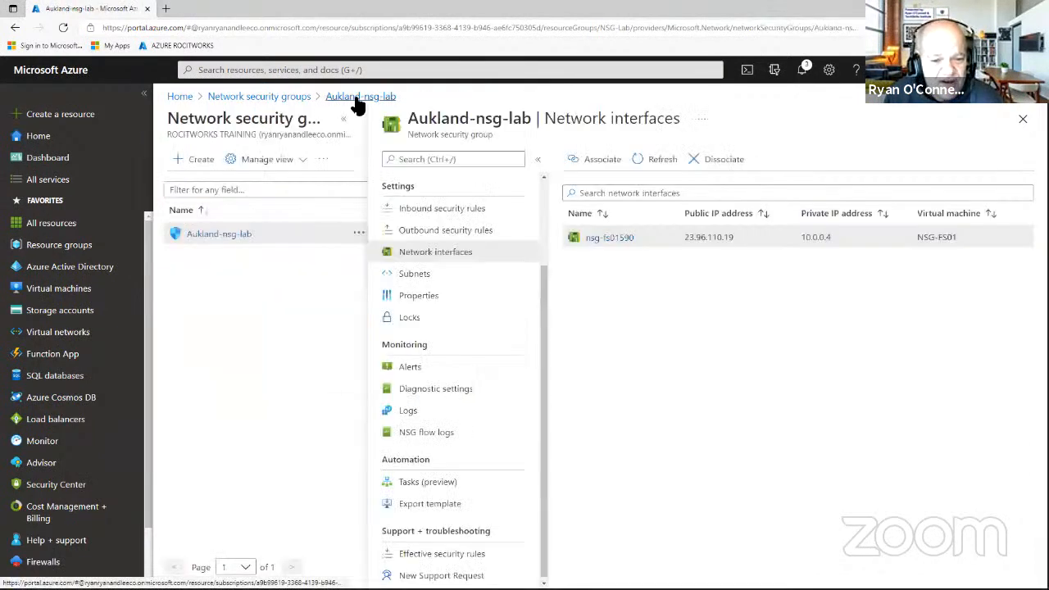
left_click(425, 284)
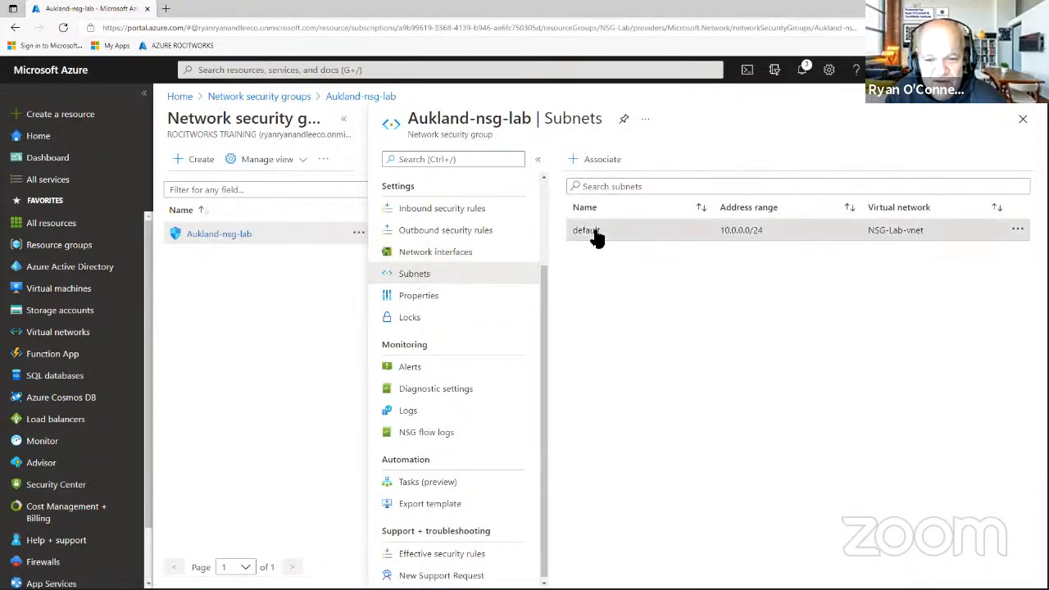
left_click(1017, 230)
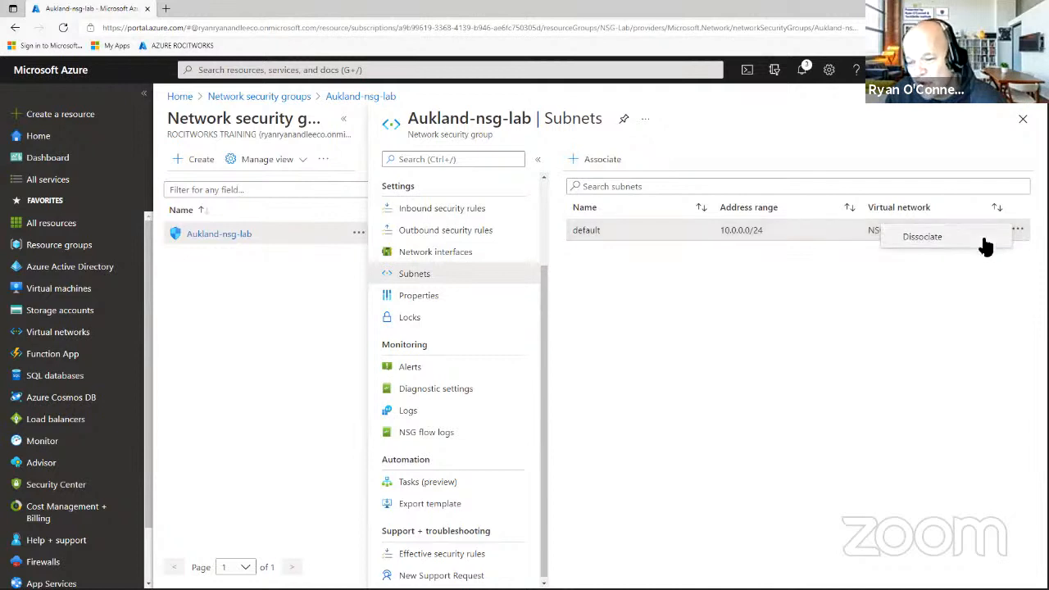
left_click(964, 322)
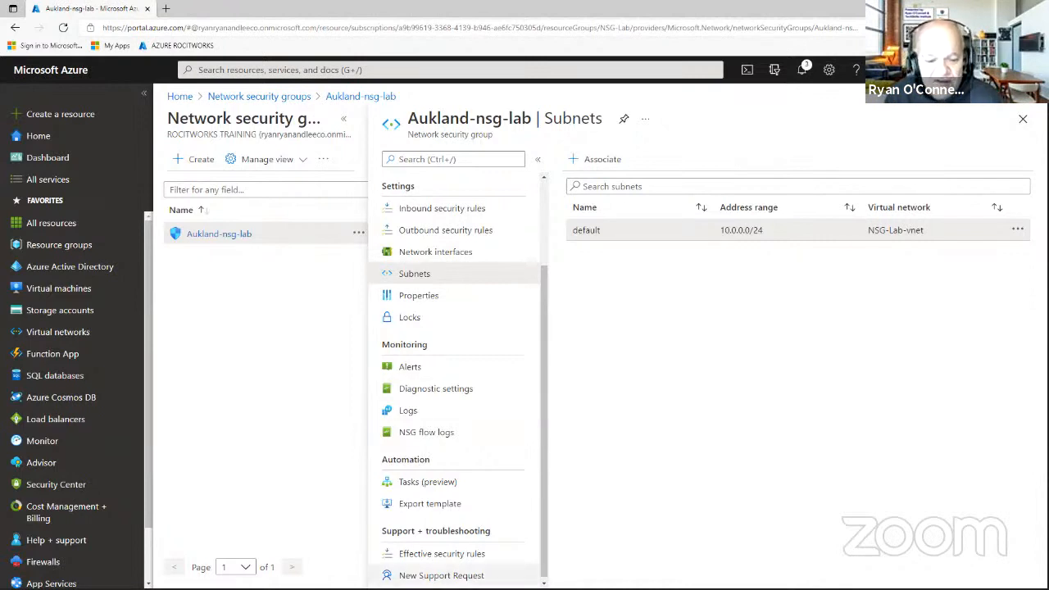
Show effective security rules for virtual machine NSG-FS01 on network interface nsg-fs01590.
left_click(442, 557)
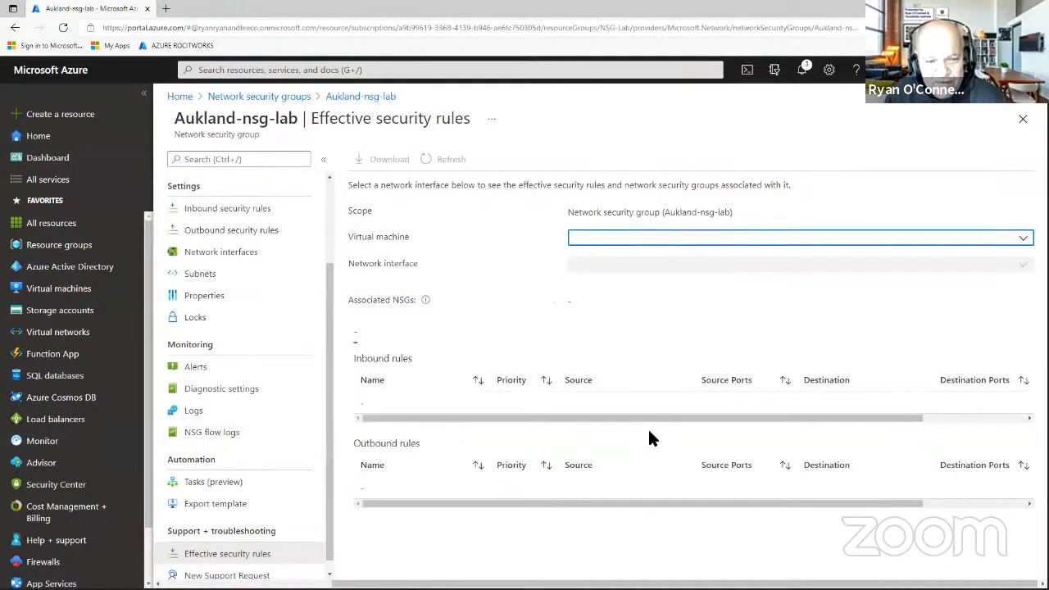
left_click(670, 242)
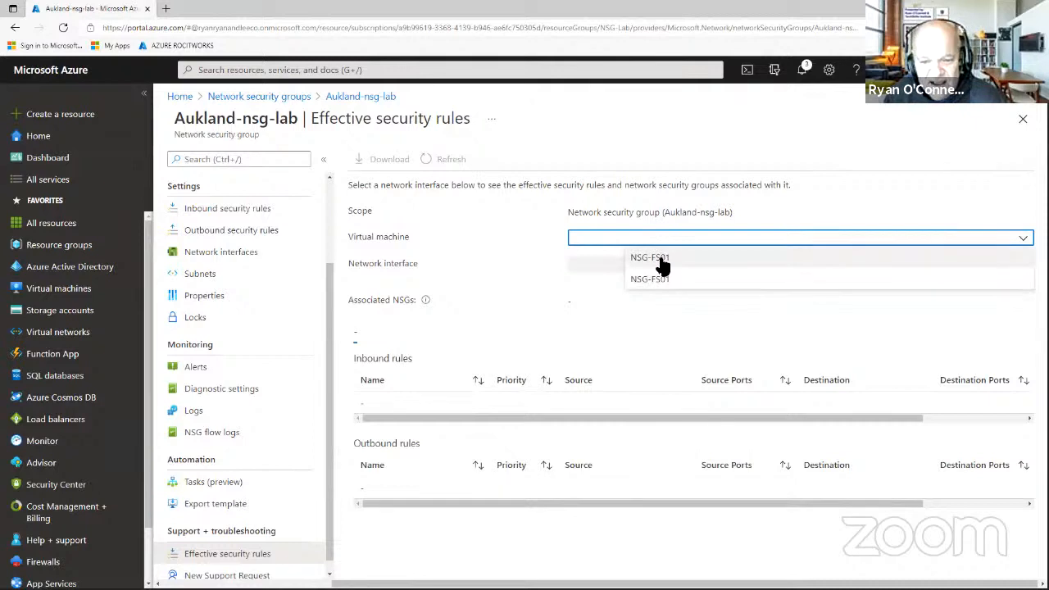
left_click(660, 259)
left_click(661, 266)
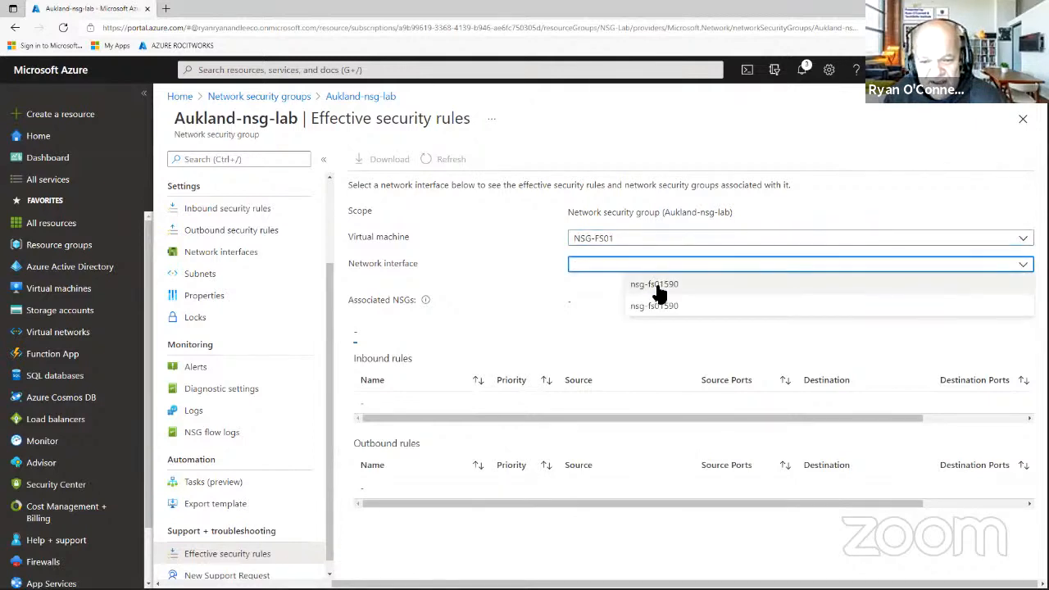
left_click(660, 293)
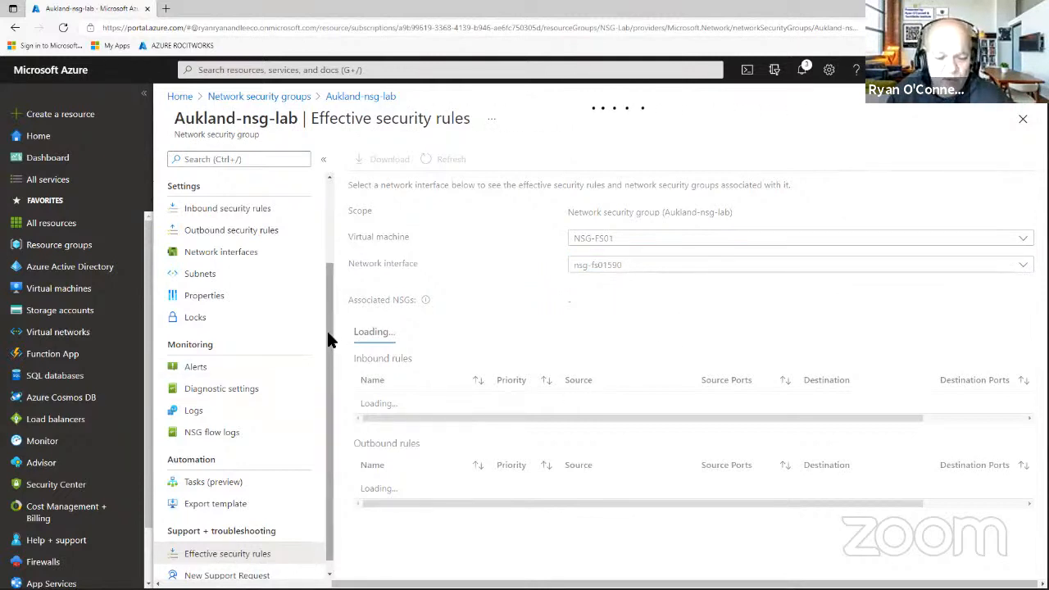
left_click_drag(328, 344, 328, 378)
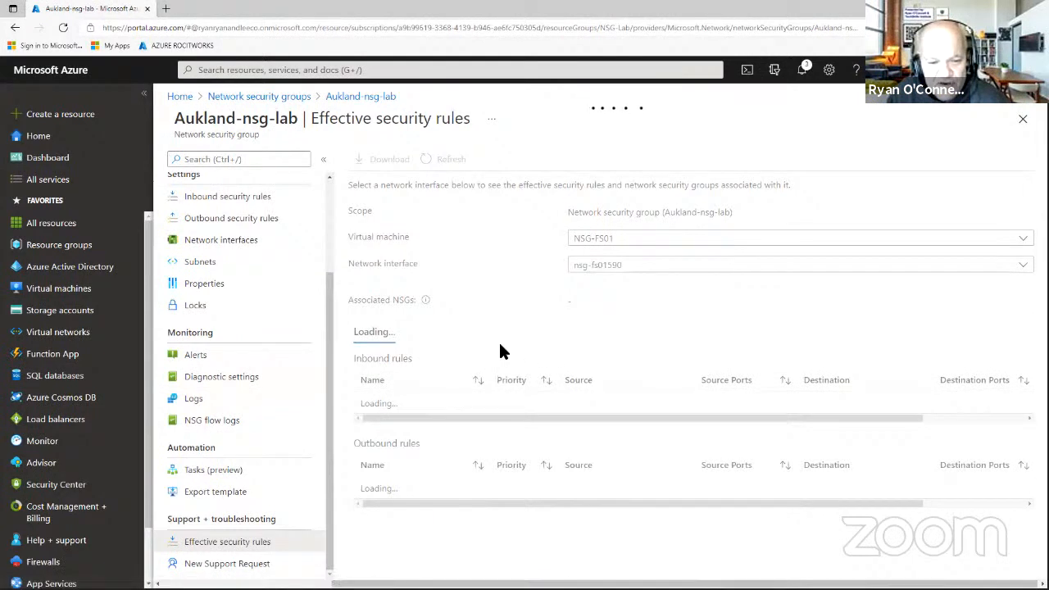
Start a new alert rule condition on Aukland-nsg-lab using Activity Log signals from the Administrative monitor service.
left_click(207, 358)
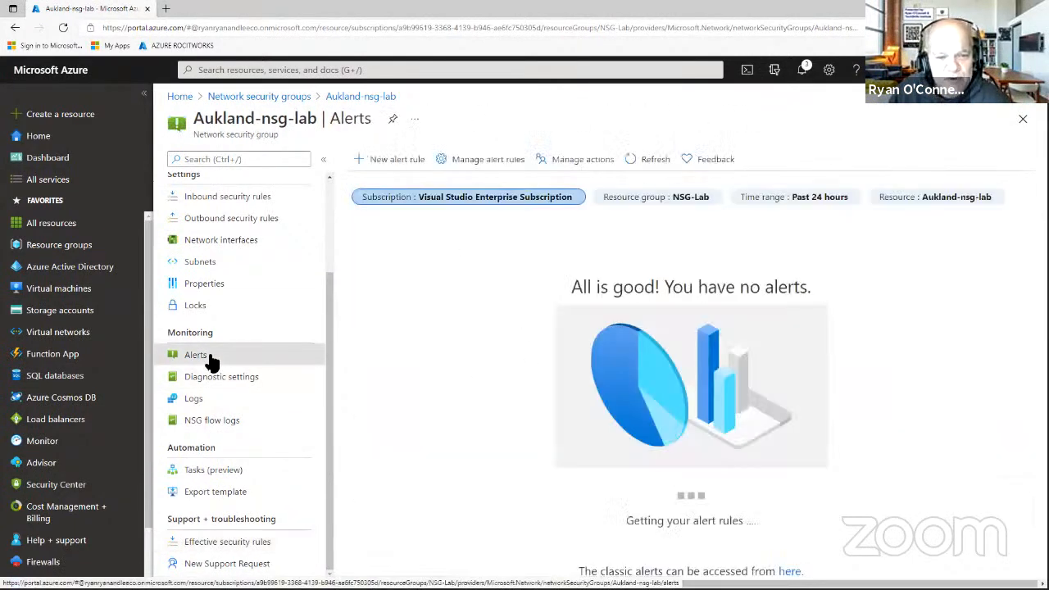
left_click(397, 159)
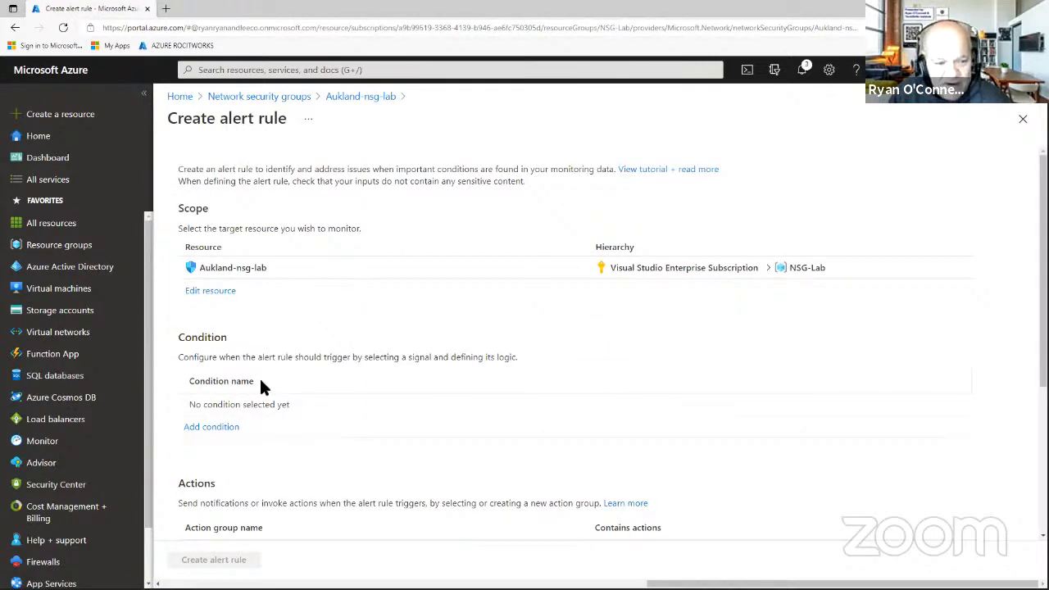
left_click(229, 433)
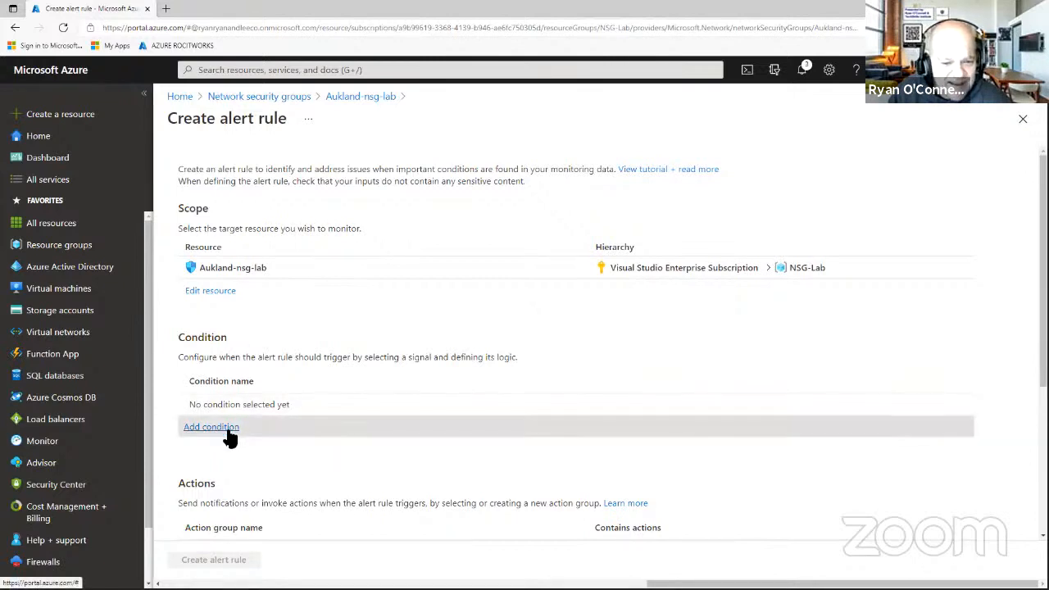
left_click(702, 180)
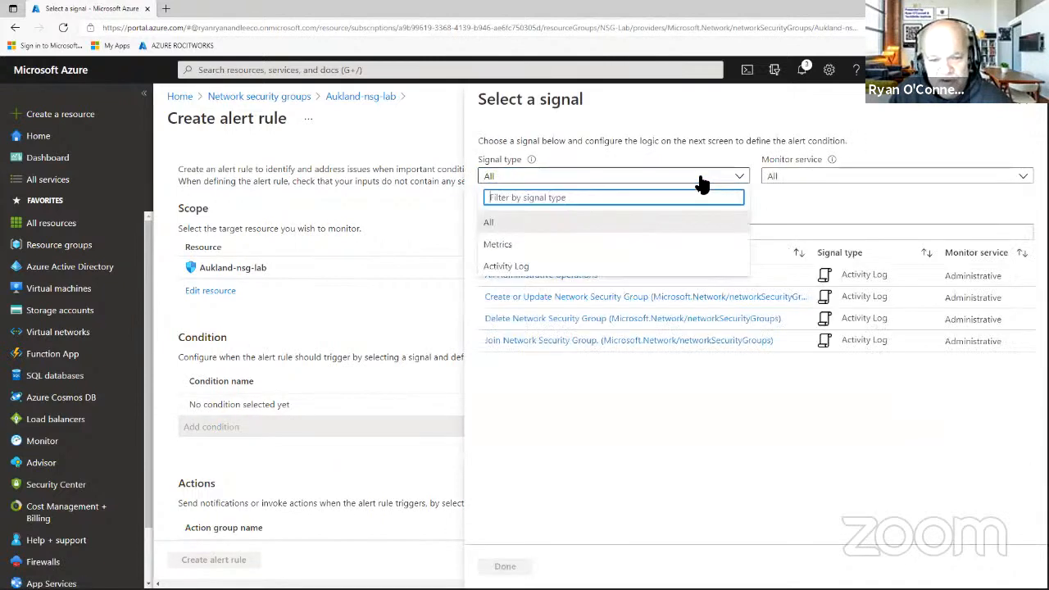
left_click(508, 266)
left_click(800, 182)
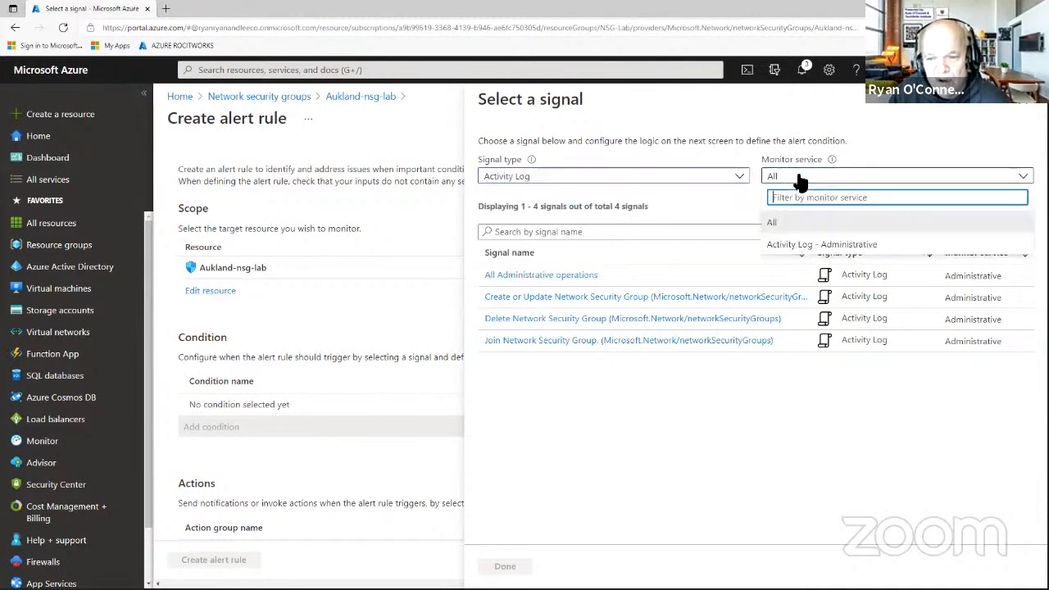
left_click(803, 247)
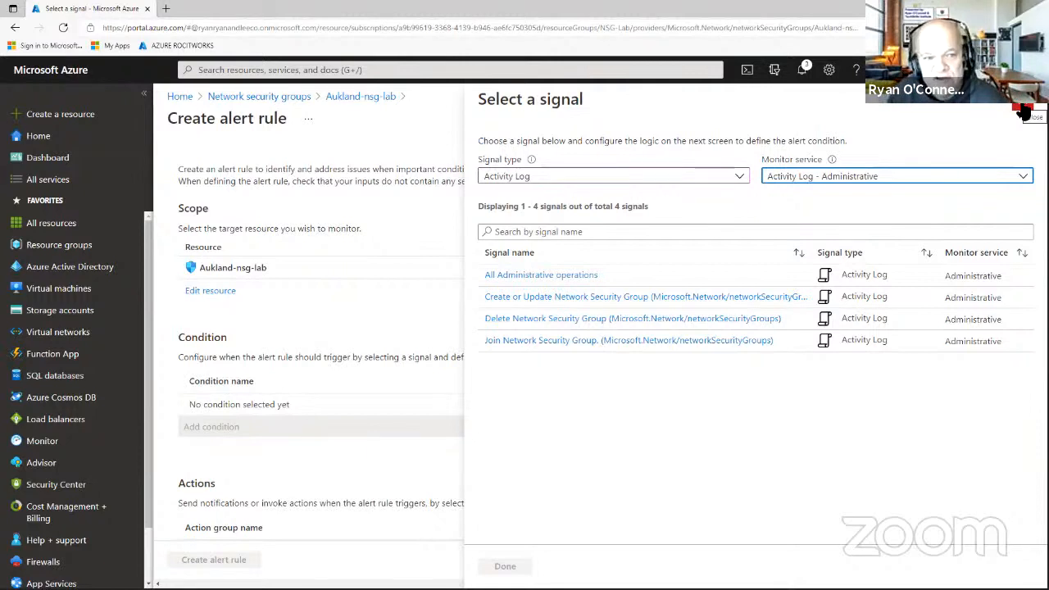
Discard the unsaved alert rule and return to the network security groups list.
left_click(1023, 112)
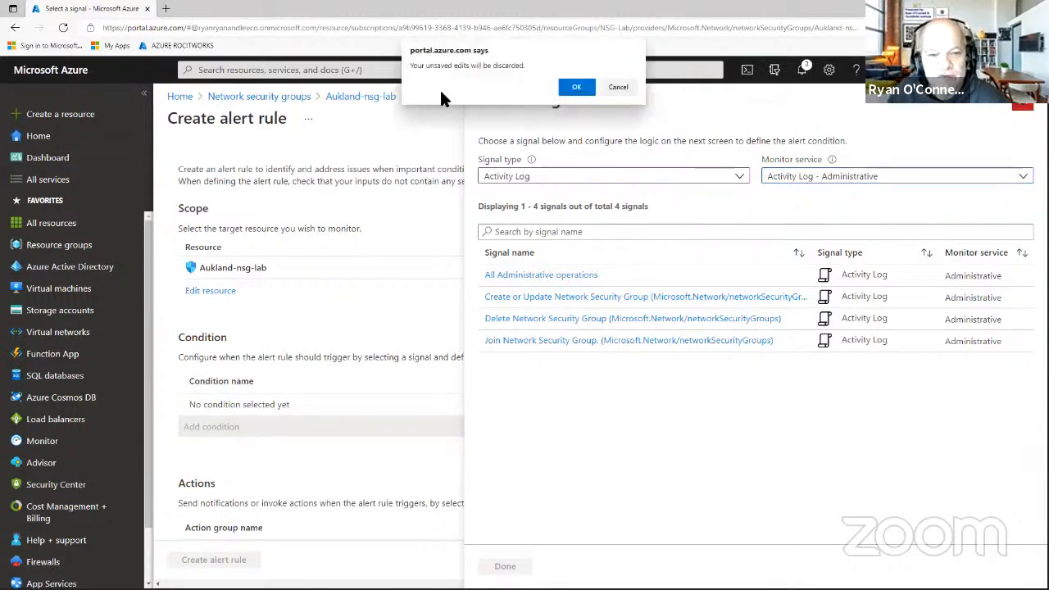
left_click(577, 88)
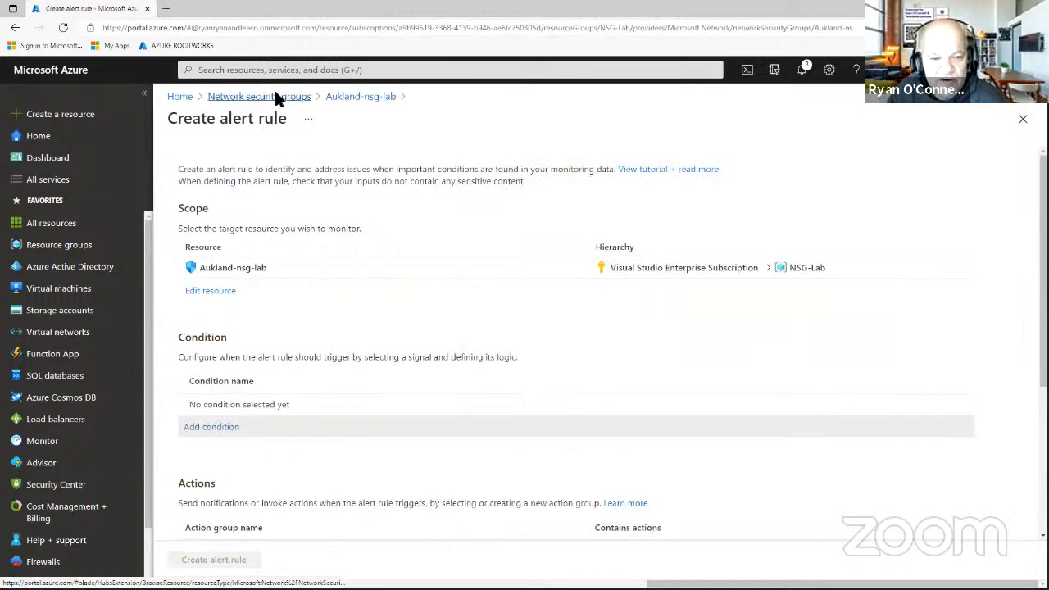
left_click(276, 97)
On Aukland-nsg-lab's Locks page, add a lock named DoNotDelete with lock type Delete.
left_click(246, 268)
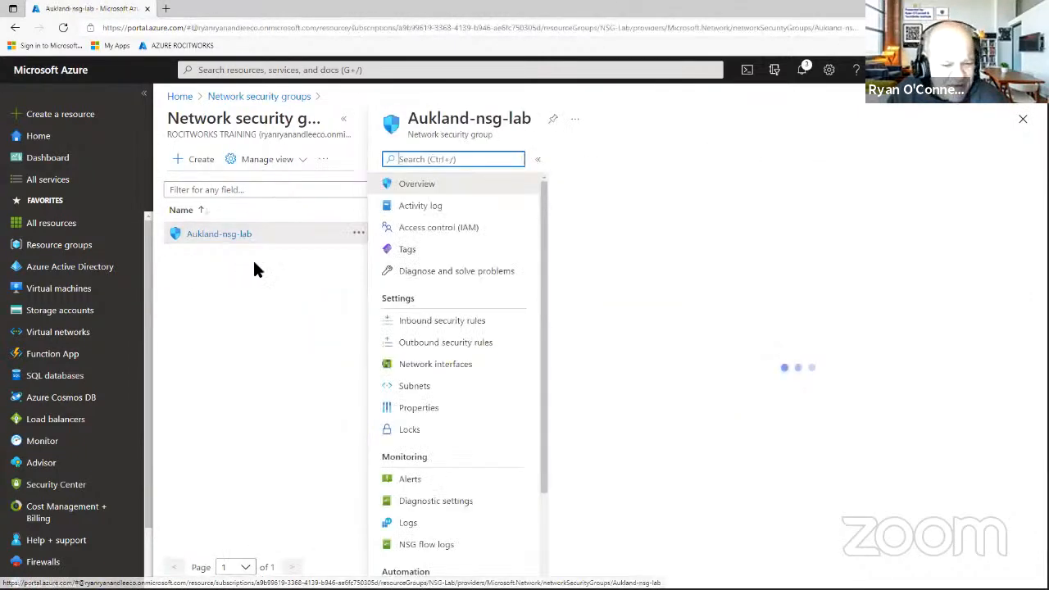
left_click(410, 430)
left_click(588, 163)
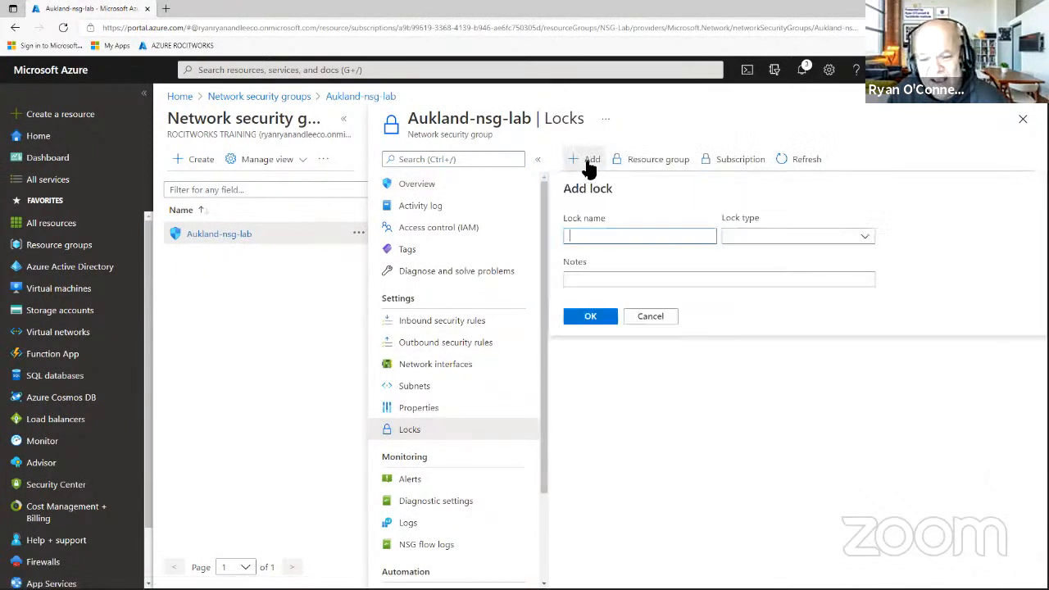
left_click(616, 236)
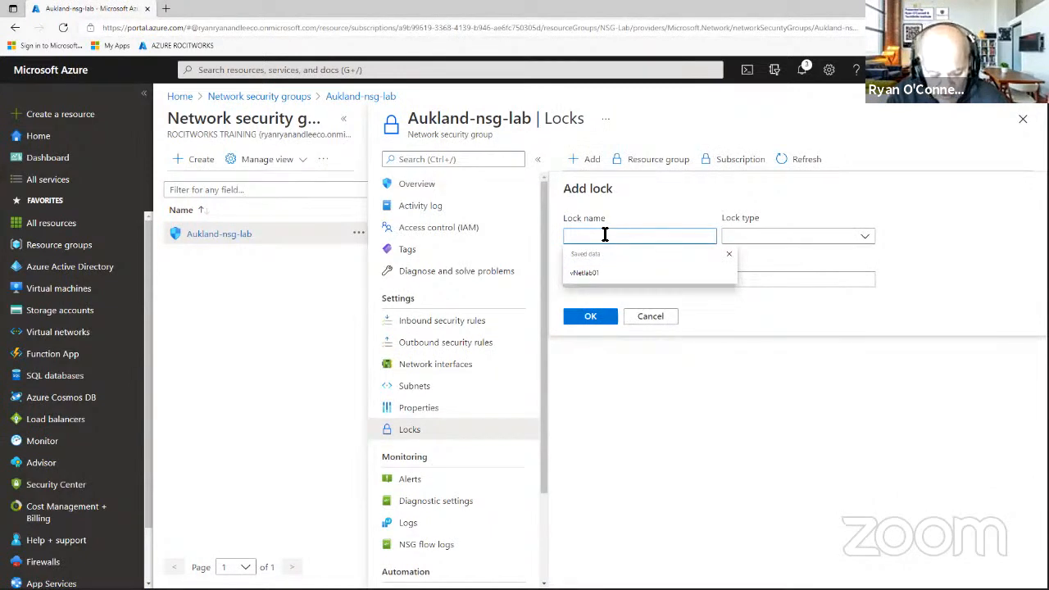
type("DoNotDelete")
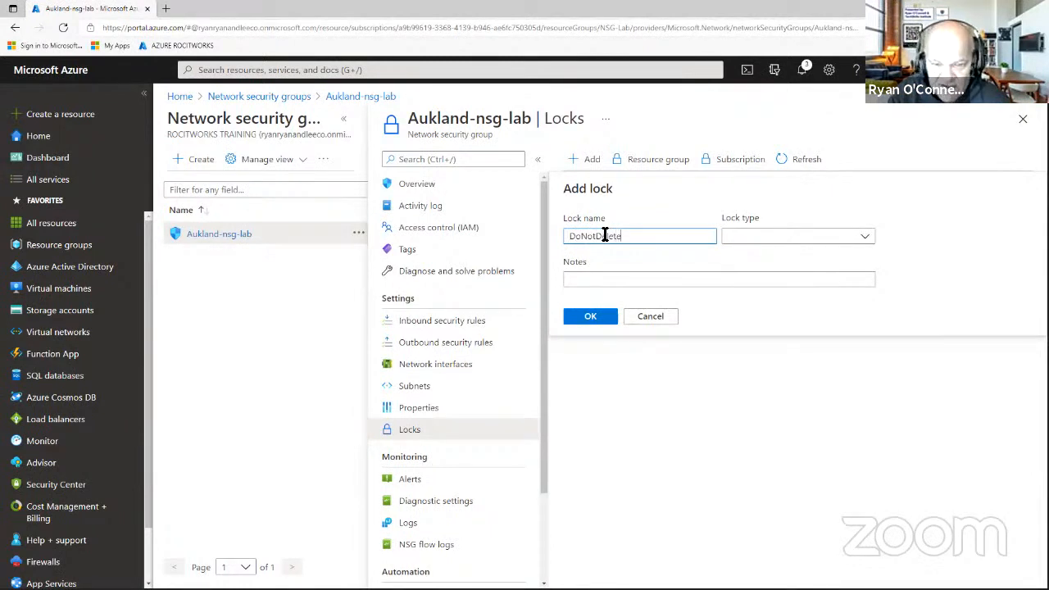
left_click(770, 238)
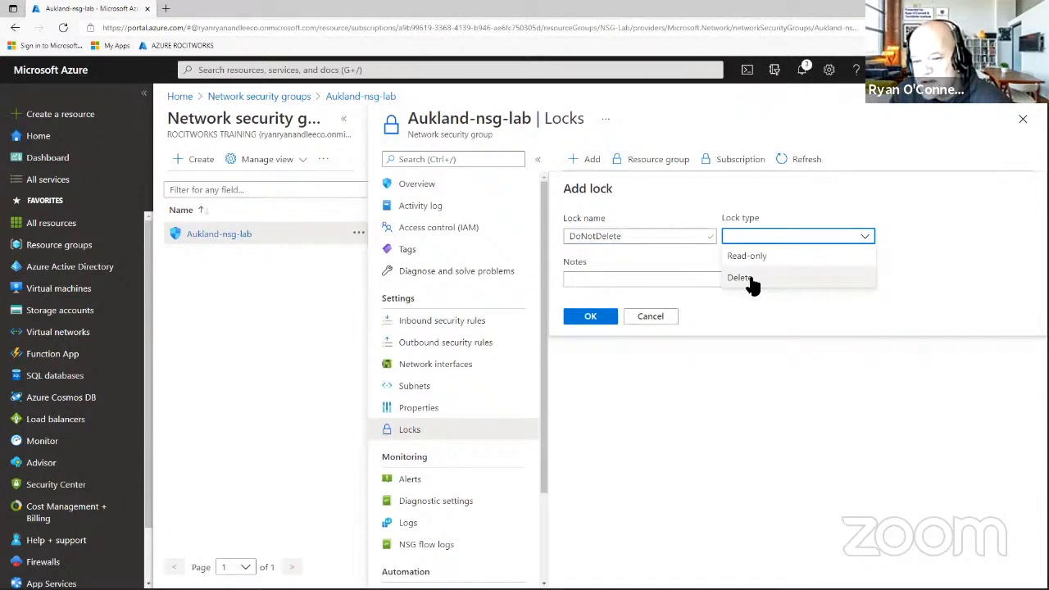
left_click(751, 278)
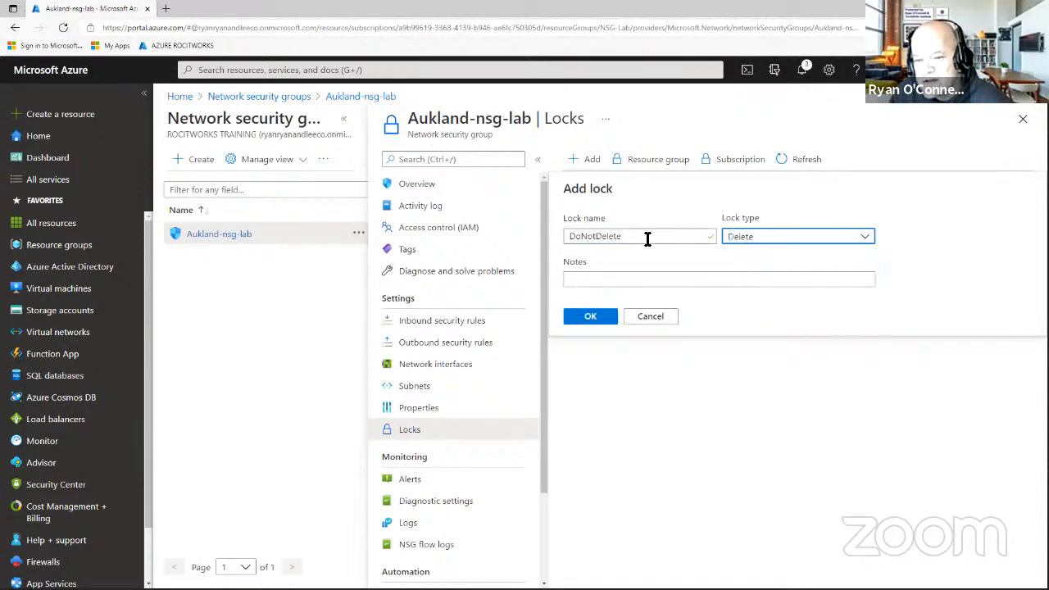
Copy DoNotDelete into the lock's Notes field and save the lock.
left_click_drag(647, 239, 568, 235)
right_click(580, 234)
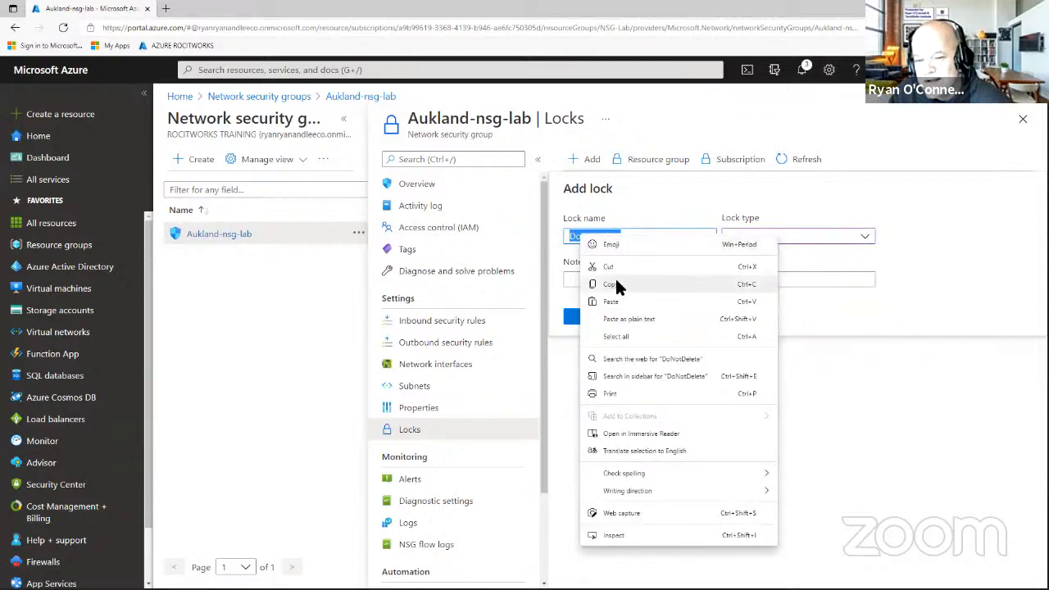
left_click(614, 279)
left_click(614, 280)
right_click(614, 280)
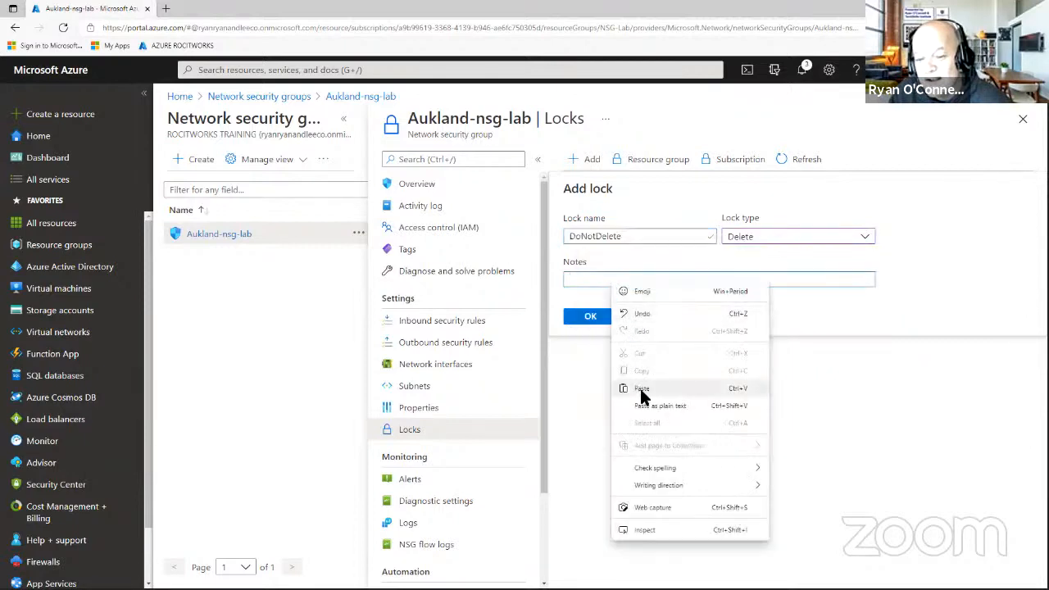
left_click(641, 387)
left_click(591, 321)
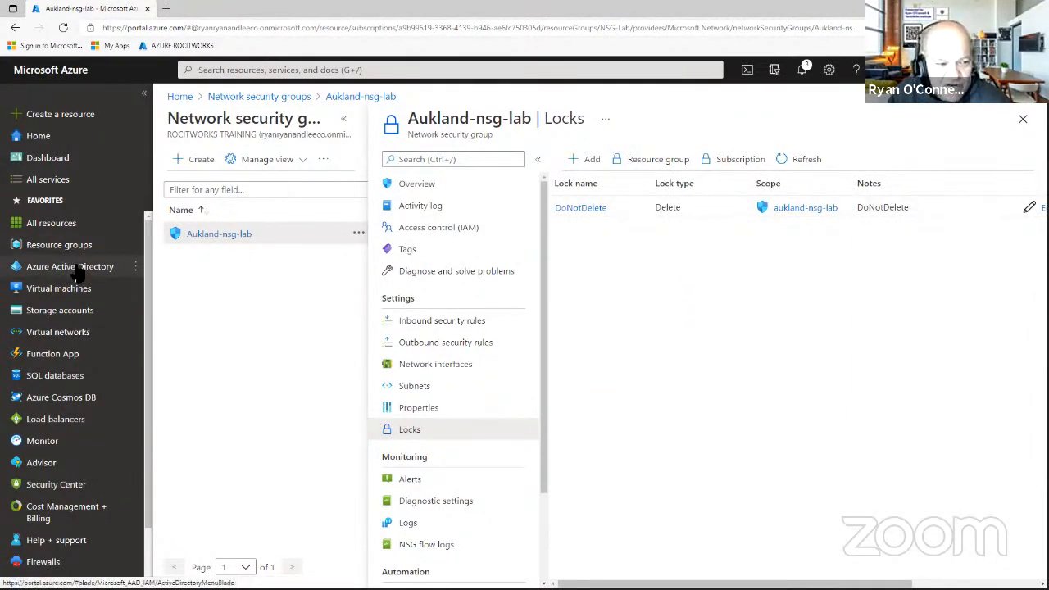
Attempt to delete Aukland-nsg-lab twice, dismissing the refusal message and clearing notifications.
left_click(226, 235)
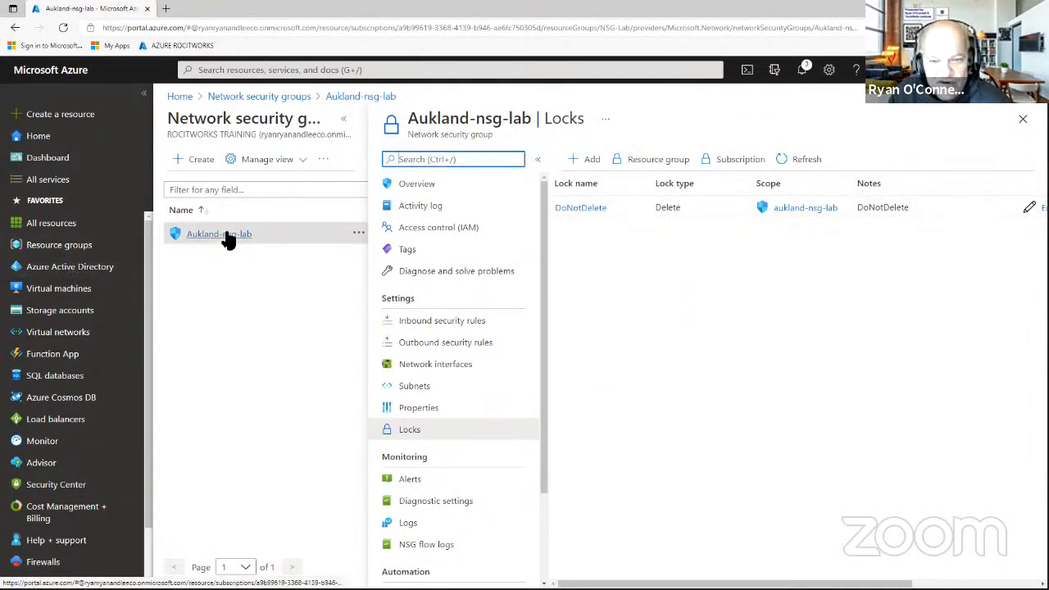
left_click(1023, 121)
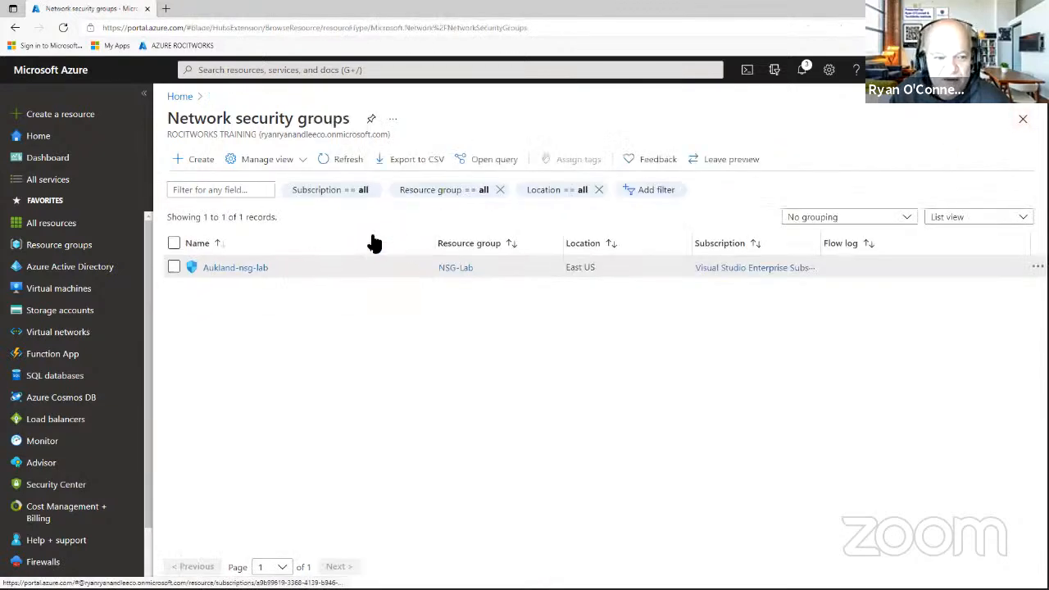
left_click(234, 268)
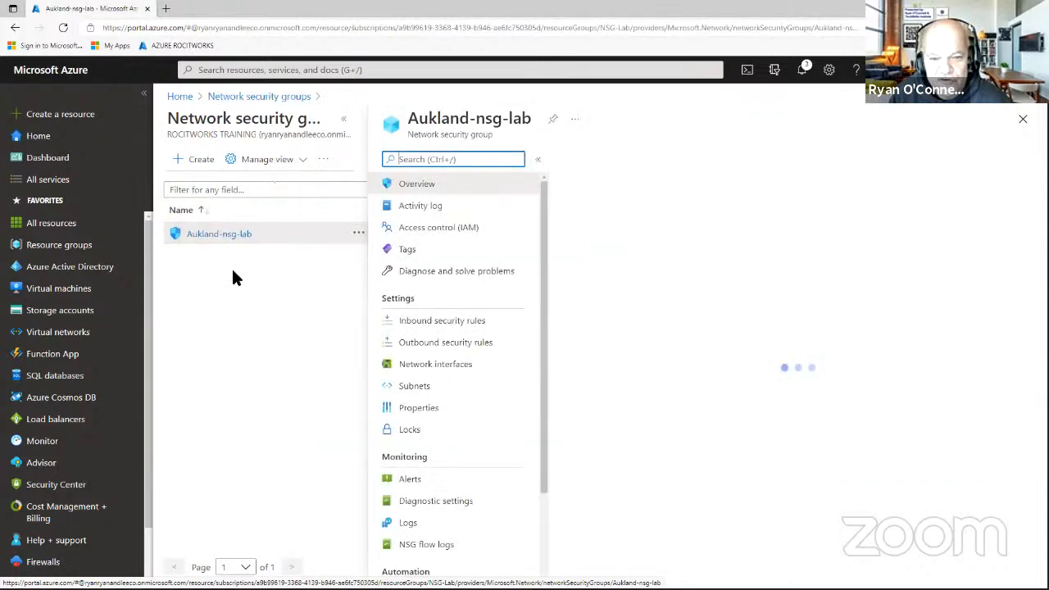
left_click(655, 162)
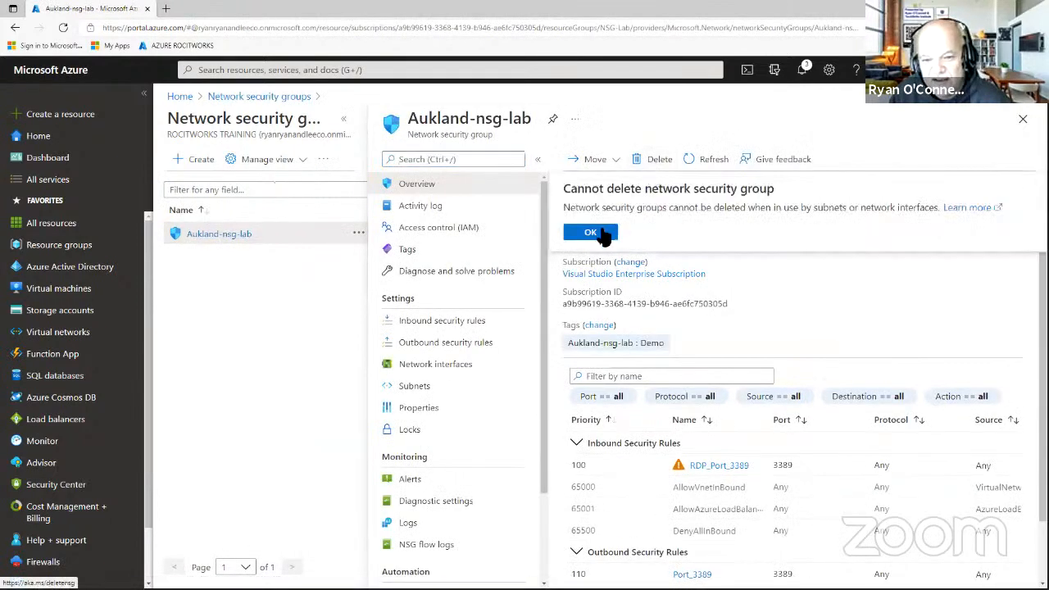
left_click(596, 229)
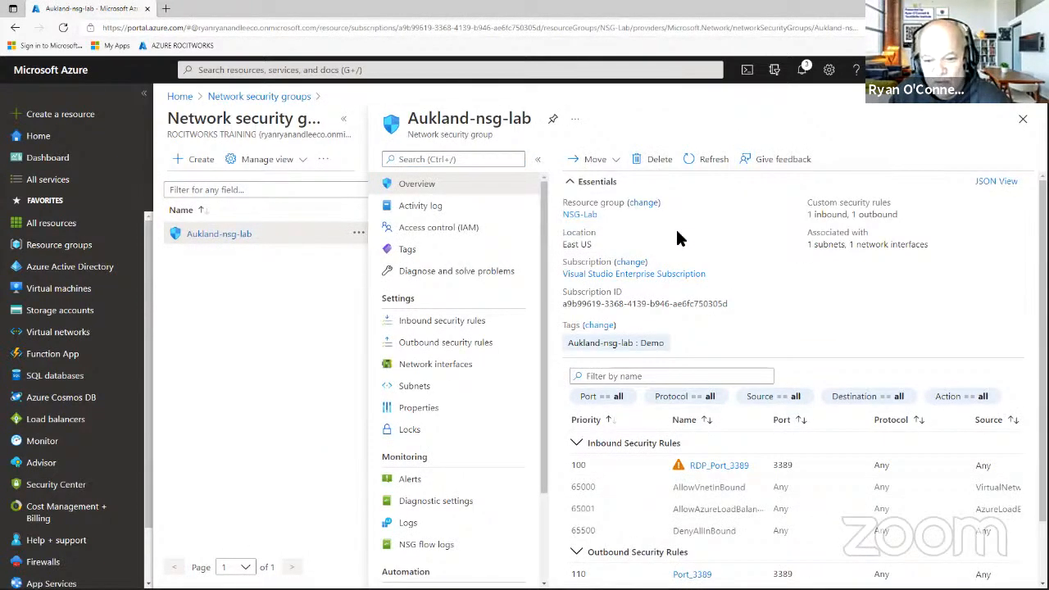
left_click(802, 71)
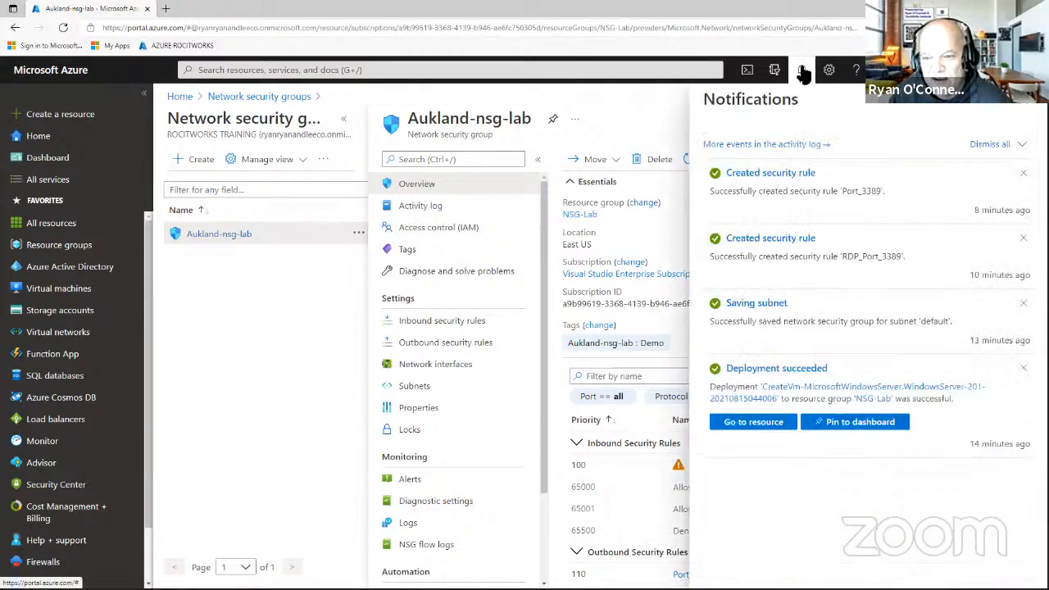
left_click(1013, 144)
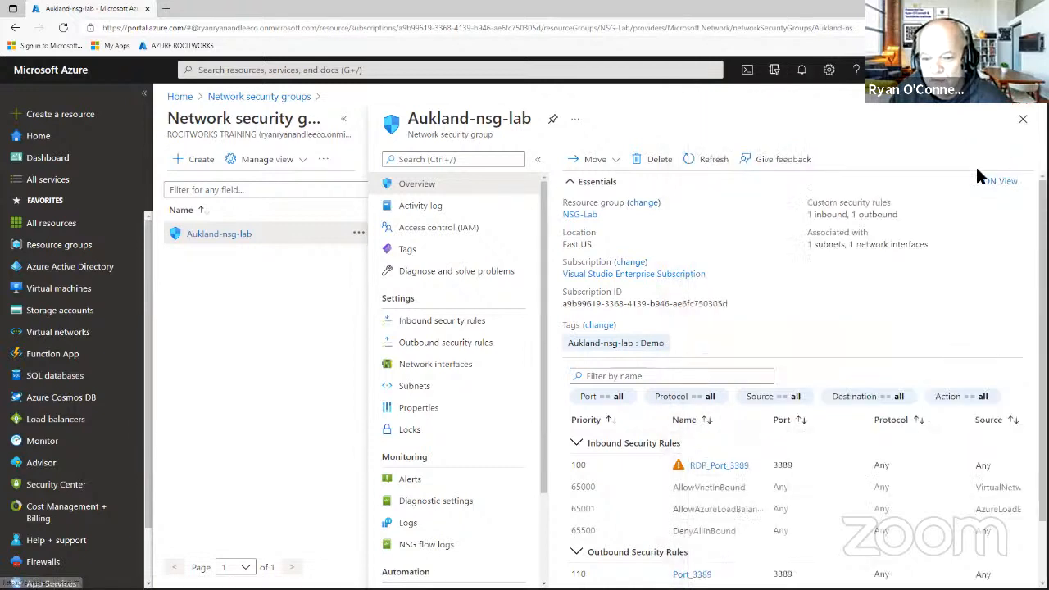
left_click(647, 162)
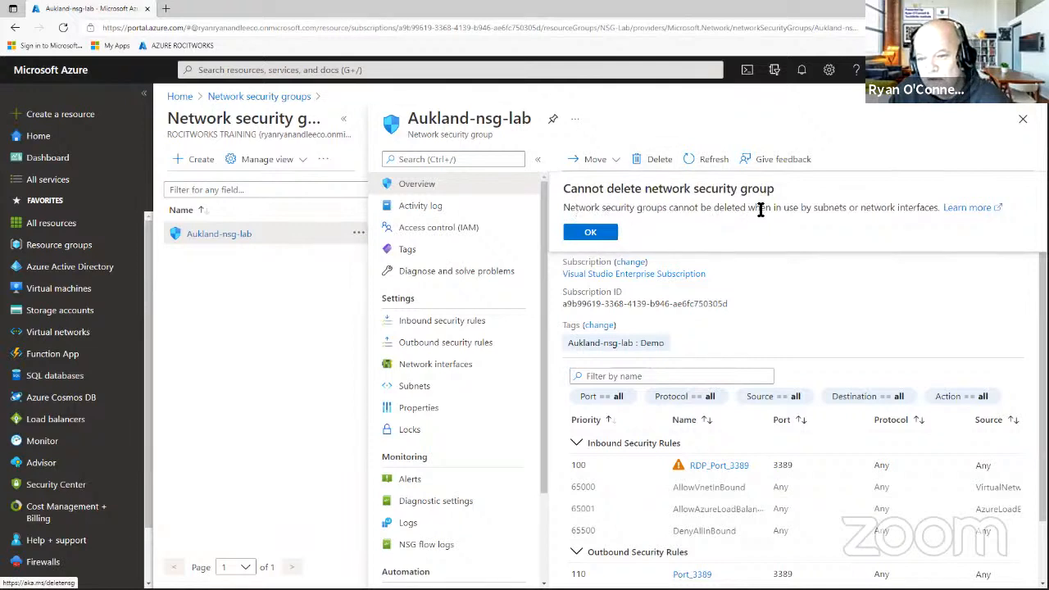
Reopen Aukland-nsg-lab's Locks page to show the DoNotDelete lock in a widened view.
left_click(1022, 119)
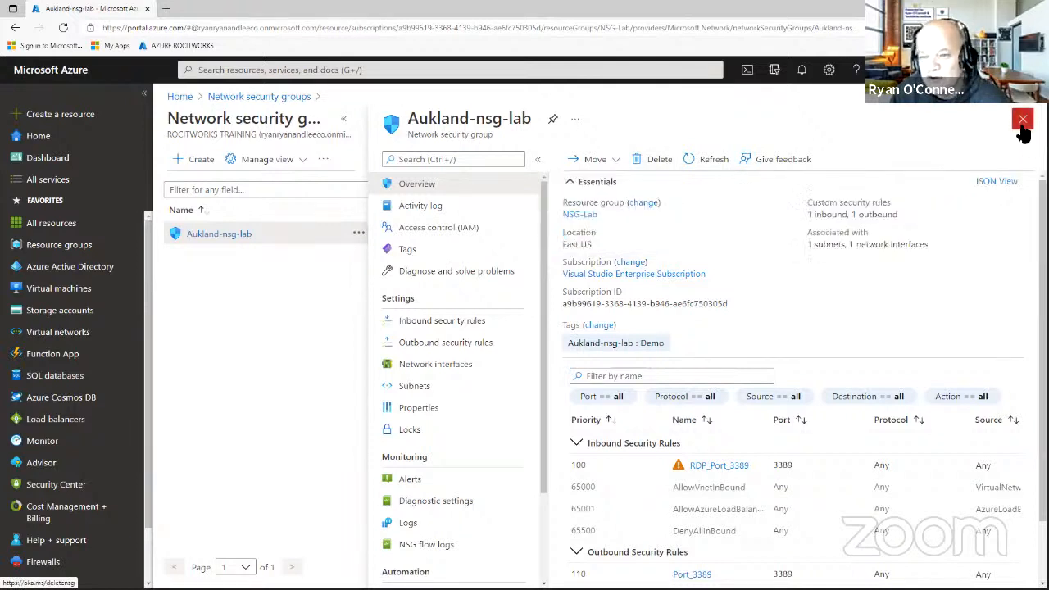
left_click(230, 277)
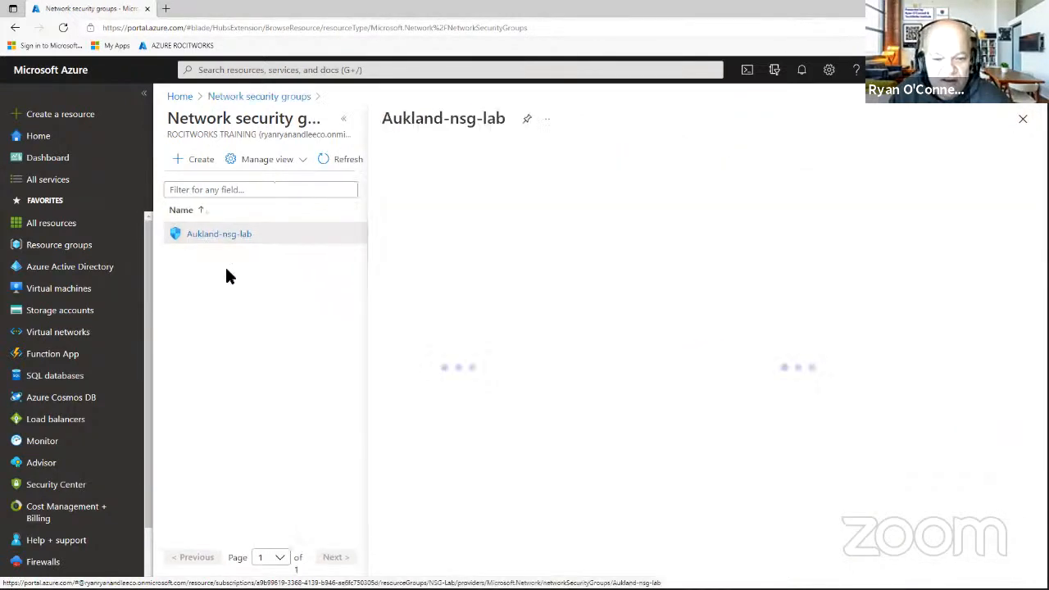
left_click(409, 430)
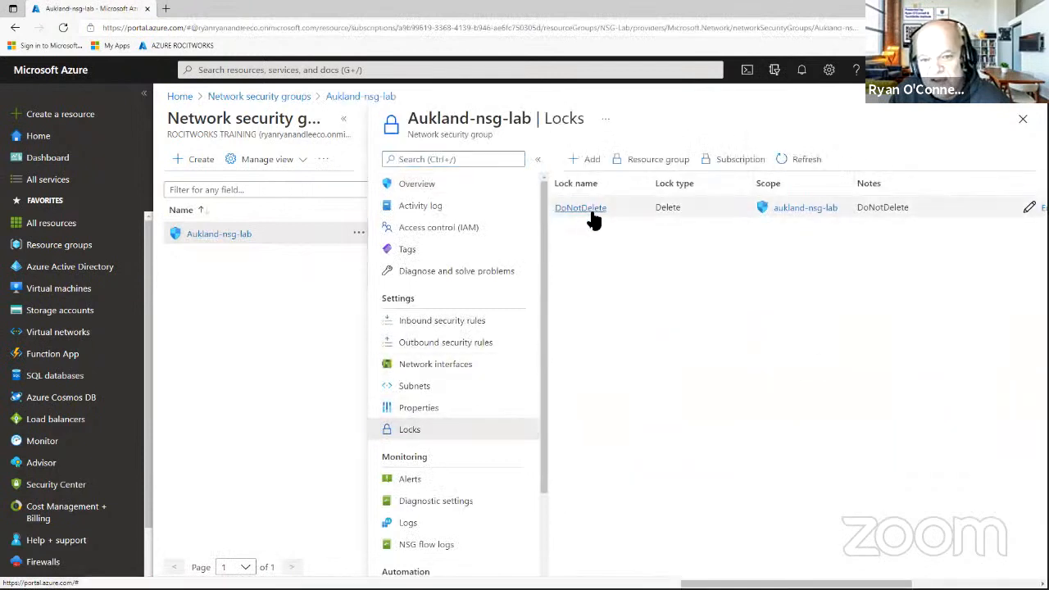
left_click(537, 159)
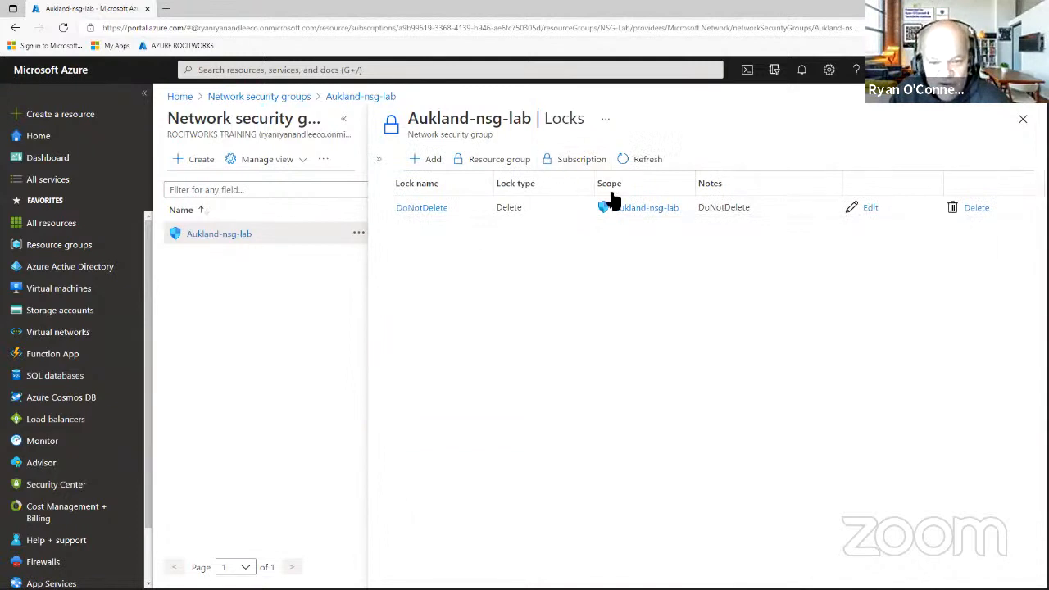
Edit the DoNotDelete lock to type Read-only with the note text 'Read' and save.
left_click(870, 210)
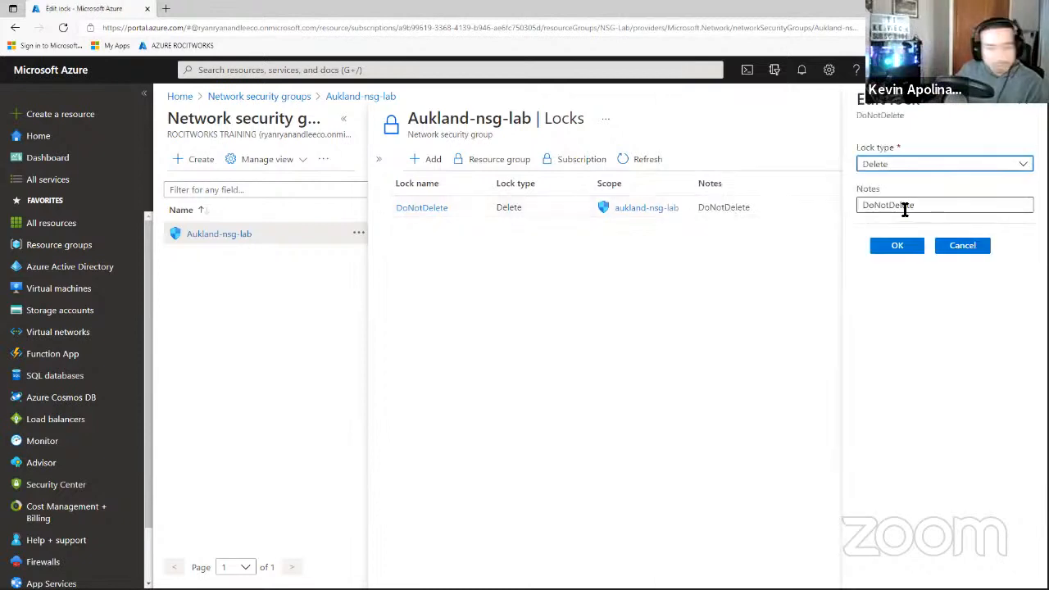
left_click(949, 167)
left_click(913, 183)
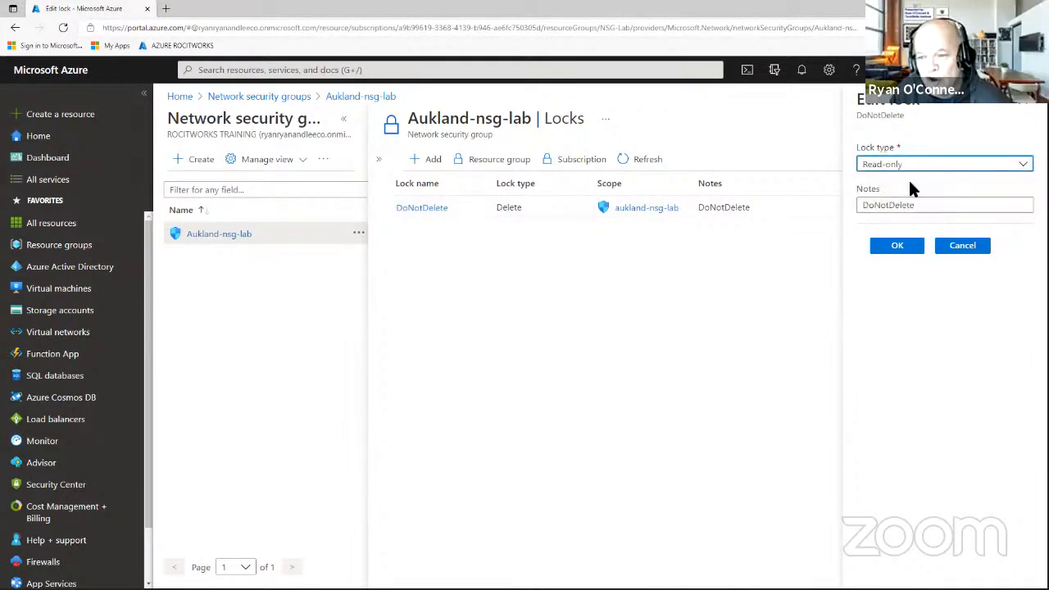
left_click_drag(915, 205, 847, 211)
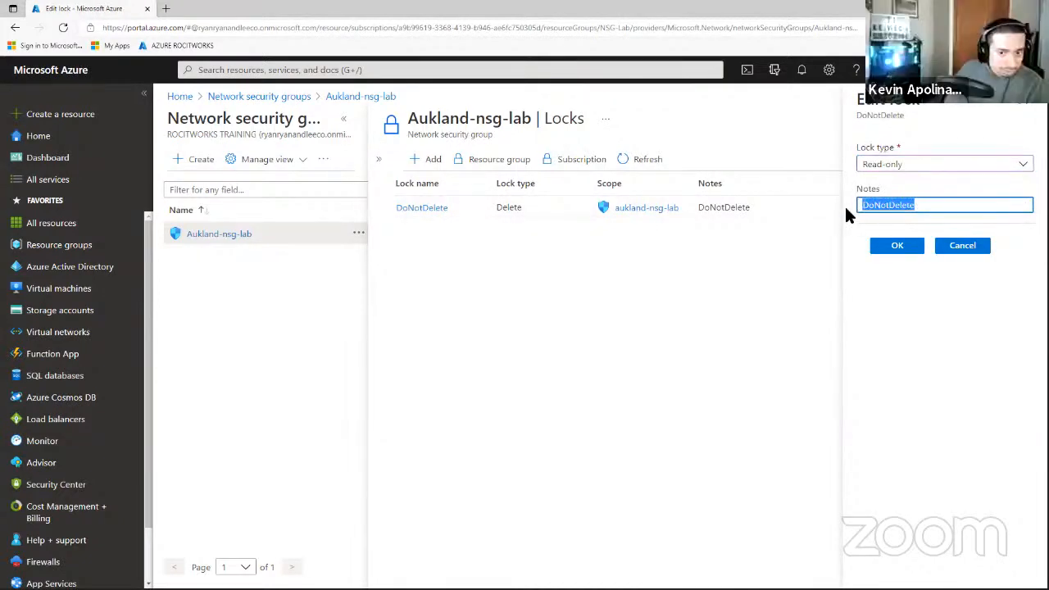
type("Reda")
key("BackSpace")
key("BackSpace")
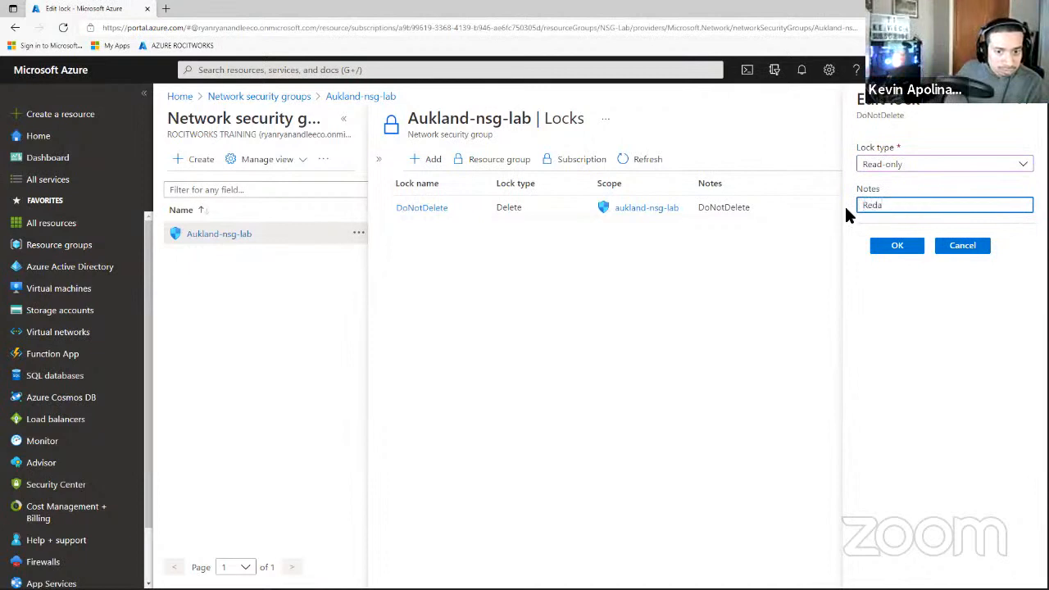
type("ad")
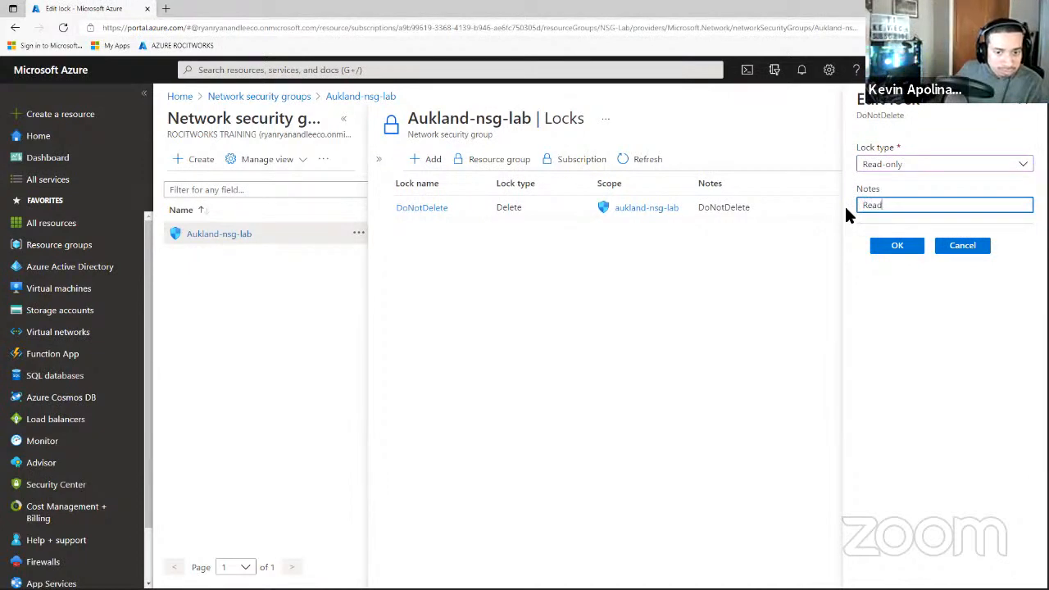
left_click(903, 249)
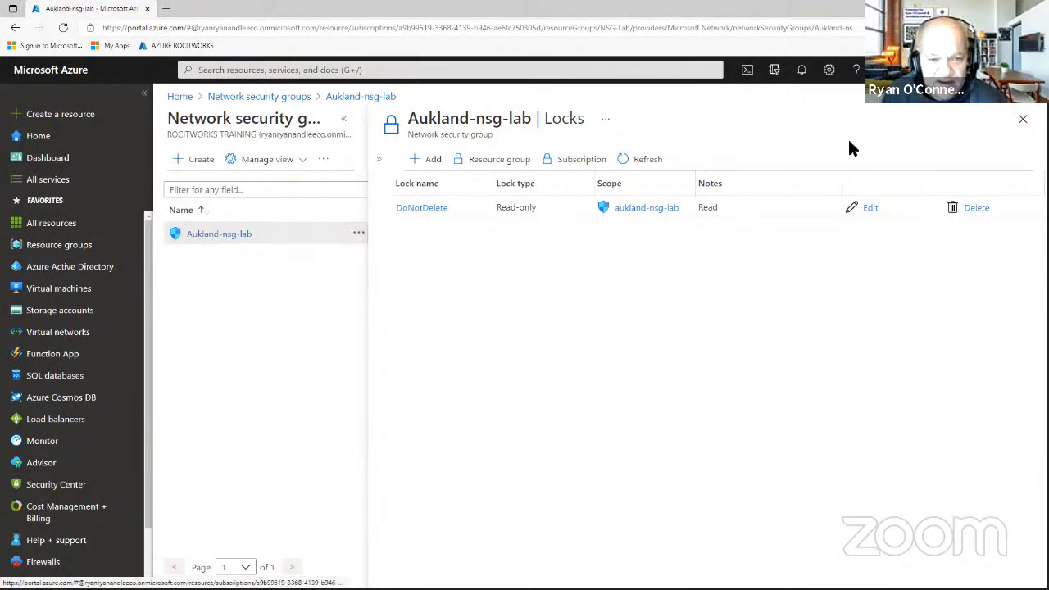
Open Aukland-nsg-lab's inbound security rules and start adding a new inbound rule.
left_click(1022, 123)
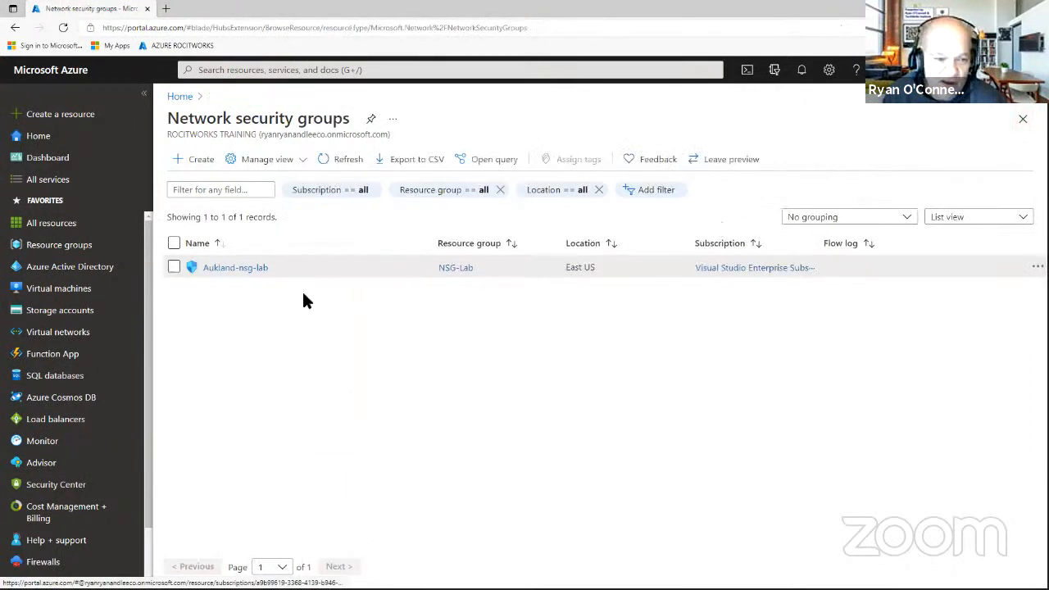
left_click(244, 268)
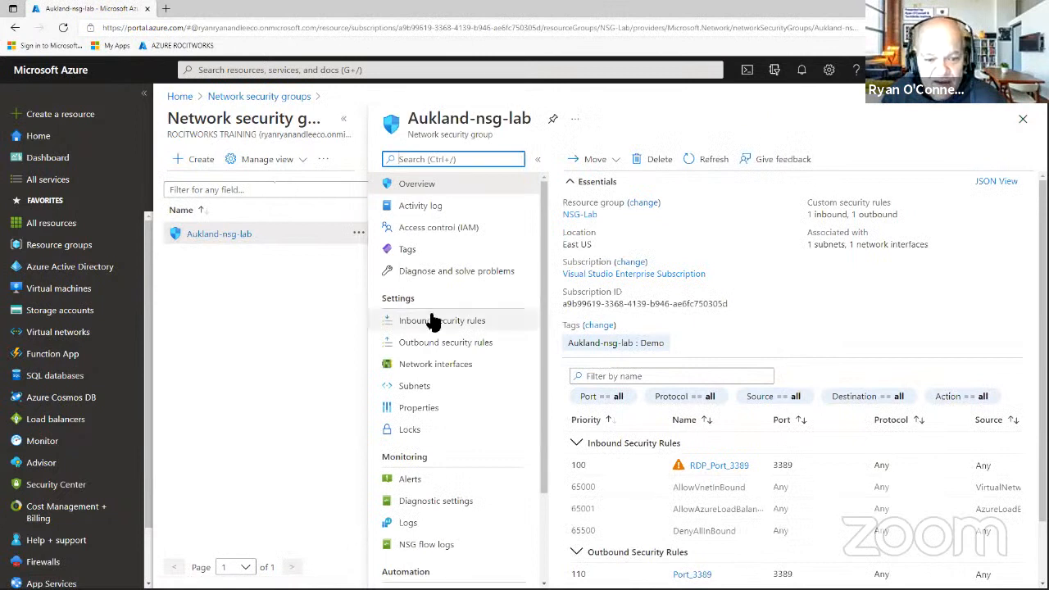
left_click(443, 322)
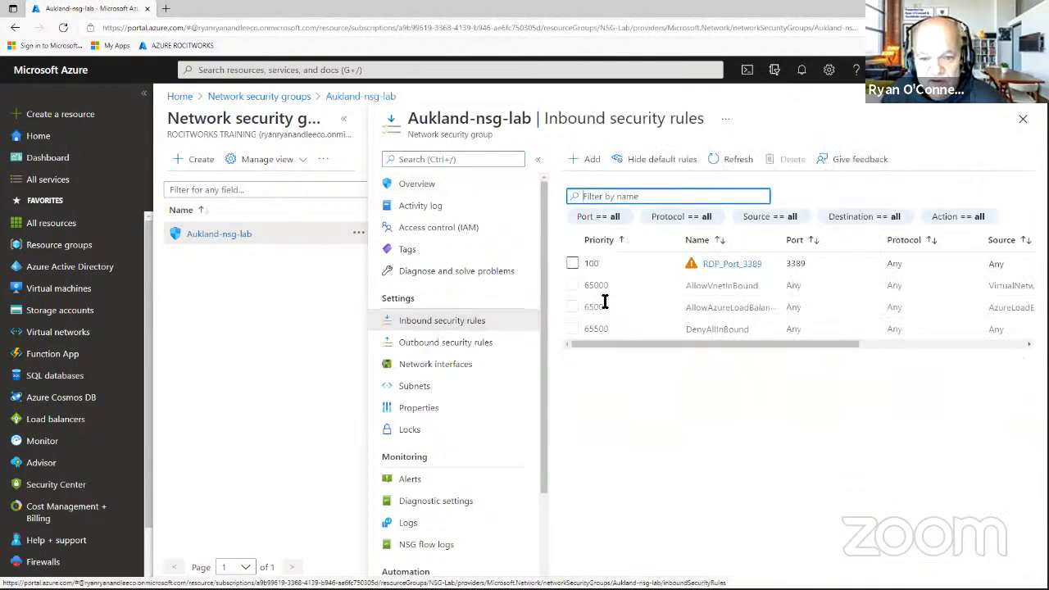
left_click(585, 161)
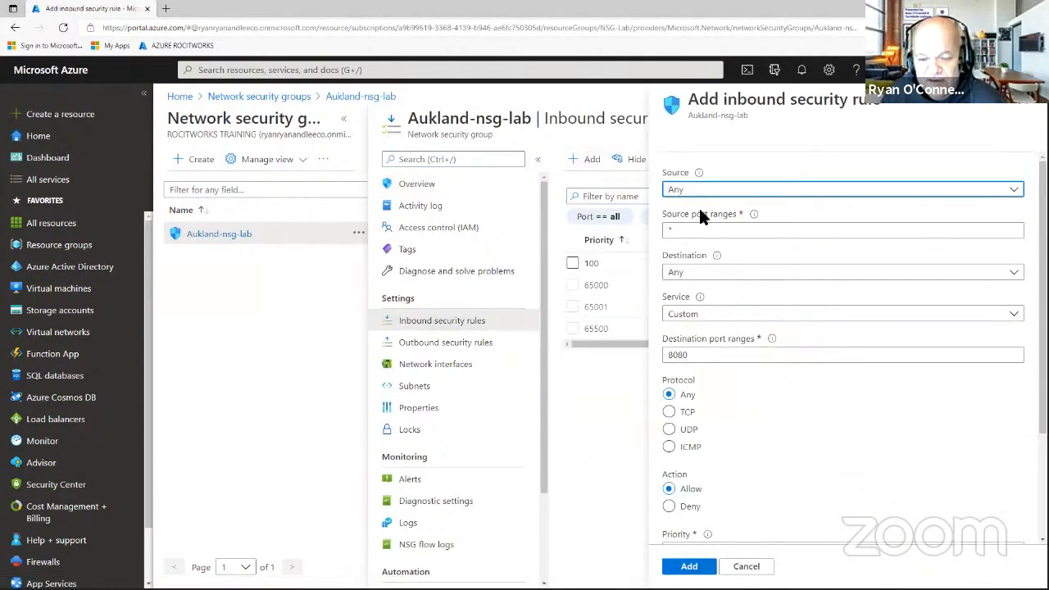
scroll(721, 340, "down", 3)
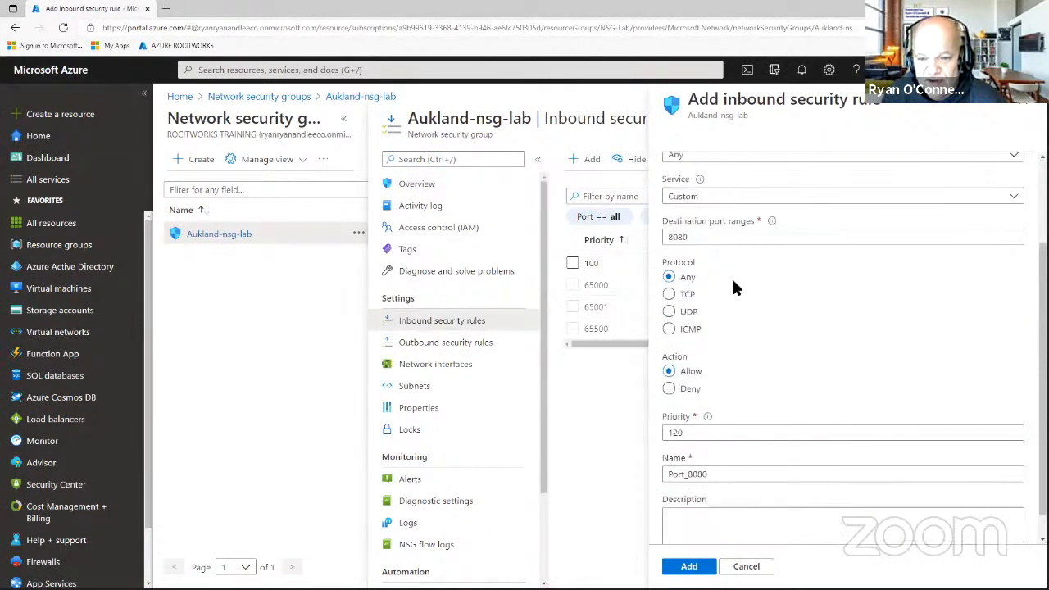
Set the rule's service to HTTPS (port 443), edit its name, submit it, and refresh the list.
left_click(728, 199)
left_click(682, 238)
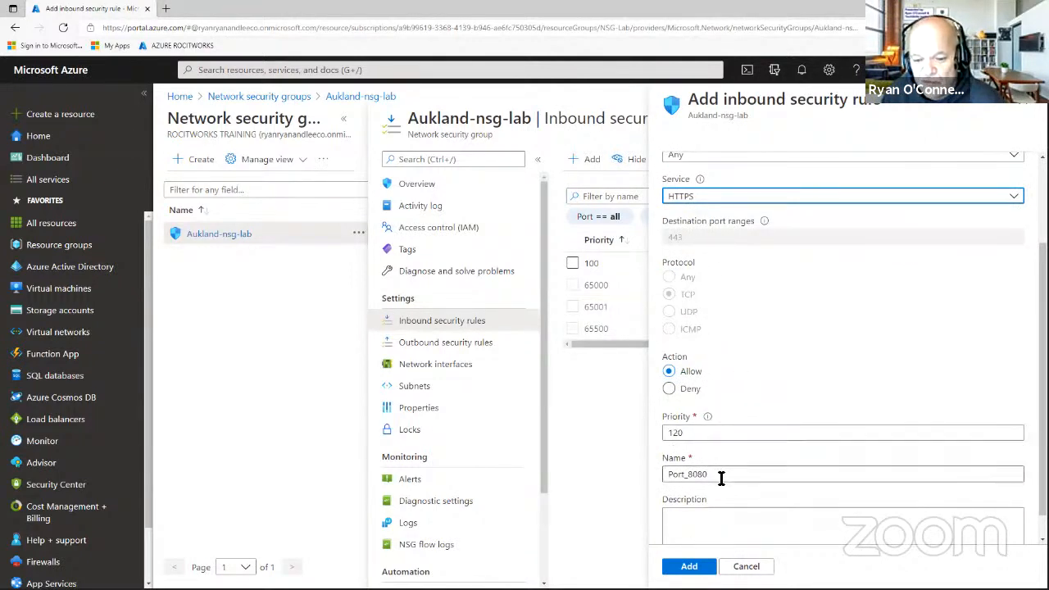
scroll(719, 361, "up", 3)
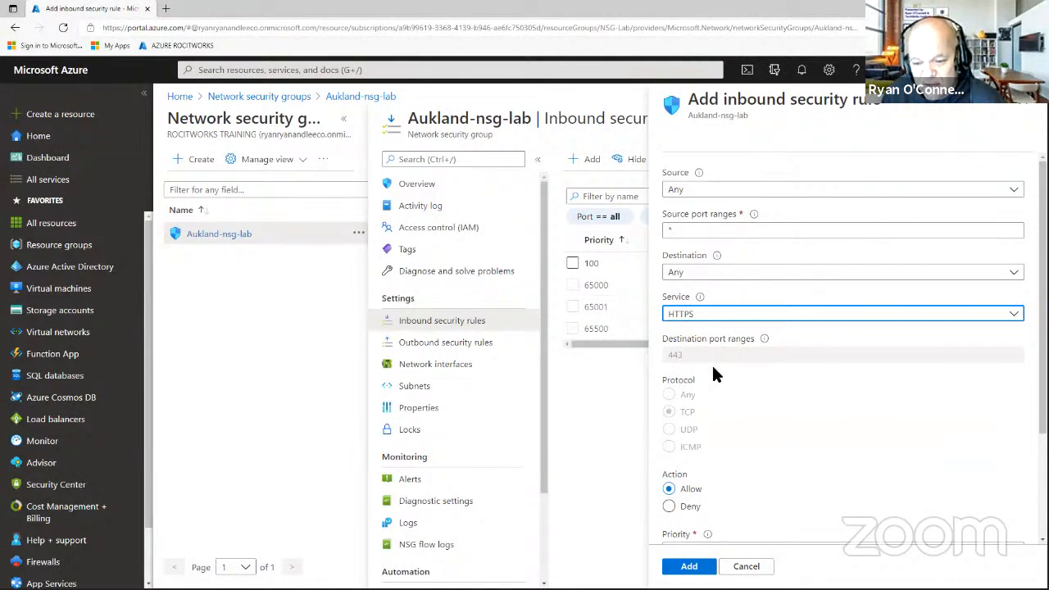
scroll(713, 373, "down", 3)
left_click(720, 446)
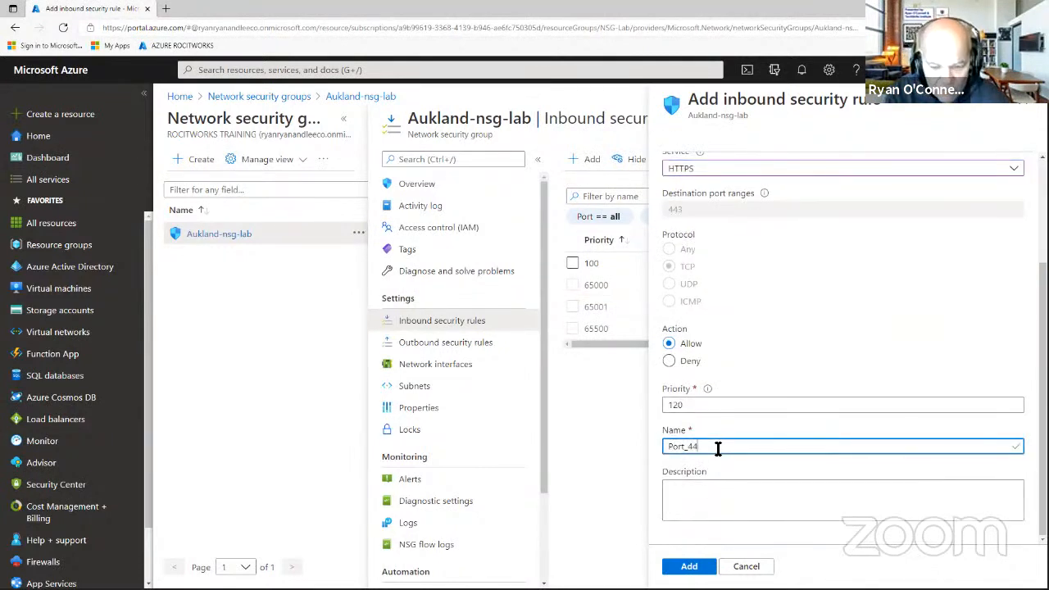
left_click(689, 567)
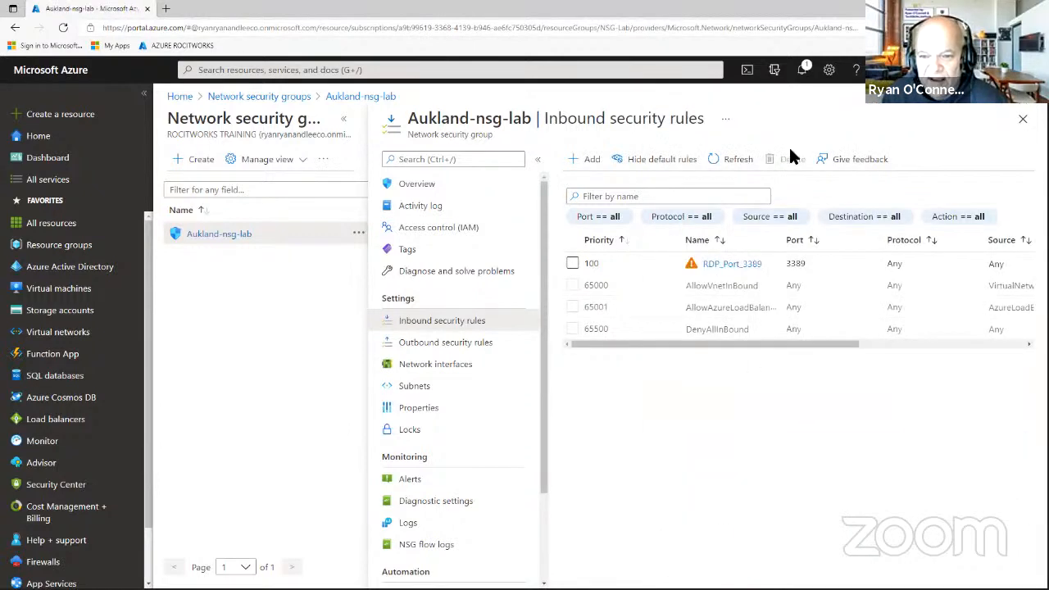
left_click(736, 157)
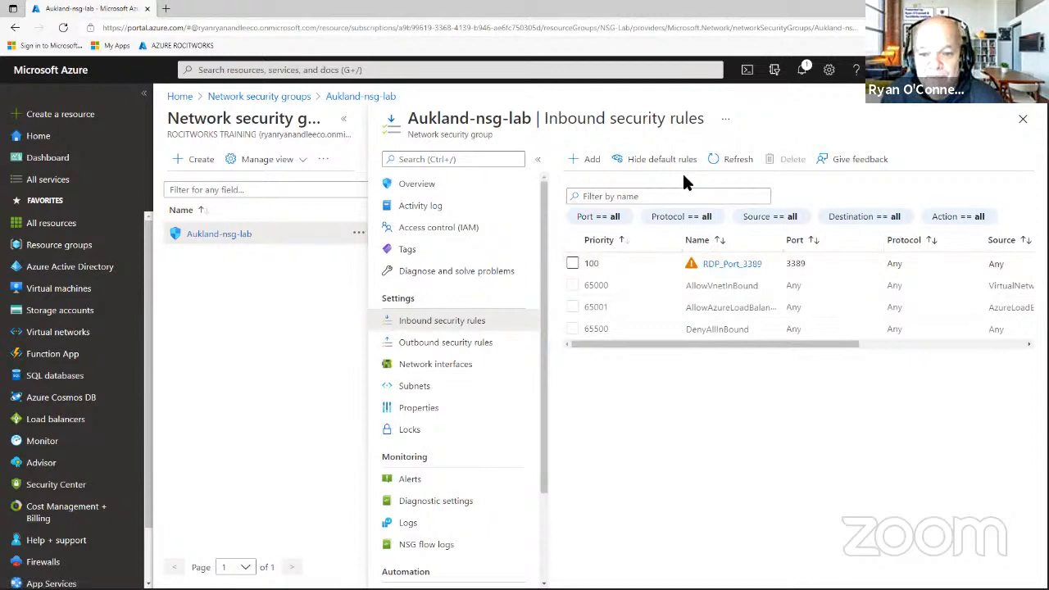
Delete the DoNotDelete lock from Aukland-nsg-lab's Locks list.
left_click(410, 429)
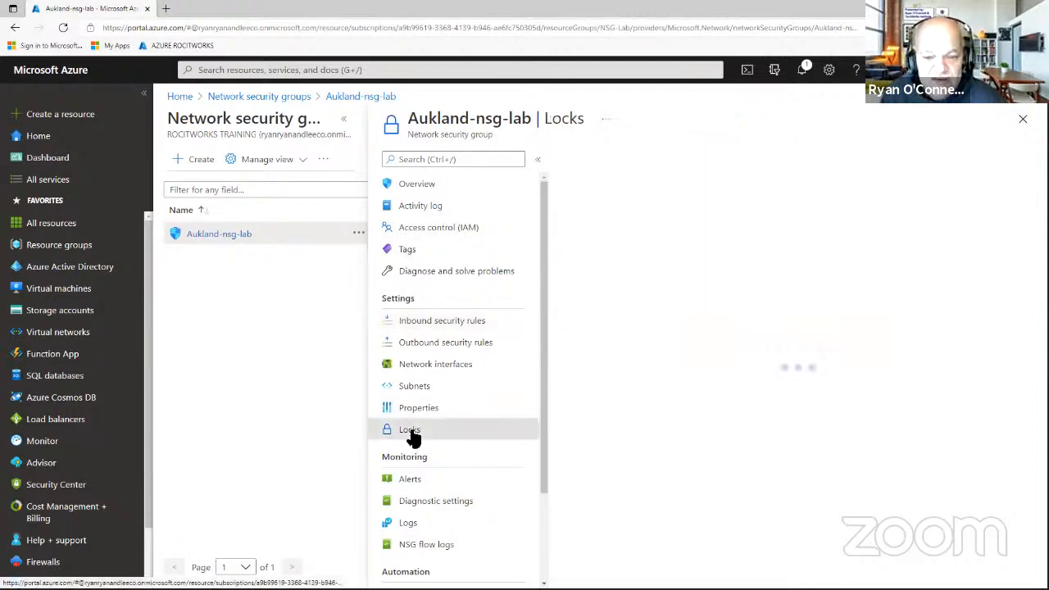
left_click(531, 159)
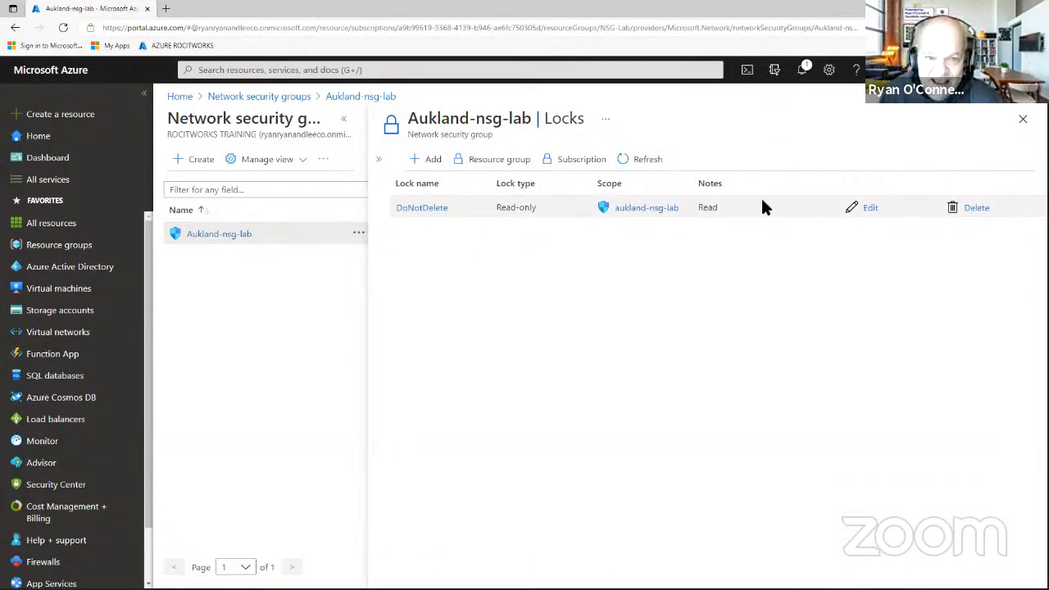
left_click(976, 208)
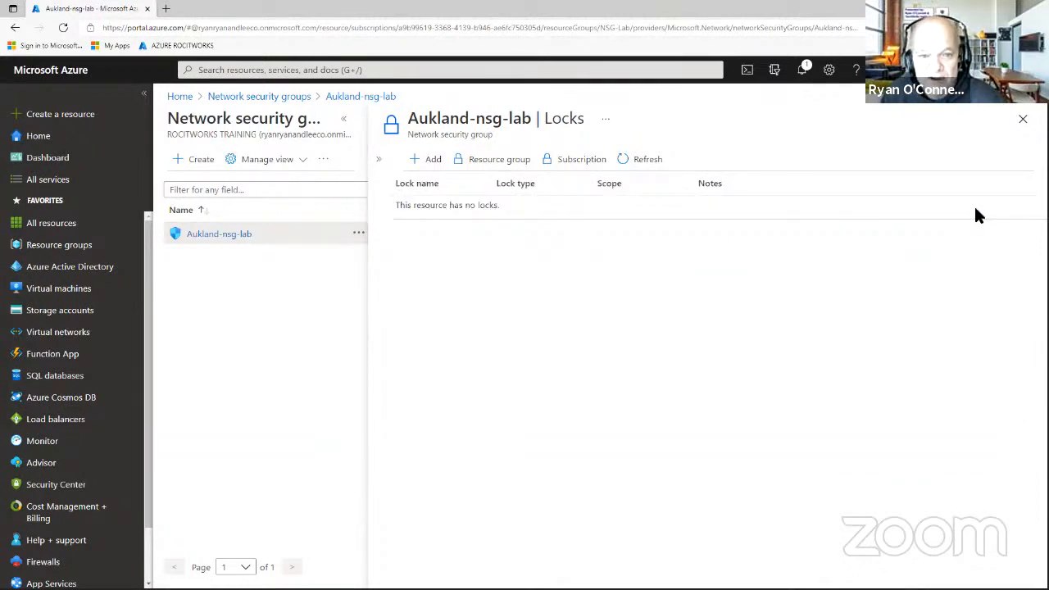
Open Aukland-nsg-lab's Tags page and inspect the Aukland-nsg-lab : Demo tag.
left_click(1022, 121)
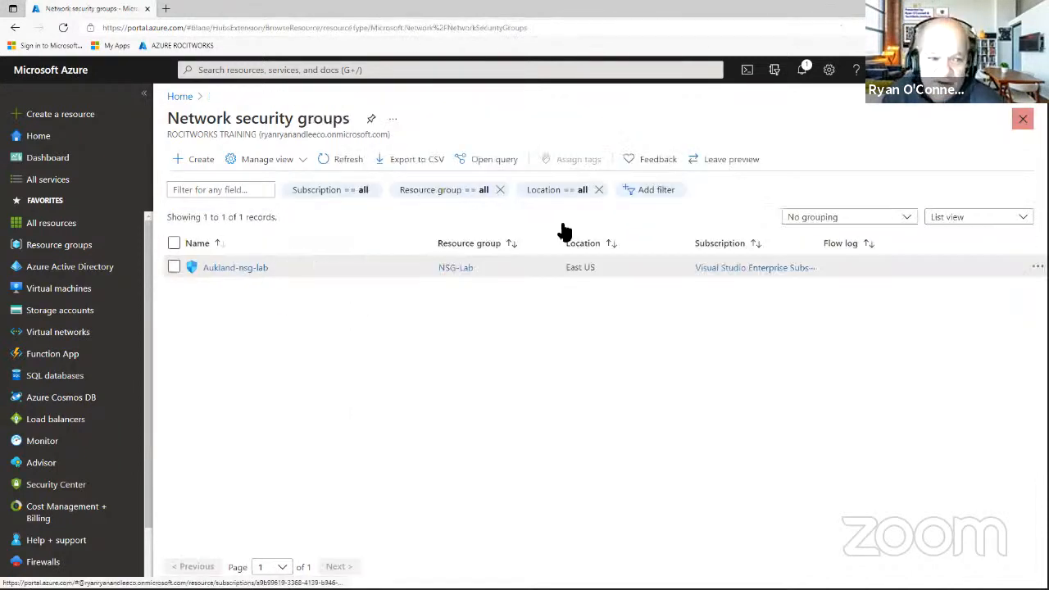
left_click(233, 269)
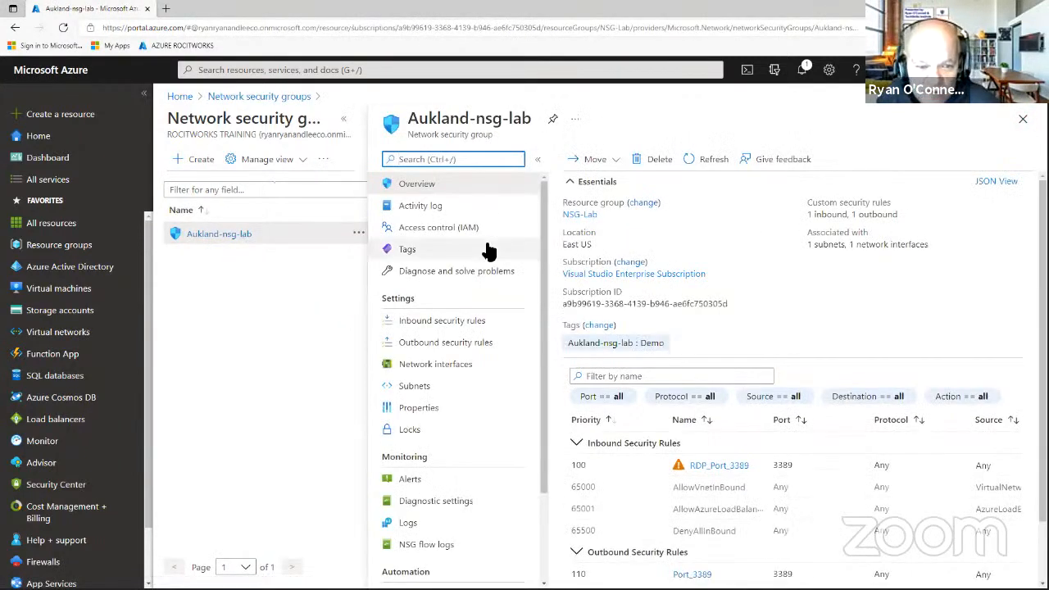
left_click(407, 250)
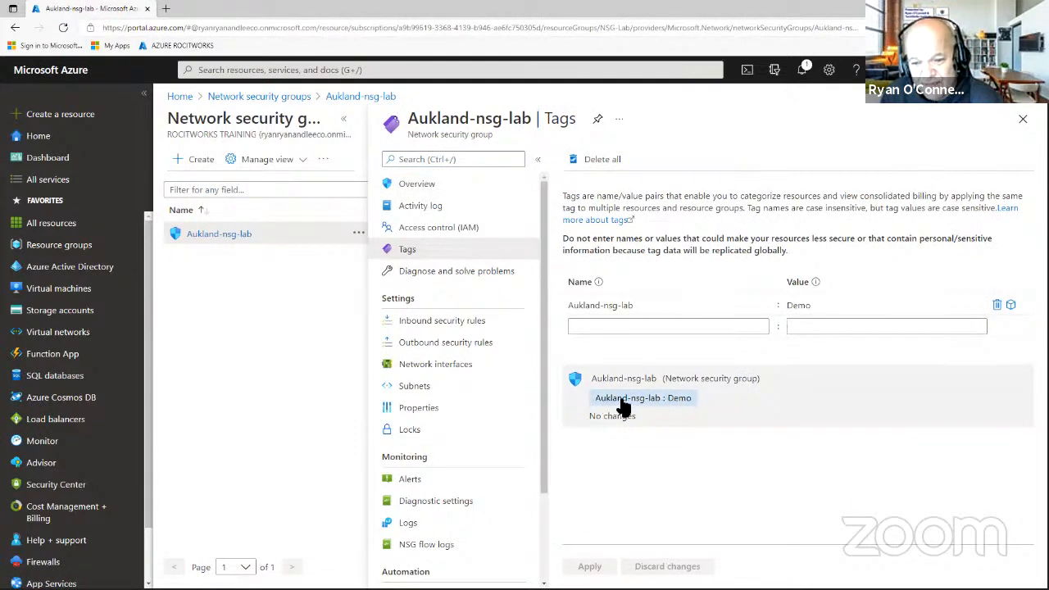
left_click(680, 410)
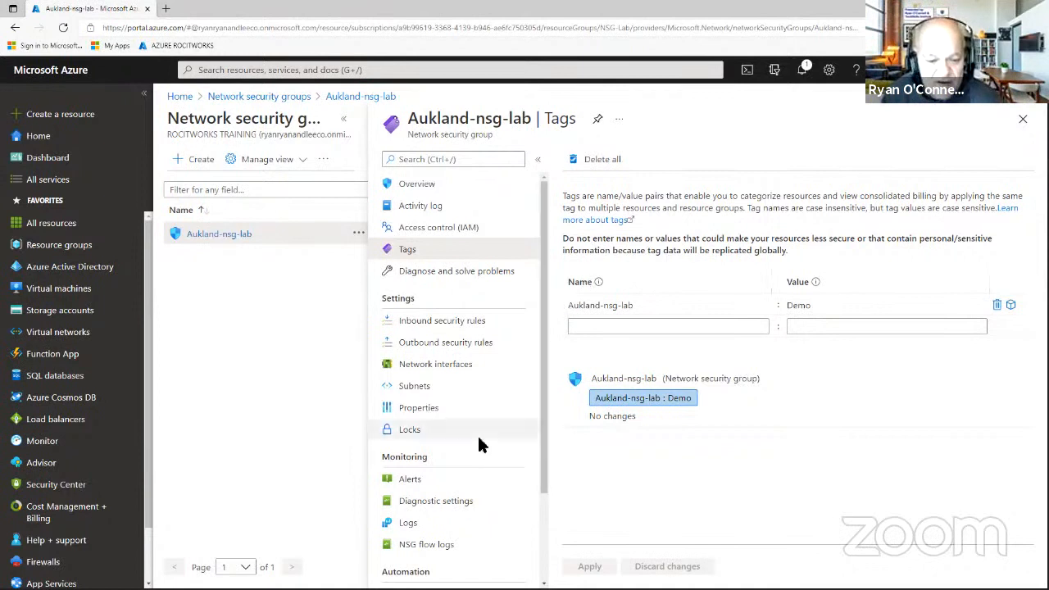
scroll(492, 418, "down", 3)
scroll(494, 426, "up", 3)
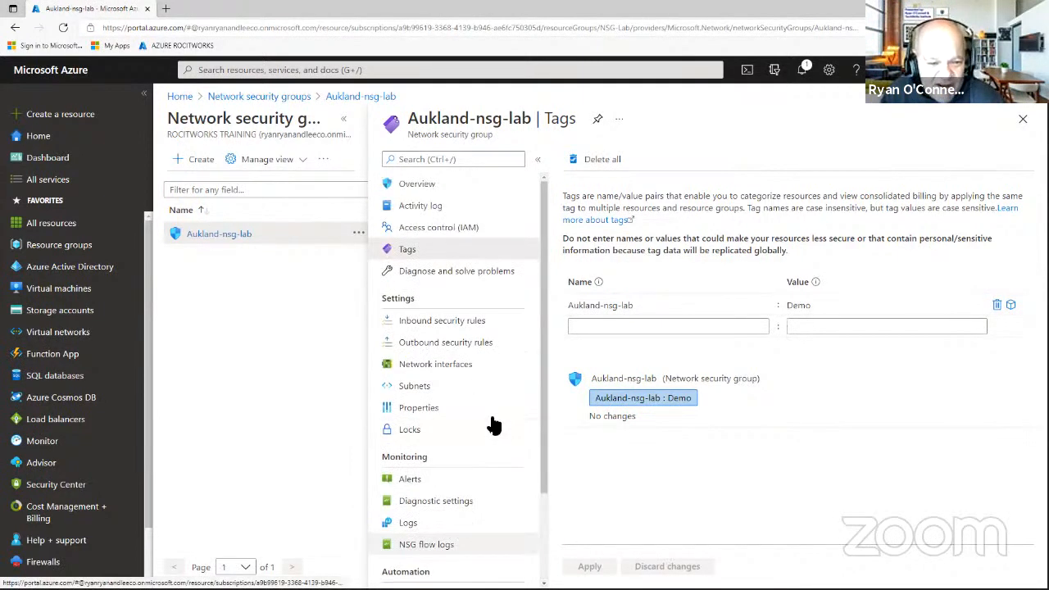
Review existing role assignments, then start a new assignment with the Log Analytics Reader role.
left_click(449, 230)
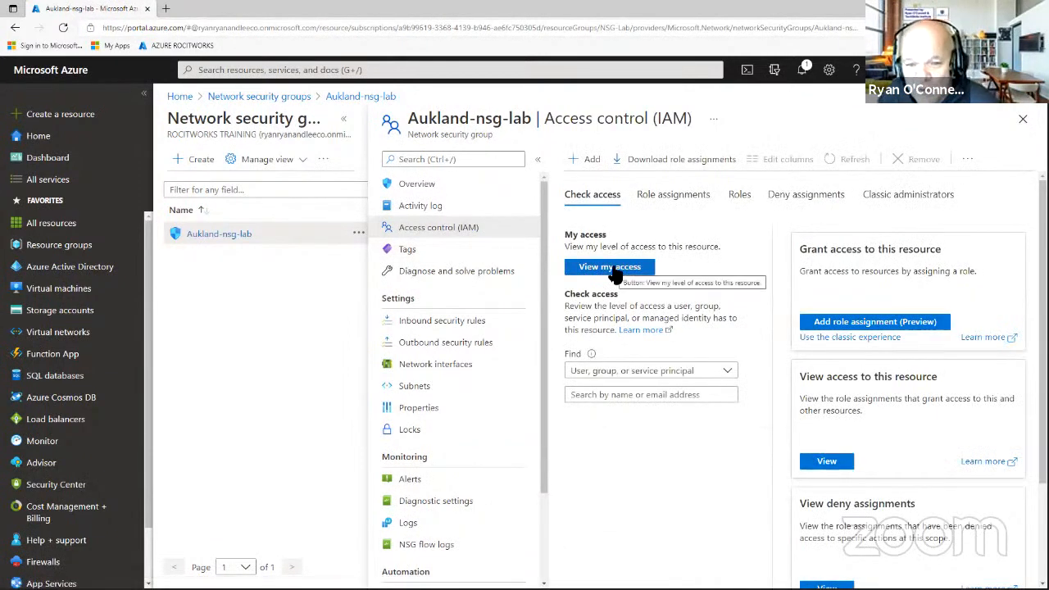
left_click(660, 200)
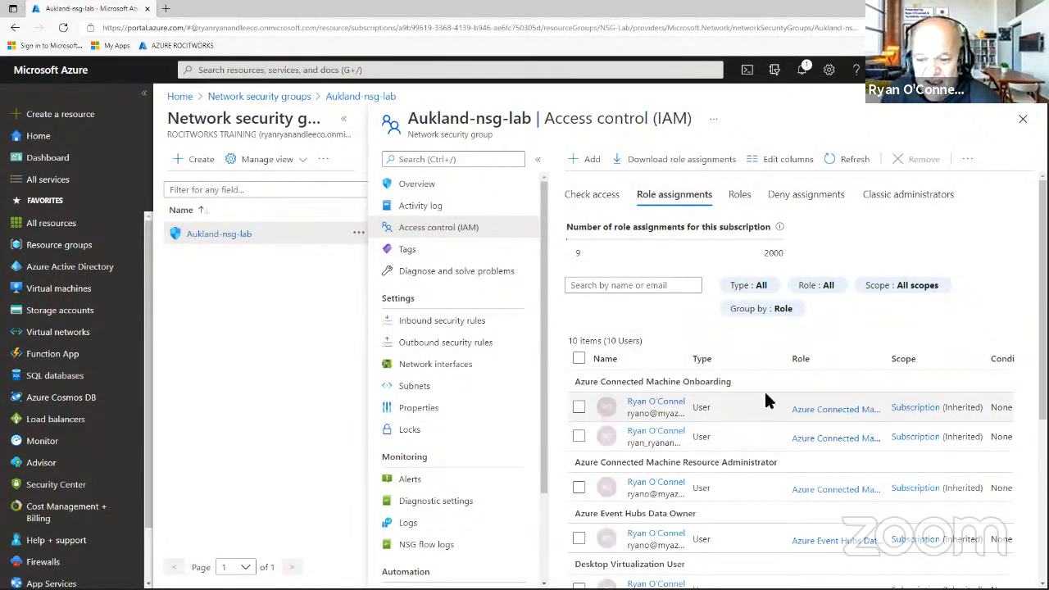
scroll(750, 390, "down", 3)
scroll(753, 396, "up", 3)
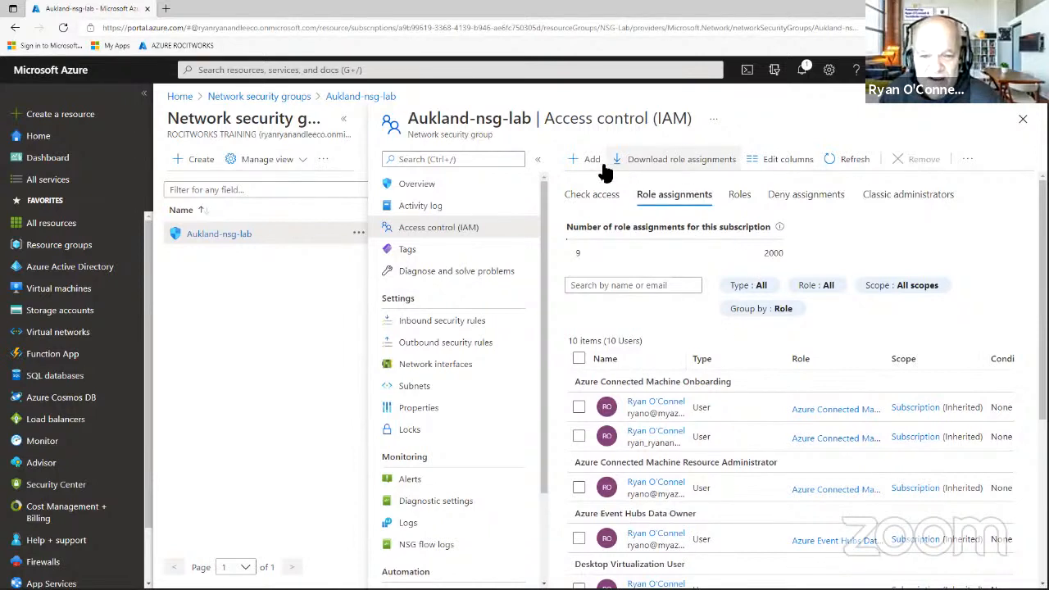
left_click(574, 159)
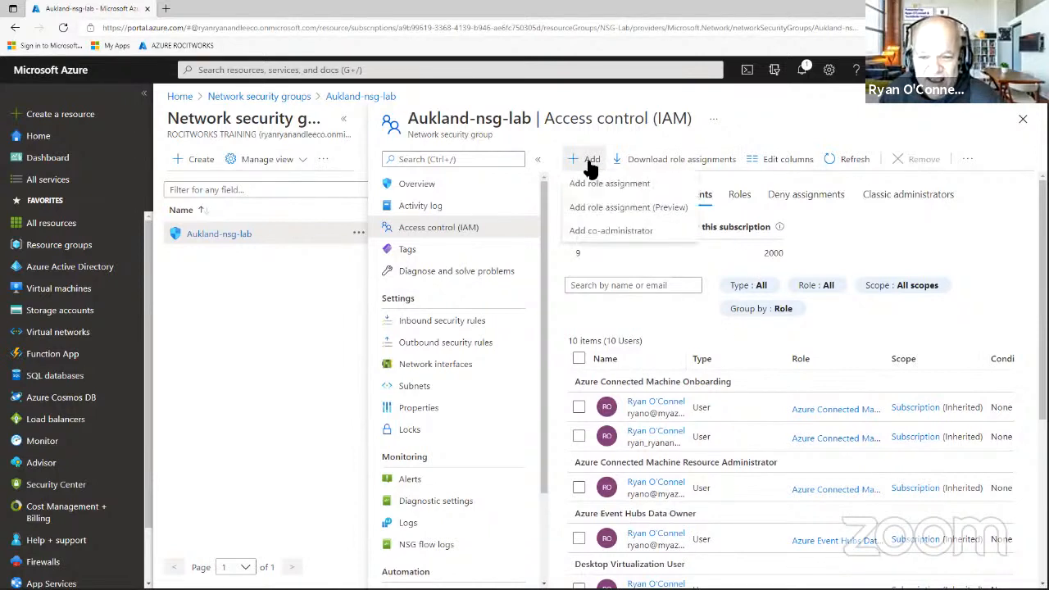
left_click(631, 212)
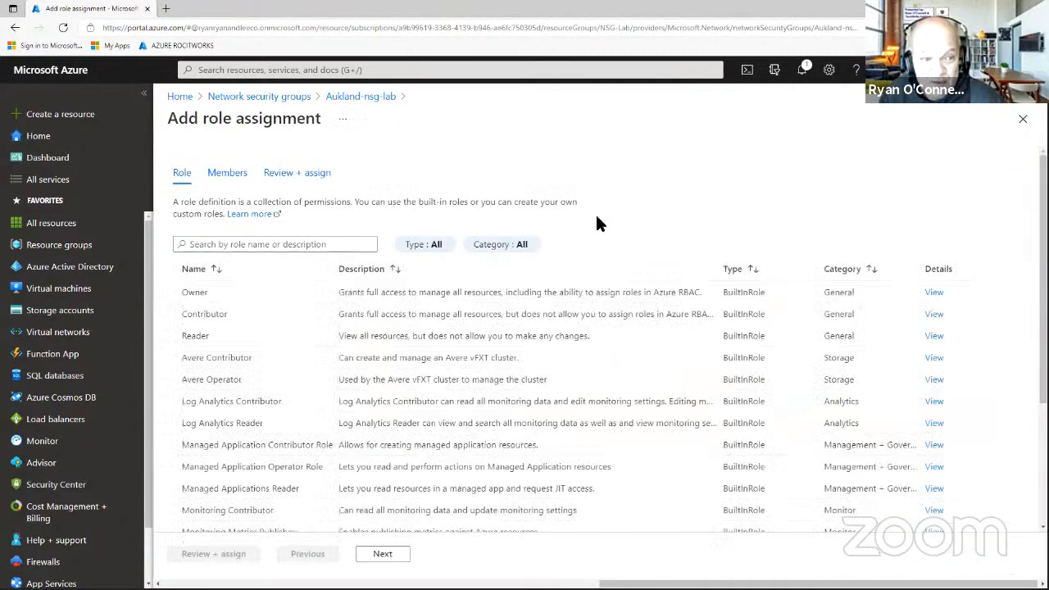
scroll(373, 308, "down", 2)
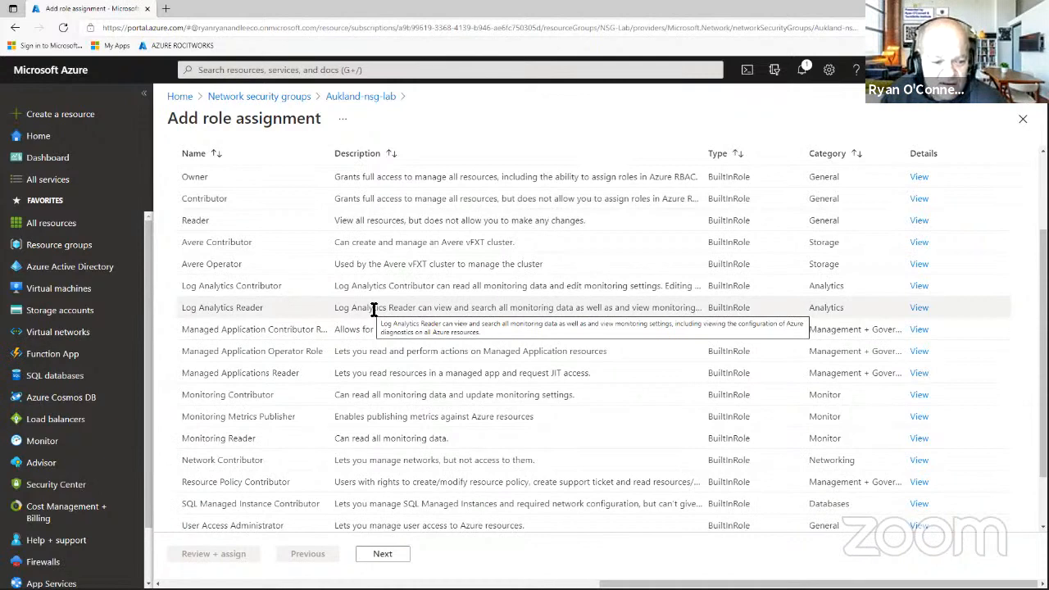
scroll(373, 309, "down", 1)
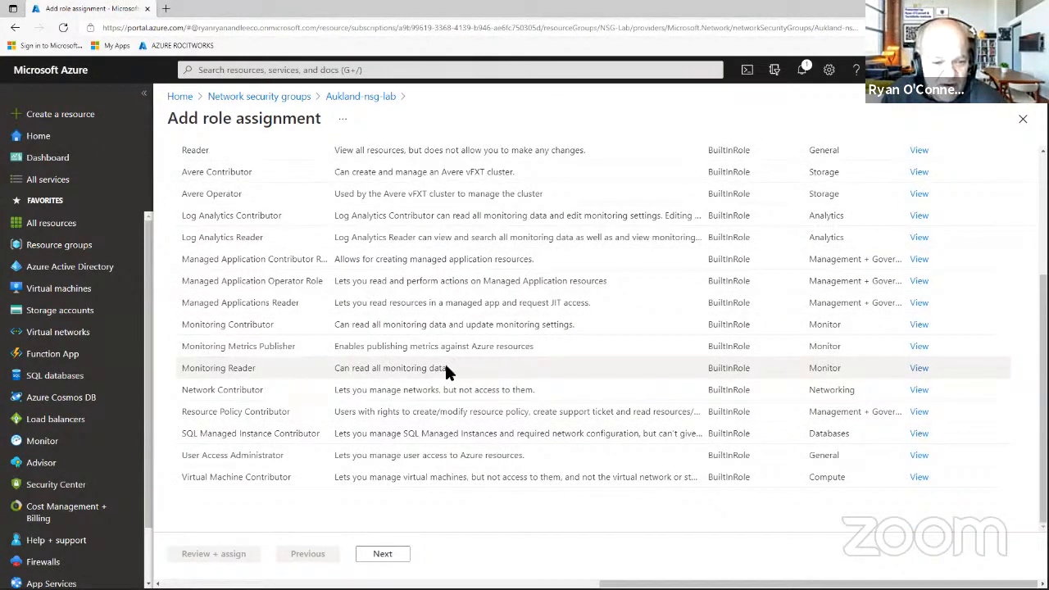
left_click_drag(449, 368, 336, 368)
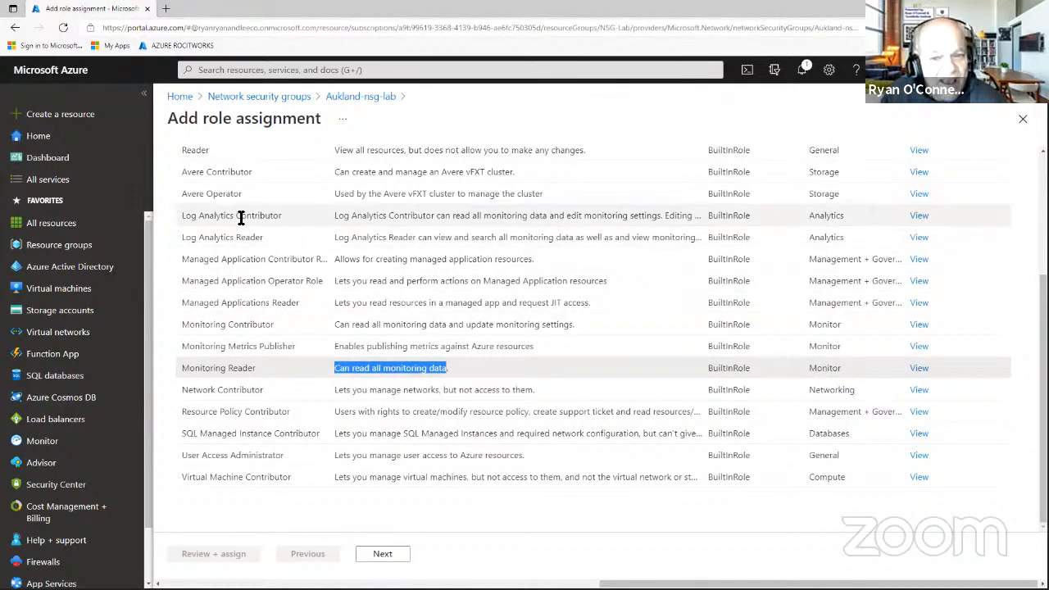
left_click(234, 239)
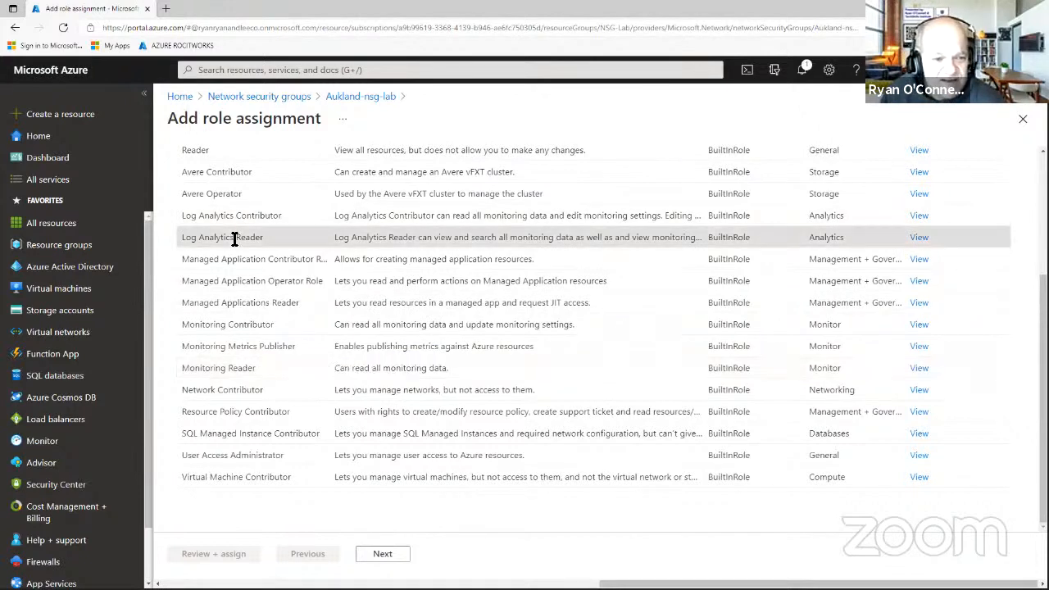
left_click(398, 556)
Select the user as member, review and assign the role, then close Access control.
left_click(313, 285)
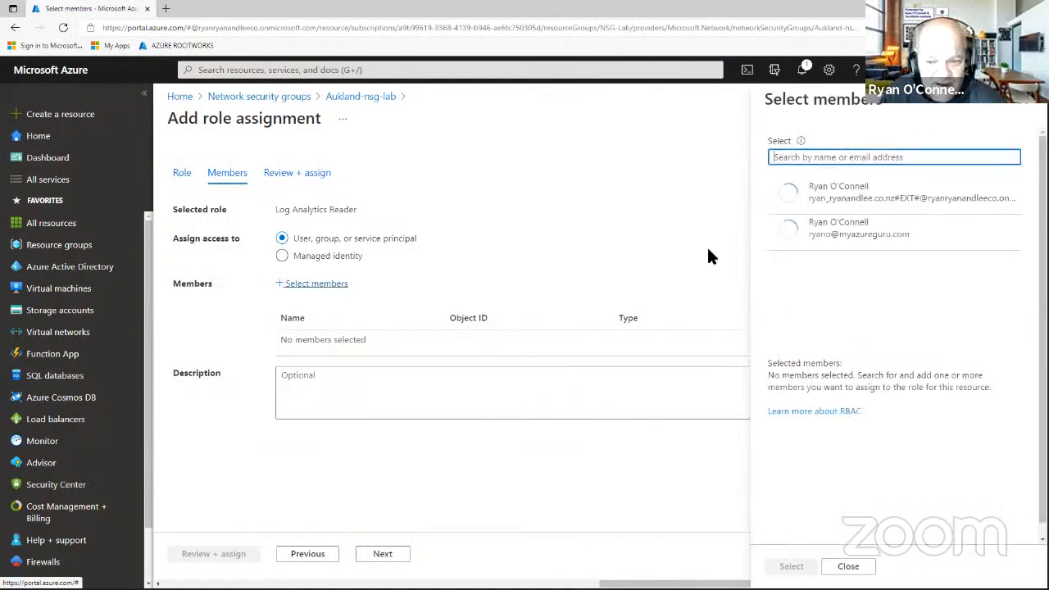
left_click(840, 230)
left_click(791, 565)
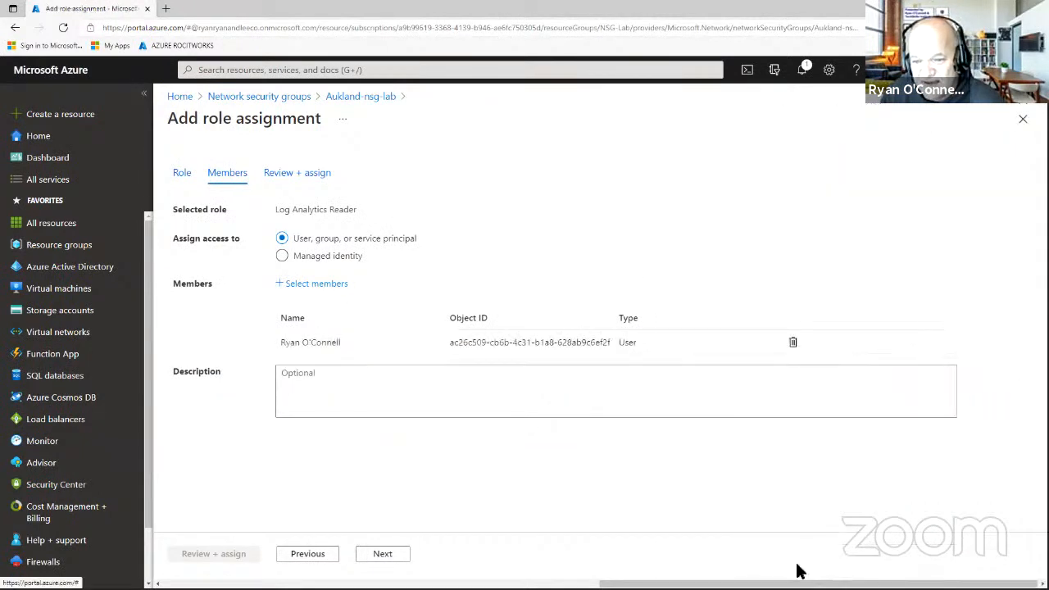
left_click(382, 555)
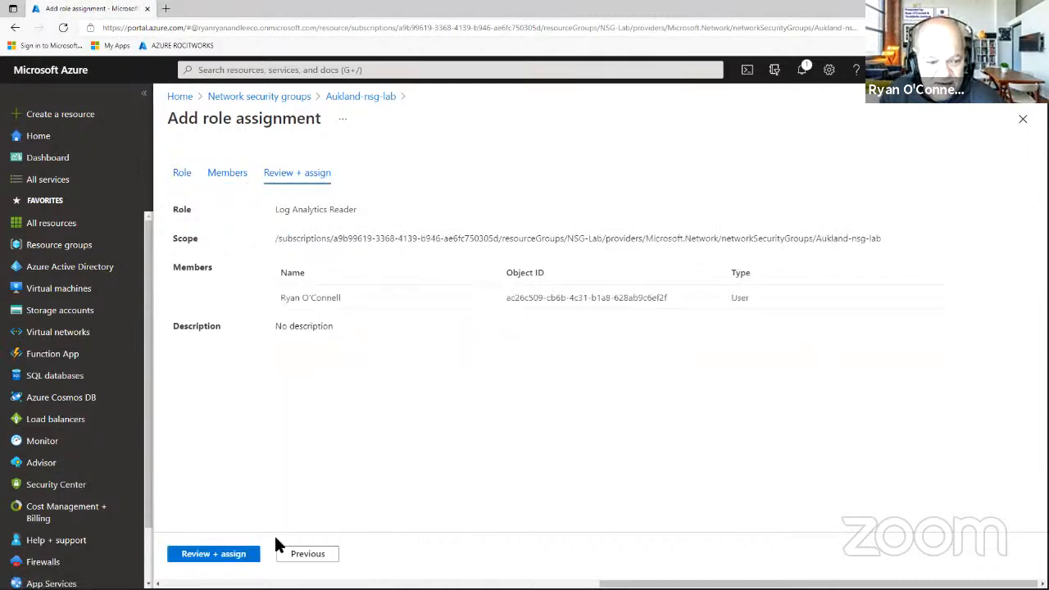
left_click(238, 557)
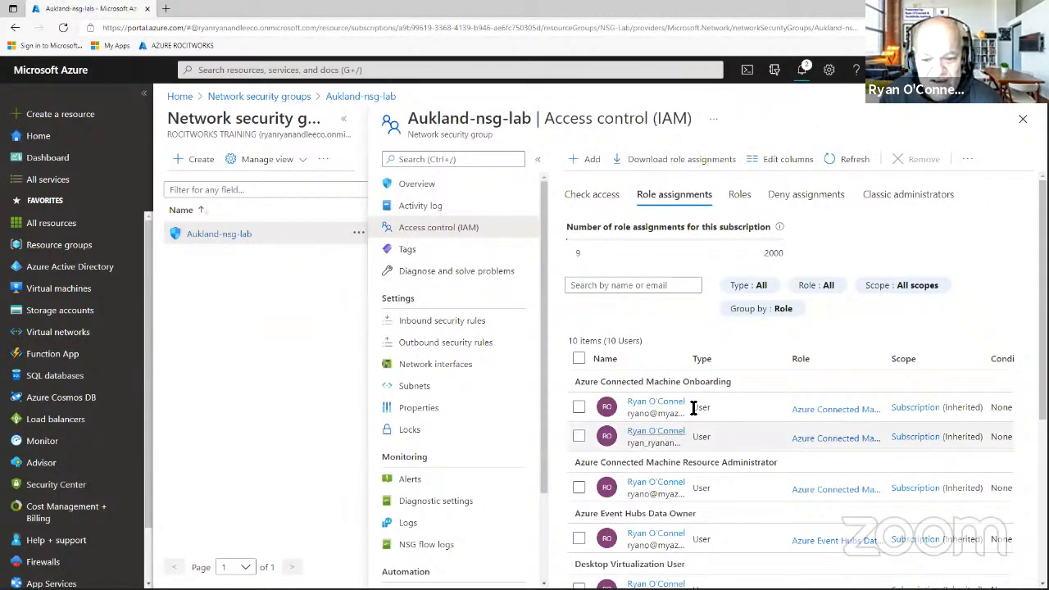
scroll(695, 404, "down", 3)
scroll(694, 404, "down", 2)
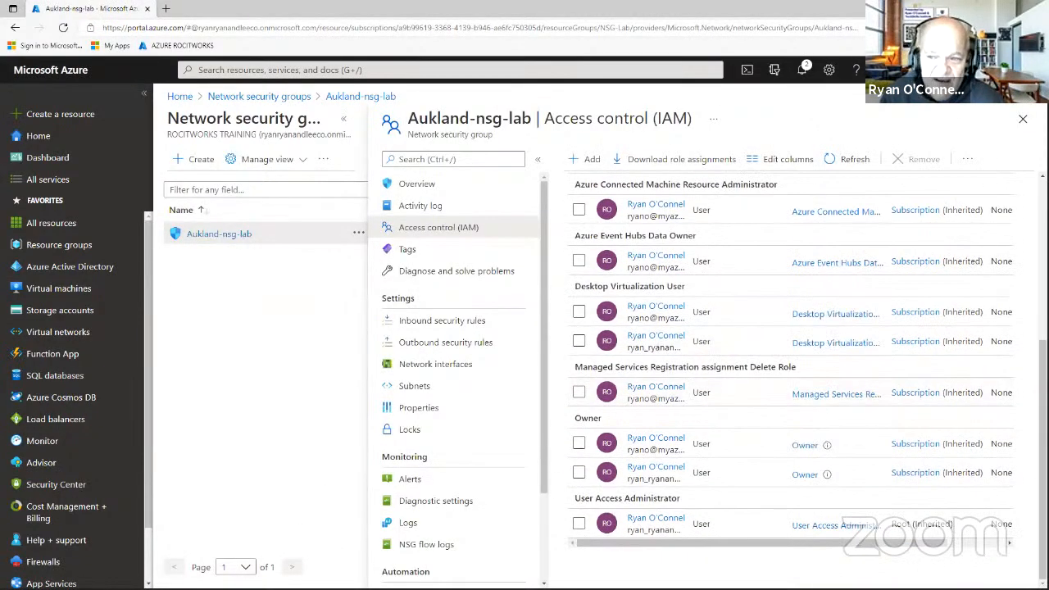
left_click(1022, 120)
Open Aukland-nsg-lab's Logs, browse Diagnostics, Preview Data and Security queries, and run 'Show logs from AzureMetrics table'.
left_click(238, 269)
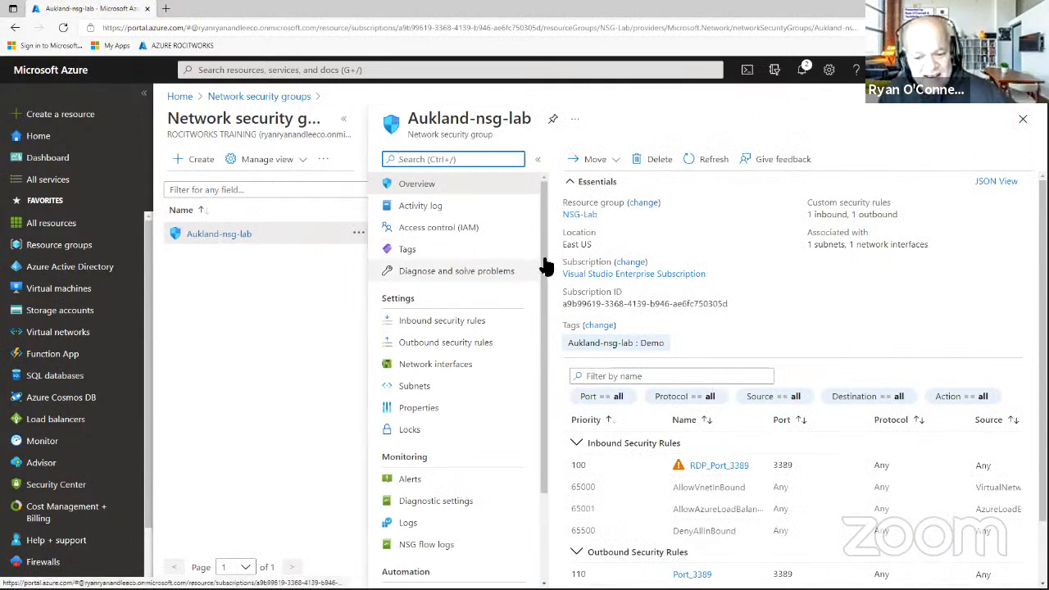
left_click(412, 522)
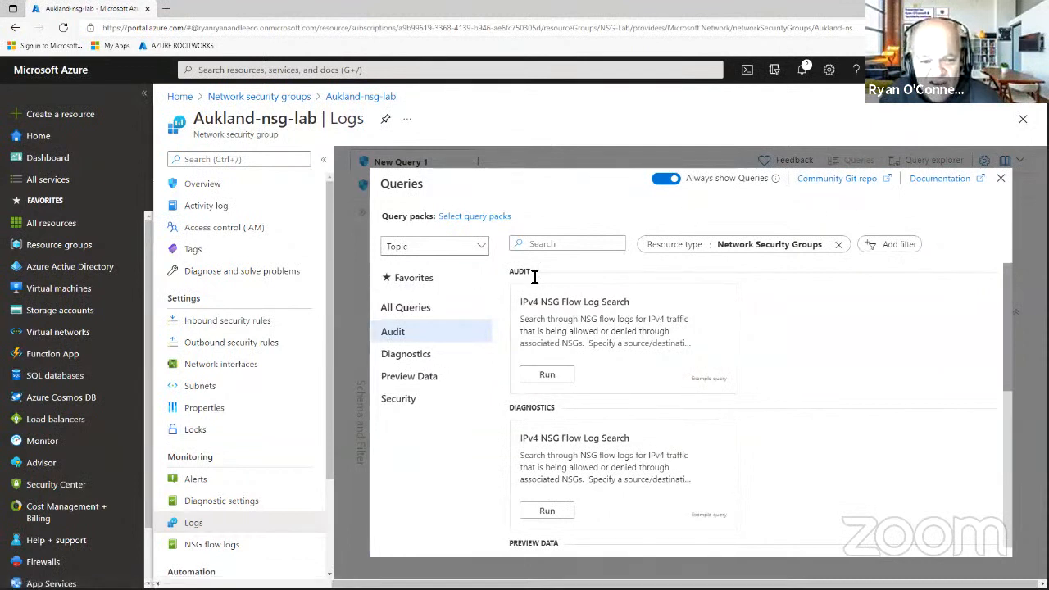
mouse_move(564, 324)
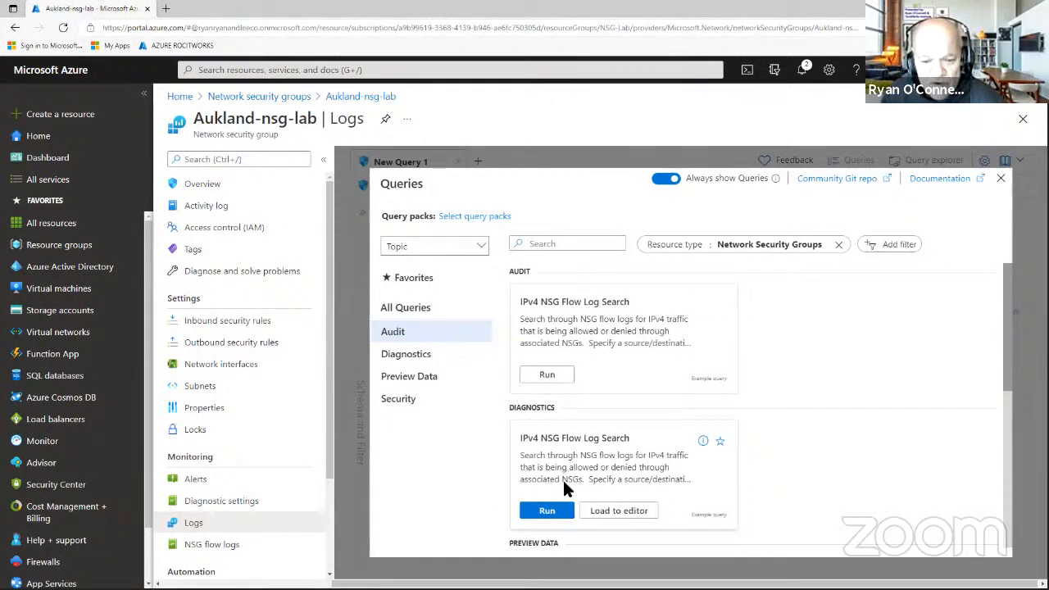
left_click(412, 358)
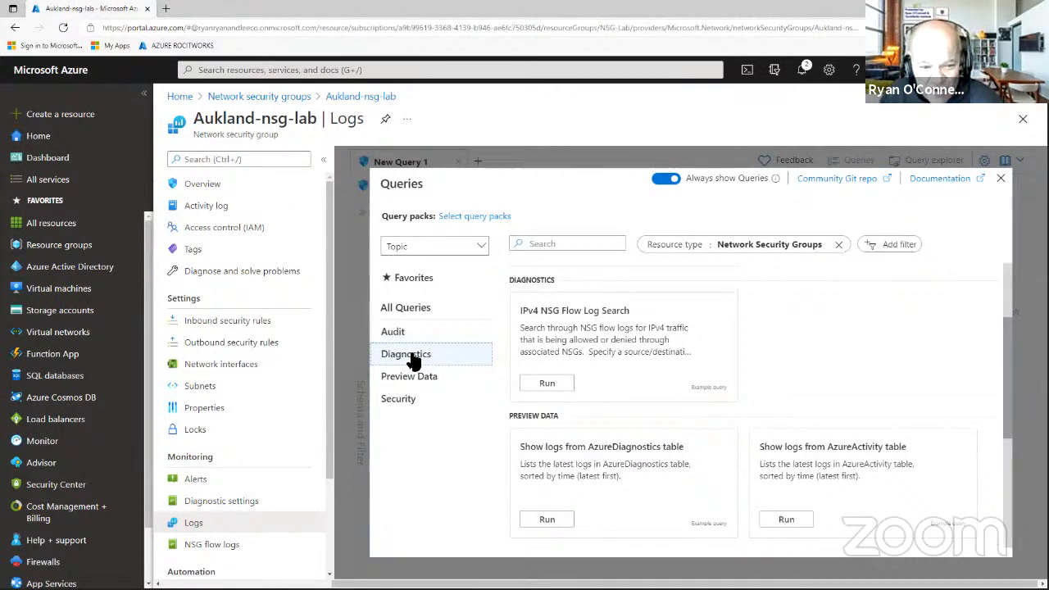
left_click(427, 385)
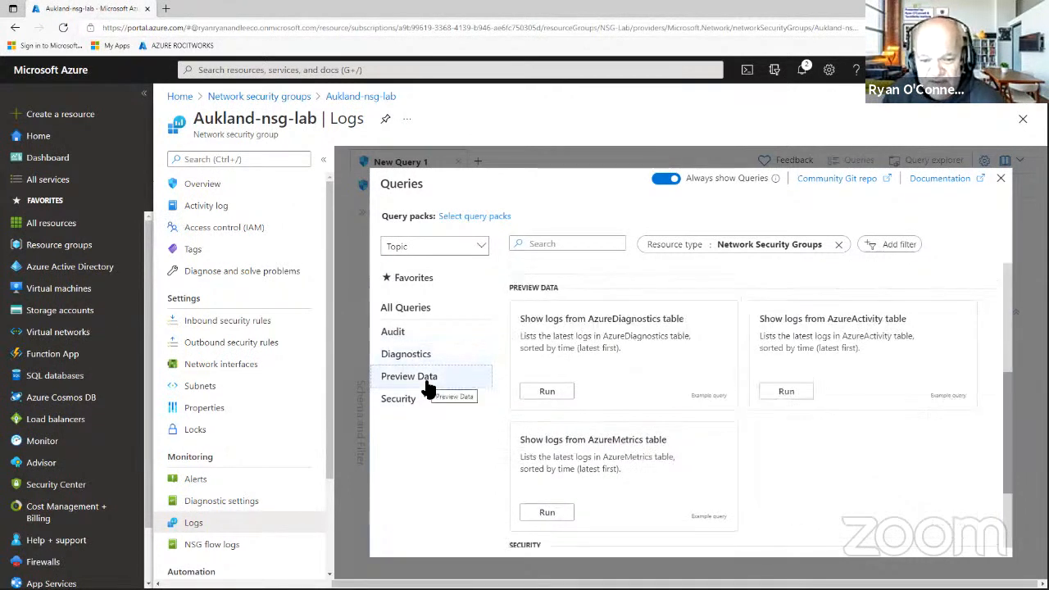
left_click(409, 402)
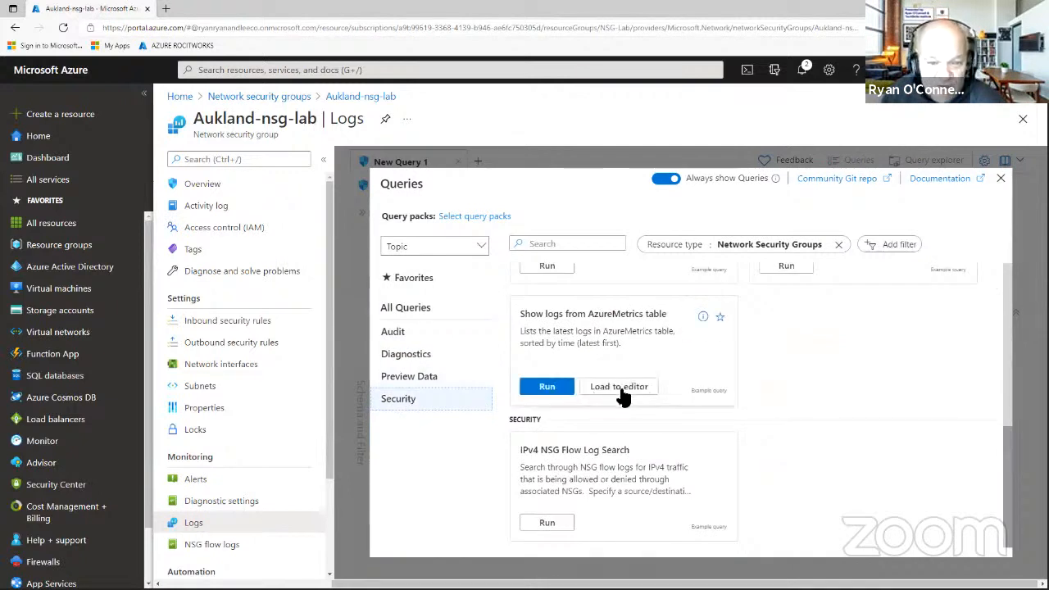
left_click(548, 387)
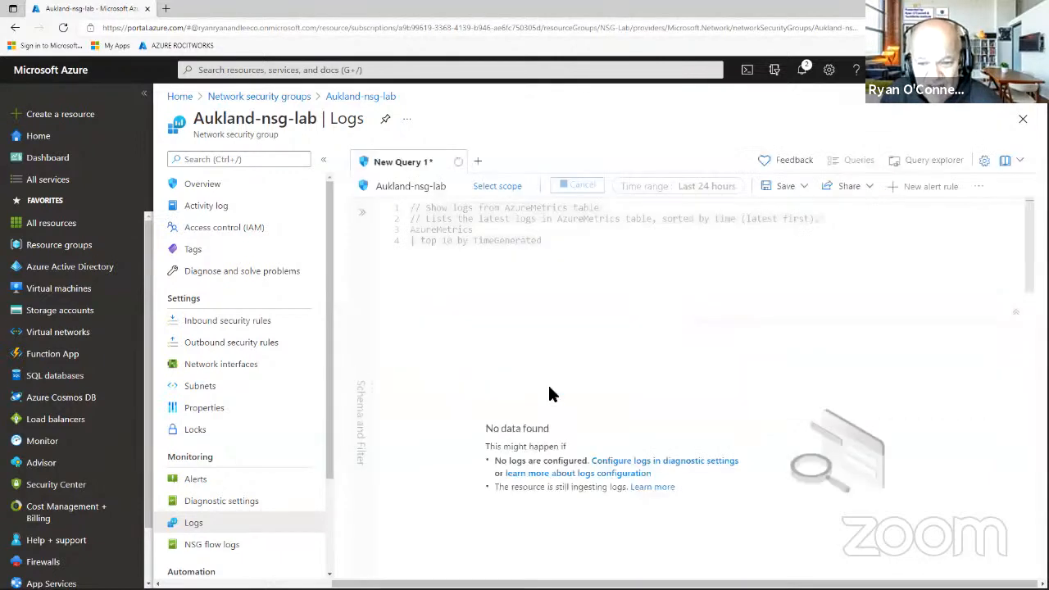
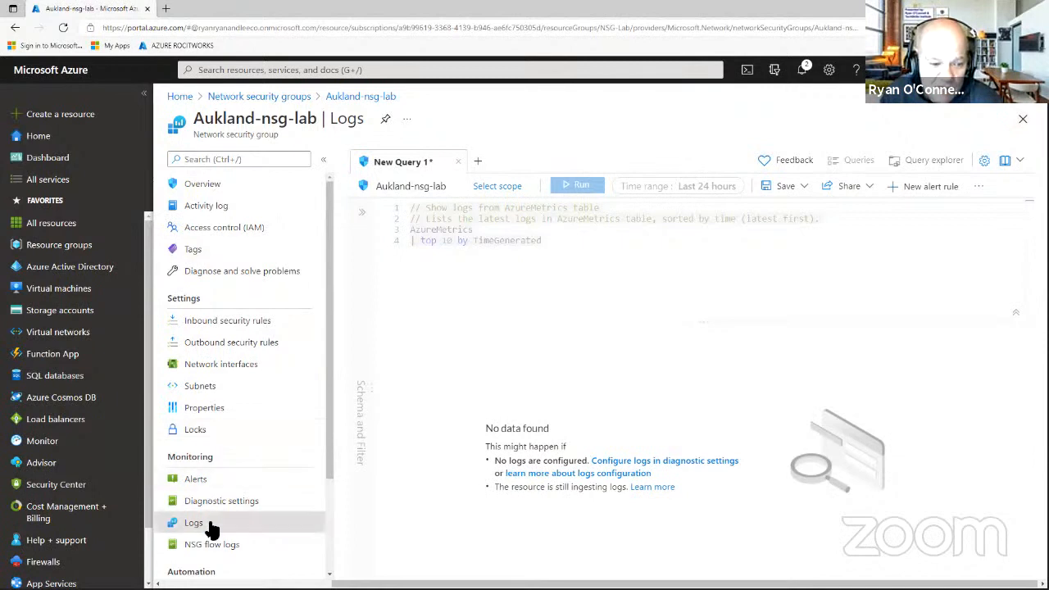
Discard the unsaved log query and open Aukland-nsg-lab's overview showing its security rules.
left_click(1022, 119)
left_click(576, 86)
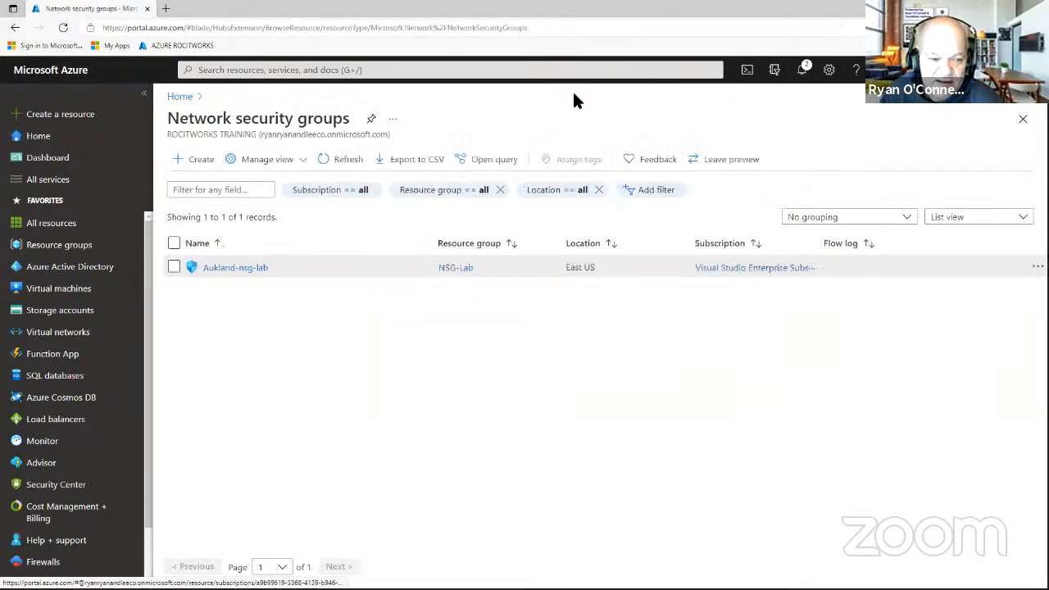
left_click(239, 269)
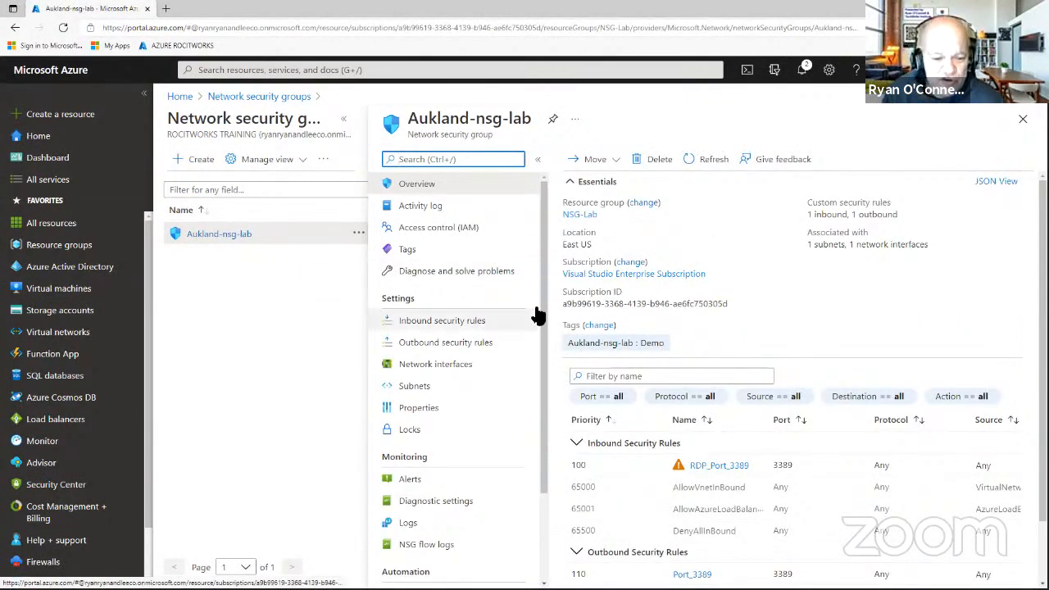
scroll(534, 313, "down", 2)
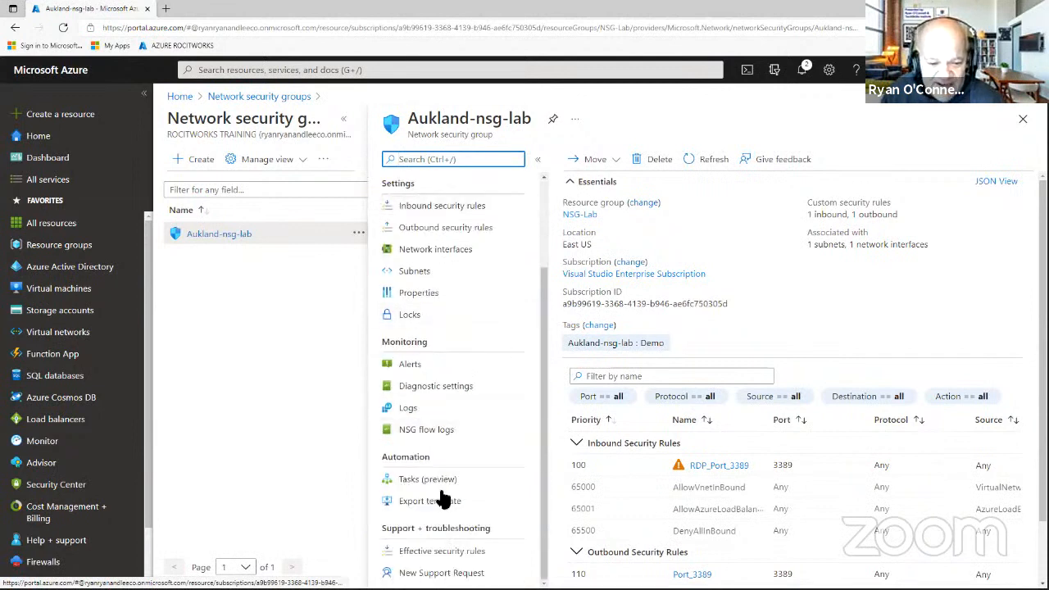
Generate Aukland-nsg-lab's export template and highlight its schema lines and default name Aukland-nsg-lab.
left_click(449, 504)
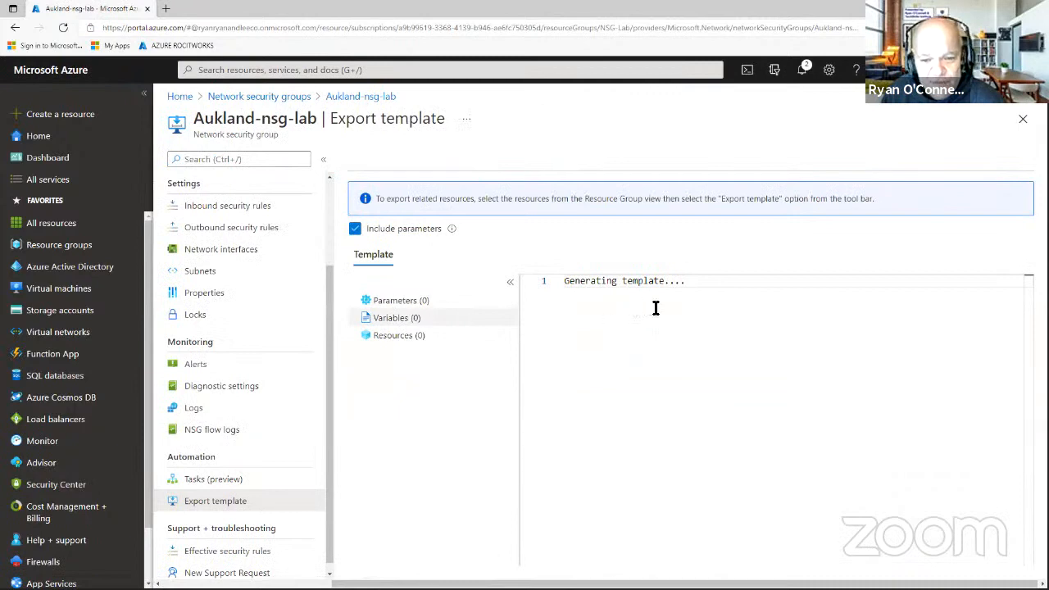
scroll(823, 353, "down", 2)
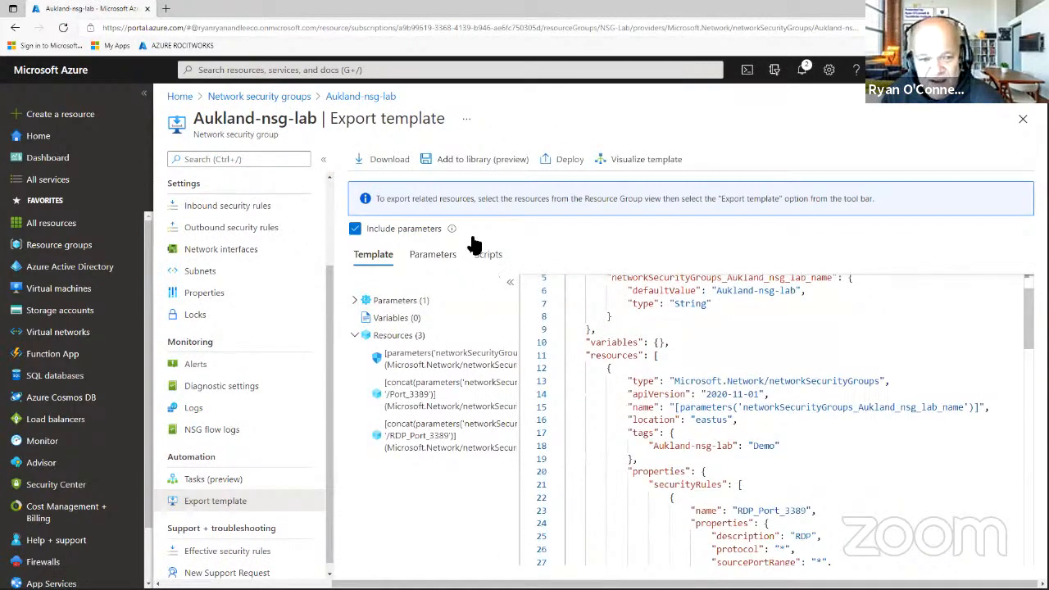
left_click(323, 160)
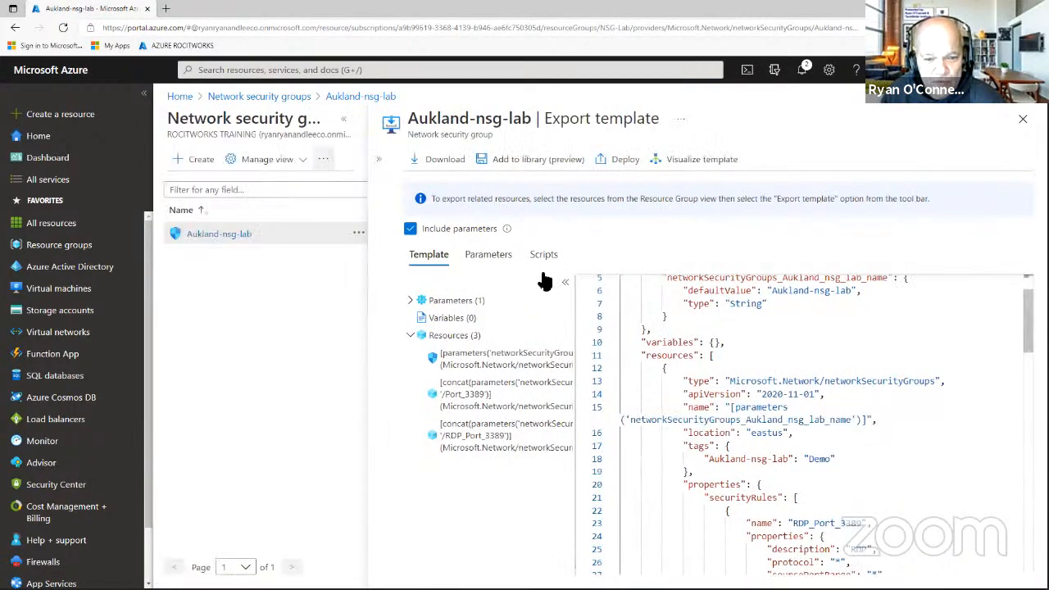
scroll(702, 322, "down", 1)
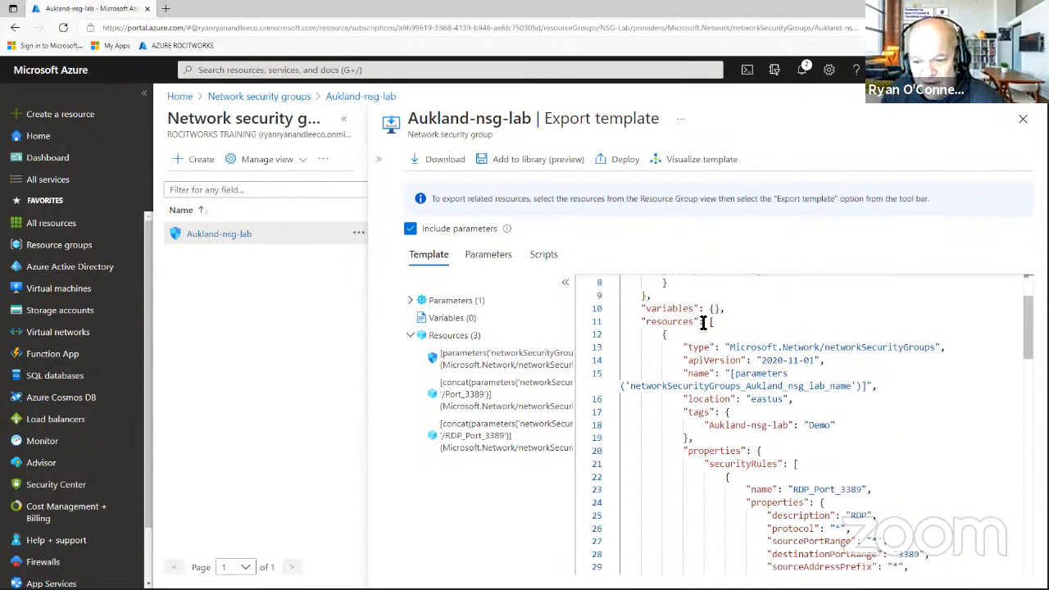
scroll(713, 322, "down", 2)
scroll(773, 314, "up", 4)
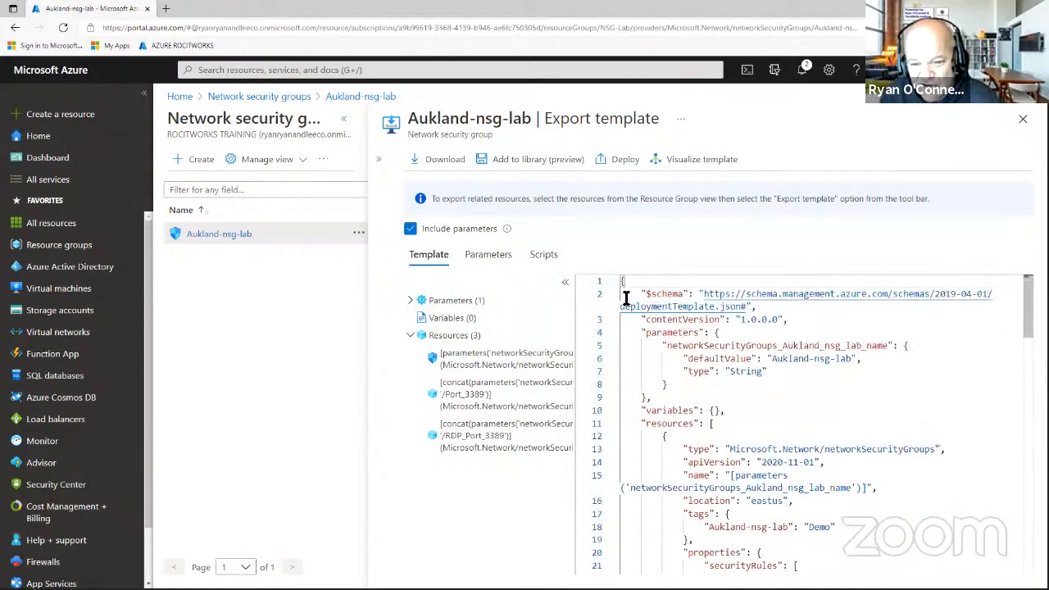
left_click_drag(632, 295, 741, 321)
left_click(780, 320)
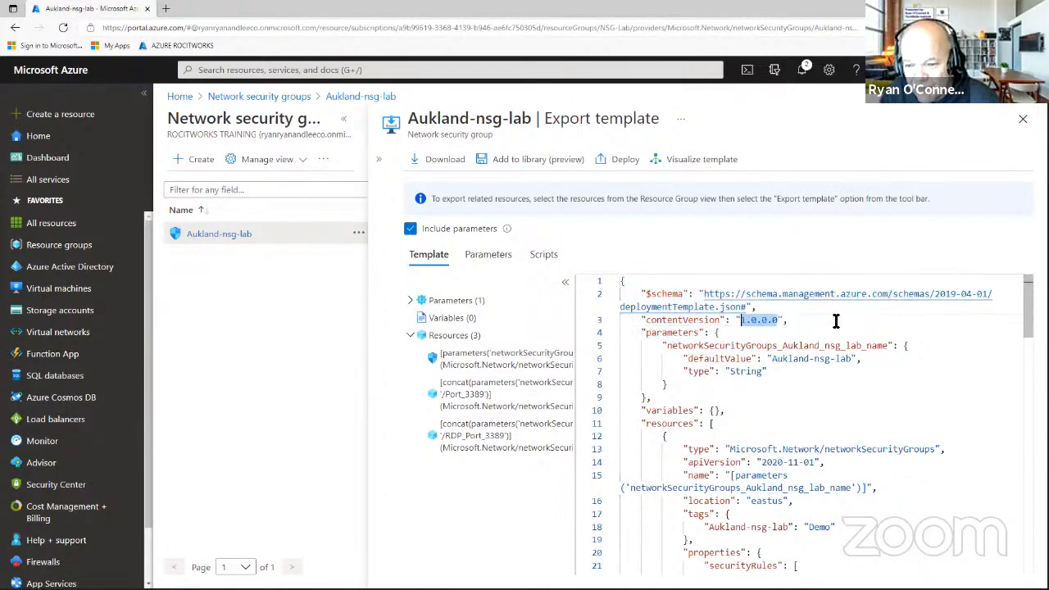
left_click_drag(853, 361, 839, 360)
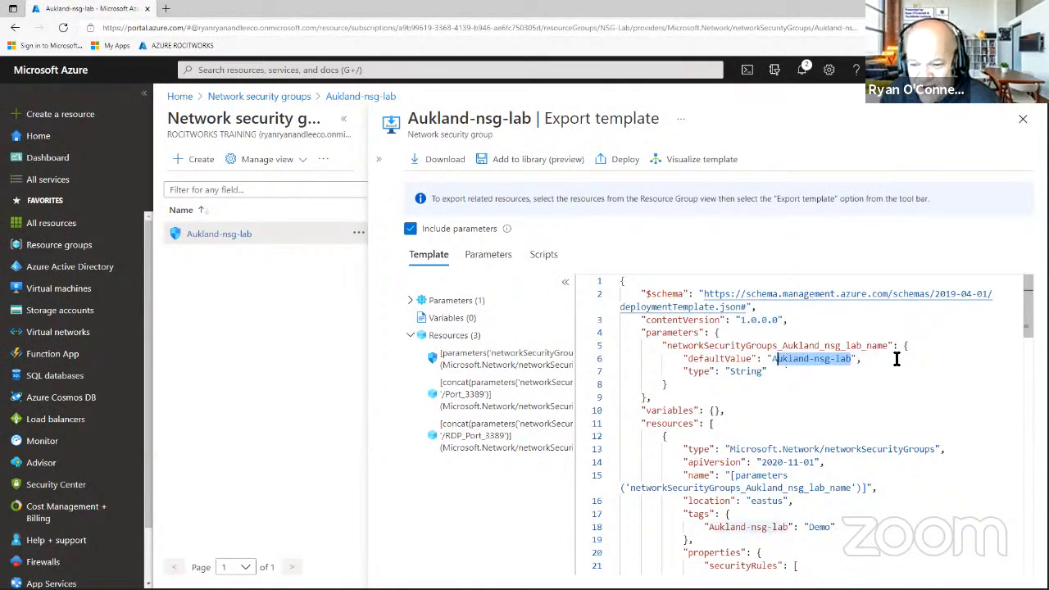
Highlight the resource type networkSecurityGroups, apiVersion 2020-11-01, location eastus and Demo tag.
scroll(896, 359, "down", 1)
left_click_drag(934, 383, 836, 385)
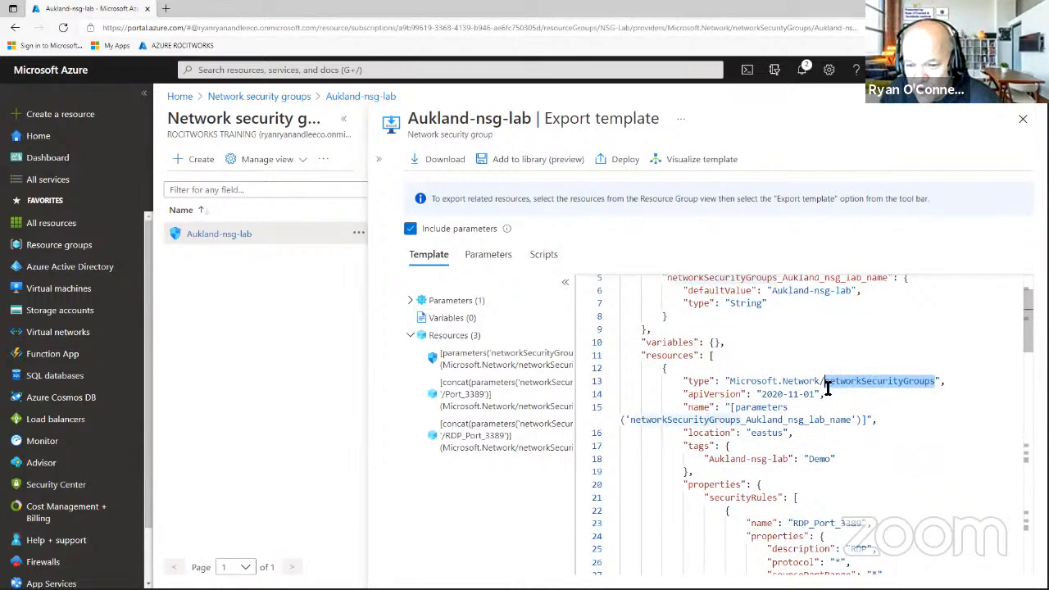
left_click_drag(817, 395, 775, 397)
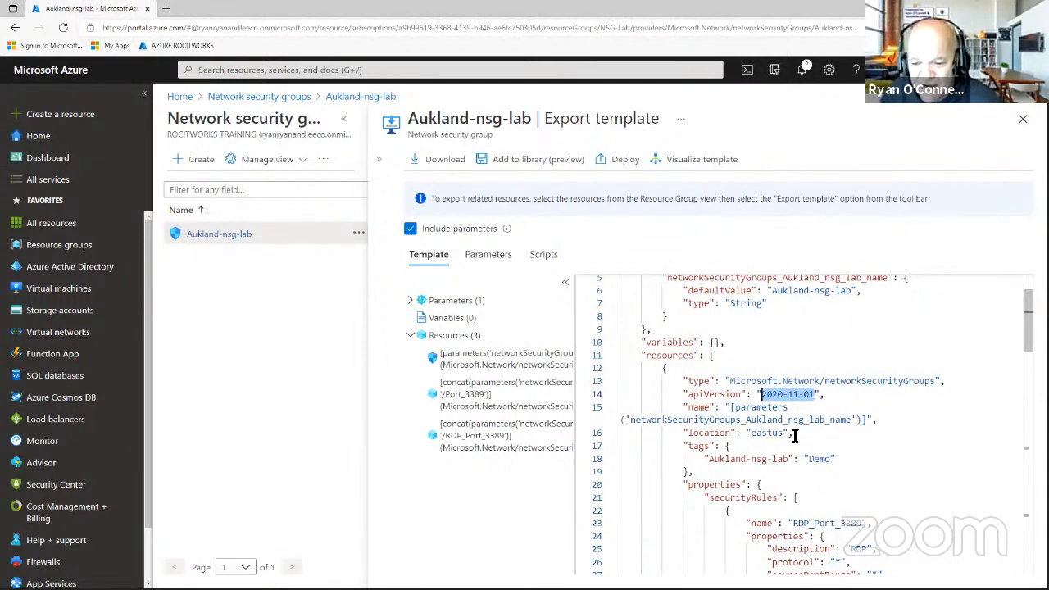
left_click_drag(784, 434, 768, 430)
scroll(778, 432, "down", 1)
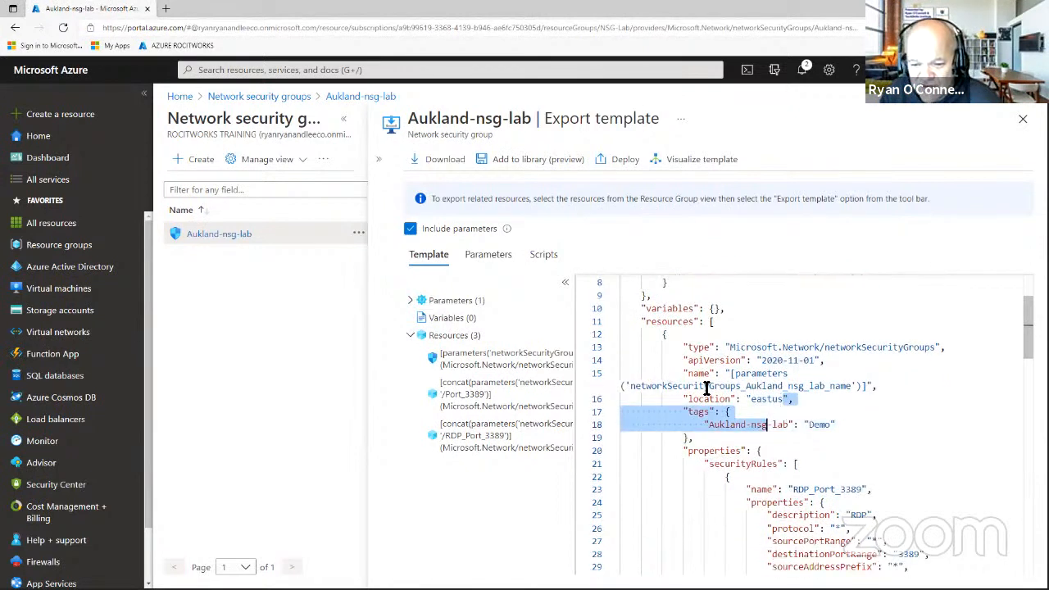
left_click(810, 385)
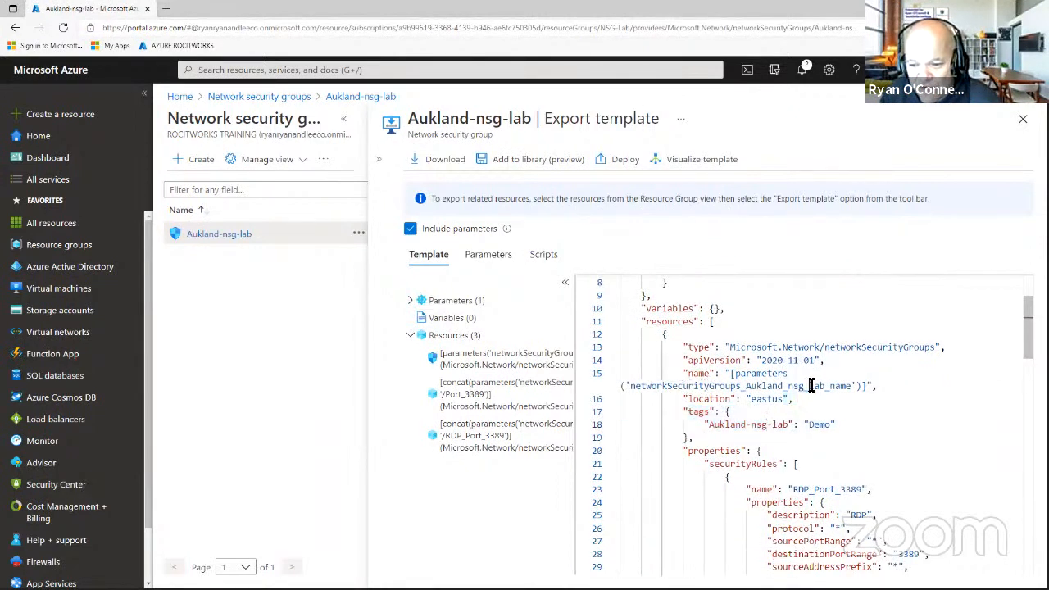
left_click(694, 399)
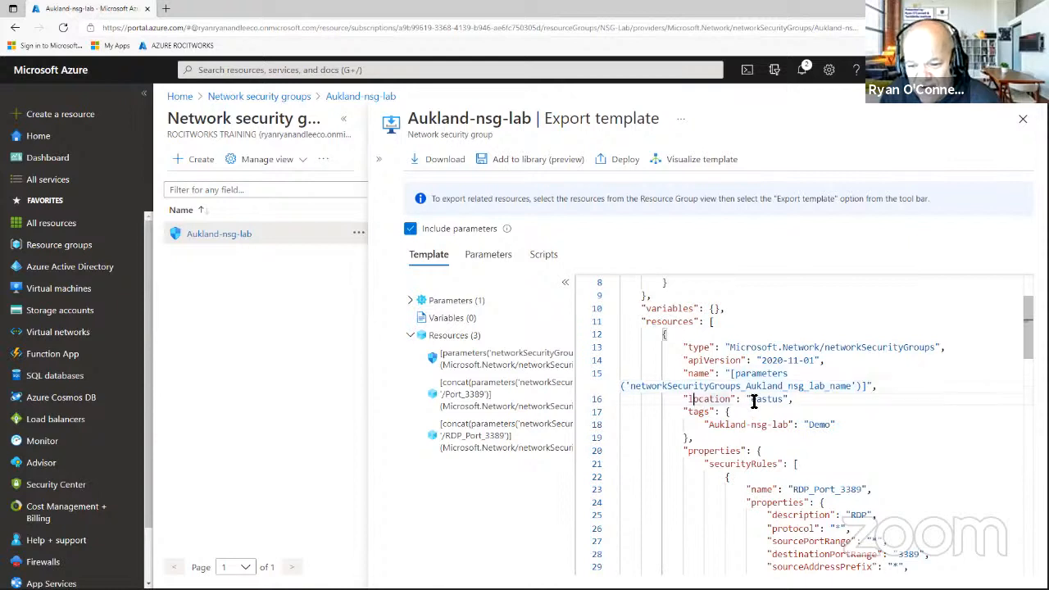
left_click_drag(752, 399, 771, 400)
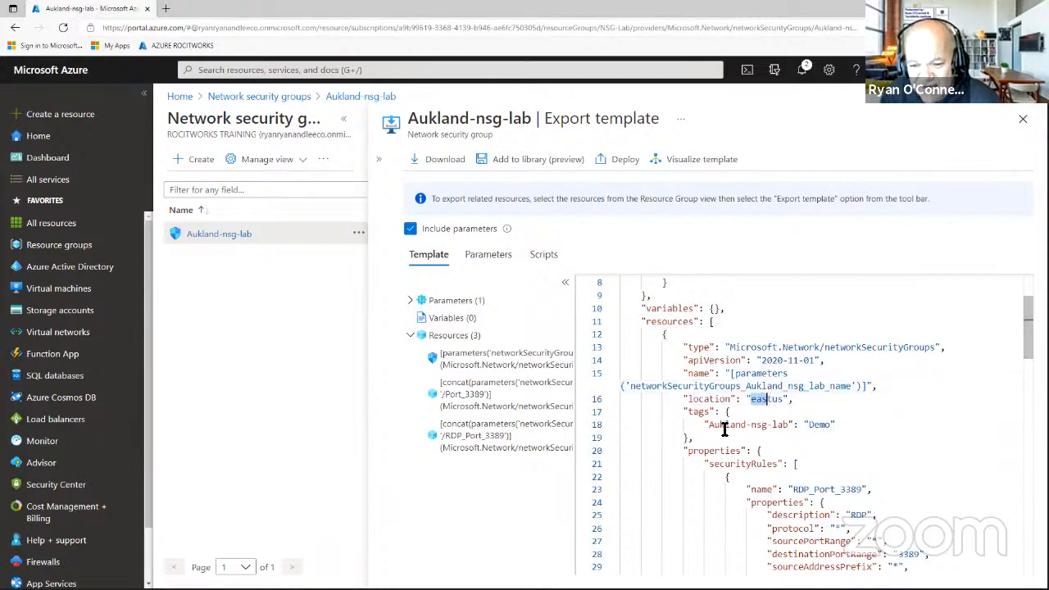
left_click_drag(810, 425, 827, 424)
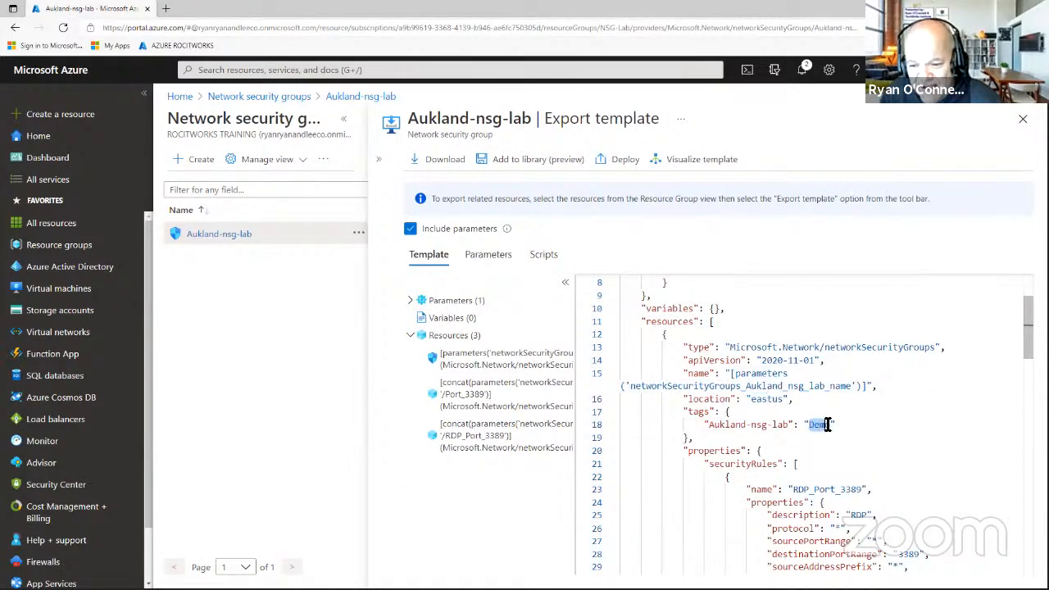
scroll(844, 400, "down", 1)
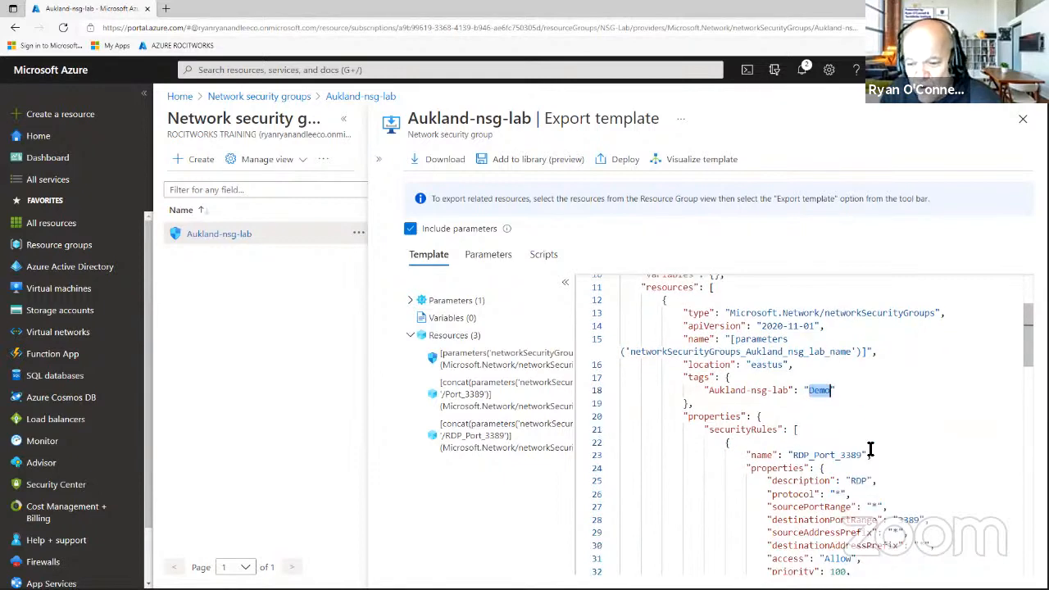
Highlight the inbound rule RDP_Port_3389 with its RDP description and destination port 3389.
left_click_drag(862, 455, 837, 456)
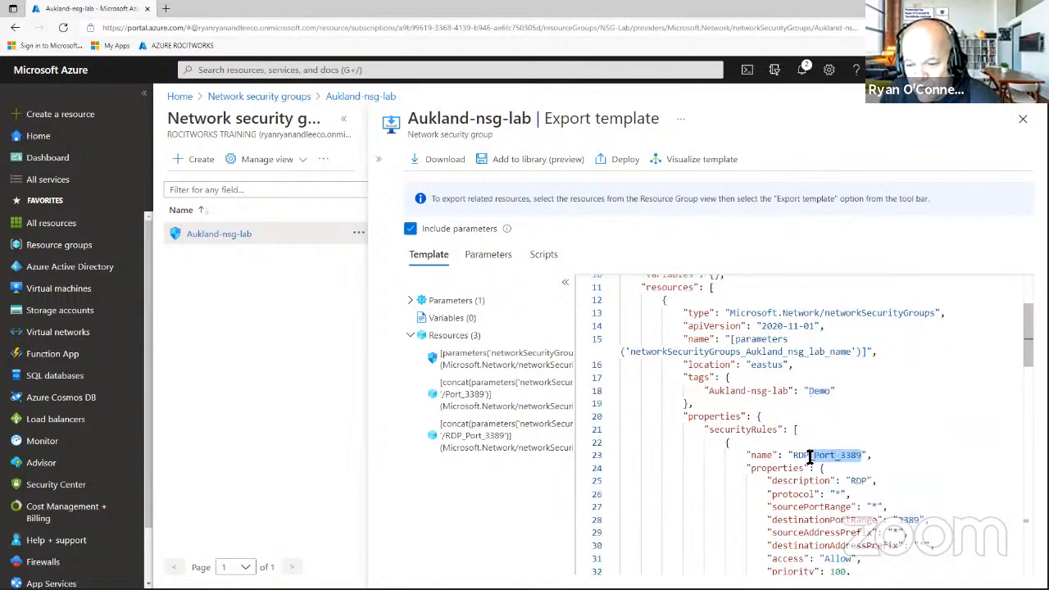
scroll(876, 463, "down", 1)
left_click_drag(867, 447, 852, 449)
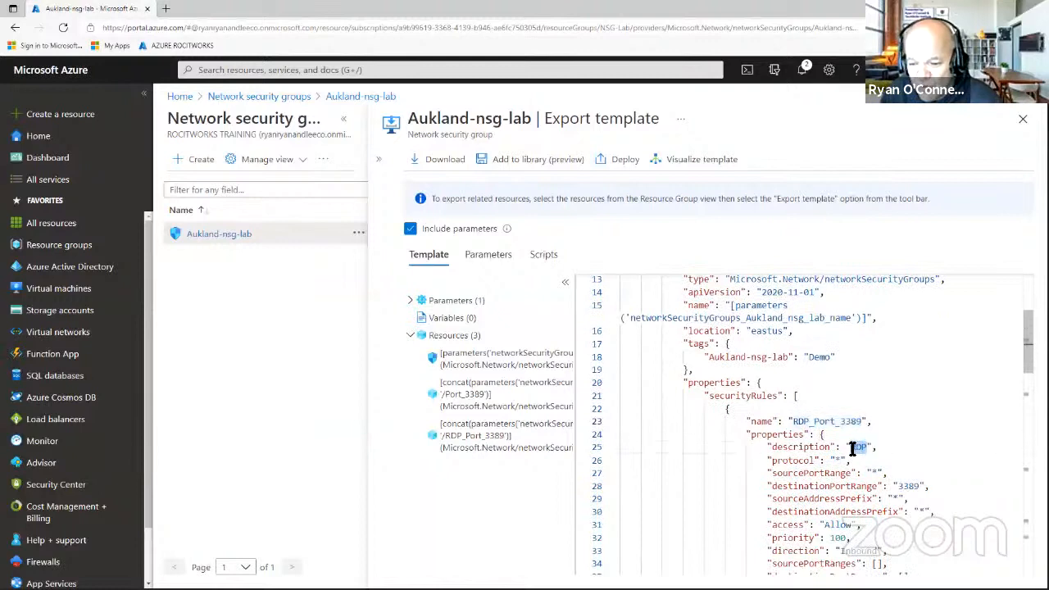
scroll(936, 463, "down", 1)
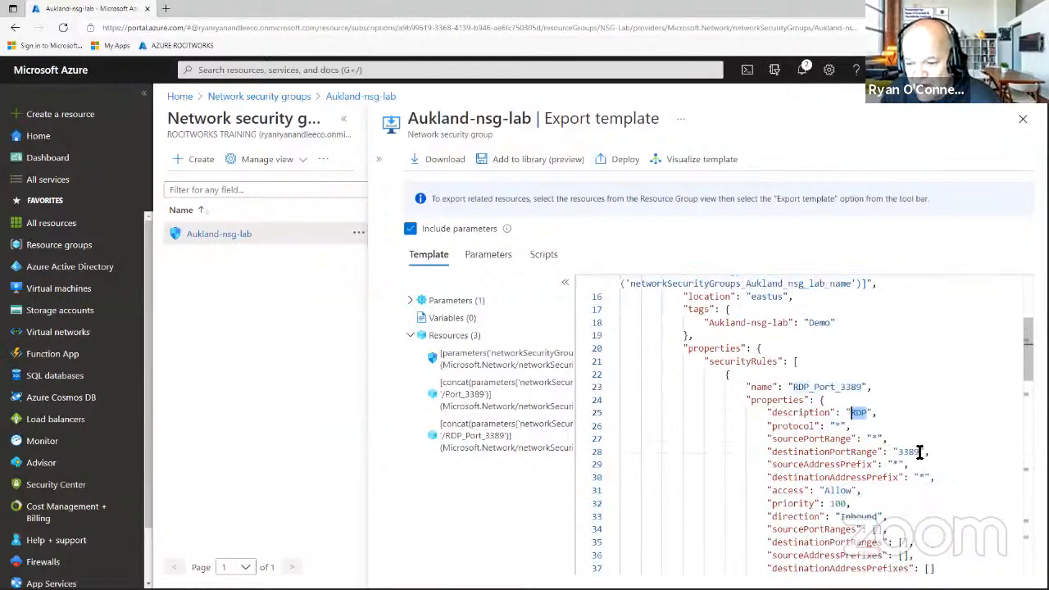
left_click_drag(919, 453, 847, 482)
Highlight the outbound Port_3389 rule's description RDP_3389, Allow access and Outbound direction.
scroll(919, 438, "down", 1)
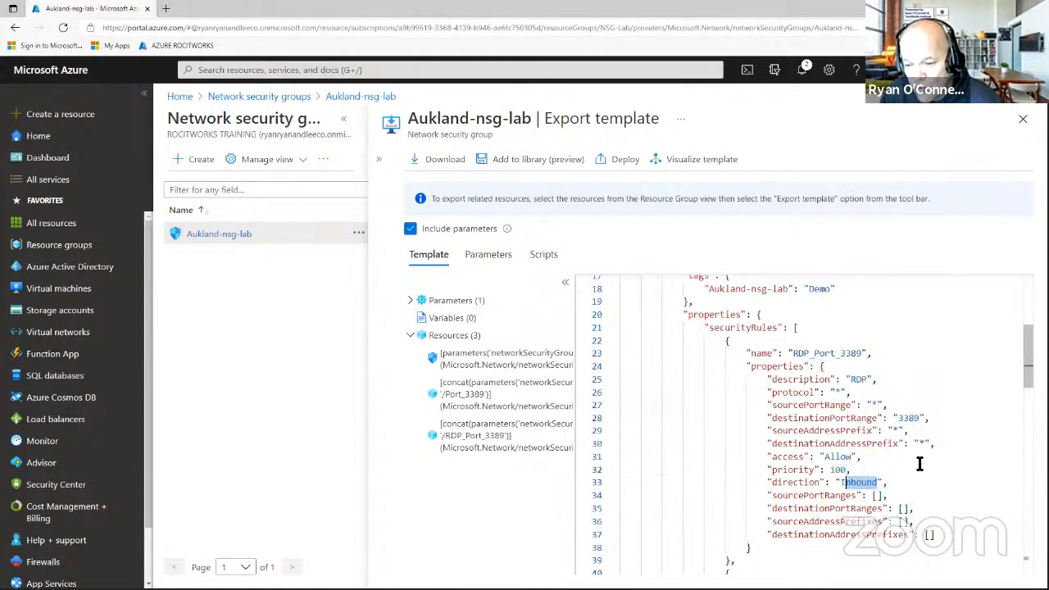
scroll(919, 464, "down", 5)
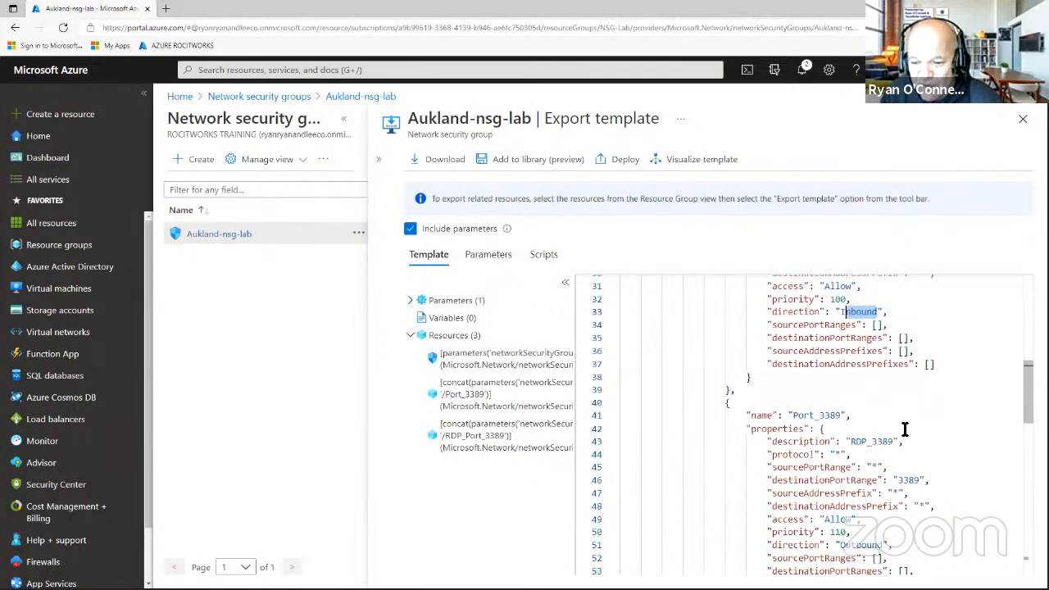
scroll(904, 429, "down", 2)
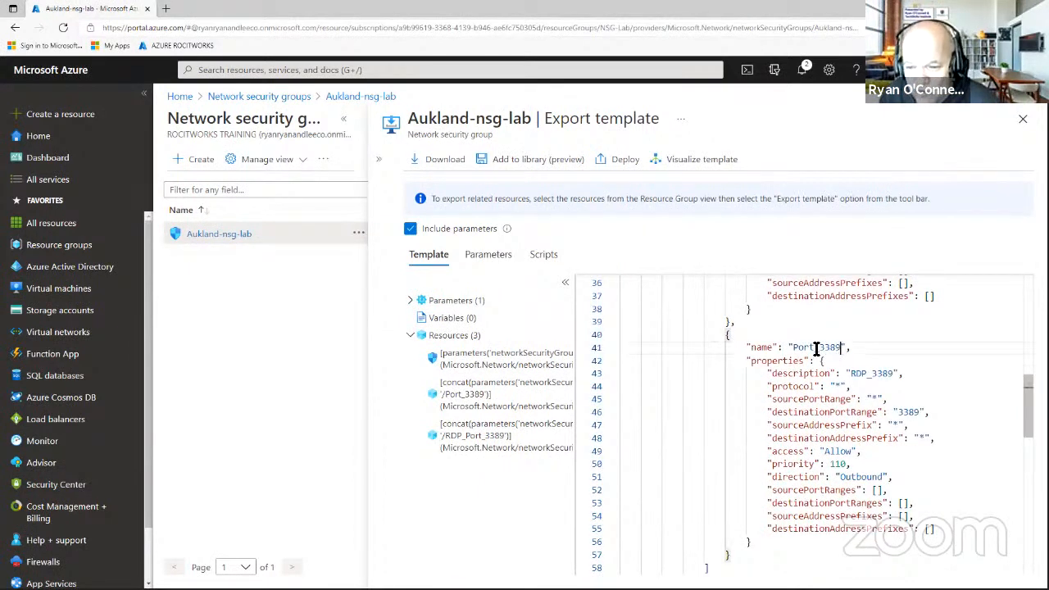
left_click_drag(841, 347, 811, 350)
left_click_drag(896, 373, 857, 375)
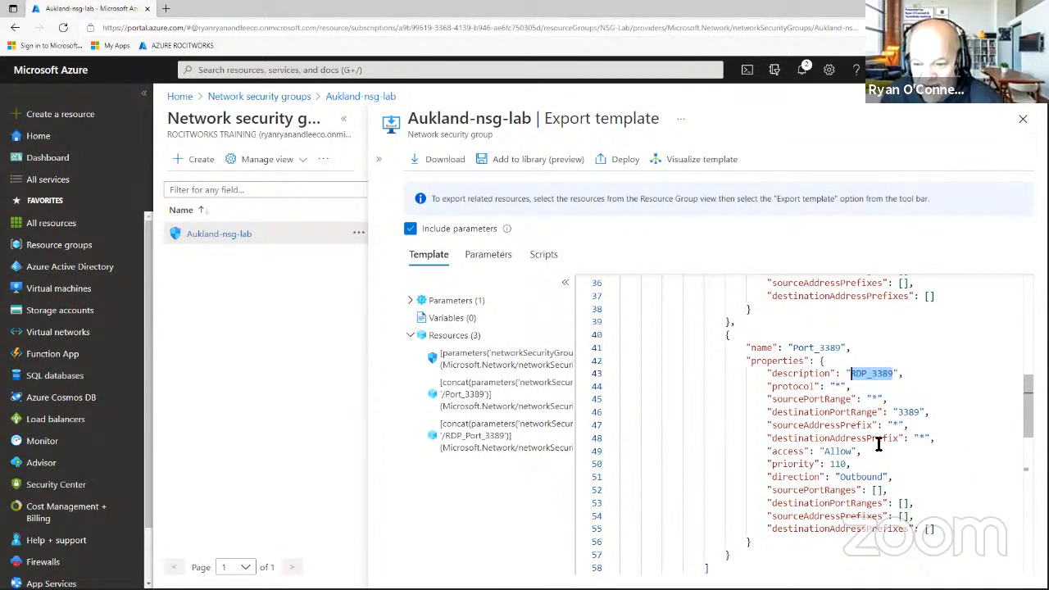
left_click_drag(853, 451, 826, 452)
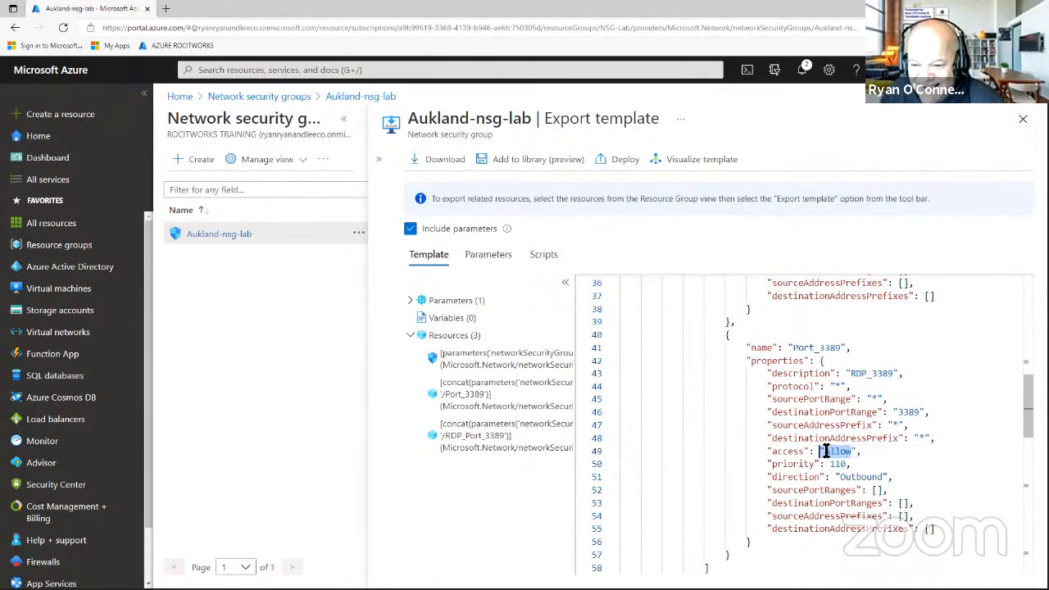
left_click(881, 477)
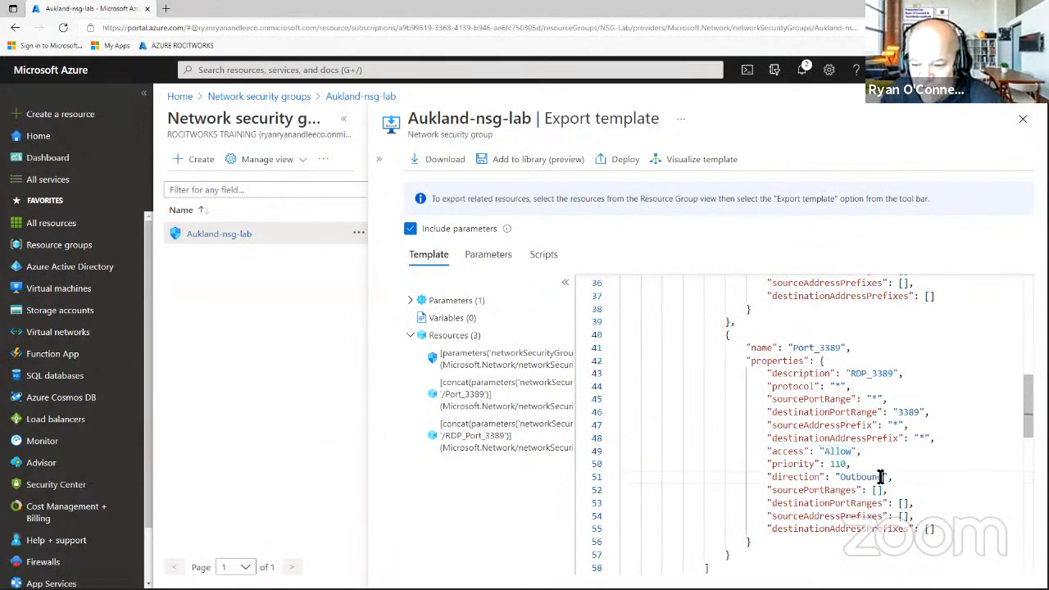
left_click_drag(880, 477, 840, 477)
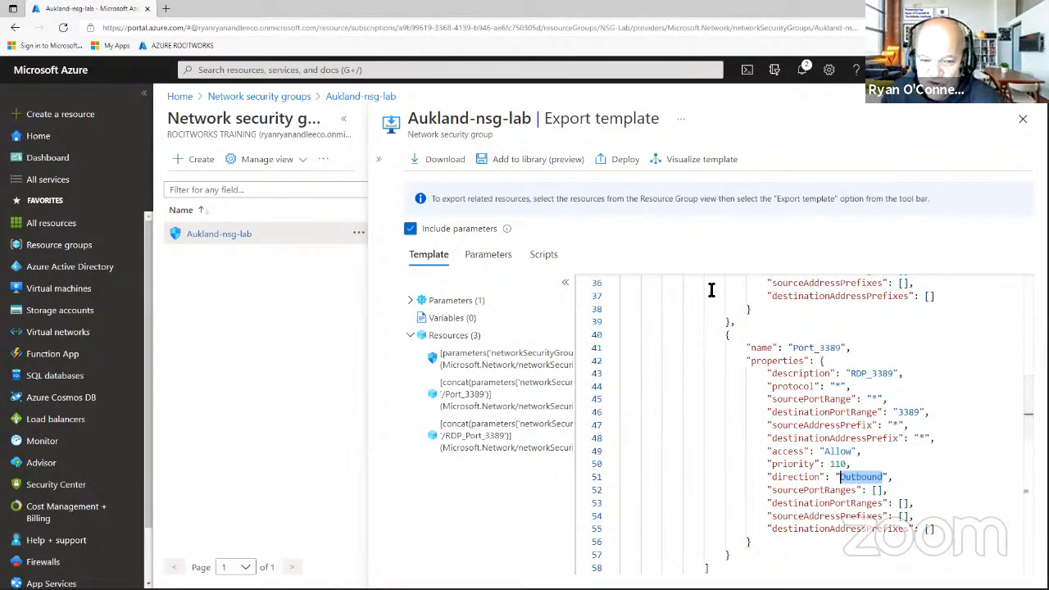
left_click(530, 475)
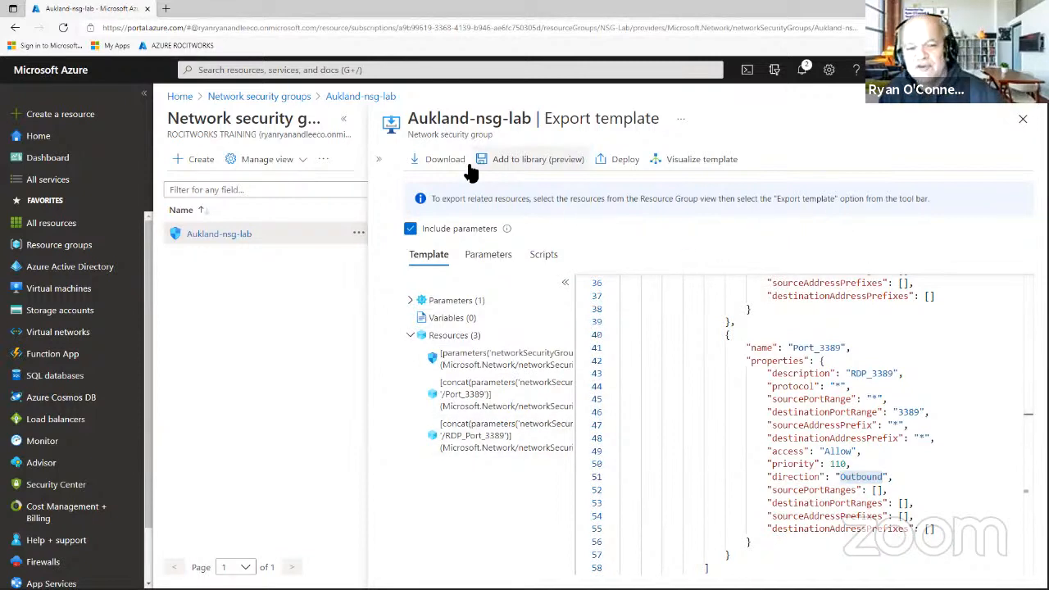
Download the exported template archive and read its template JSON file in Notepad.
left_click(443, 163)
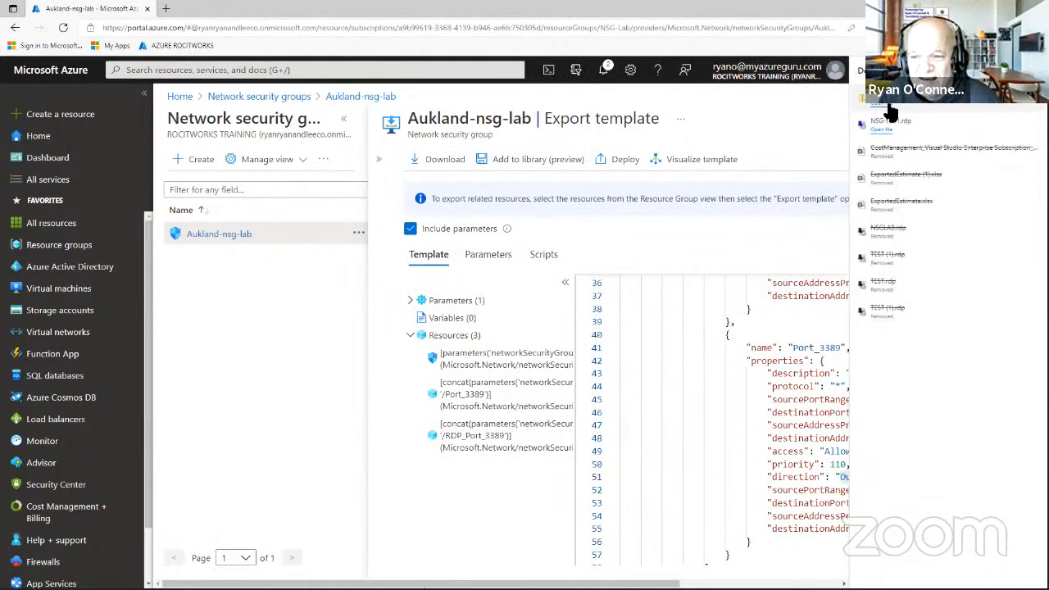
left_click(889, 105)
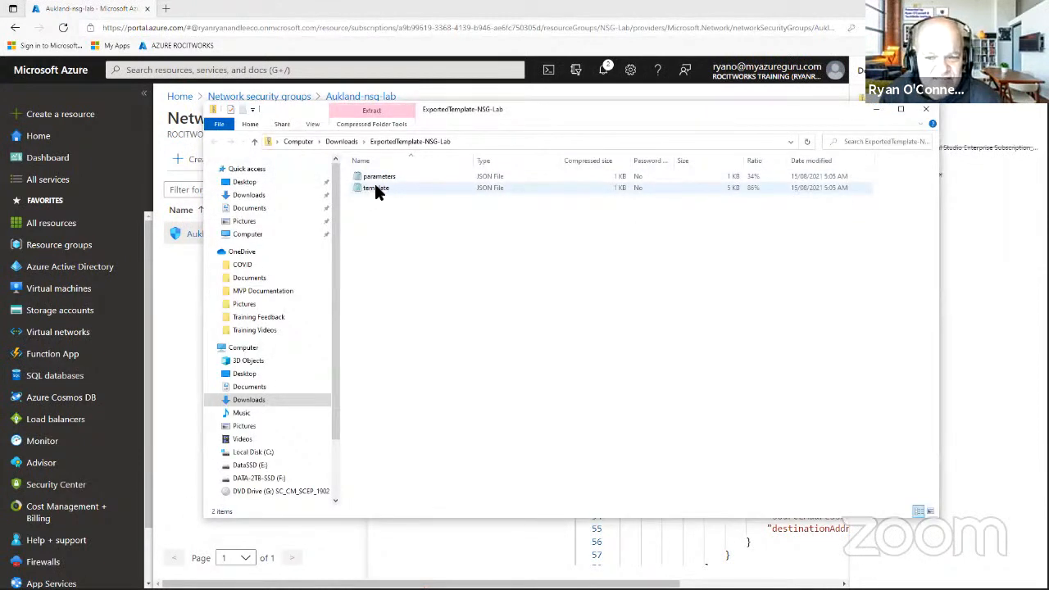
double_click(375, 188)
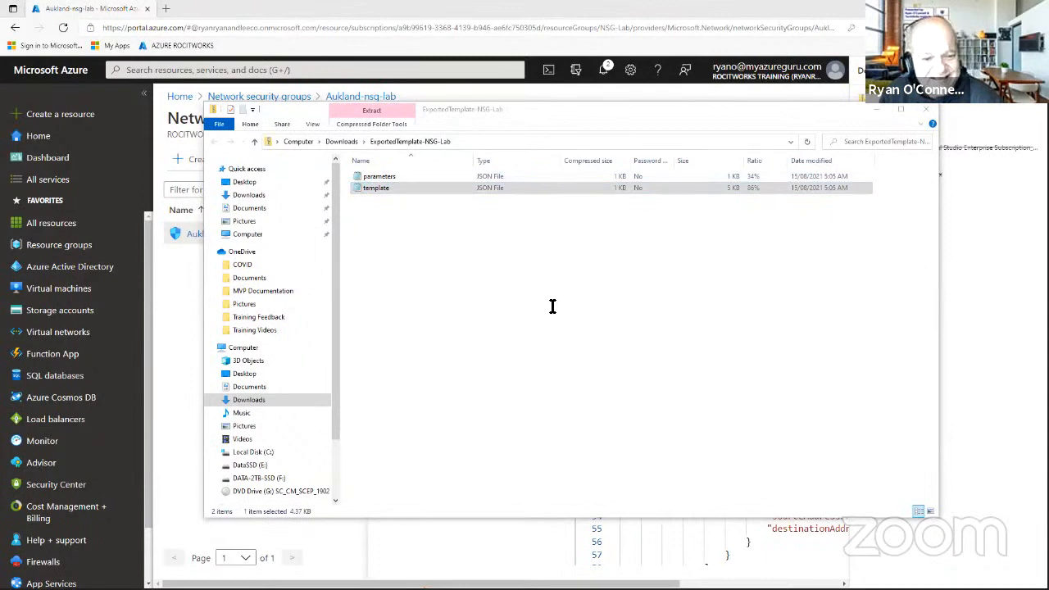
scroll(659, 211, "down", 8)
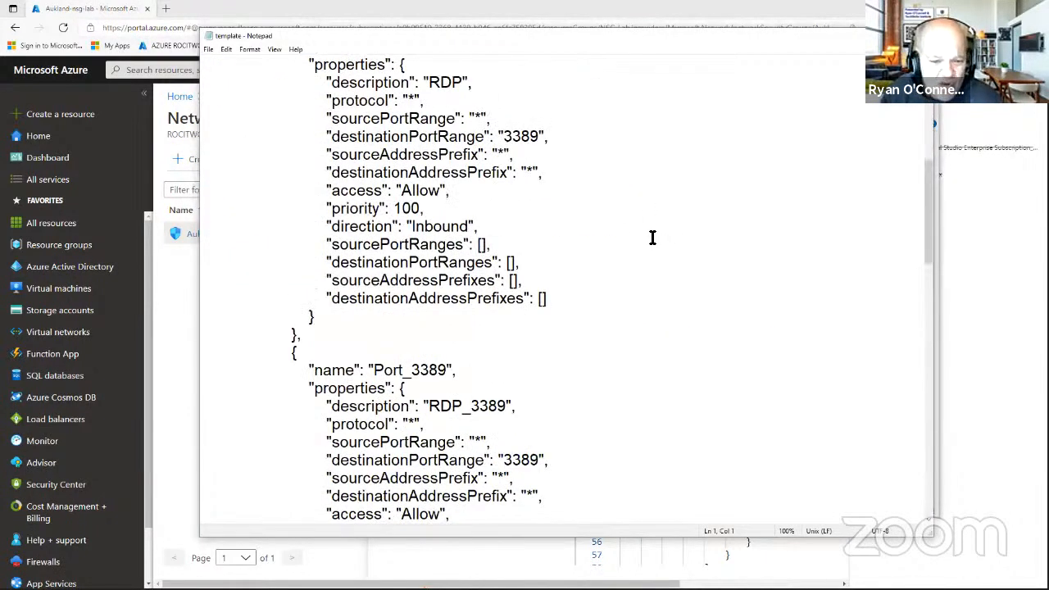
scroll(652, 237, "down", 3)
scroll(648, 234, "down", 7)
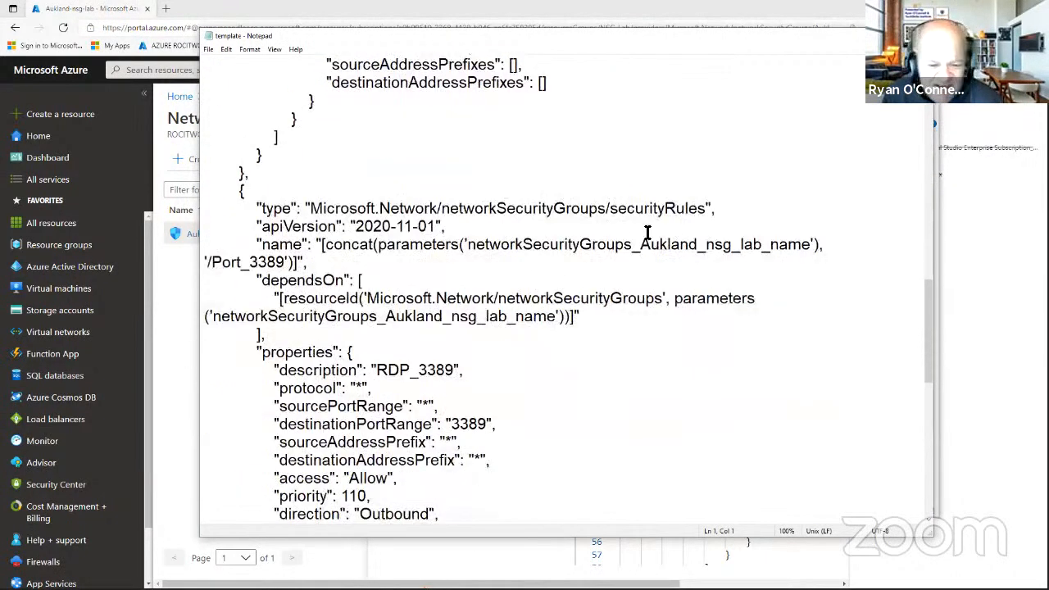
scroll(647, 233, "down", 4)
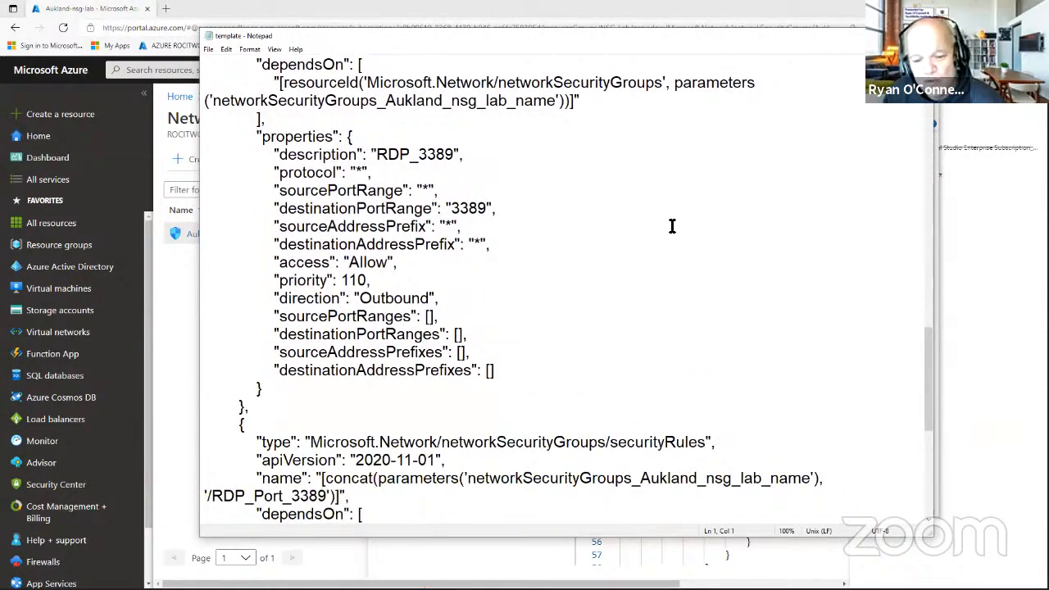
scroll(678, 222, "down", 7)
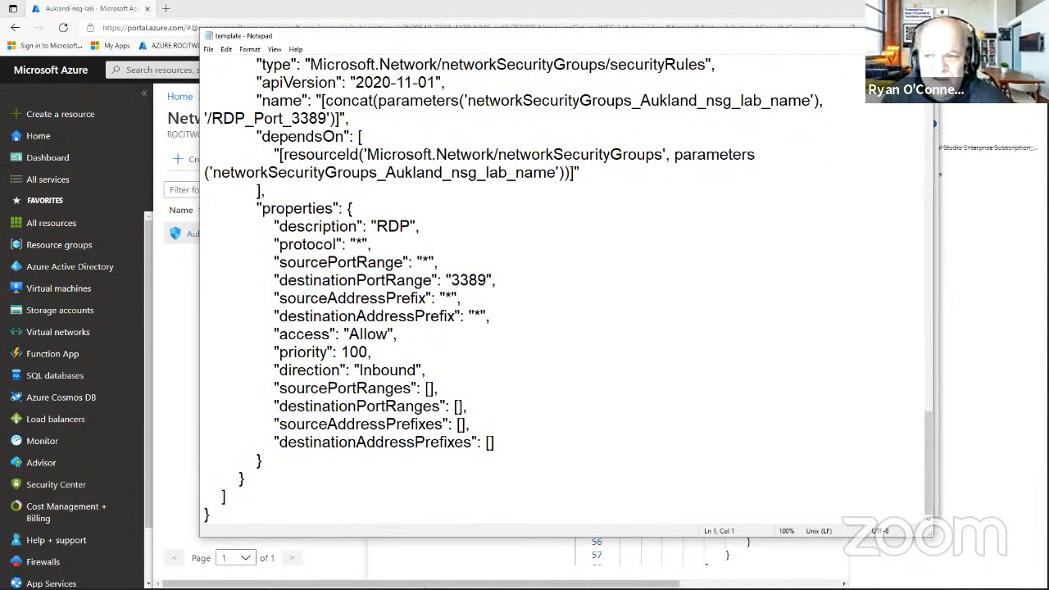
left_click(921, 36)
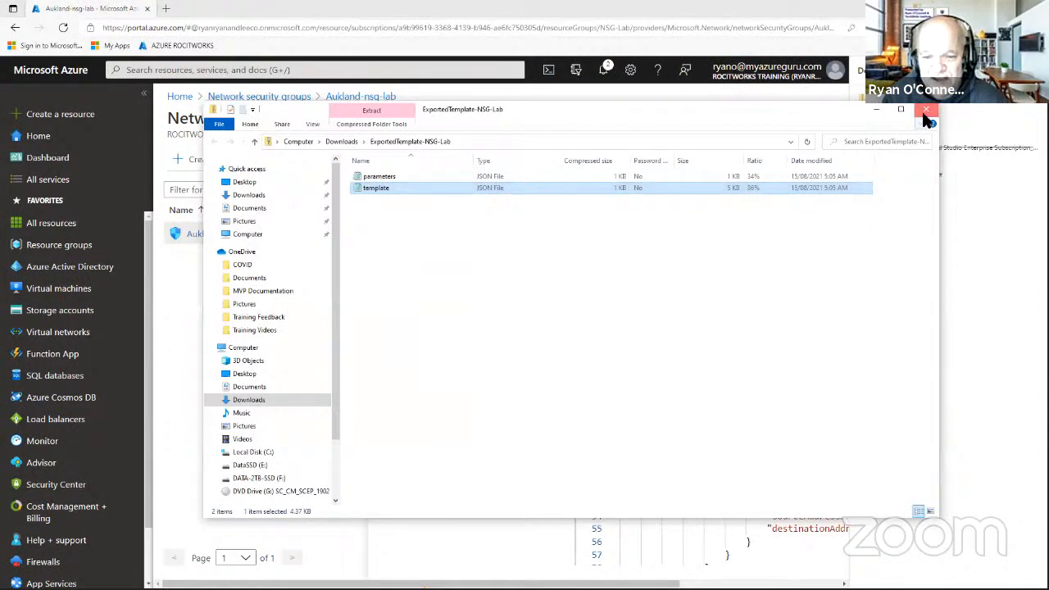
Read the parameters JSON file, then close Notepad and the exported files folder.
double_click(378, 176)
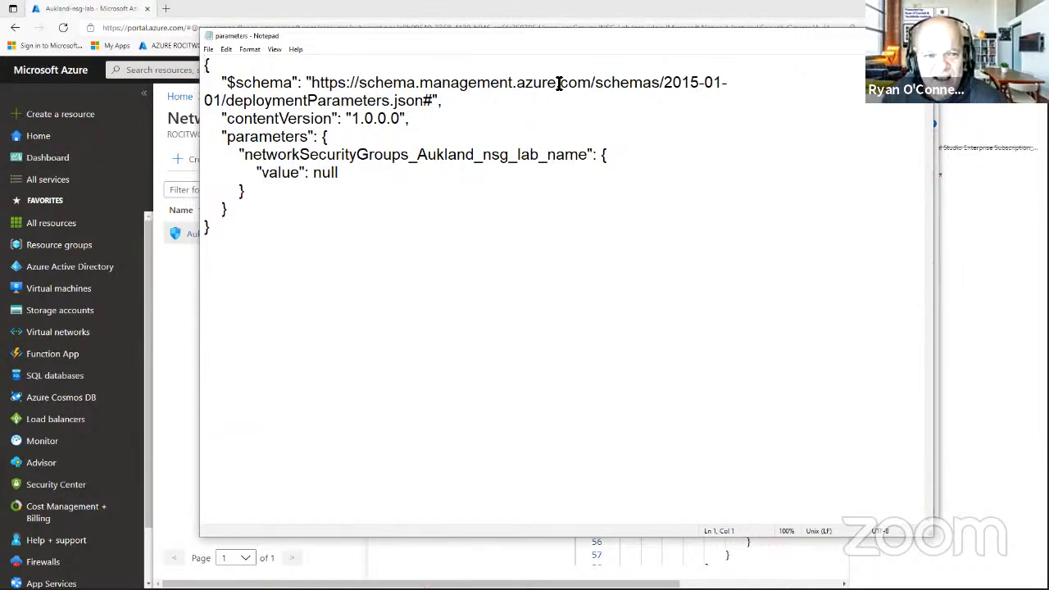
left_click(919, 36)
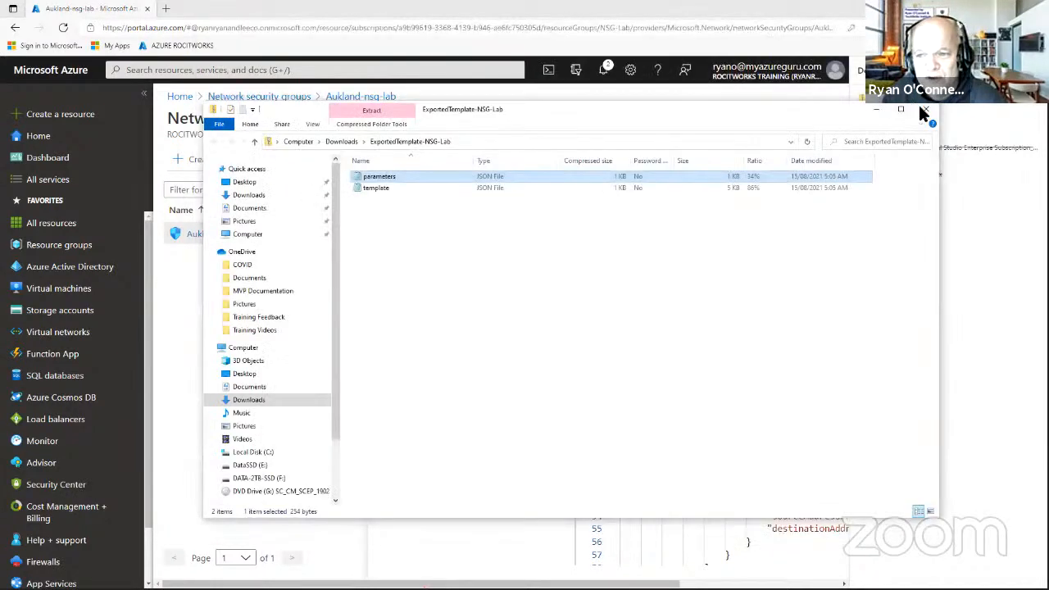
left_click(926, 110)
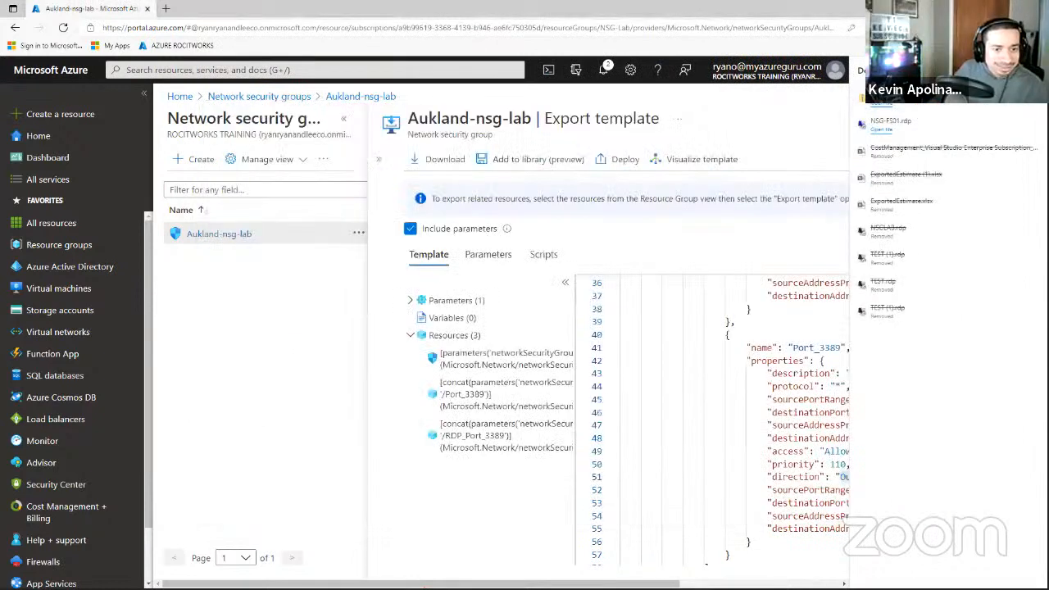
Close the Edge downloads panel and the Export template blade.
left_click(1033, 71)
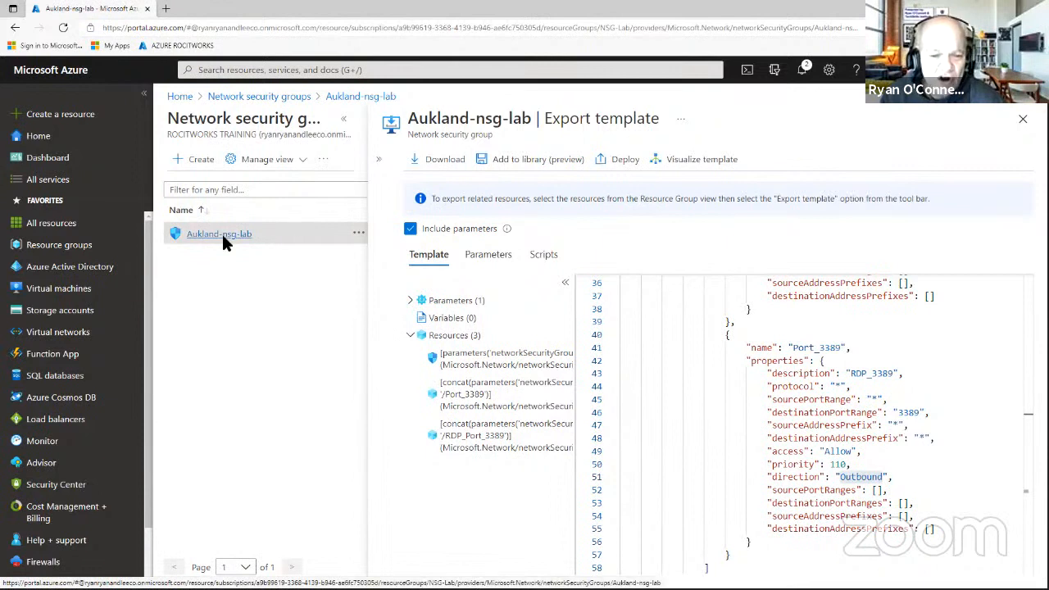
left_click(1022, 120)
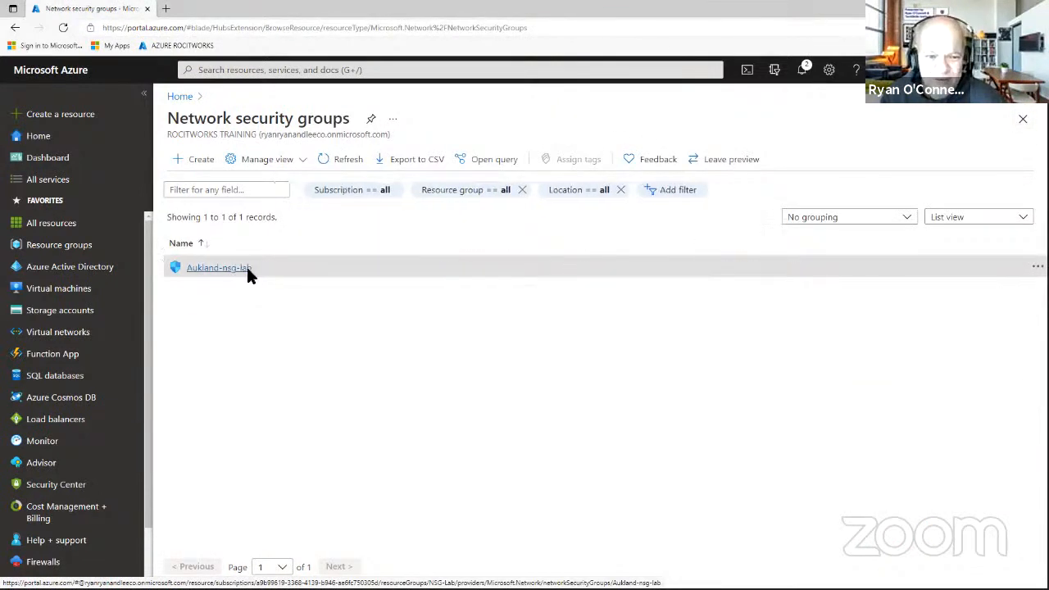
left_click(217, 268)
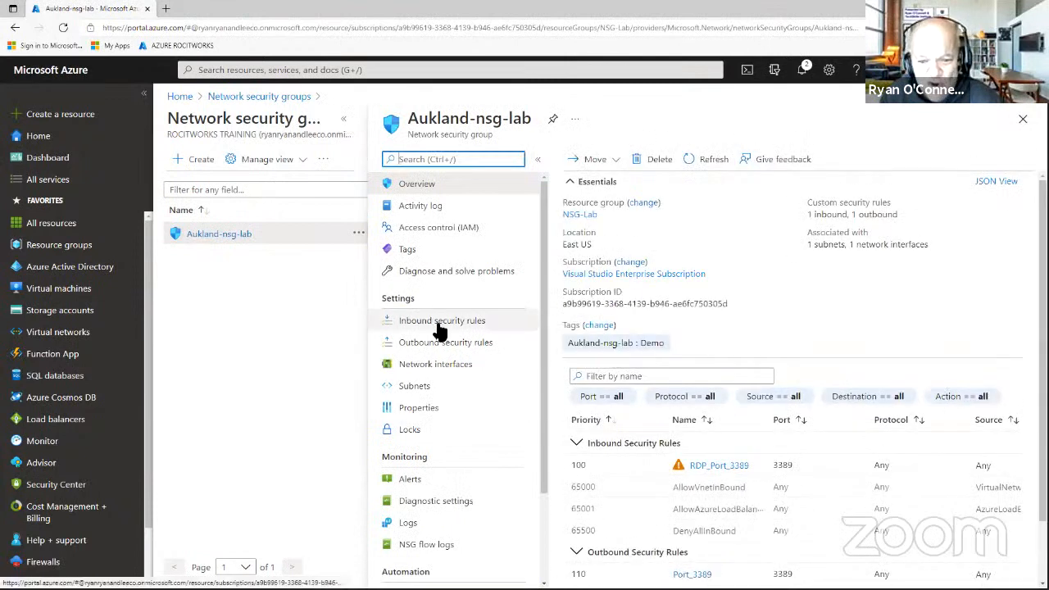
left_click(732, 464)
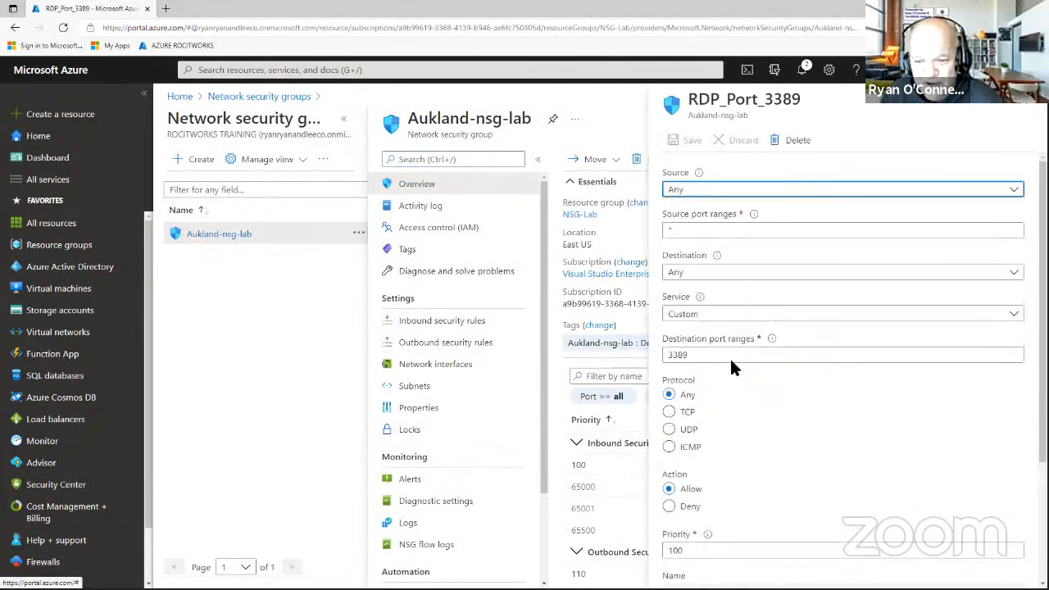
scroll(737, 360, "down", 1)
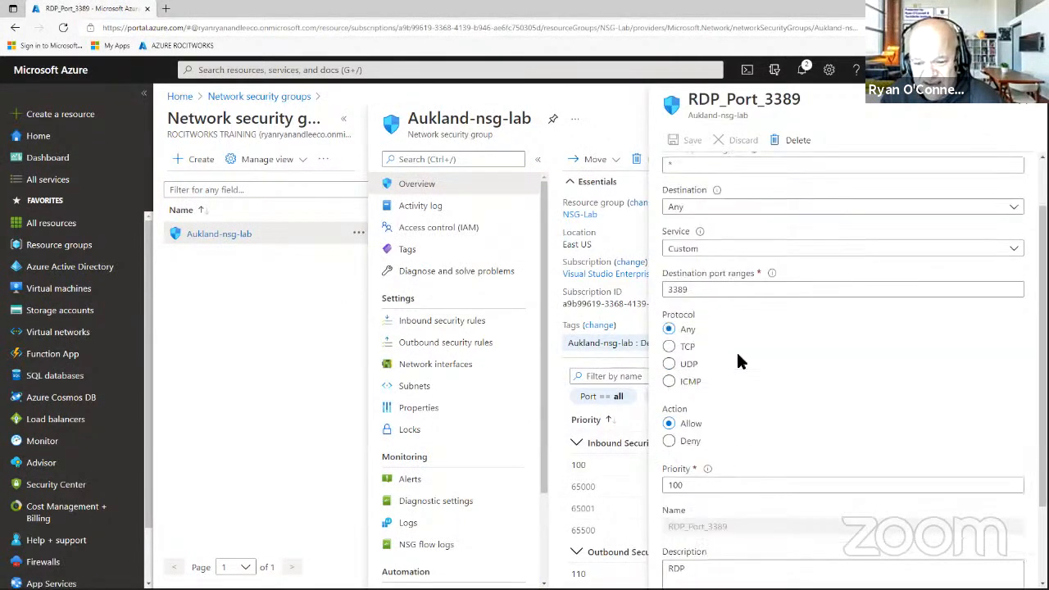
scroll(736, 350, "down", 2)
double_click(697, 379)
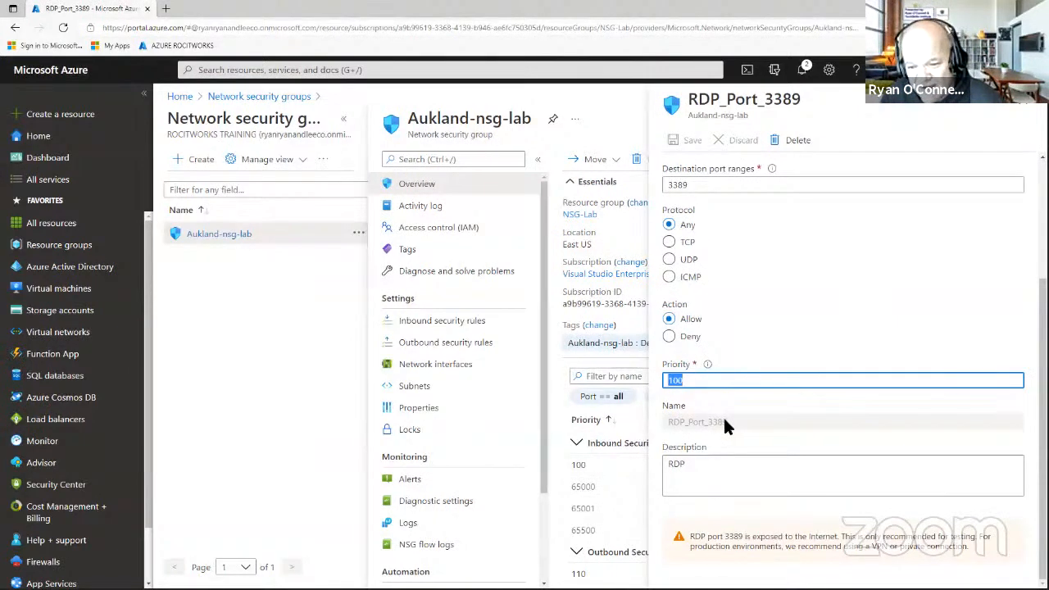
left_click_drag(725, 421, 679, 421)
left_click(685, 471)
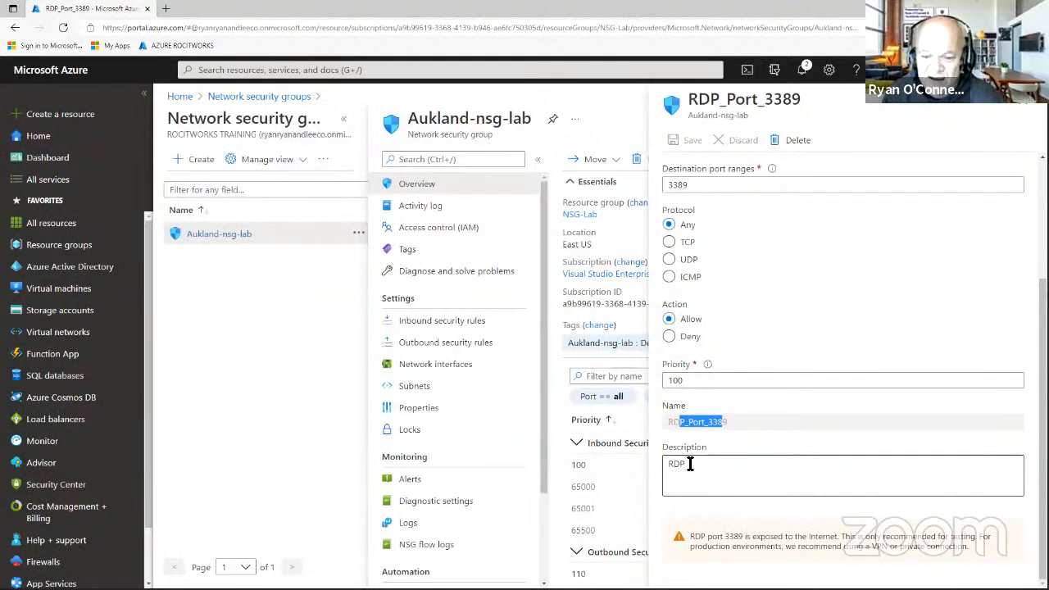
left_click_drag(691, 463, 667, 464)
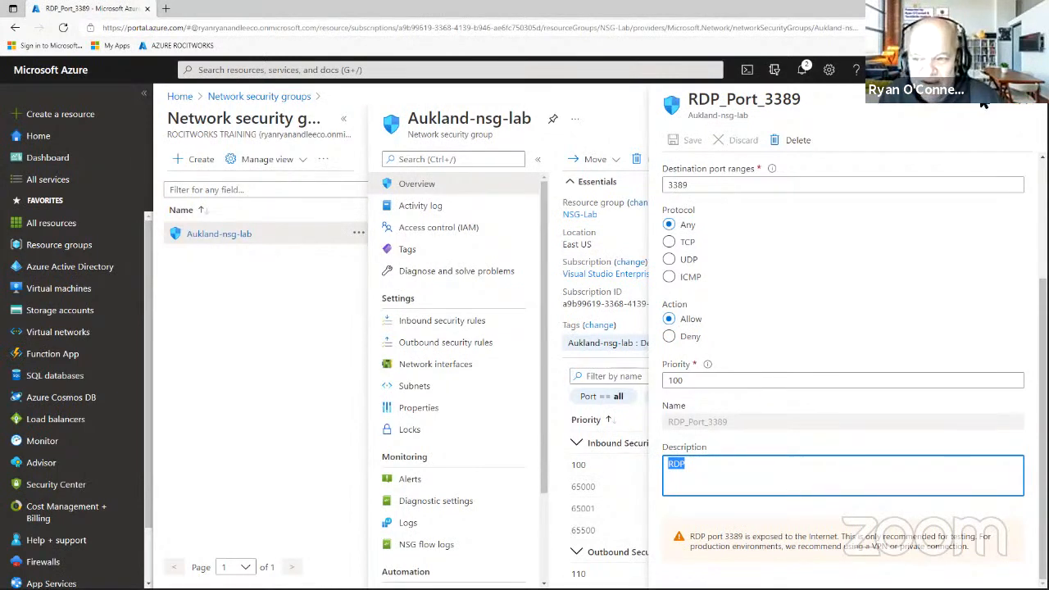
left_click(1020, 115)
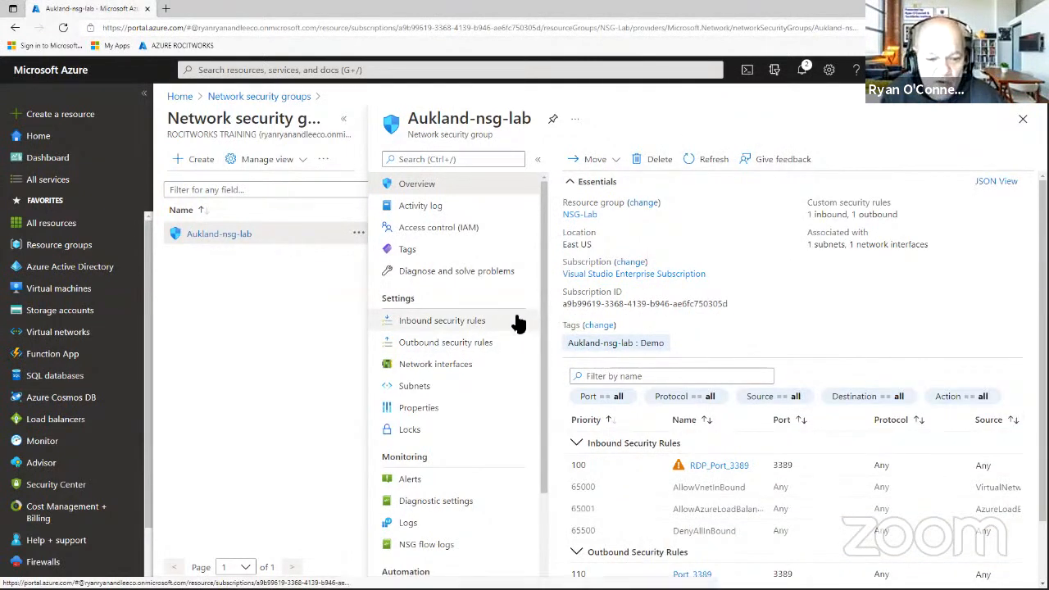
scroll(516, 342, "down", 3)
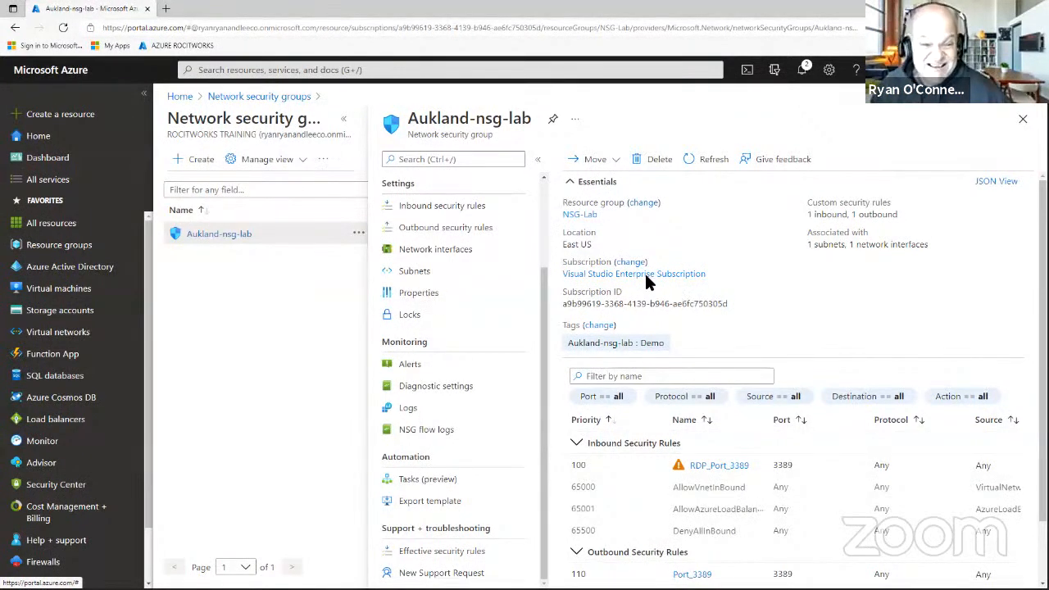
Close Aukland-nsg-lab, then add and remove an empty column in the list's column editor.
left_click(1023, 119)
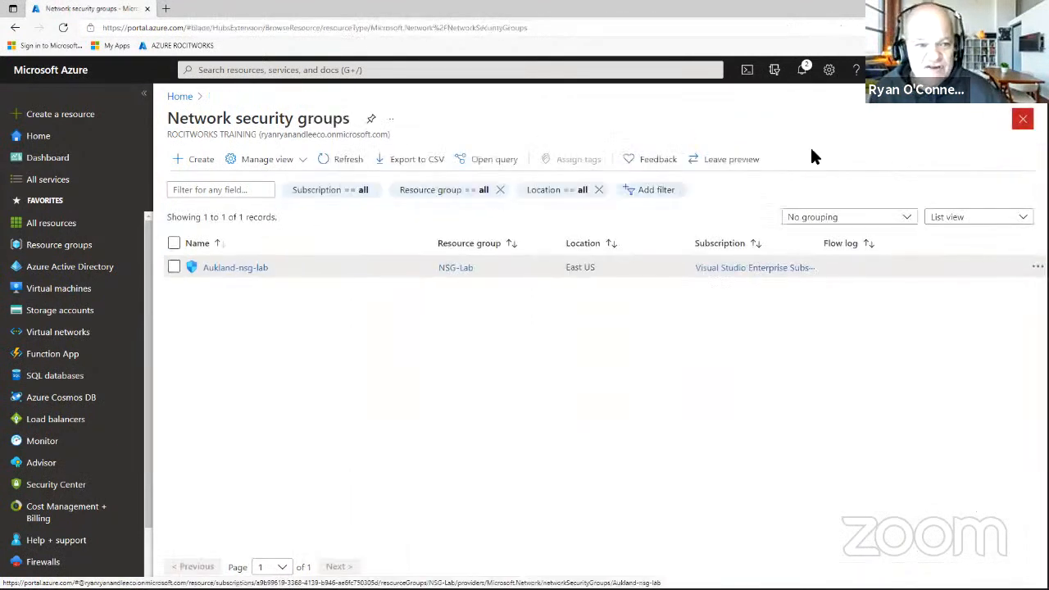
left_click(264, 164)
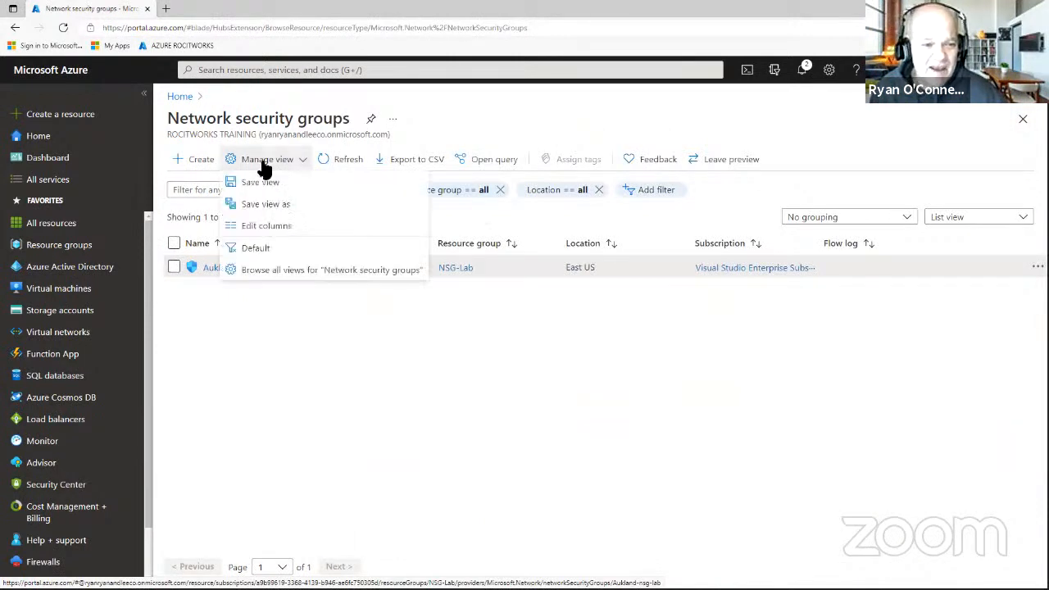
left_click(281, 227)
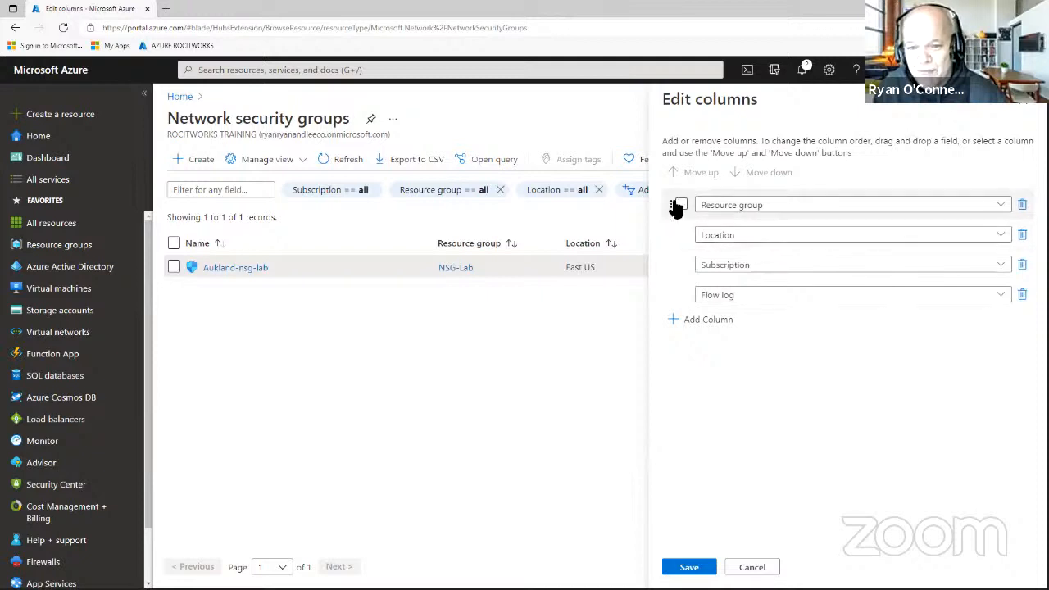
left_click(698, 325)
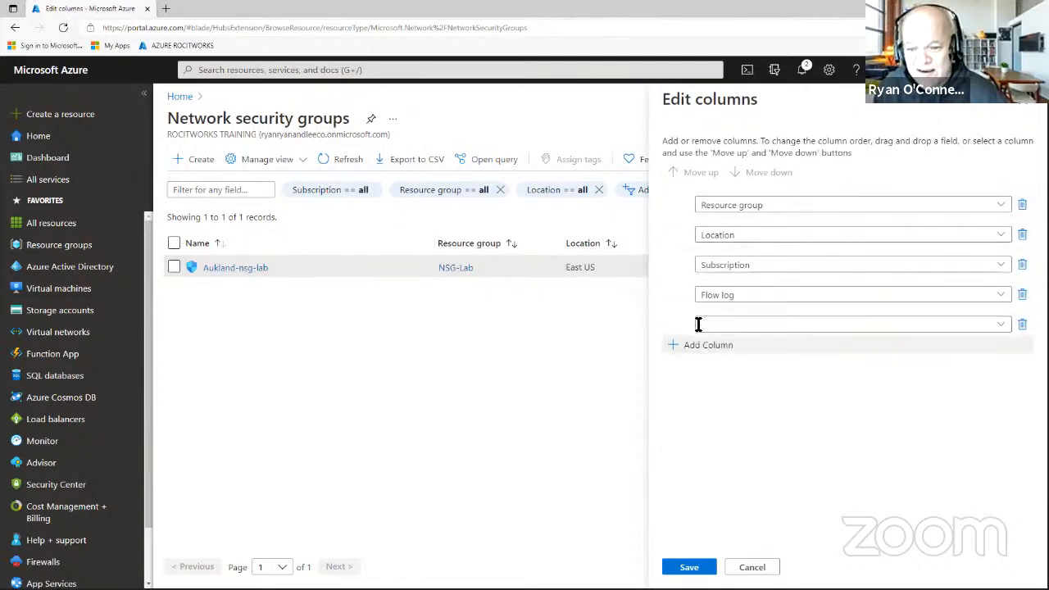
left_click(1021, 325)
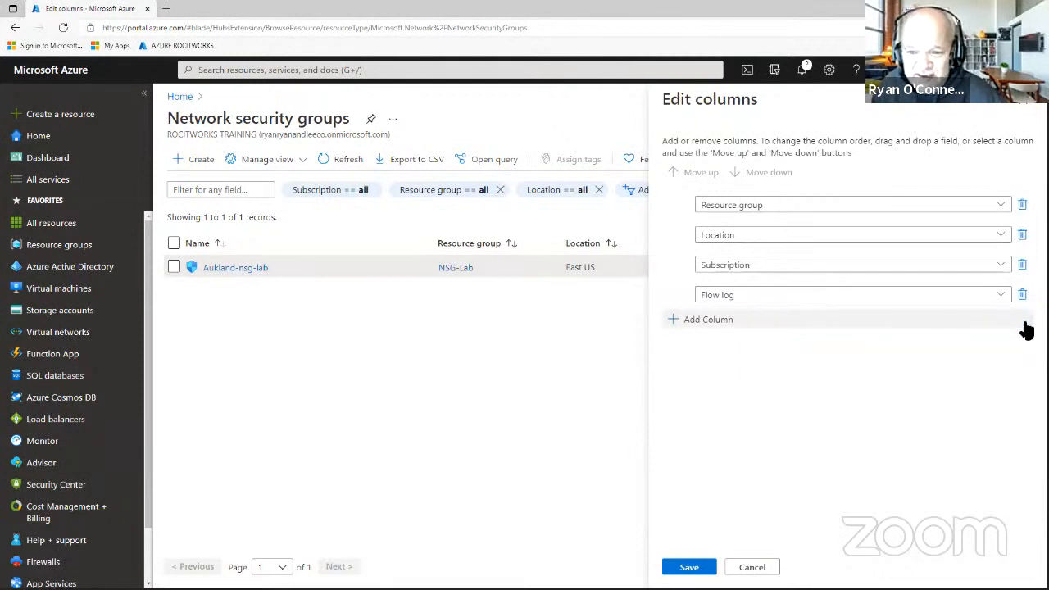
left_click(1026, 110)
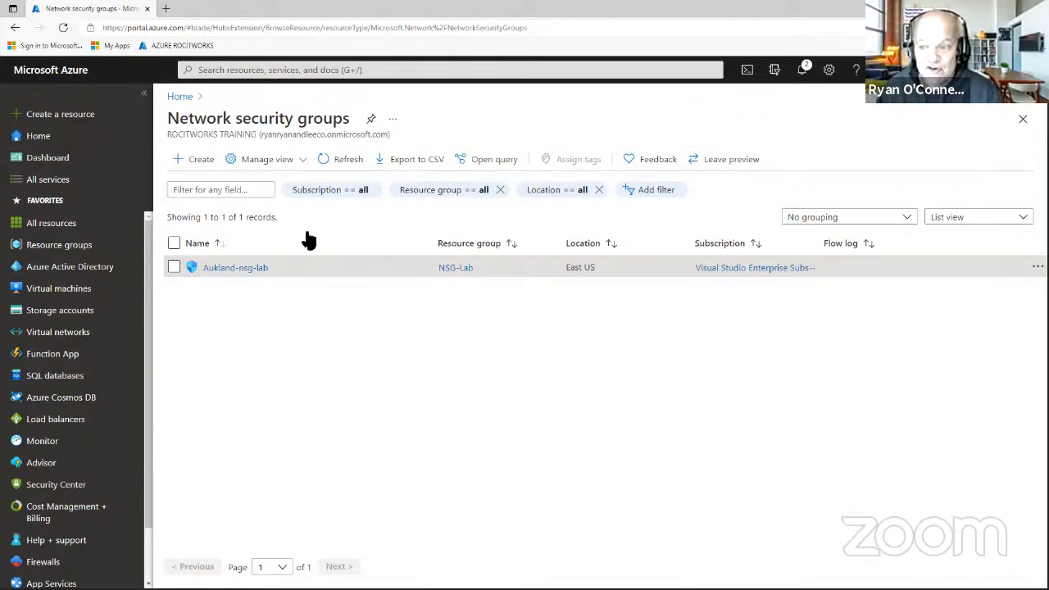
Edit Aukland-nsg-lab's tags, changing the value Demo to NSG-Demo, and save.
left_click(1037, 266)
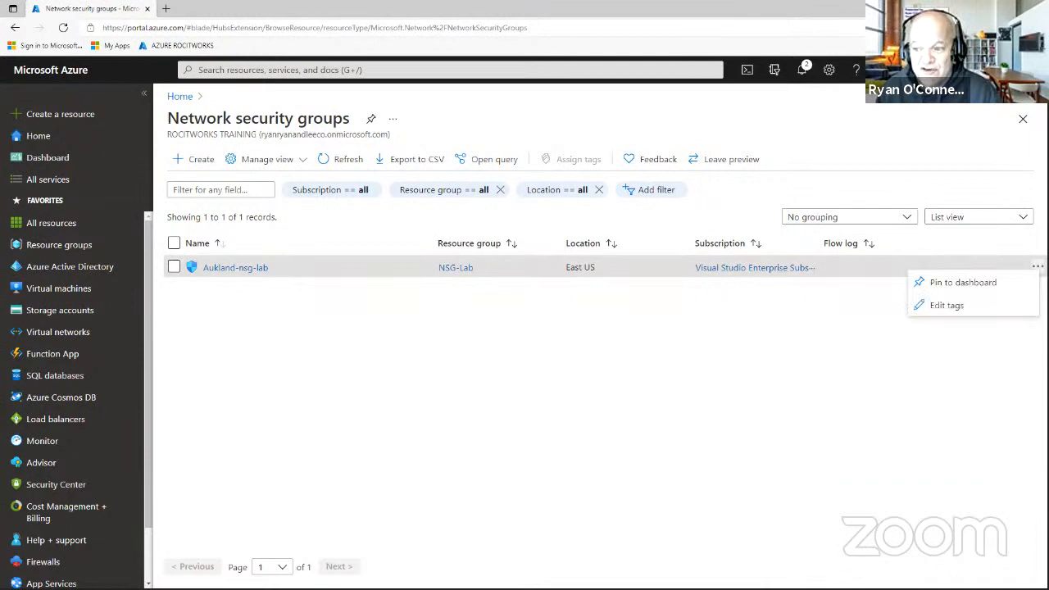
left_click(948, 306)
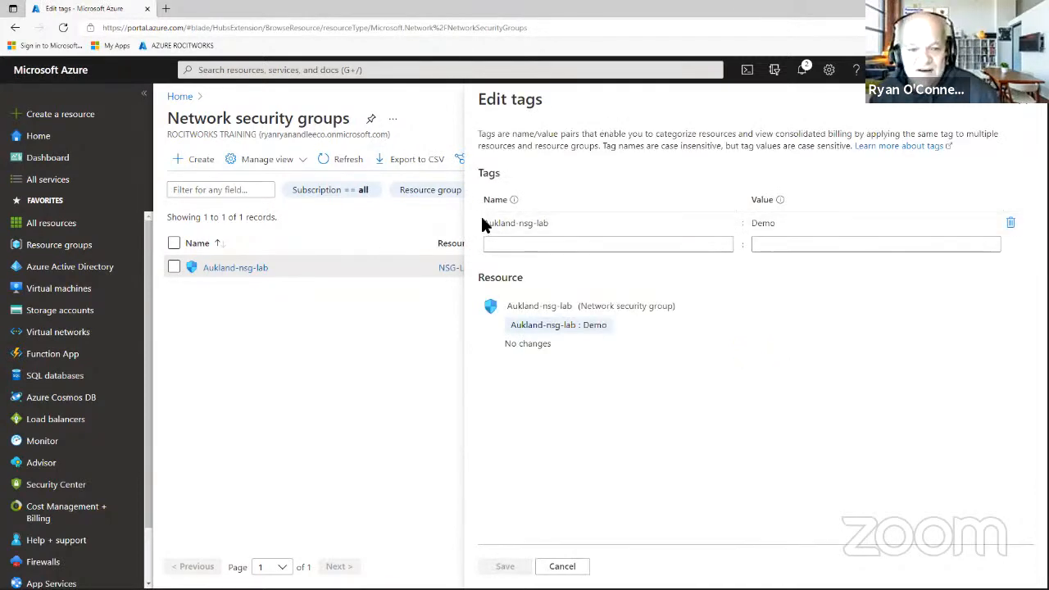
left_click(584, 332)
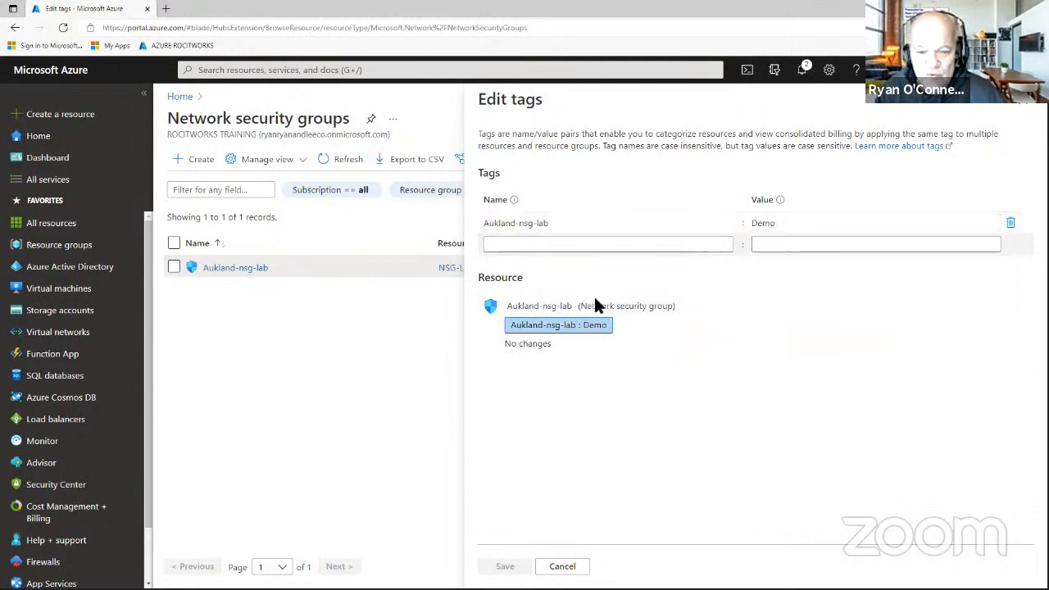
left_click(576, 226)
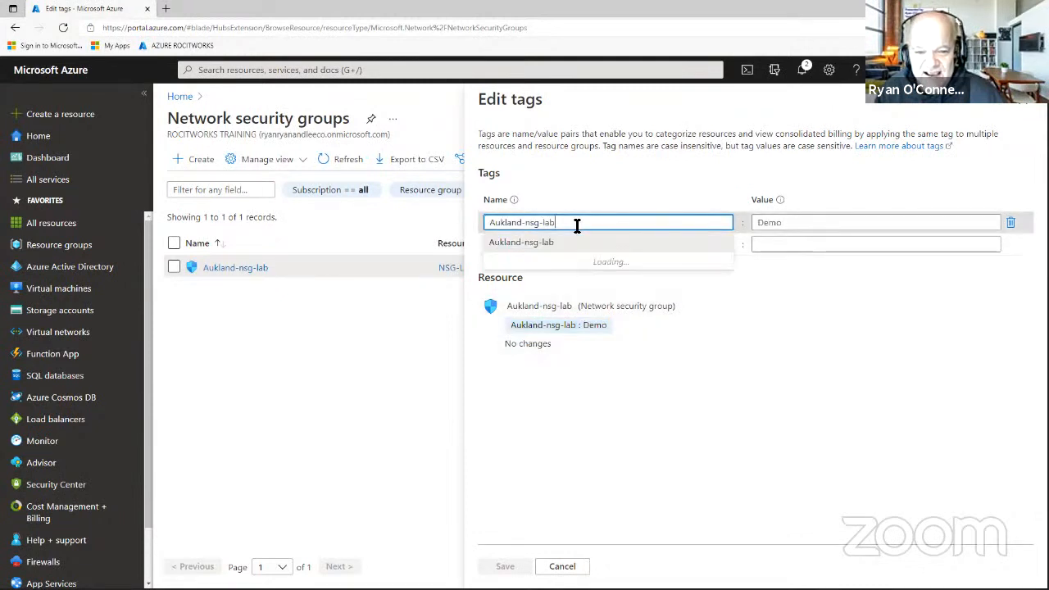
left_click(760, 222)
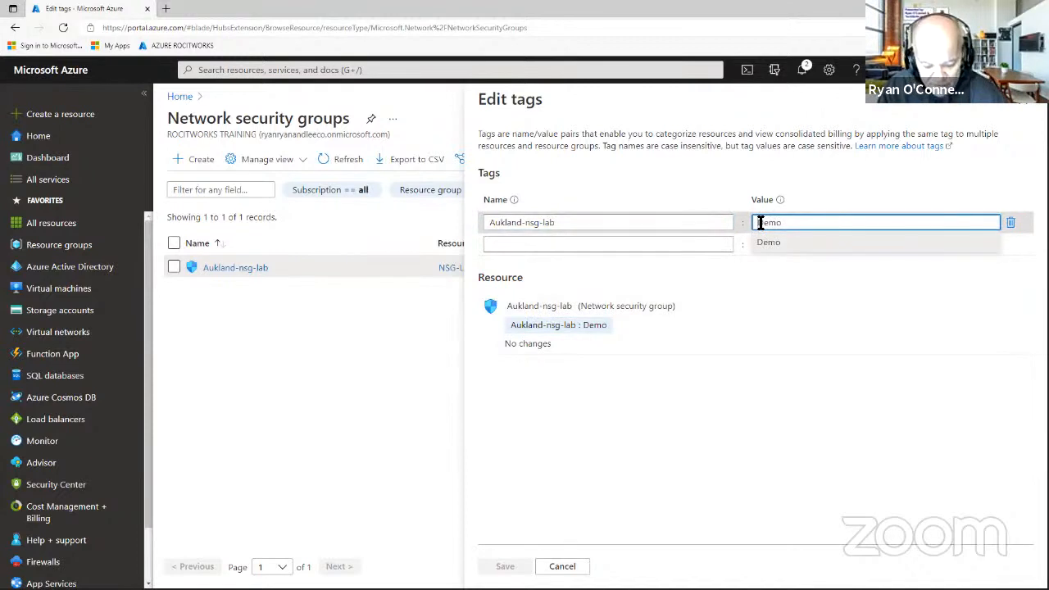
type("NSG-")
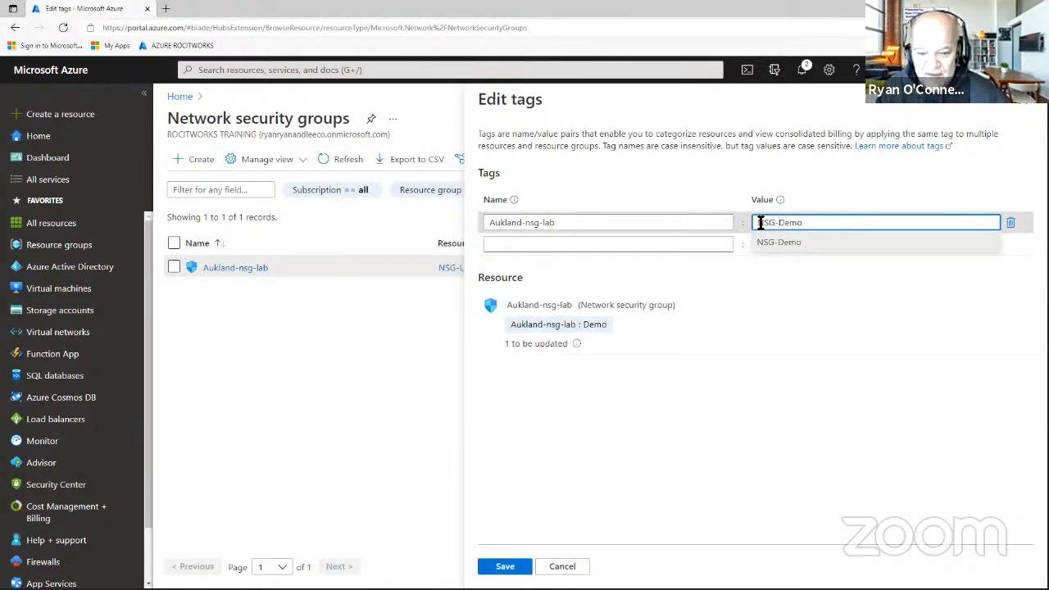
left_click(508, 567)
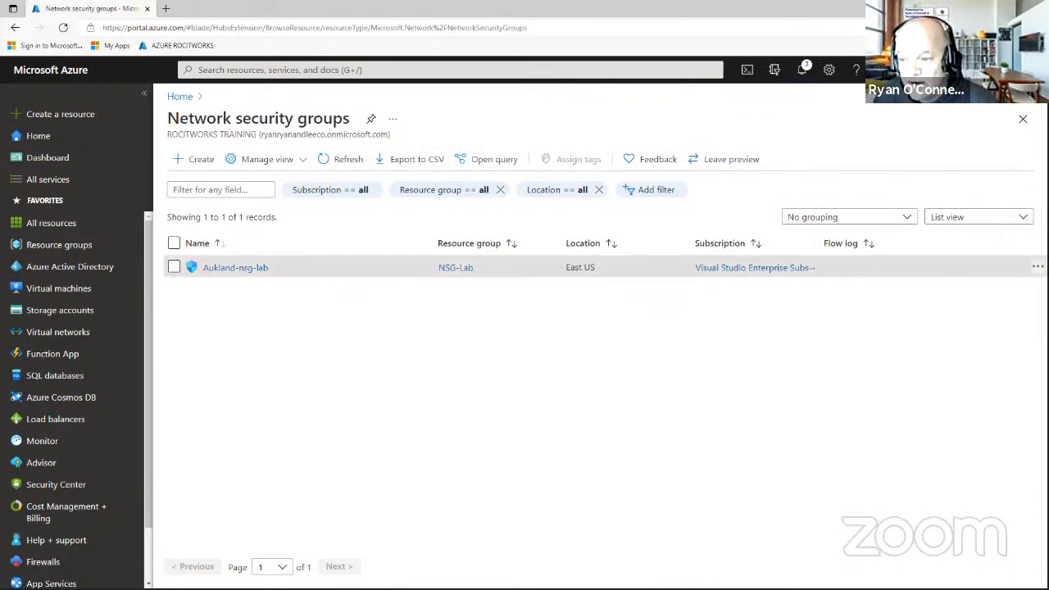
Reopen the tag editor to confirm the NSG-Demo value, then close it.
left_click(1037, 268)
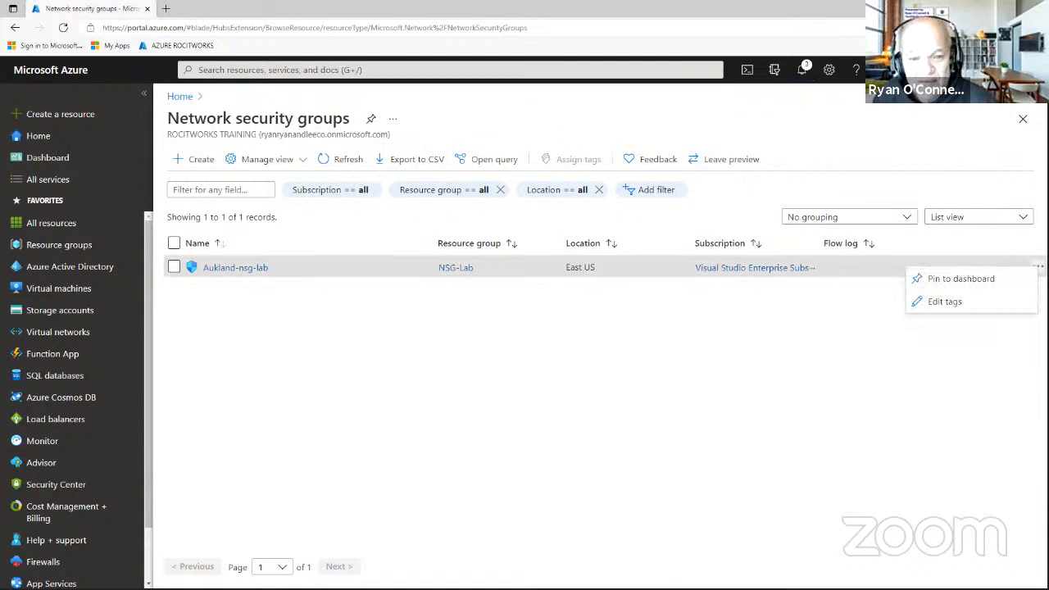
left_click(964, 300)
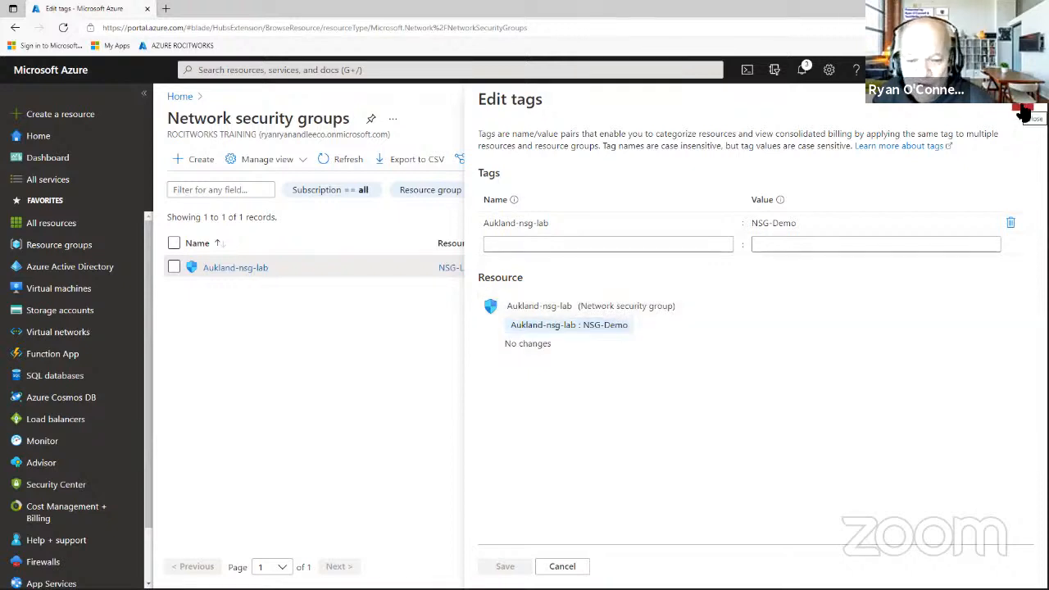
left_click(1022, 113)
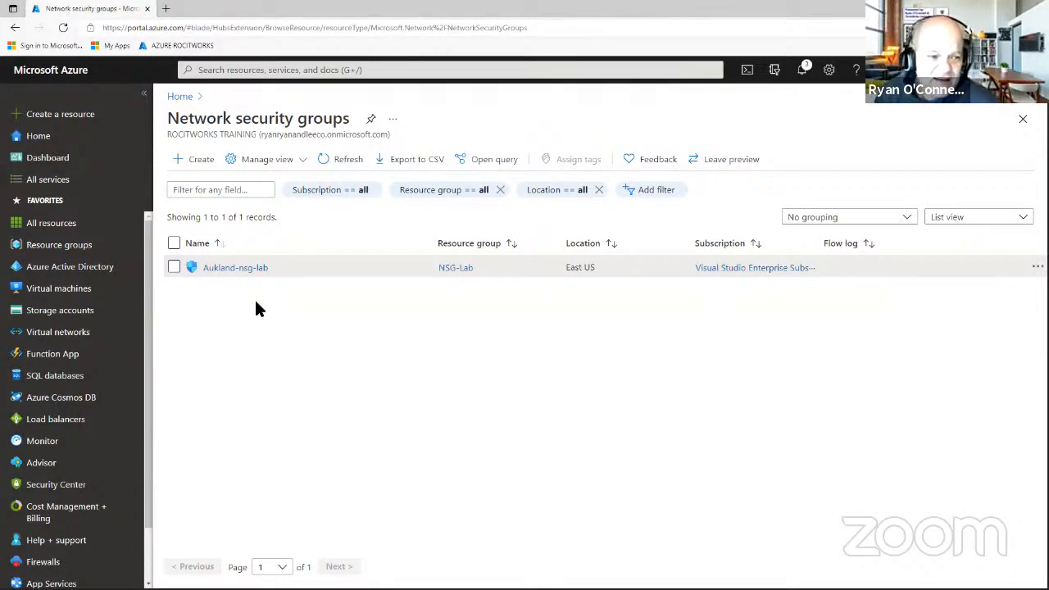
Go to Resource groups, open NSG-Lab and select its Aukland-nsg-lab security group.
mouse_move(82, 288)
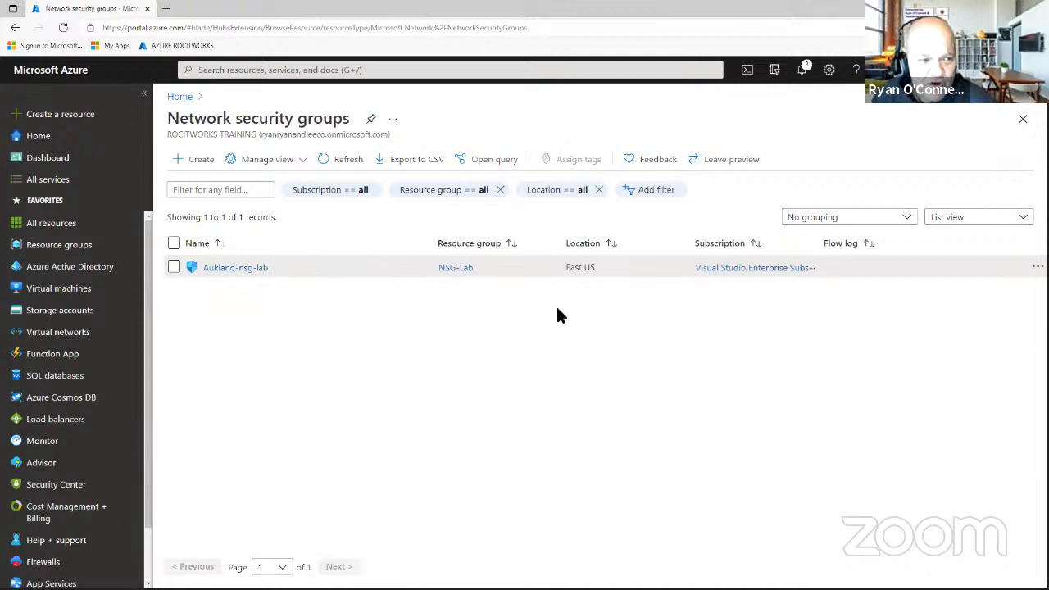
left_click(74, 250)
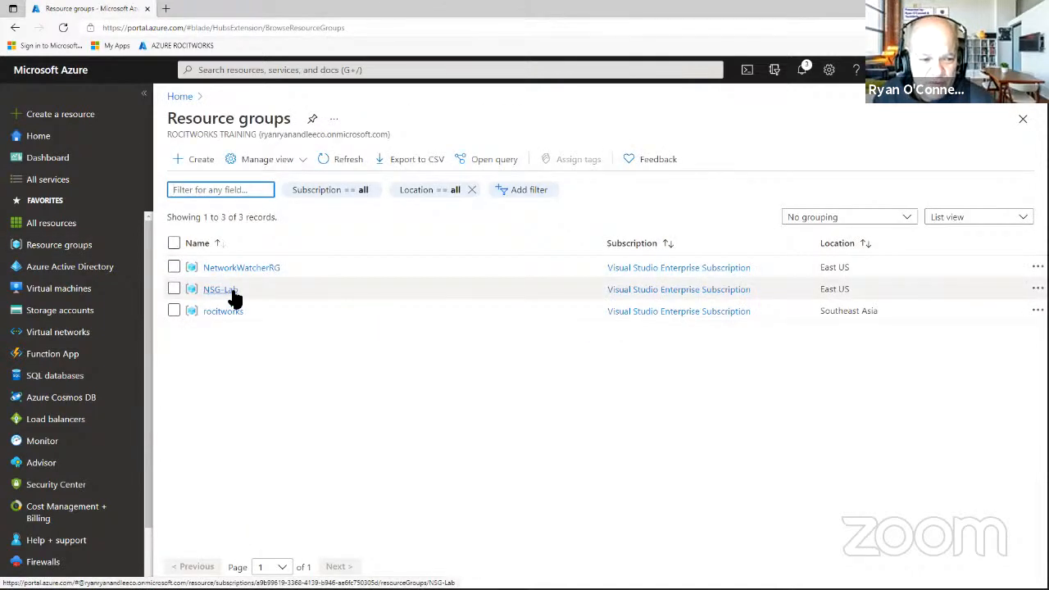
left_click(232, 292)
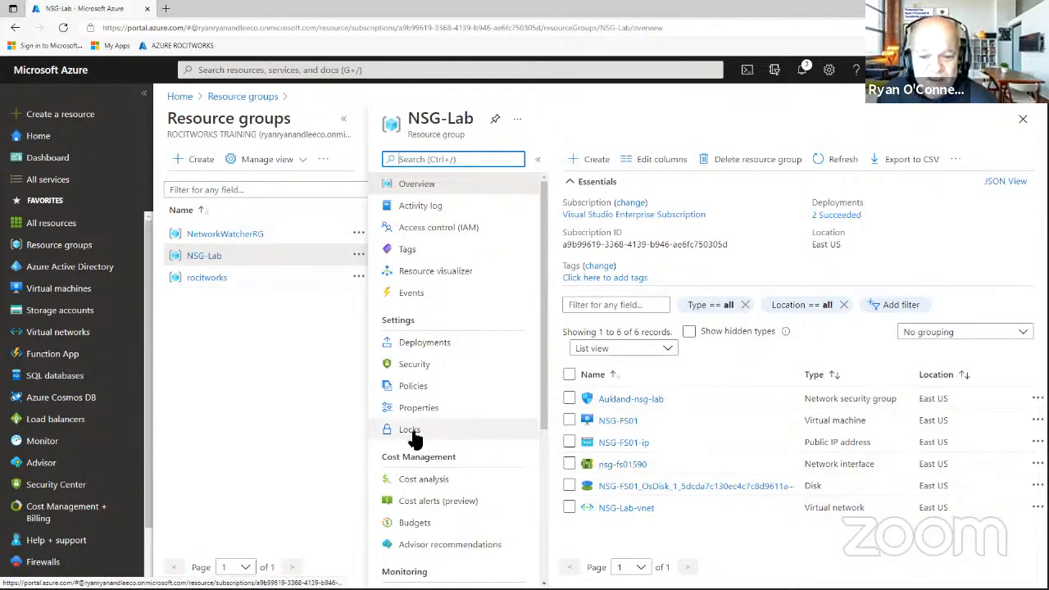
left_click(616, 401)
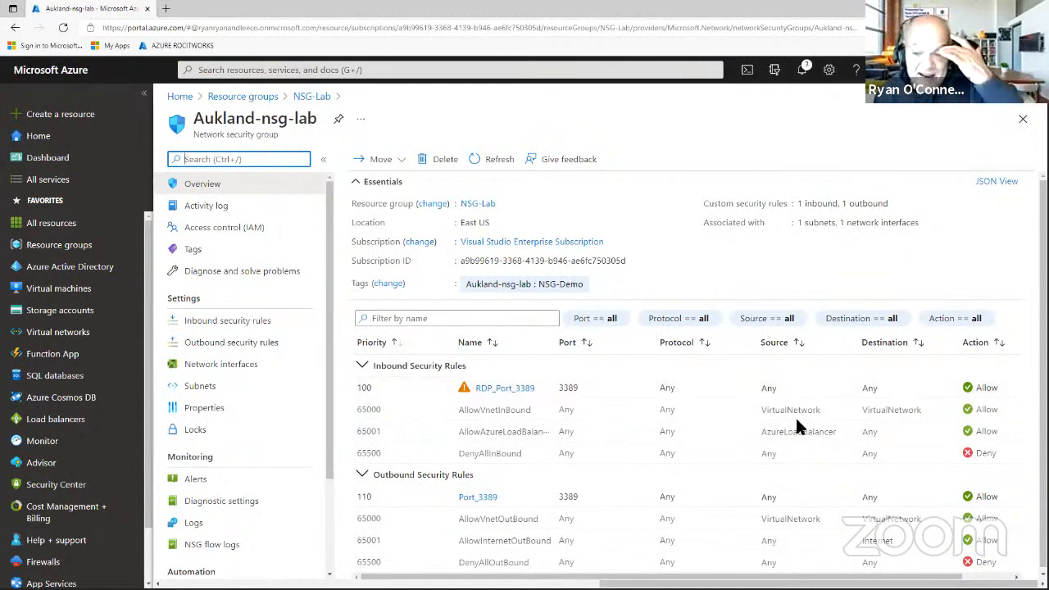
Set the inbound RDP_Port_3389 rule's action to Deny and save it.
left_click(519, 393)
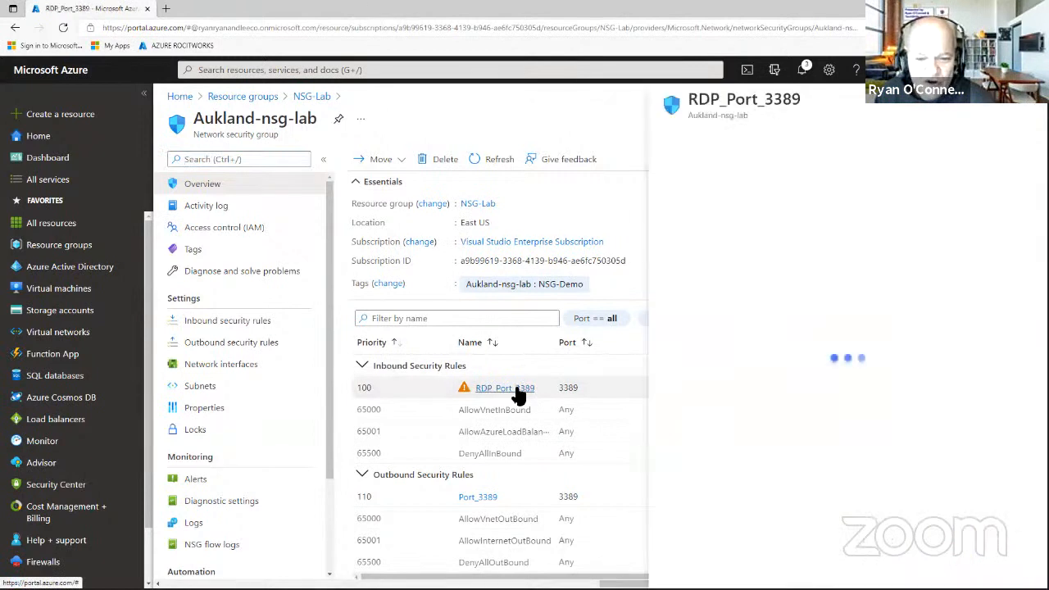
scroll(799, 320, "down", 3)
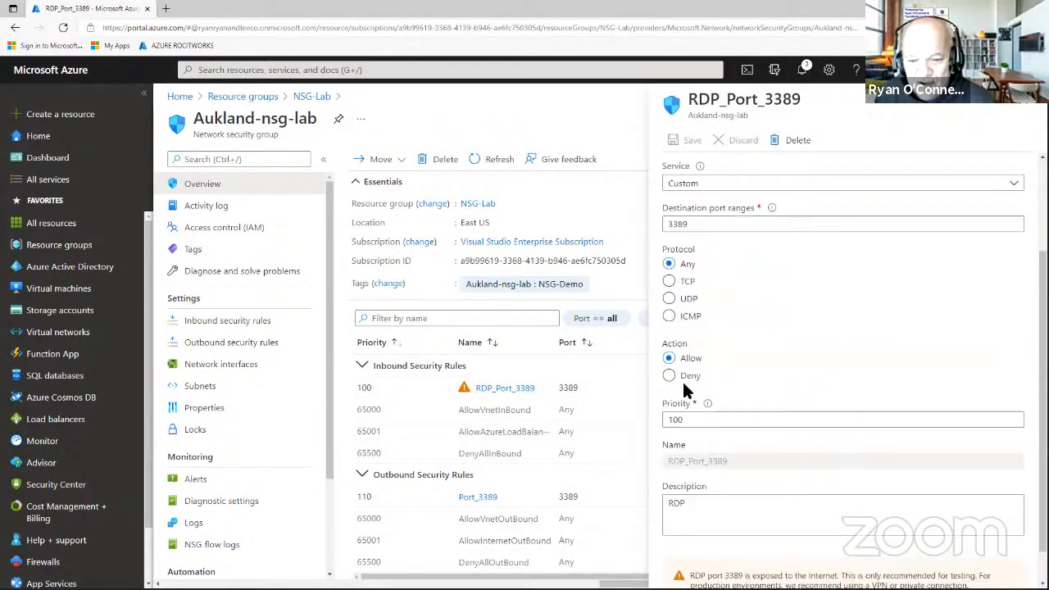
left_click(680, 376)
scroll(778, 432, "down", 2)
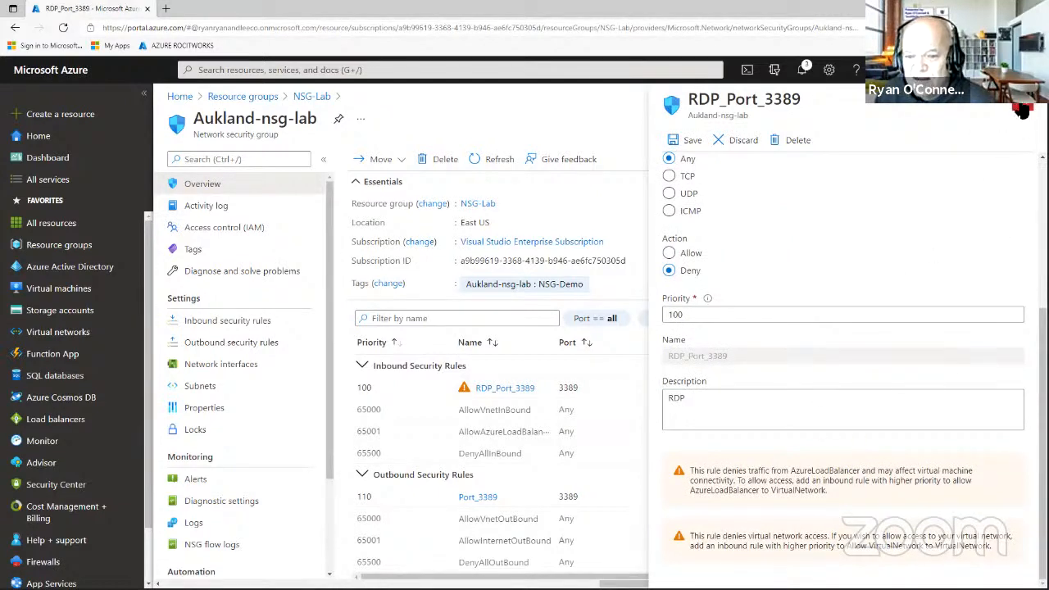
left_click(1021, 112)
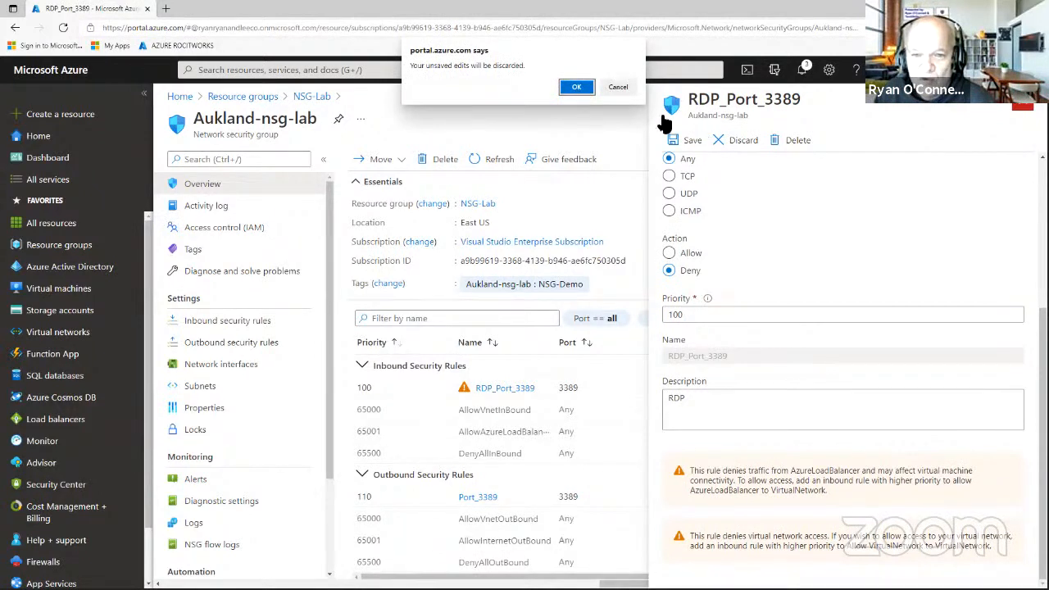
left_click(618, 87)
left_click(688, 140)
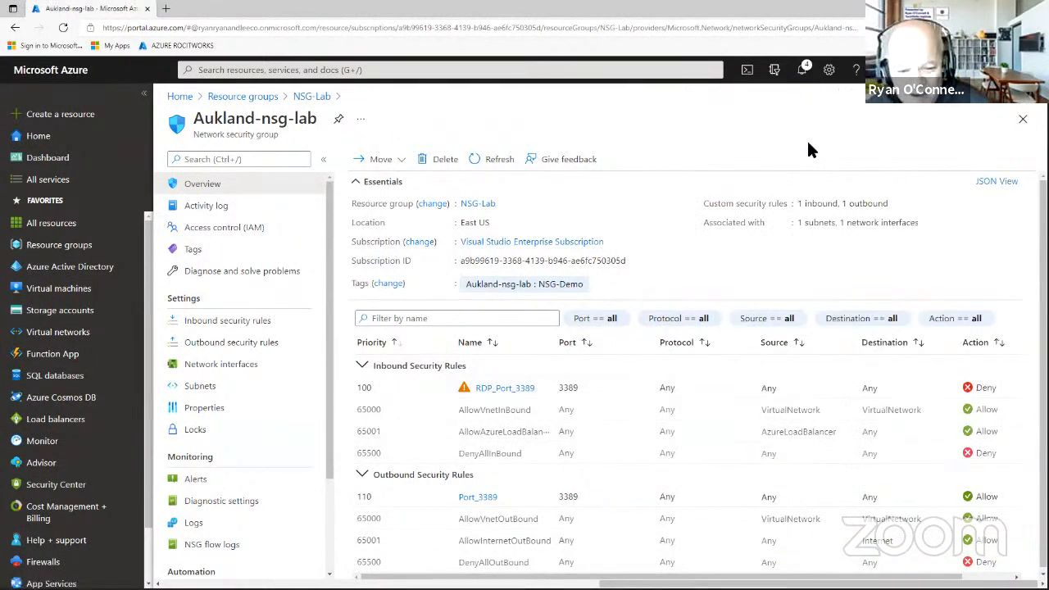
Set the outbound Port_3389 rule to Deny and save, then move File Explorer aside.
left_click(483, 497)
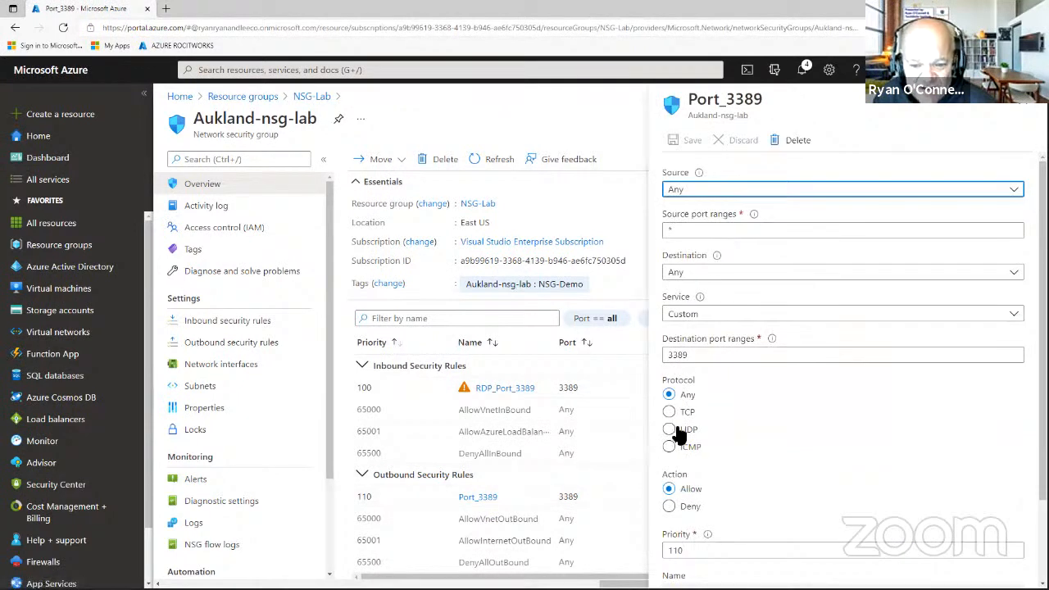
left_click(669, 507)
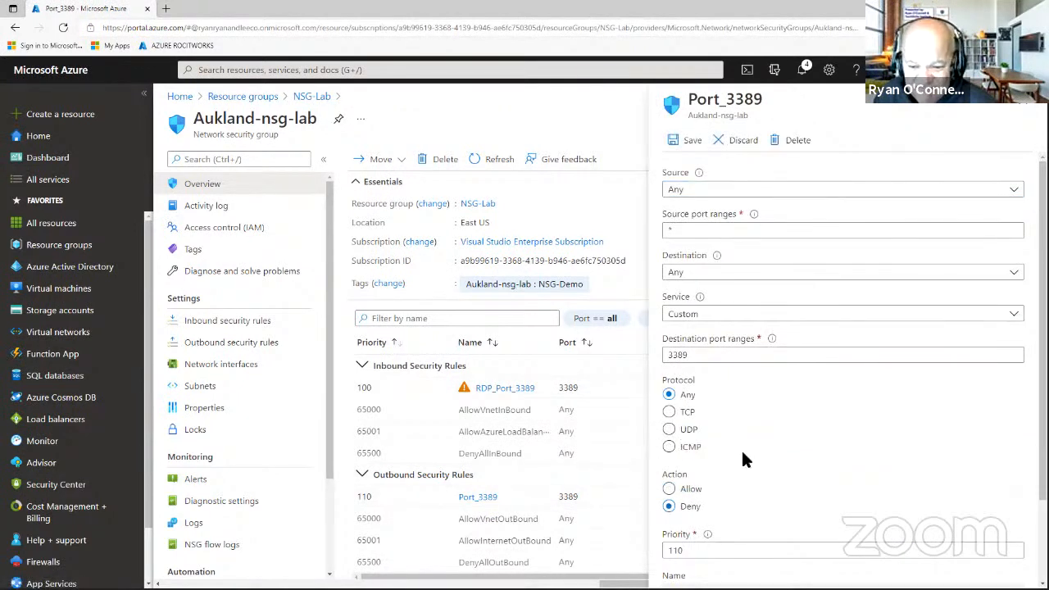
left_click(688, 141)
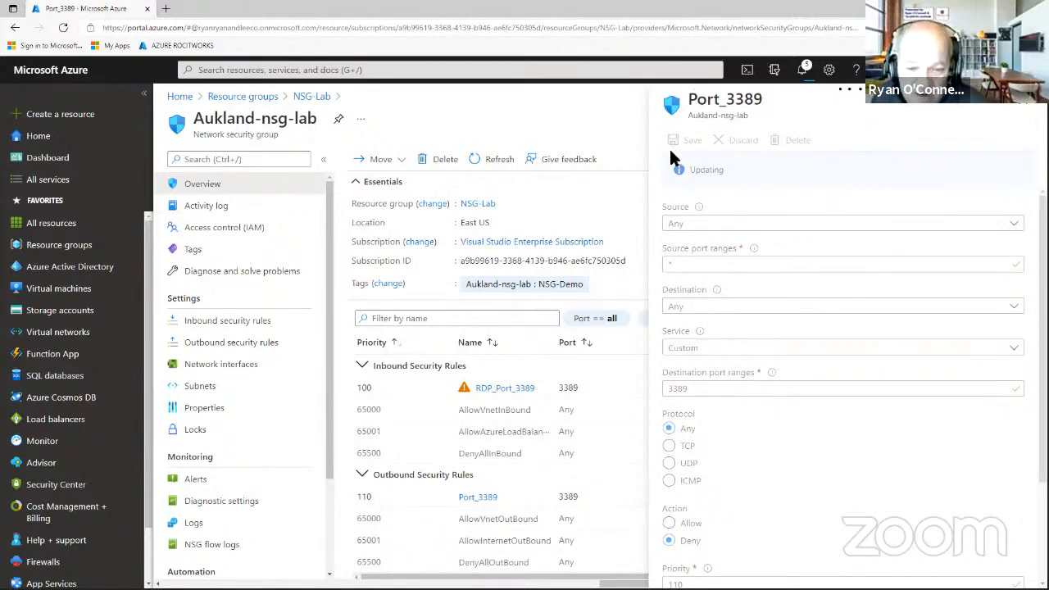
key("super+e")
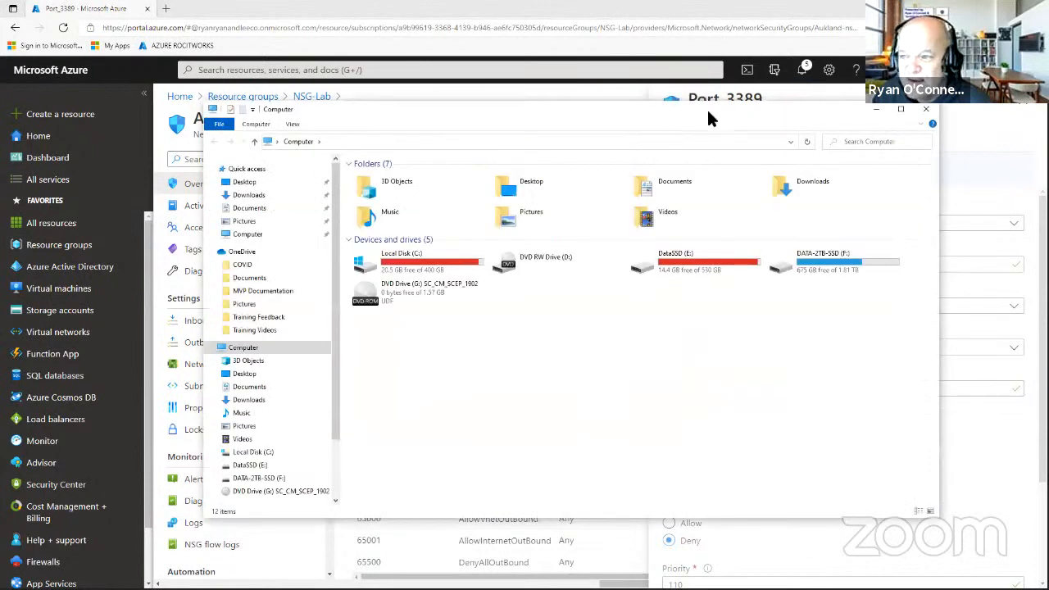
left_click_drag(708, 112, 1048, 112)
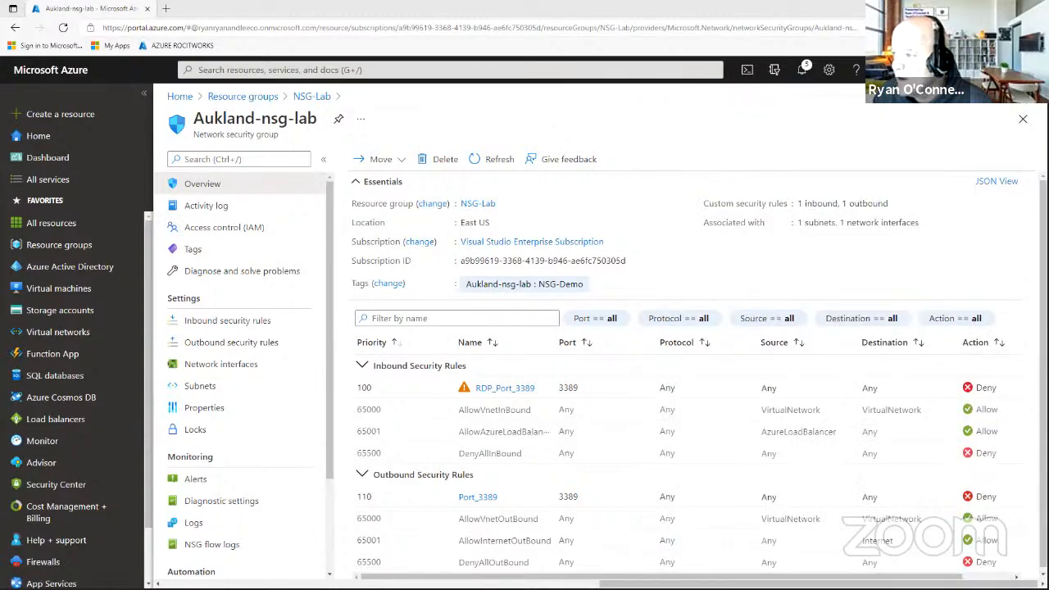
Proceed with the Remote Desktop connection and submit the account password, retrying after a failed sign-in.
left_click(507, 307)
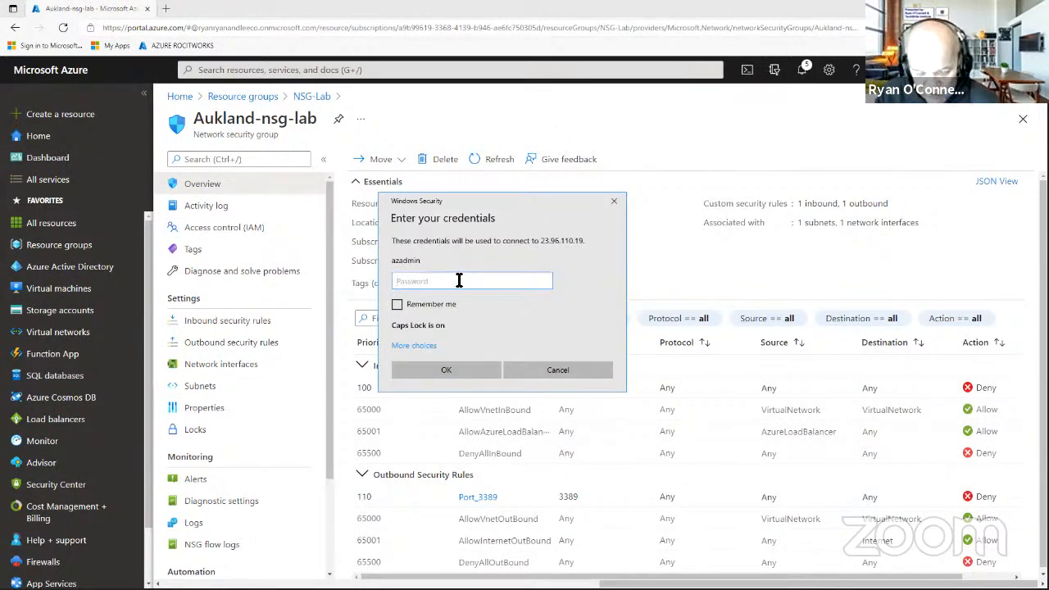
key("Caps_Lock")
key("Caps_Lock")
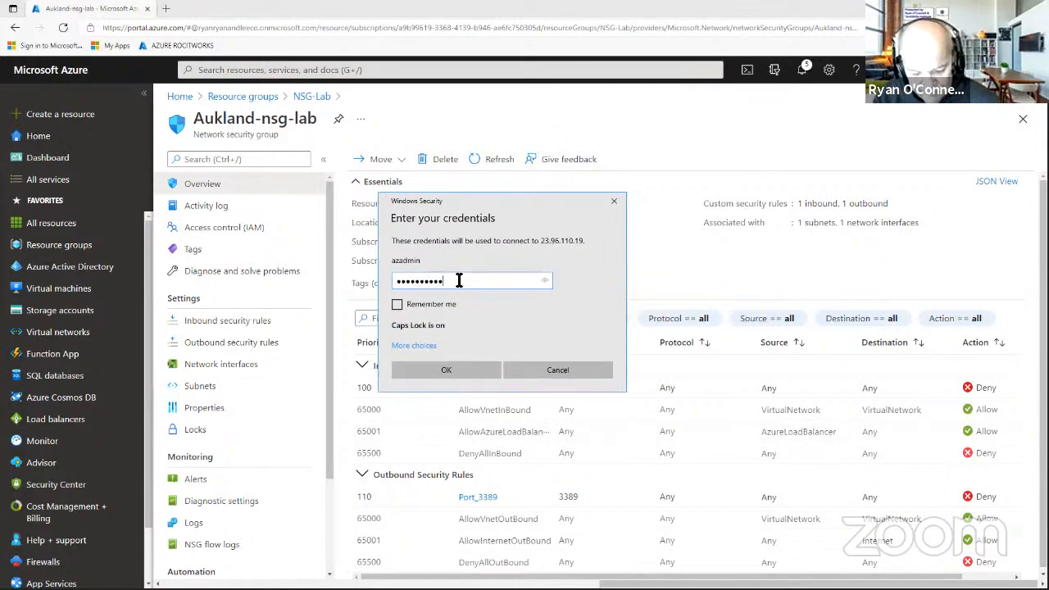
key("Return")
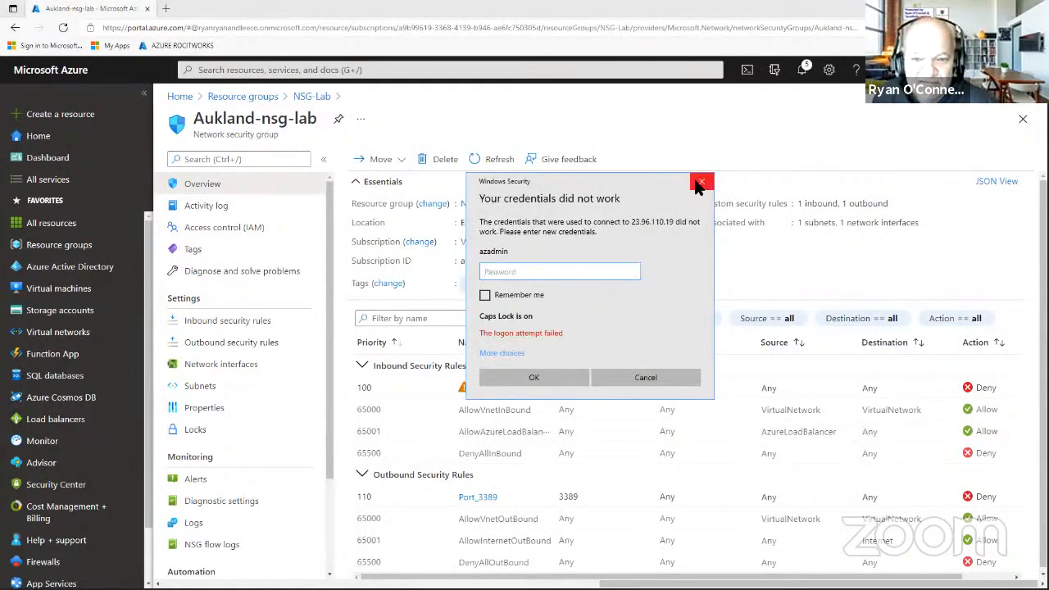
left_click(703, 184)
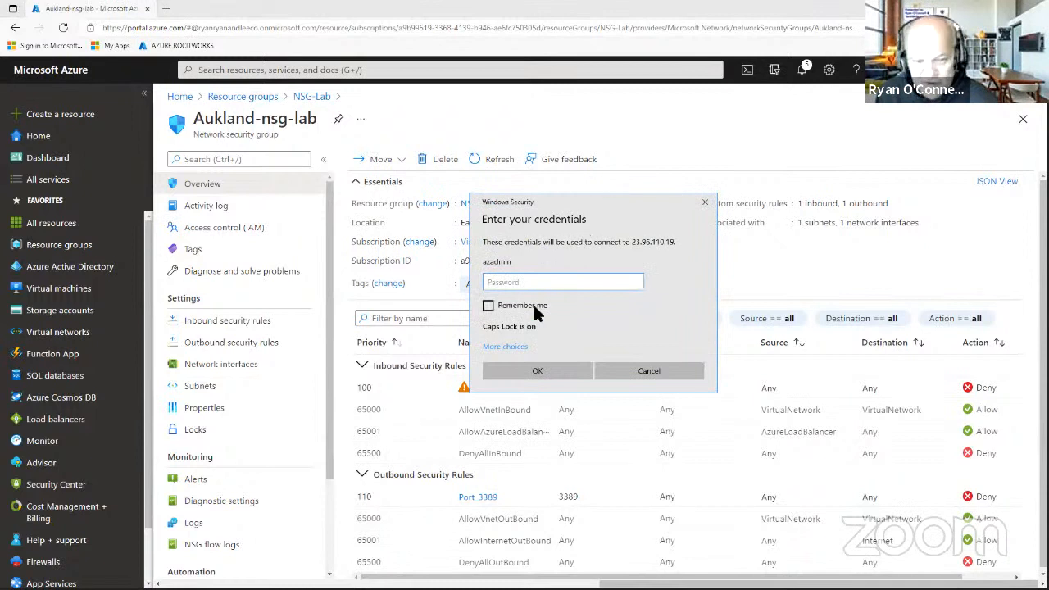
key("Caps_Lock")
key("Caps_Lock")
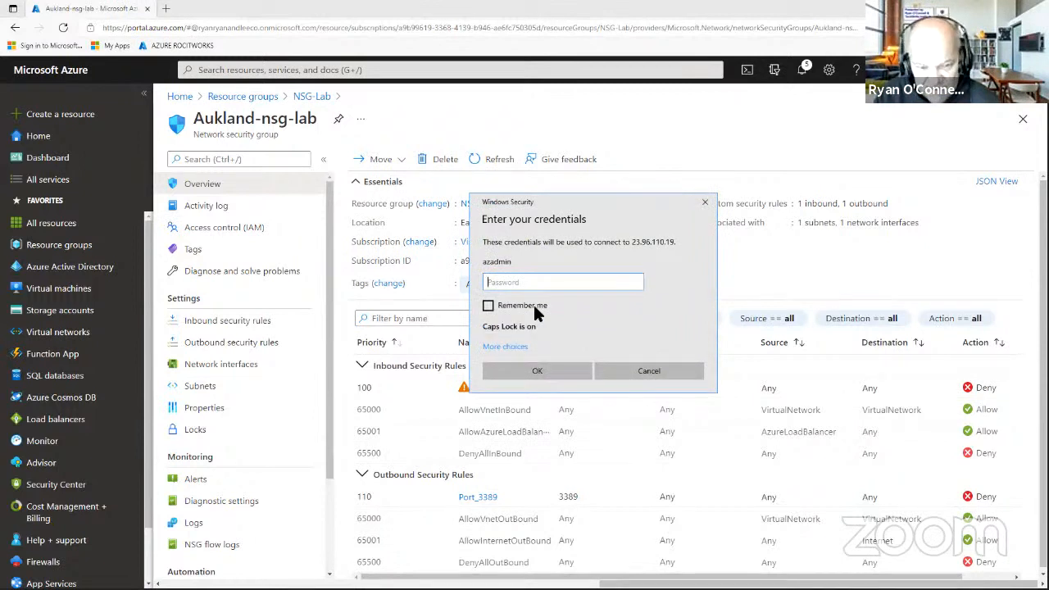
type("P")
key("Caps_Lock")
type("a")
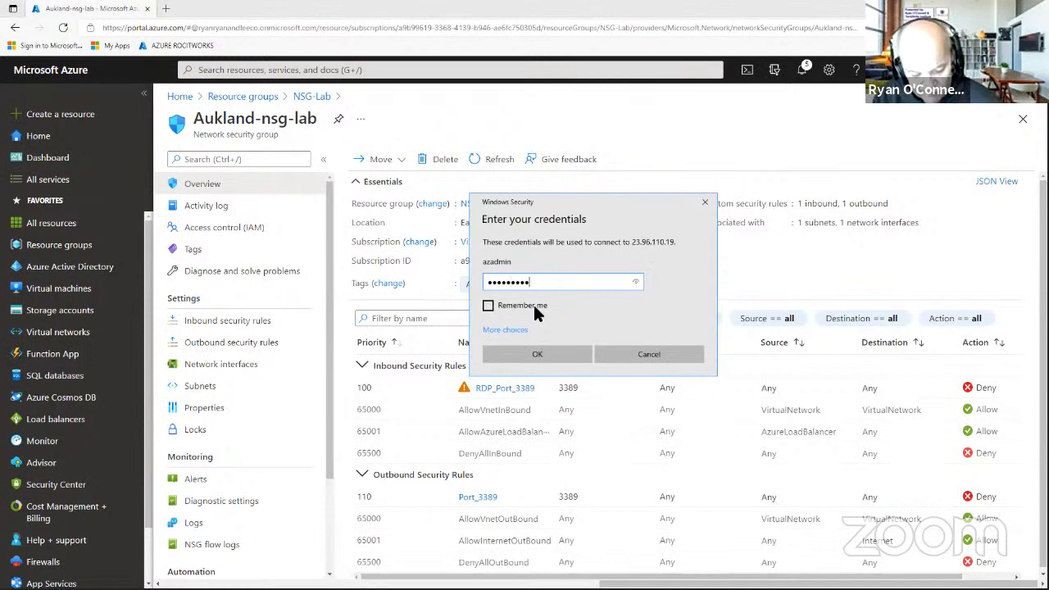
left_click(539, 351)
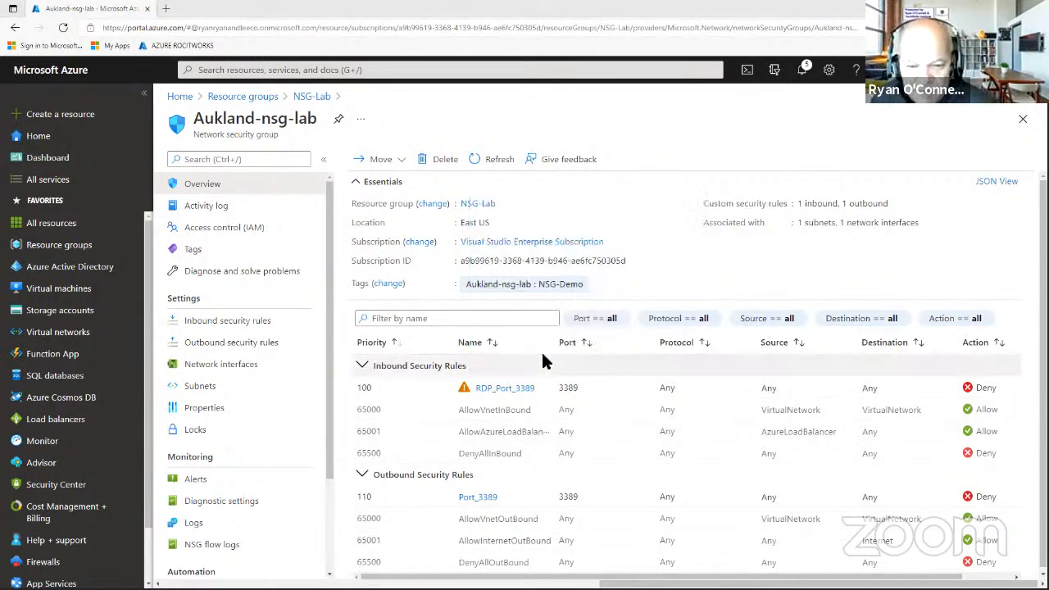
Refresh the network security group page, then open the NSG-FS01 VM from Virtual machines.
left_click(485, 161)
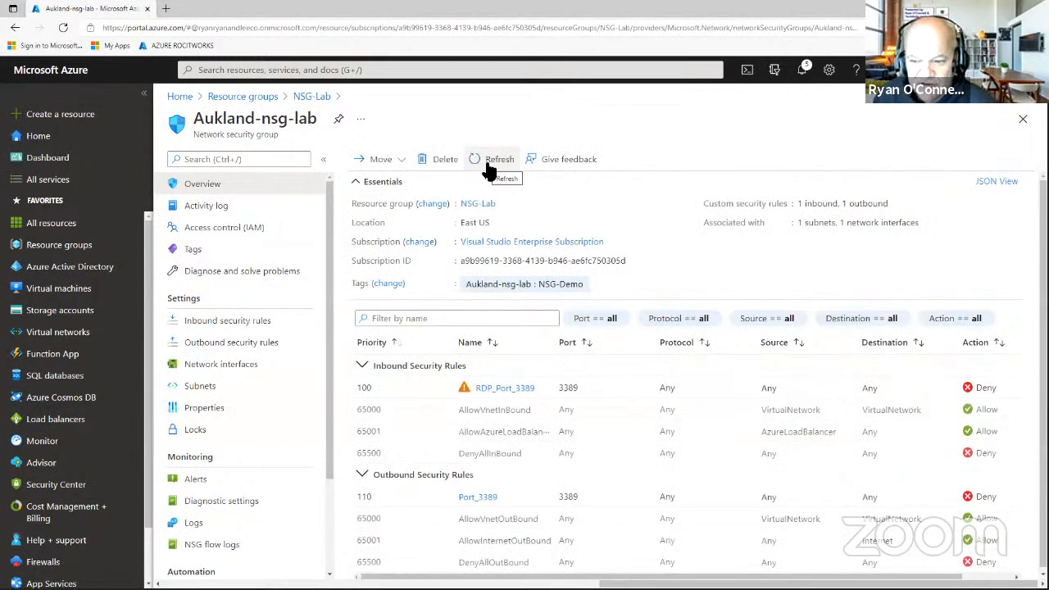
left_click(486, 162)
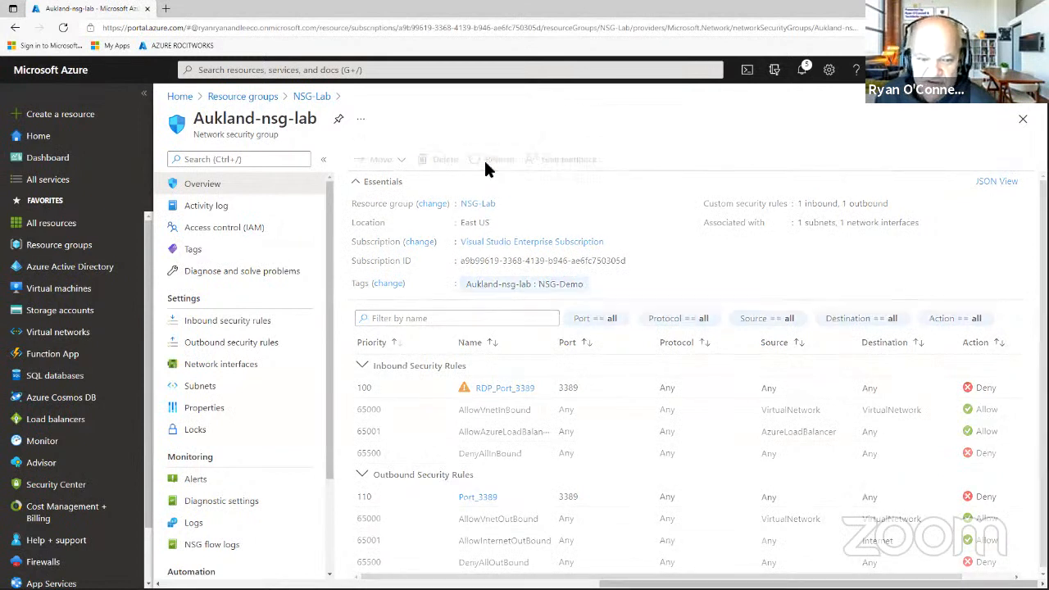
left_click(59, 246)
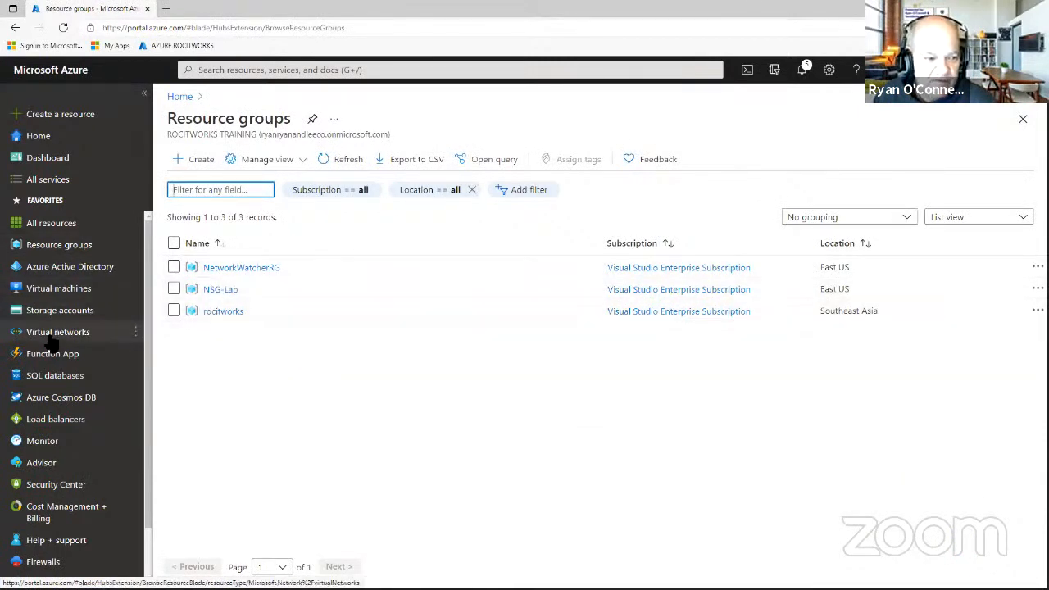
left_click(62, 295)
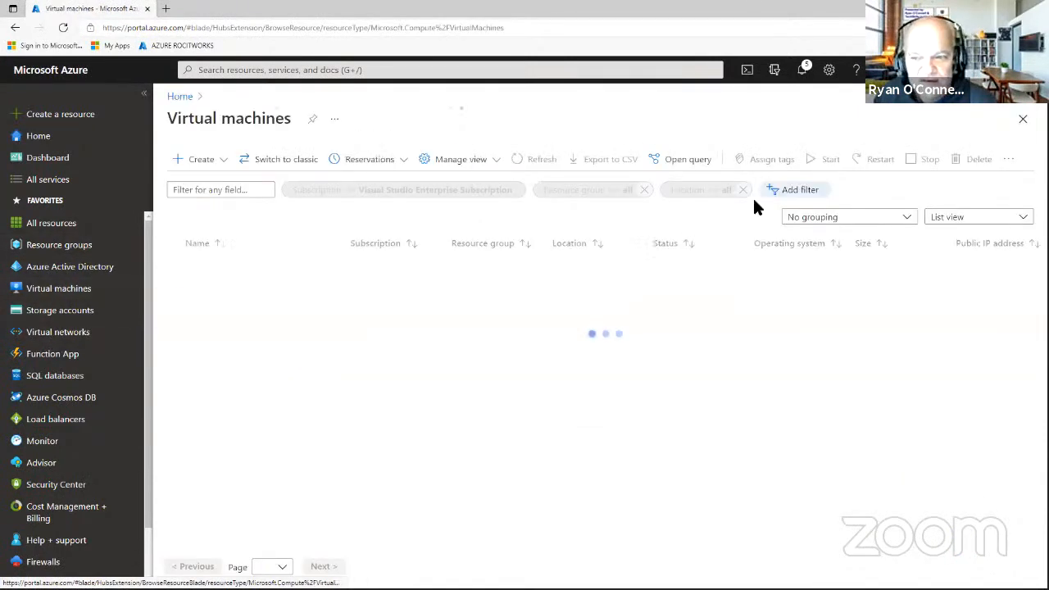
left_click(213, 269)
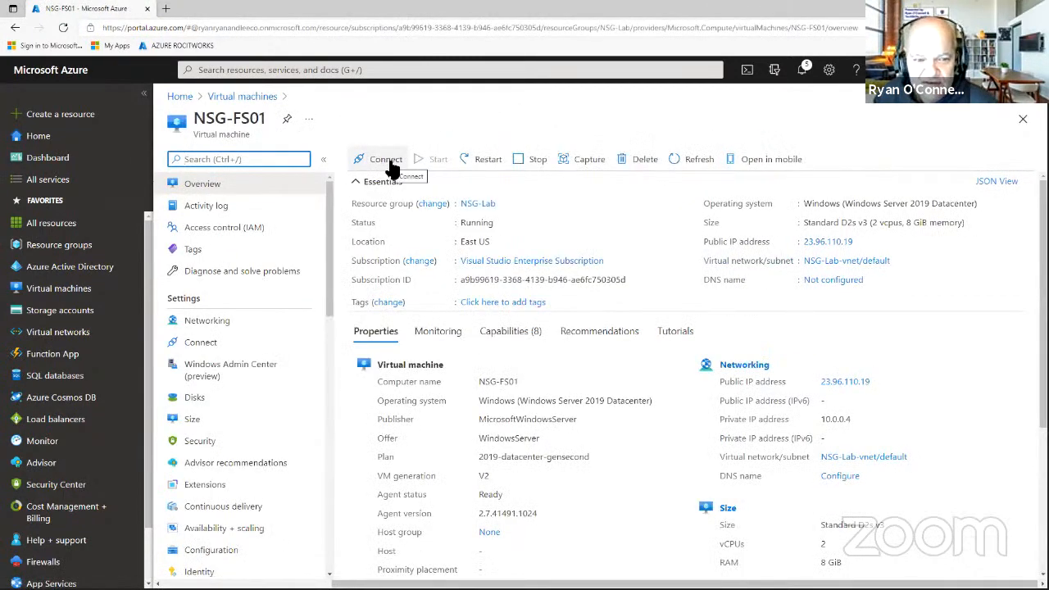
Download the NSG-FS01.rdp file from the VM's RDP connect options.
left_click(393, 165)
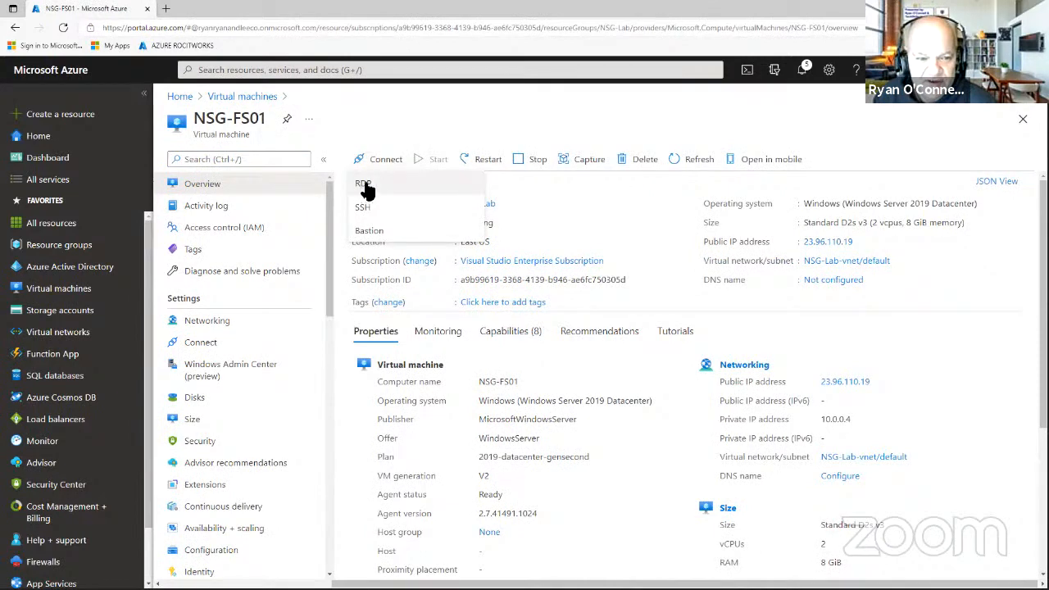
left_click(364, 185)
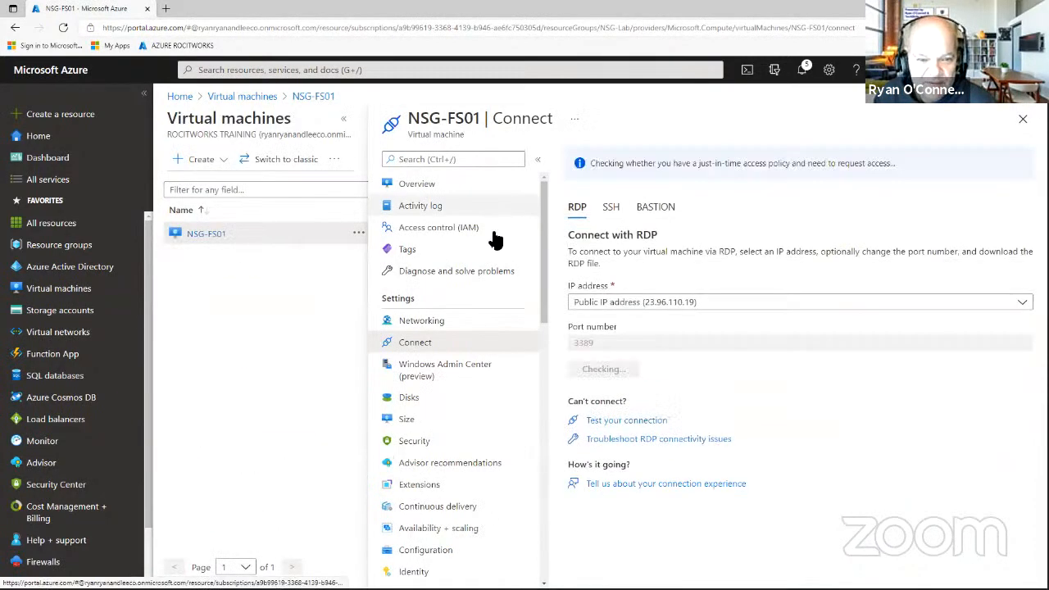
left_click(639, 373)
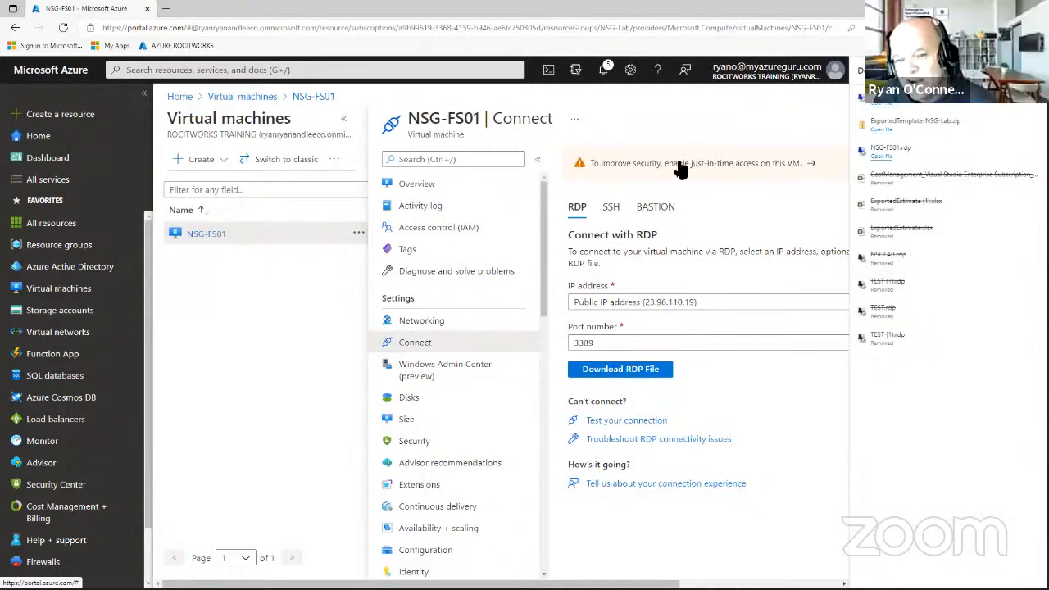
Launch NSG-FS01.rdp, accept the publisher warning and dismiss the connection error.
left_click(883, 104)
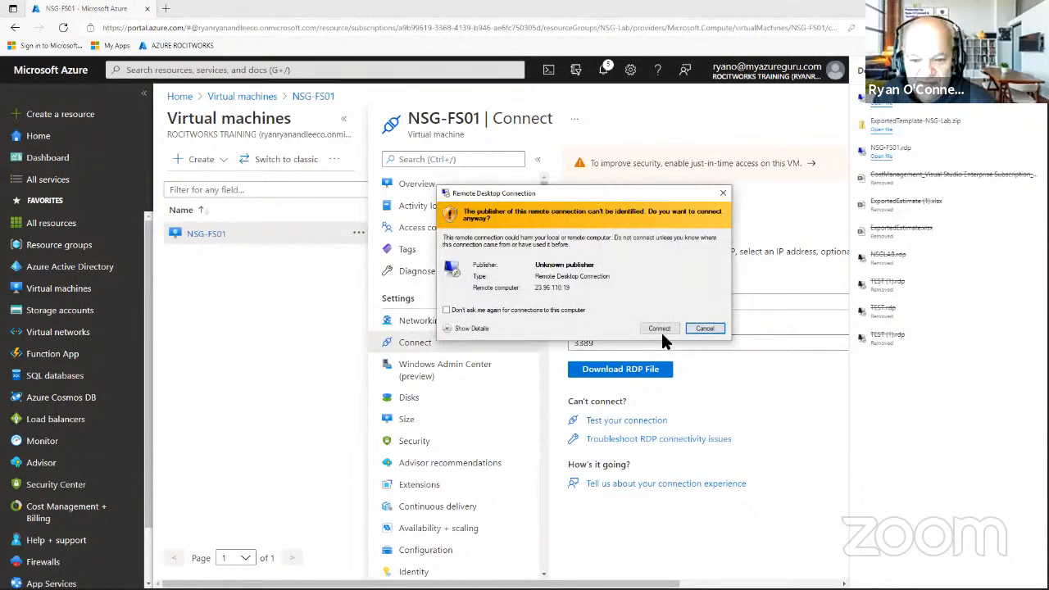
left_click(710, 328)
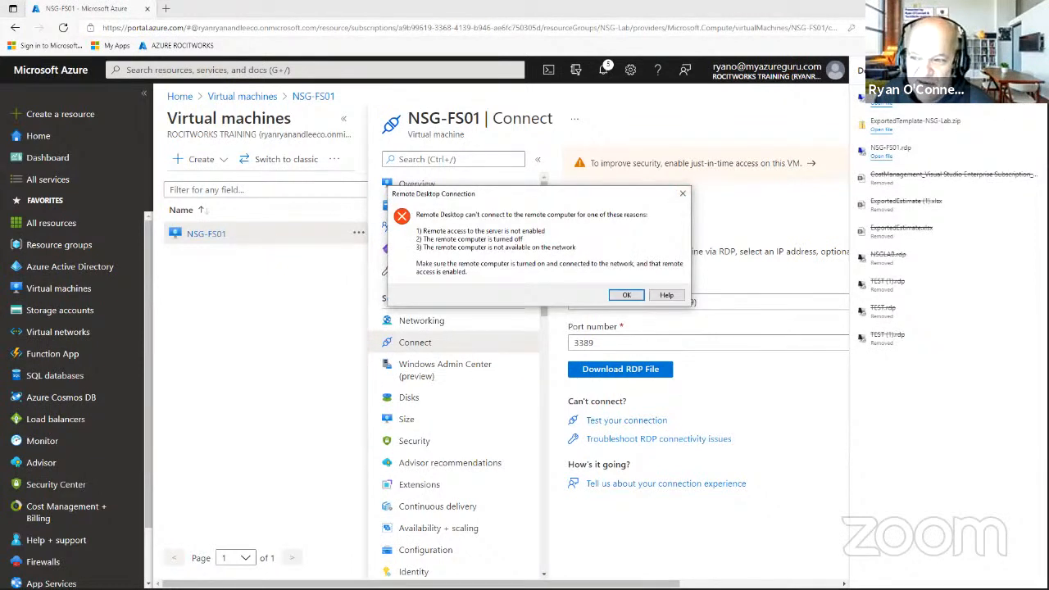
key("Return")
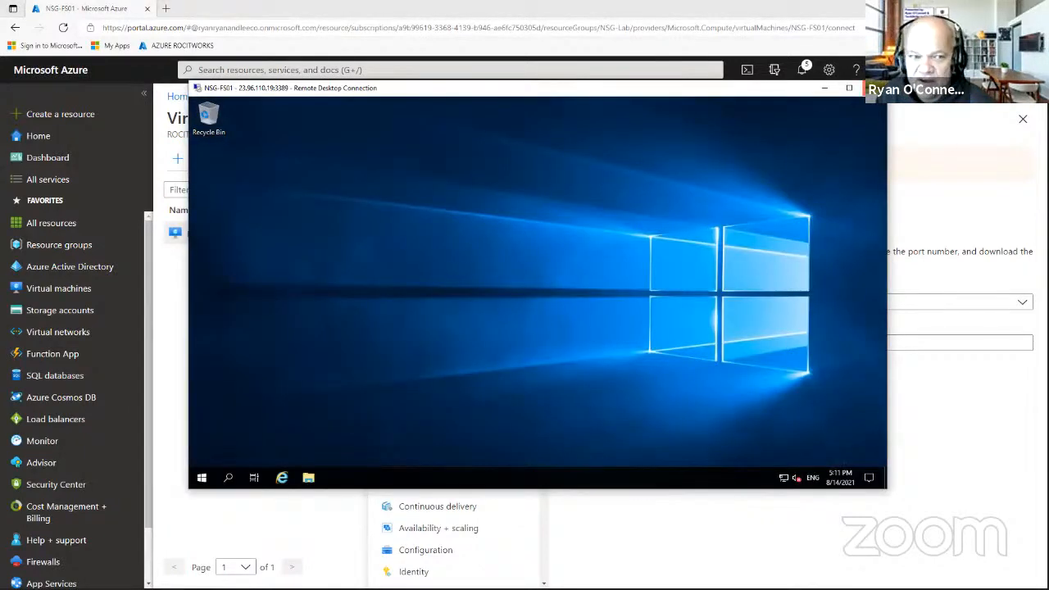
Close the NSG-FS01 Remote Desktop window and confirm the disconnect.
left_click(862, 88)
left_click(572, 304)
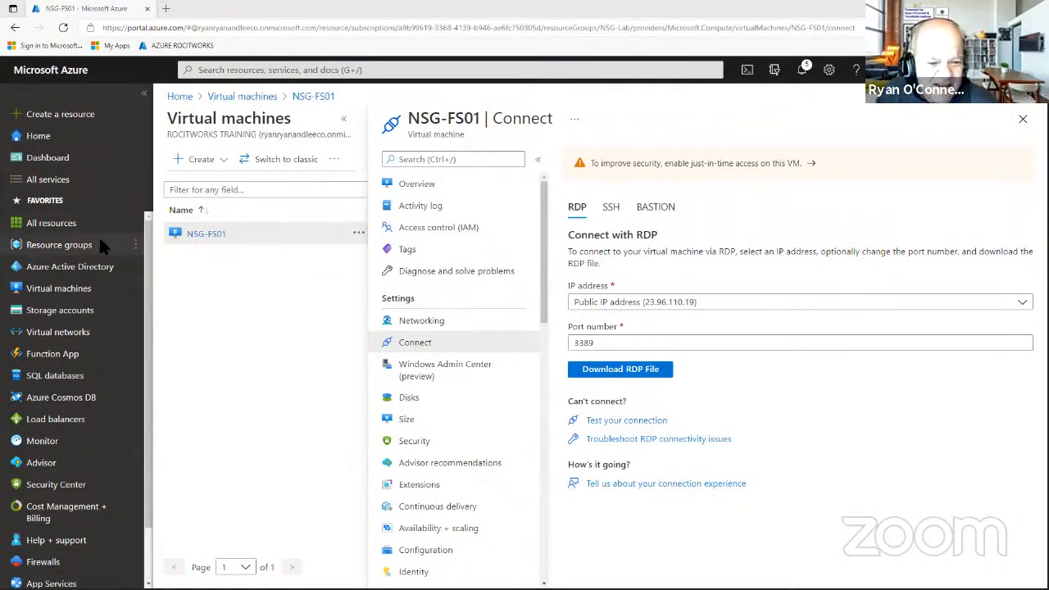
Open the RDP_Port_3389 inbound rule of Aukland-nsg-lab in the NSG-Lab resource group.
left_click(1023, 119)
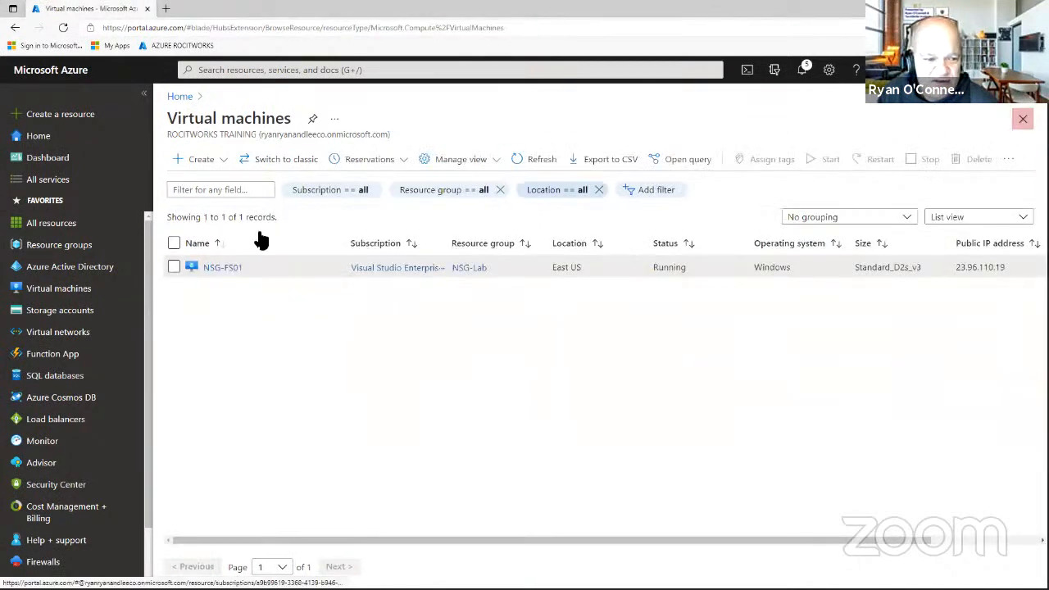
left_click(61, 245)
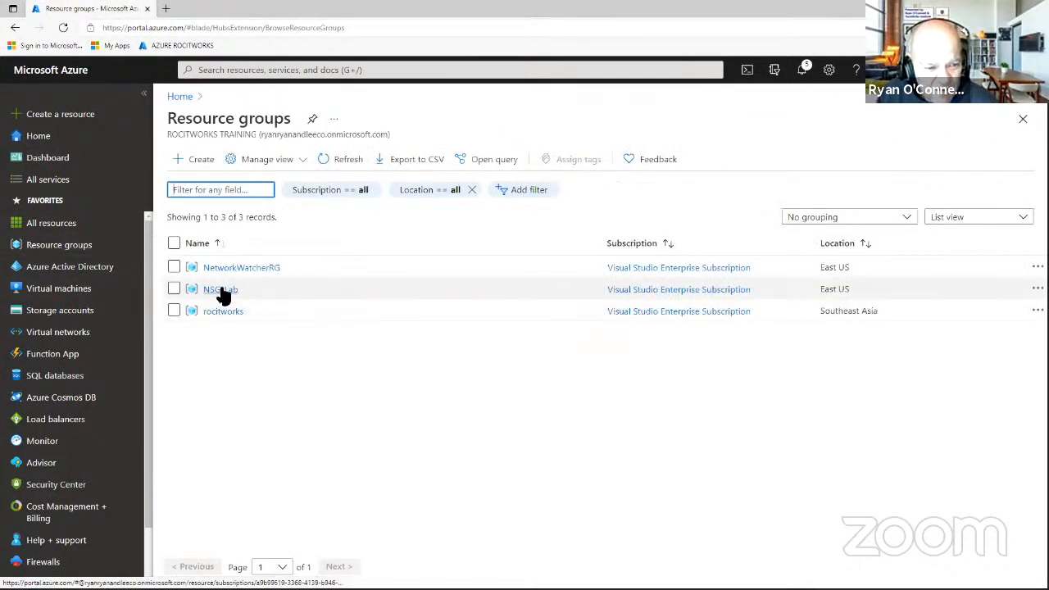
left_click(223, 290)
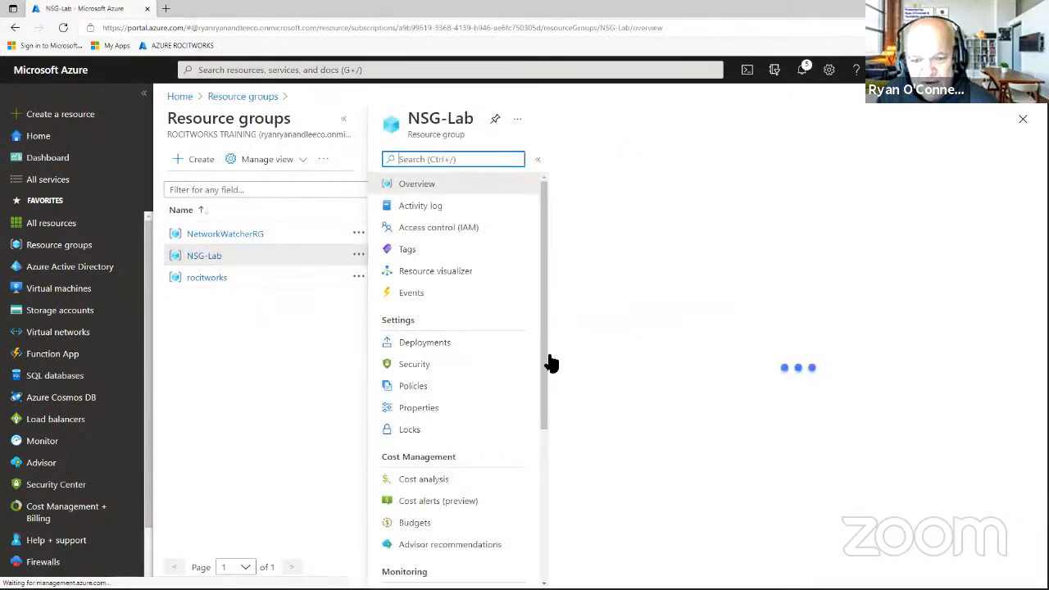
left_click(640, 404)
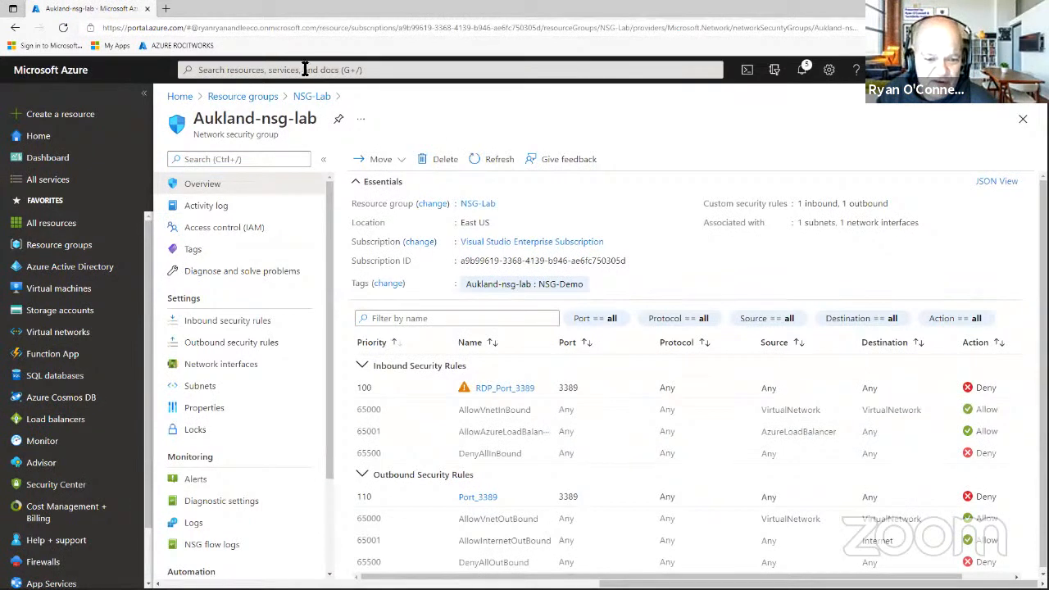
left_click(504, 388)
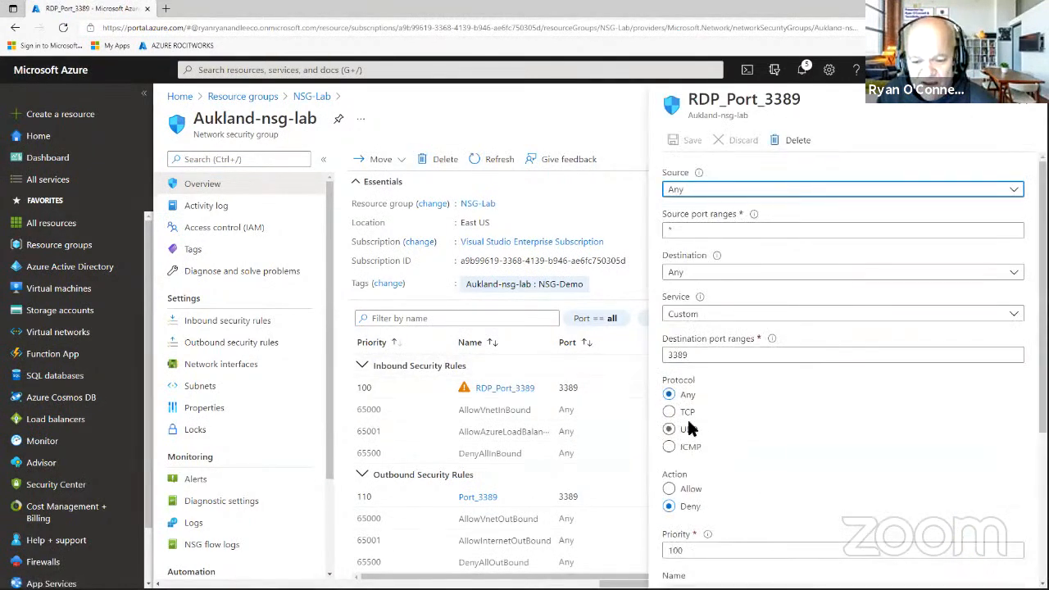
Set RDP_Port_3389's action to Allow and save the rule.
left_click(669, 490)
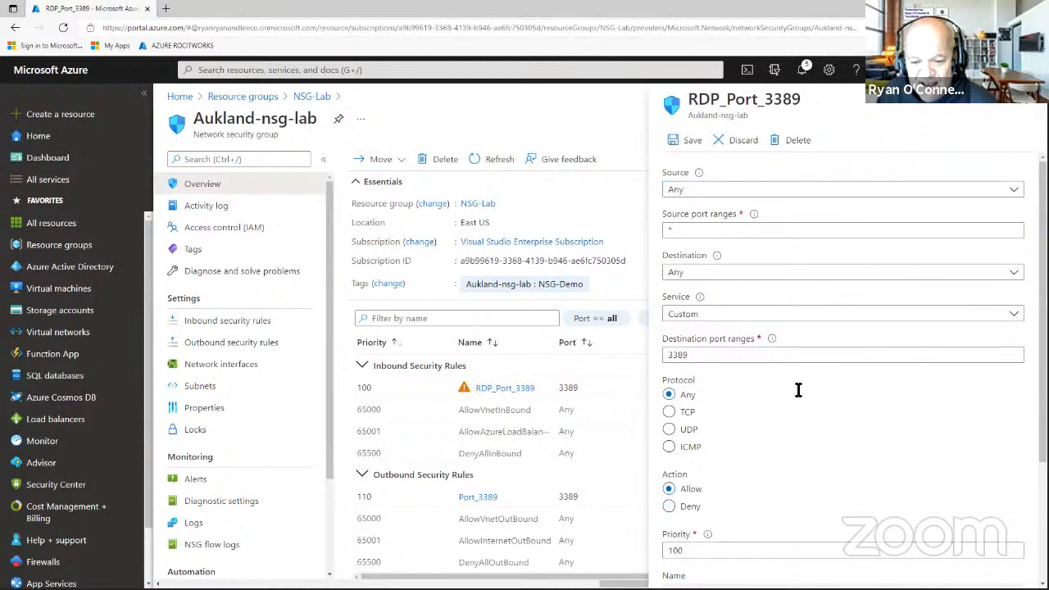
left_click(688, 144)
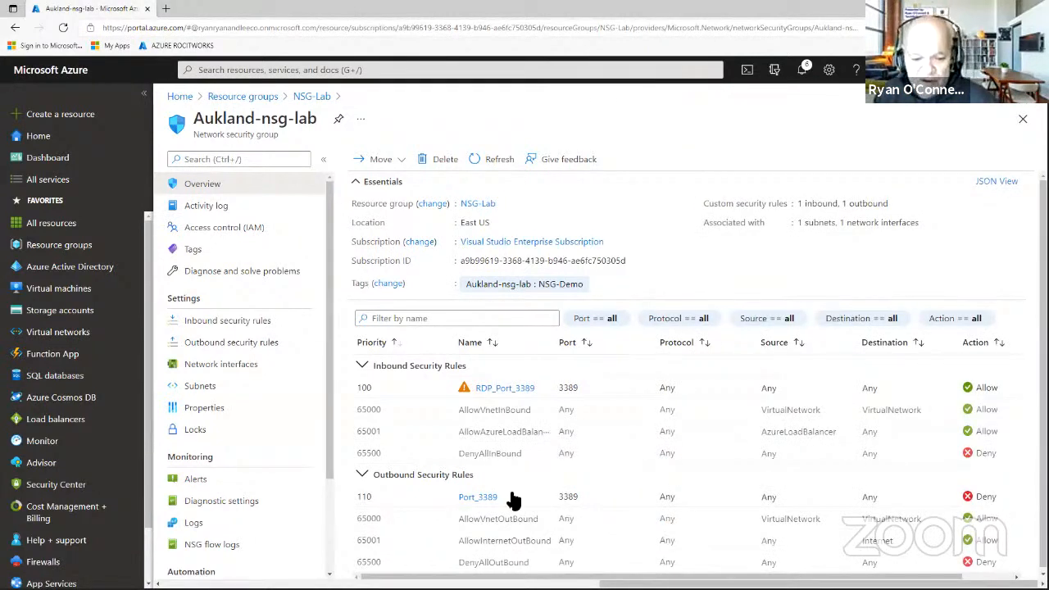
Open outbound rule Port_3389, set its action to Allow and save it.
left_click(478, 496)
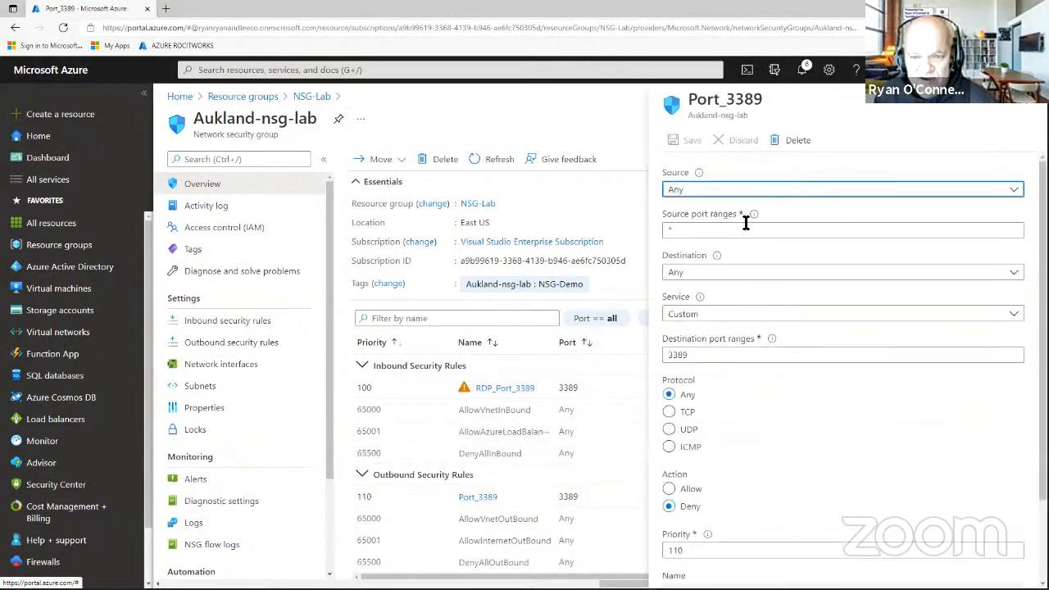
left_click(670, 488)
left_click(677, 146)
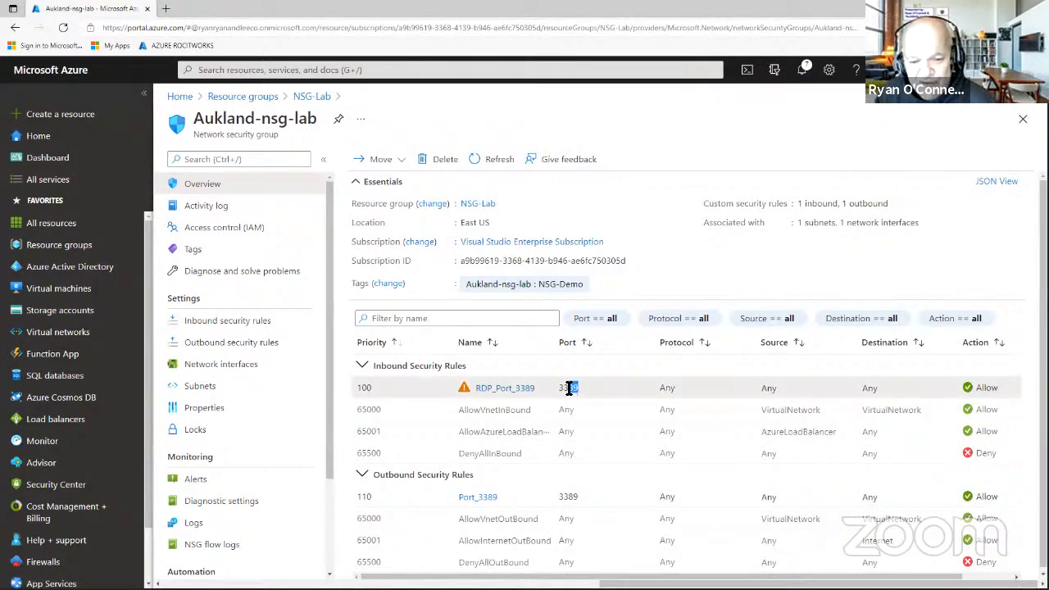
Review the inbound rules: RDP_Port_3389, AllowVnetInBound at priority 65001, and the default rules.
left_click_drag(578, 387, 519, 412)
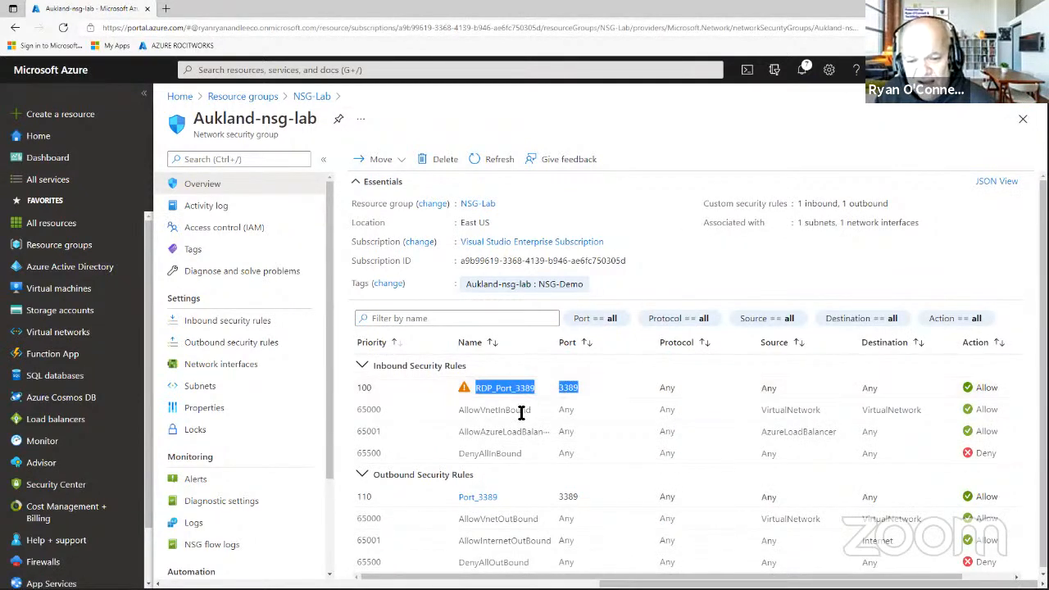
left_click(578, 408)
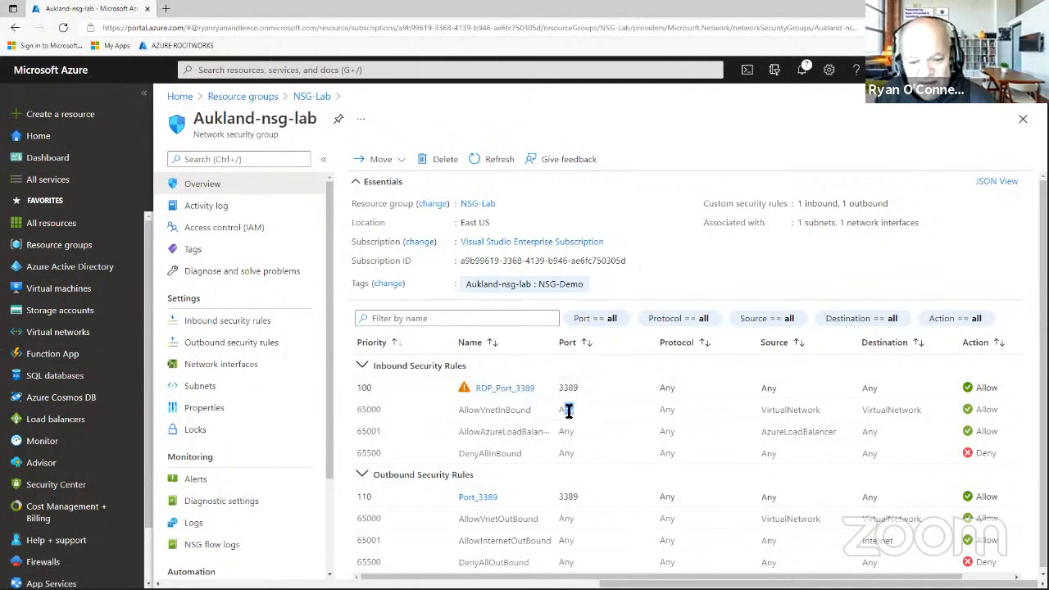
left_click_drag(579, 409, 558, 409)
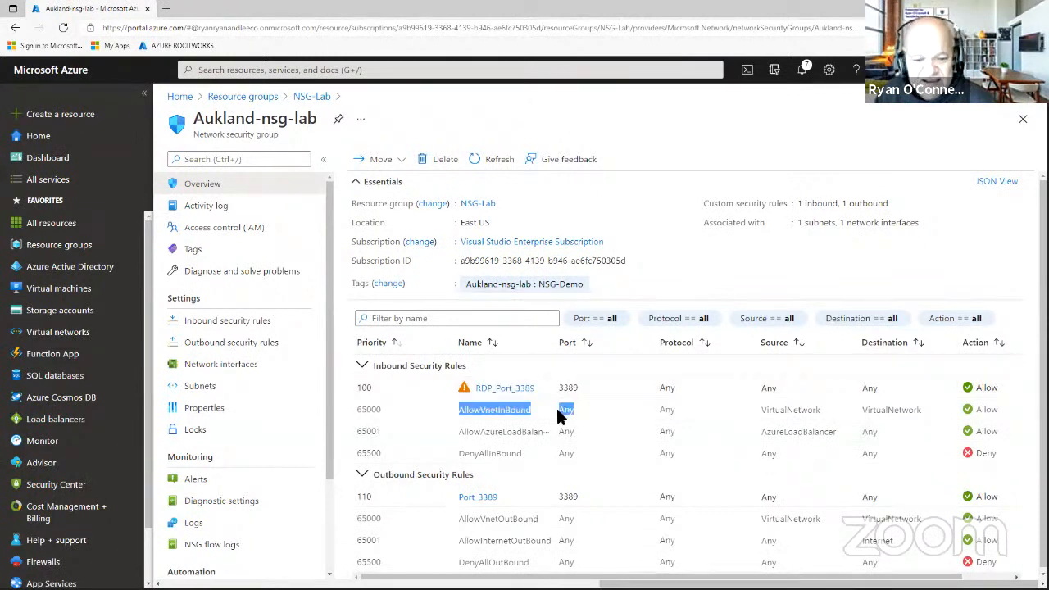
left_click(494, 412)
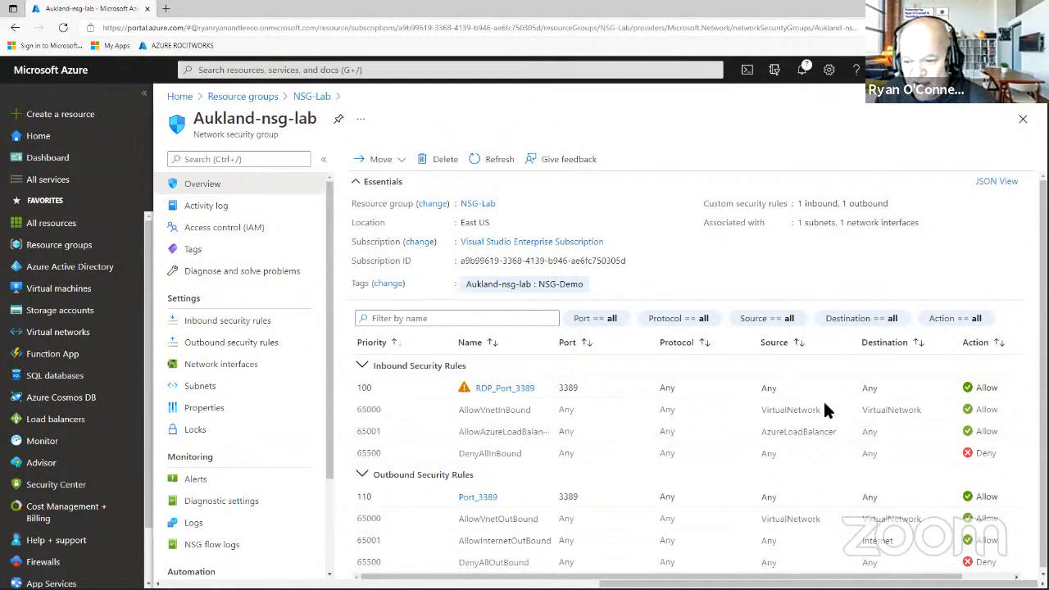
scroll(903, 409, "down", 1)
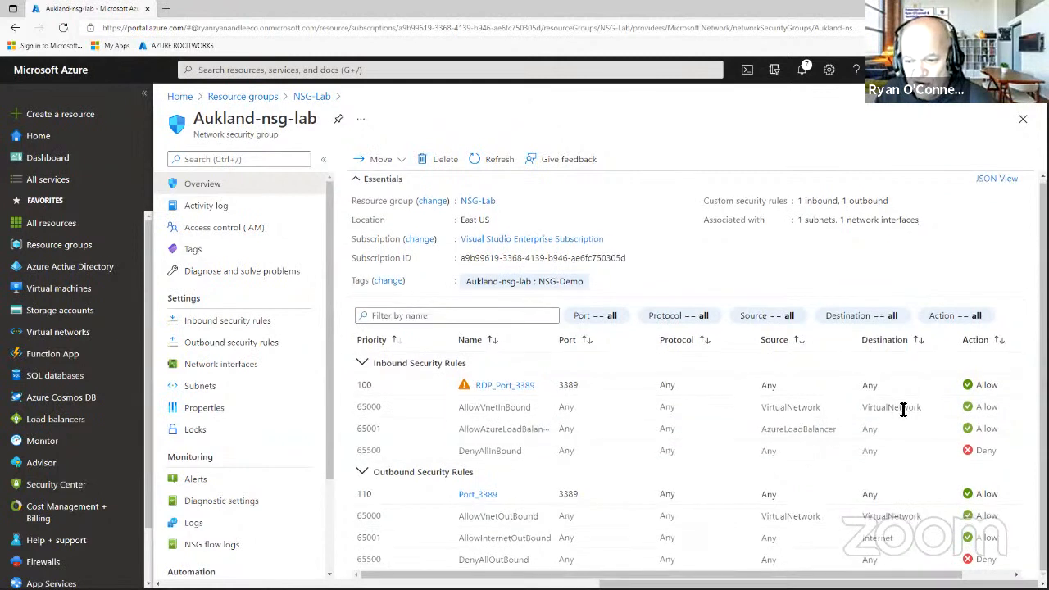
double_click(498, 413)
left_click(514, 408)
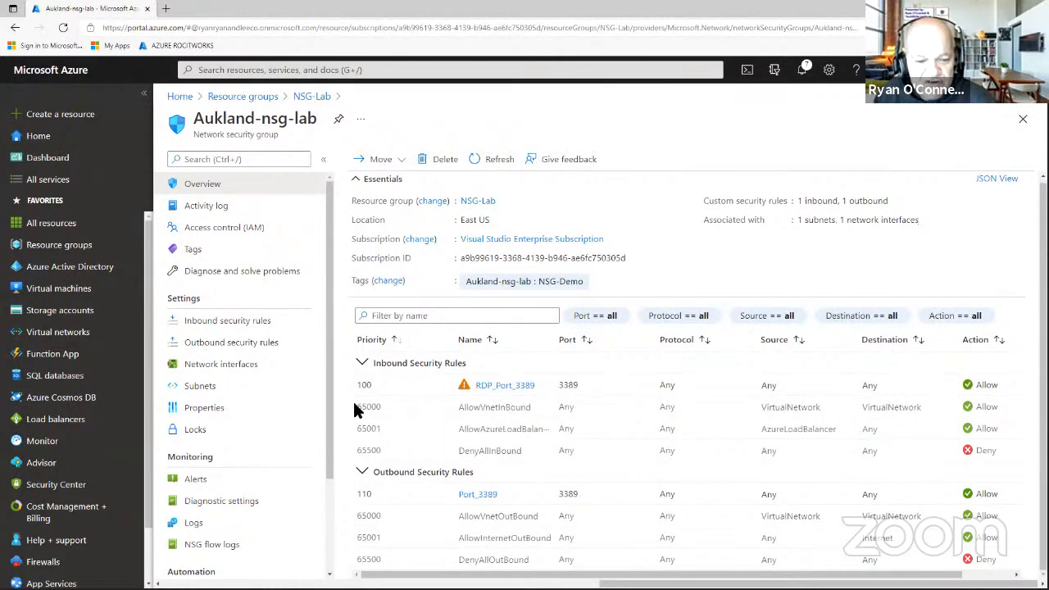
left_click_drag(363, 404, 1007, 454)
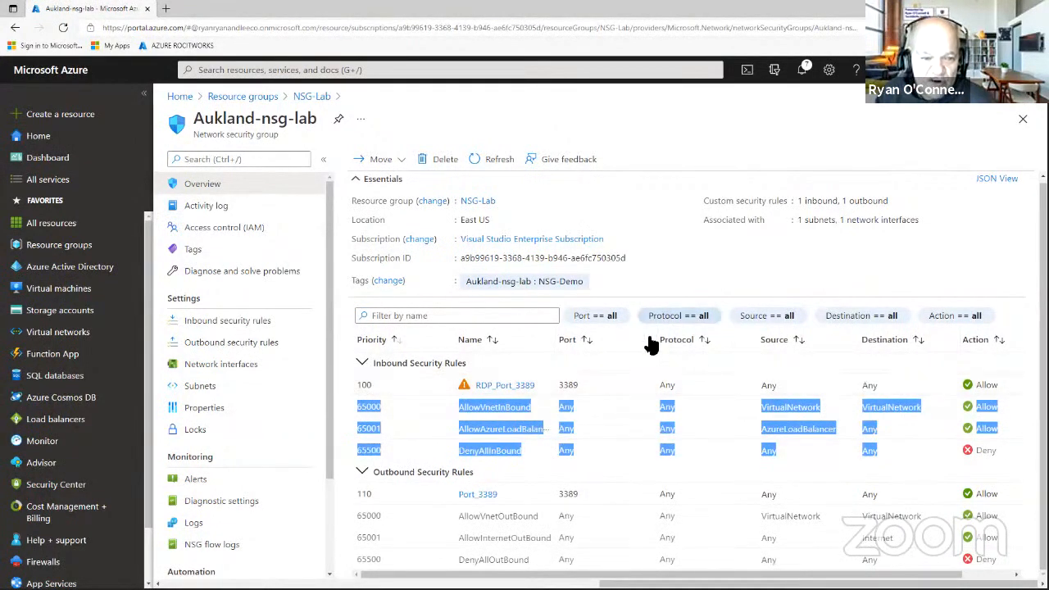
left_click(526, 404)
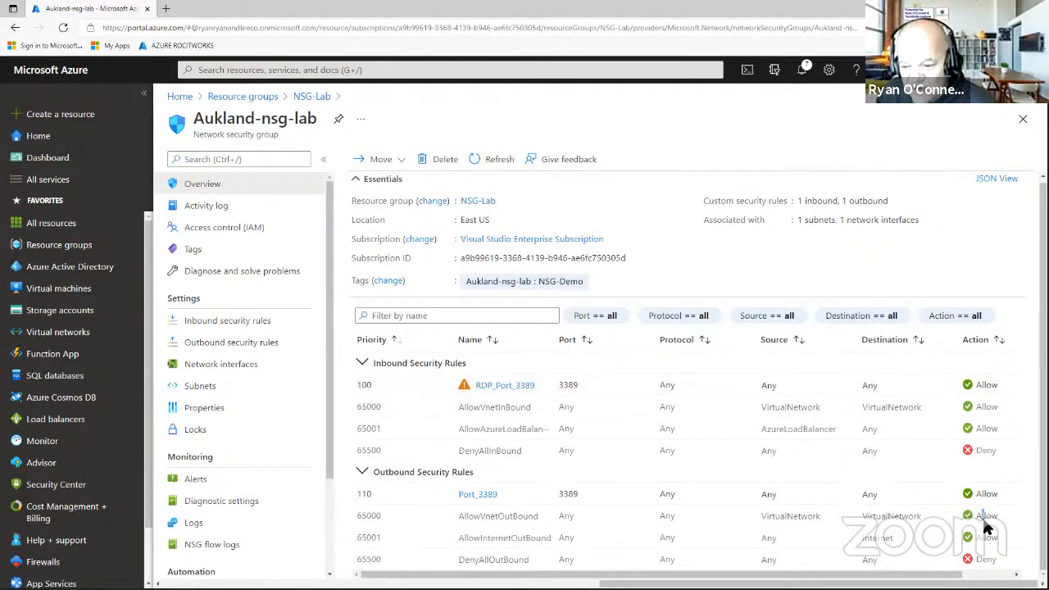
mouse_move(942, 575)
left_mouse_down()
mouse_move(990, 575)
mouse_move(943, 575)
left_mouse_up()
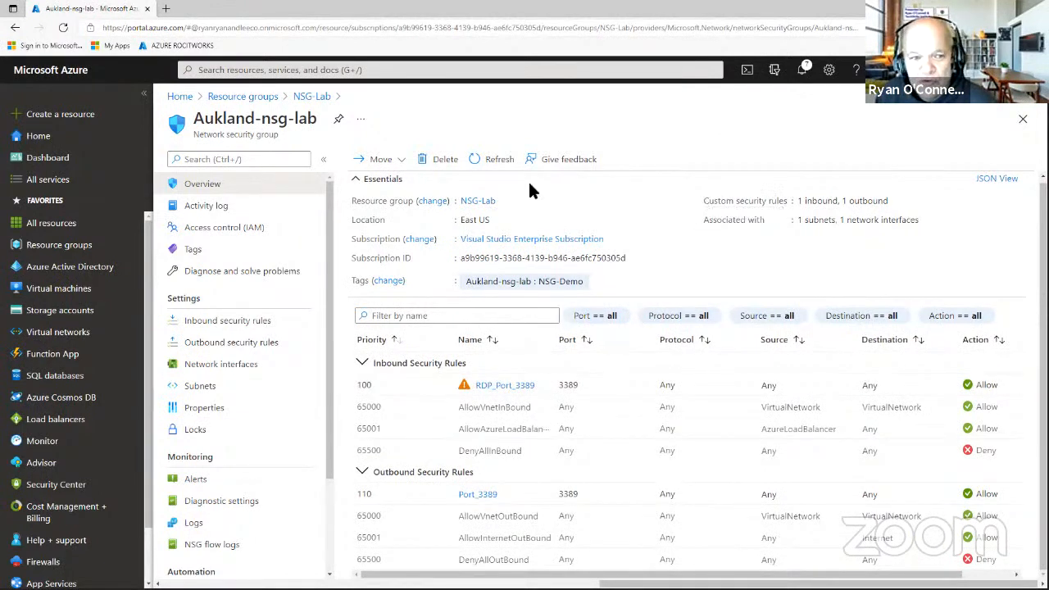
Check the Essentials: 1 inbound and 1 outbound custom rule, 1 subnet, 1 network interface.
left_click_drag(703, 200, 802, 201)
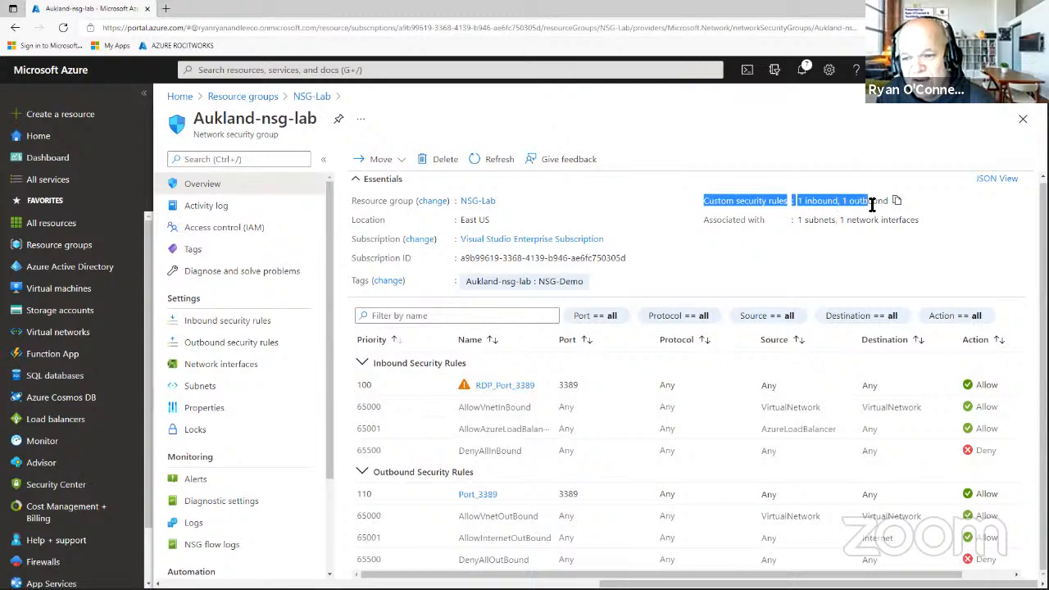
left_click_drag(871, 204, 898, 210)
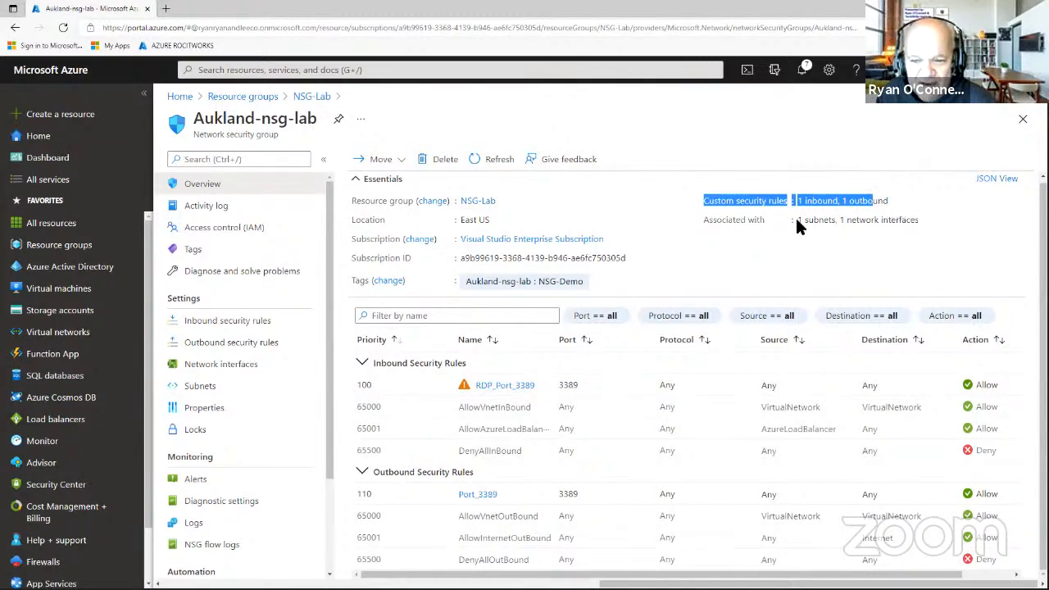
left_click_drag(799, 223, 923, 222)
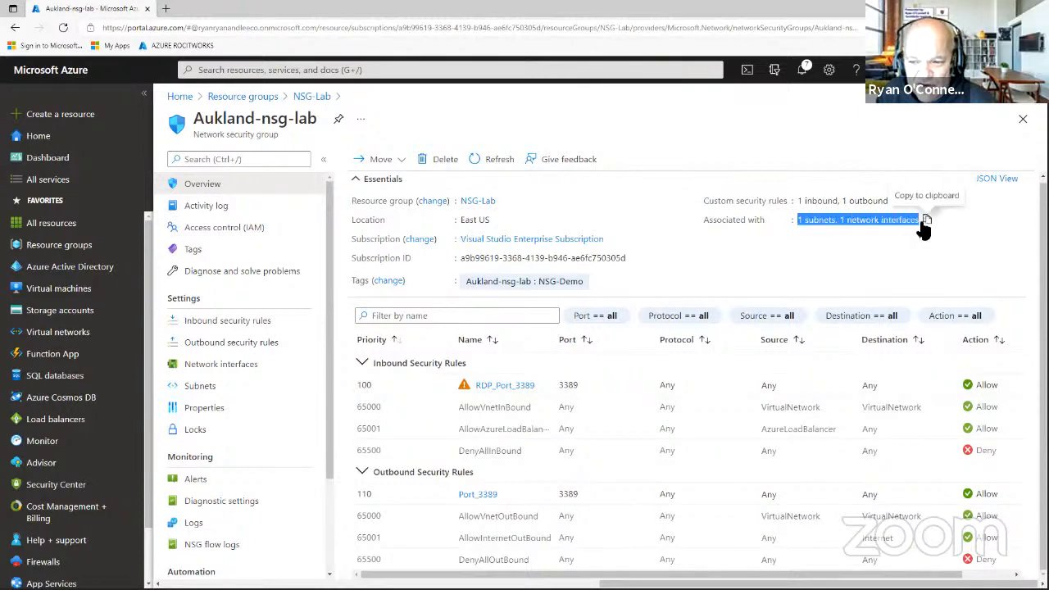
left_click(694, 212)
left_click_drag(695, 211, 735, 205)
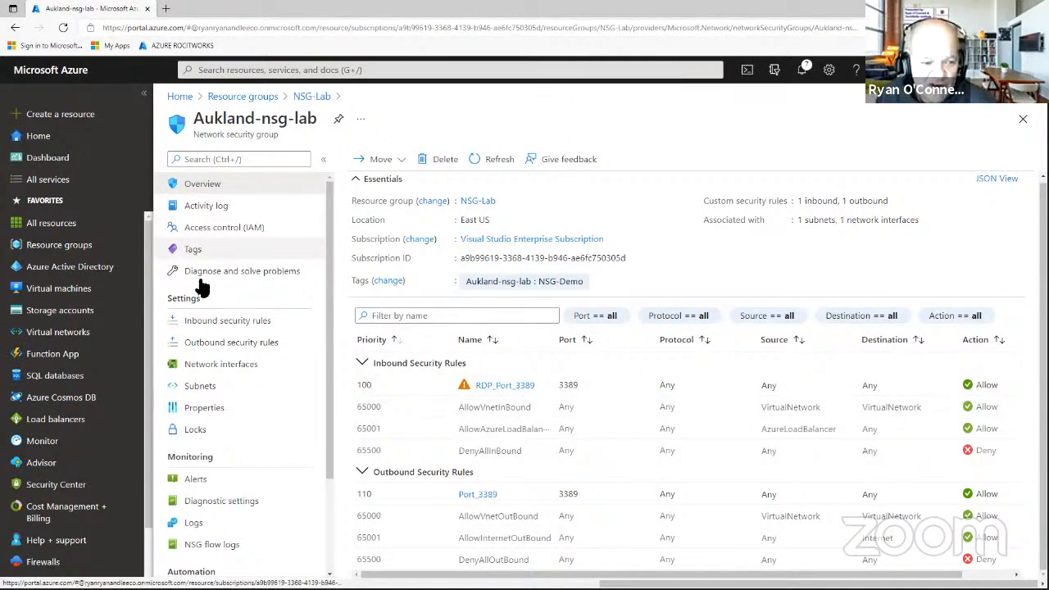
Open the NSG-Lab resource group's Resource visualizer and collapse the resource groups pane.
left_click(80, 250)
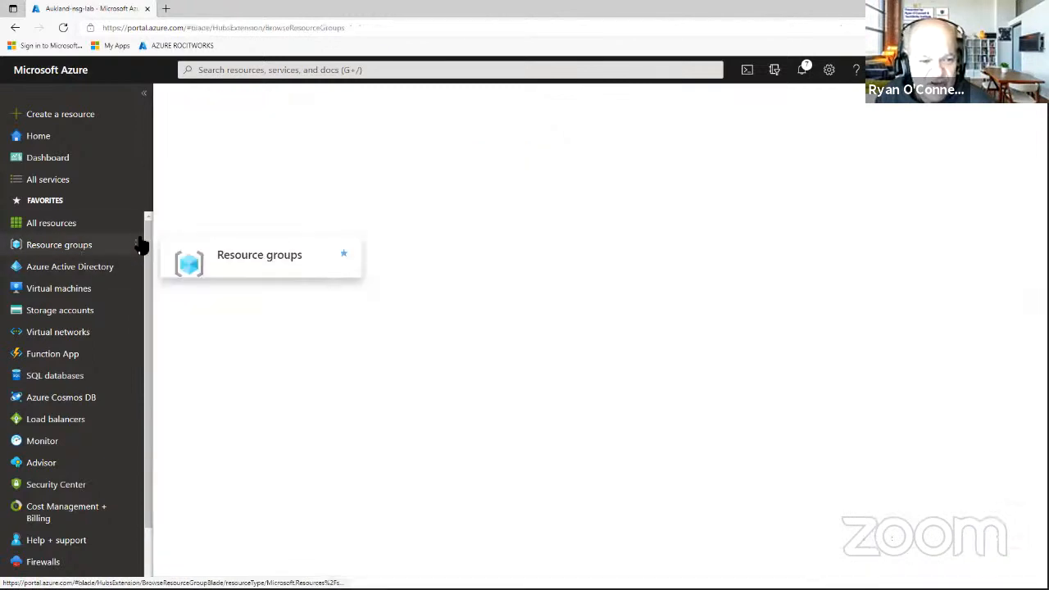
left_click(218, 291)
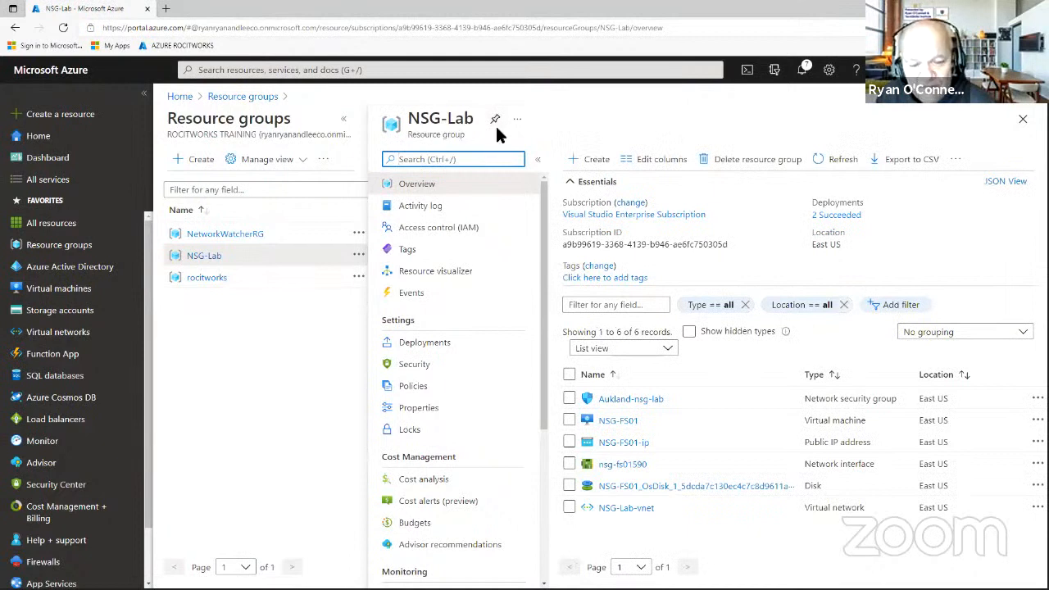
left_click(426, 273)
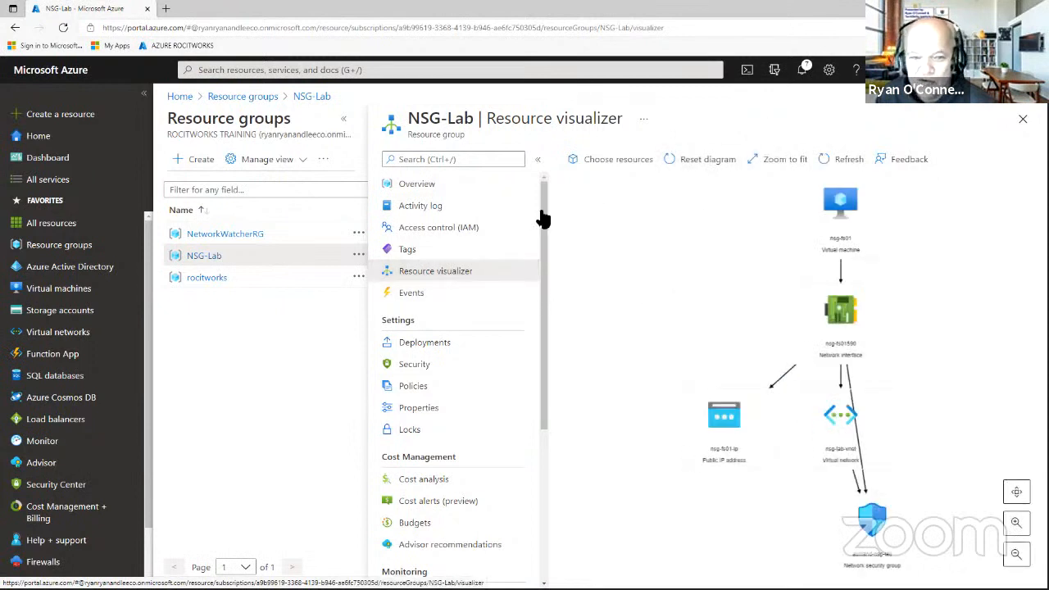
left_click(343, 119)
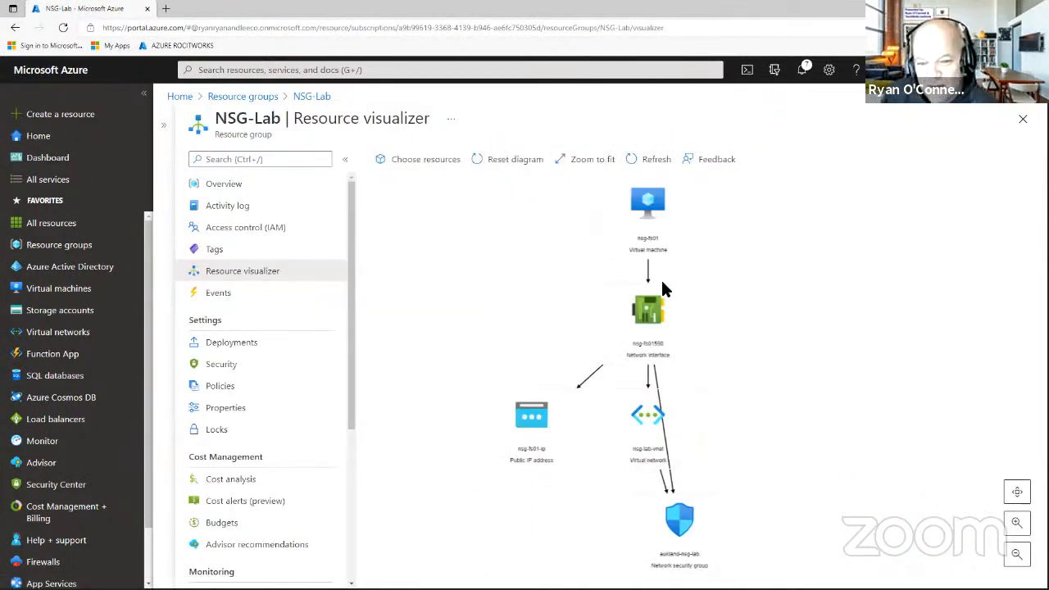
Fit the whole NSG-Lab diagram in view and zoom into it.
mouse_move(647, 236)
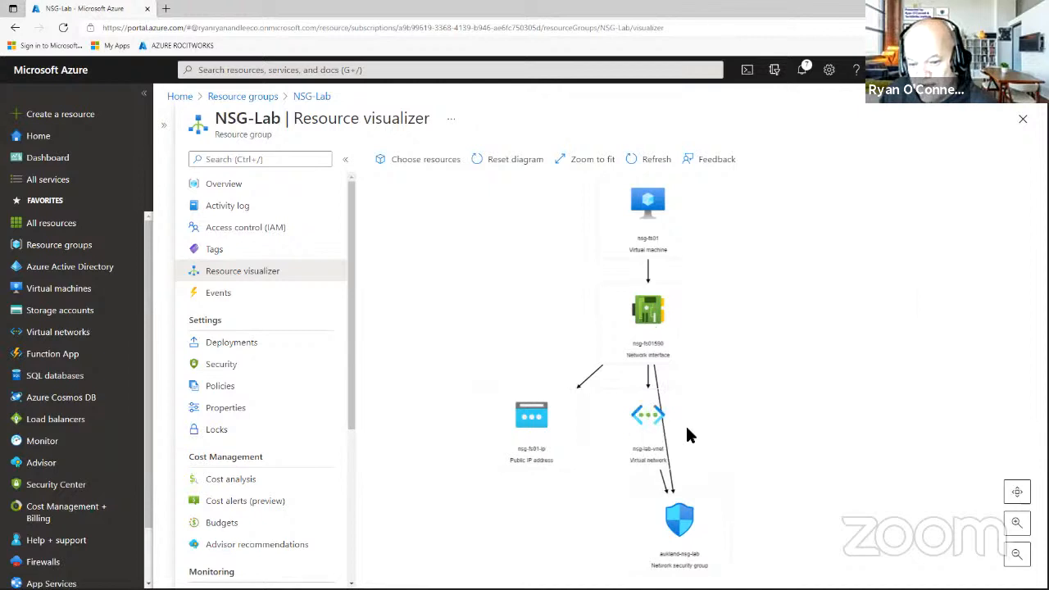
mouse_move(698, 546)
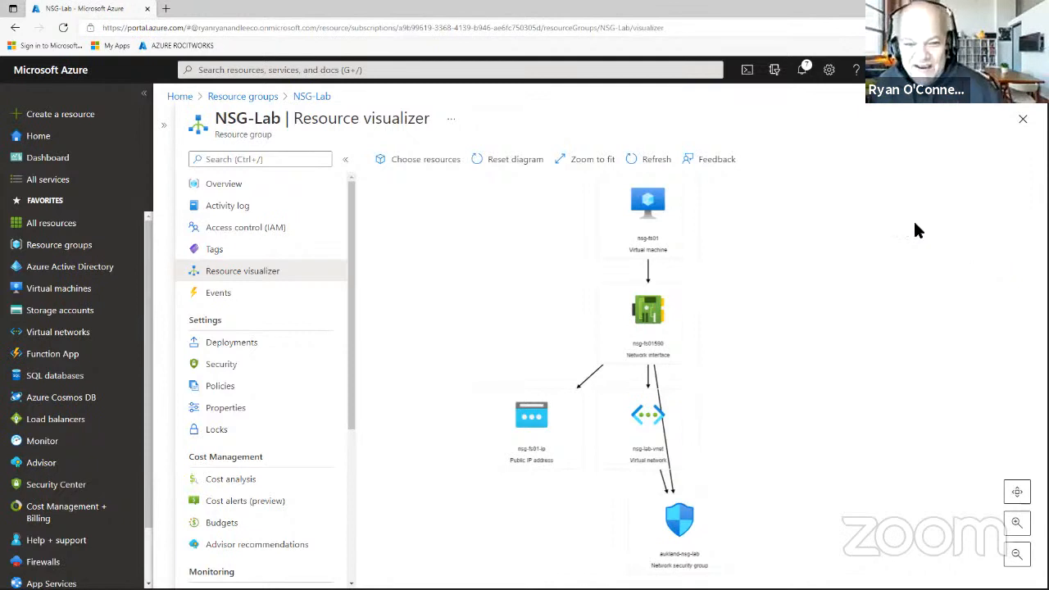
left_click(580, 164)
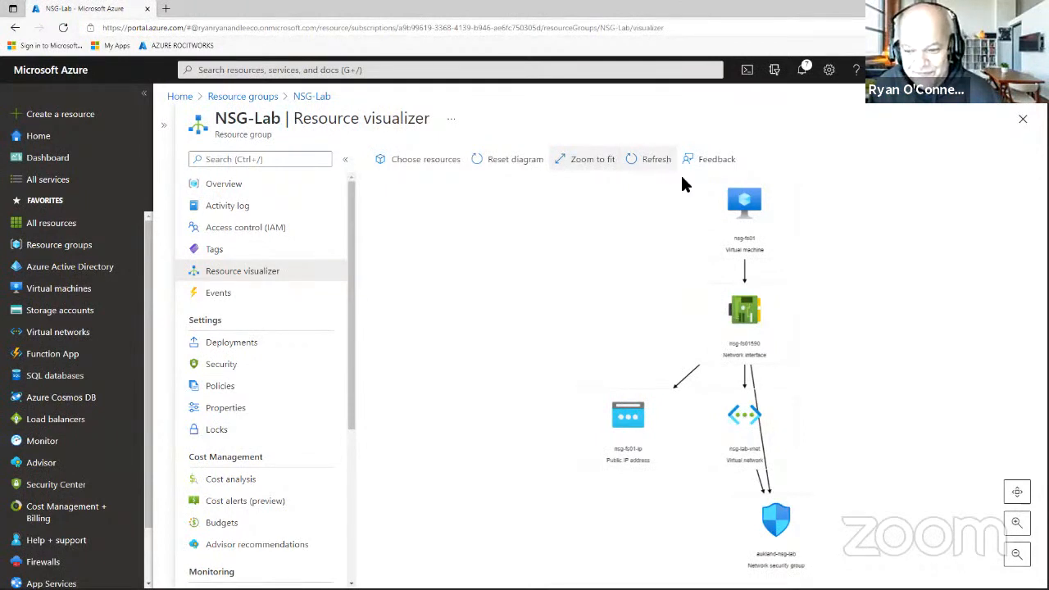
left_click(1016, 525)
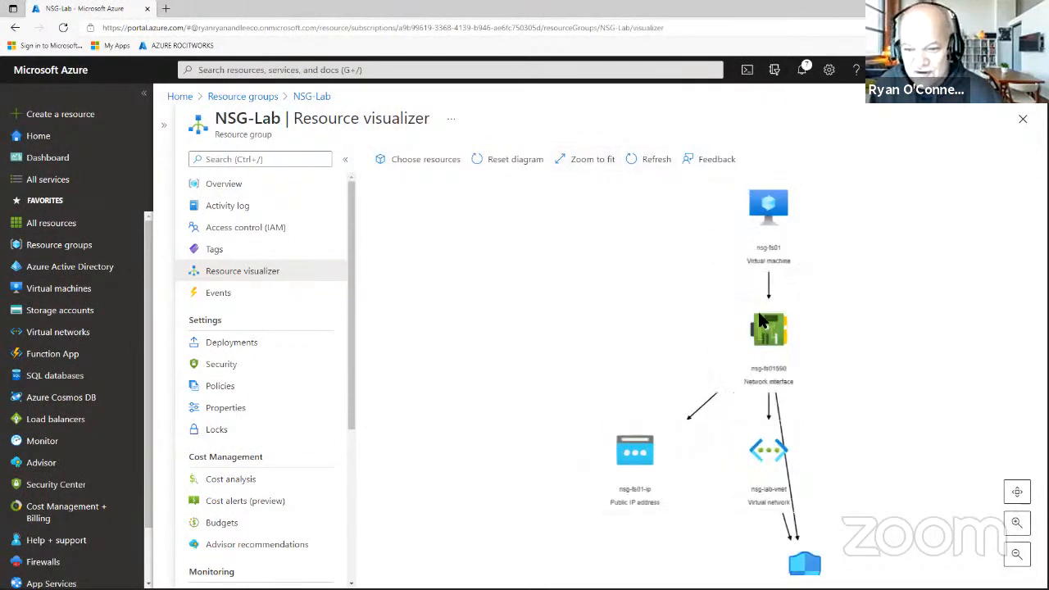
scroll(857, 358, "down", 5)
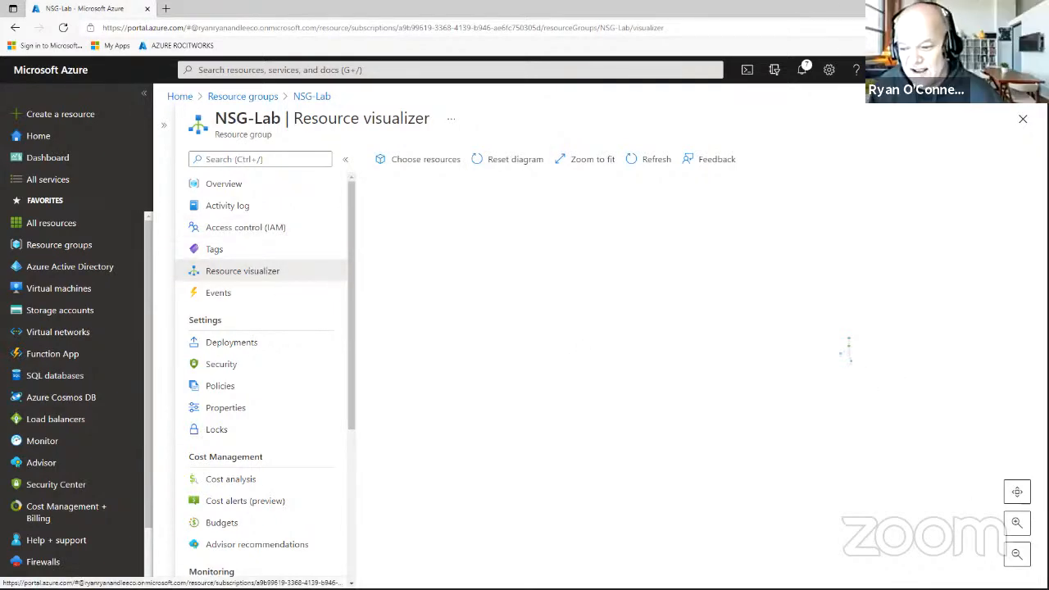
Enlarge the diagram and gather the network interface, vnet, public IP and NSG nodes together.
left_click(1016, 528)
left_click(1015, 529)
left_click(1016, 529)
left_click(1016, 529)
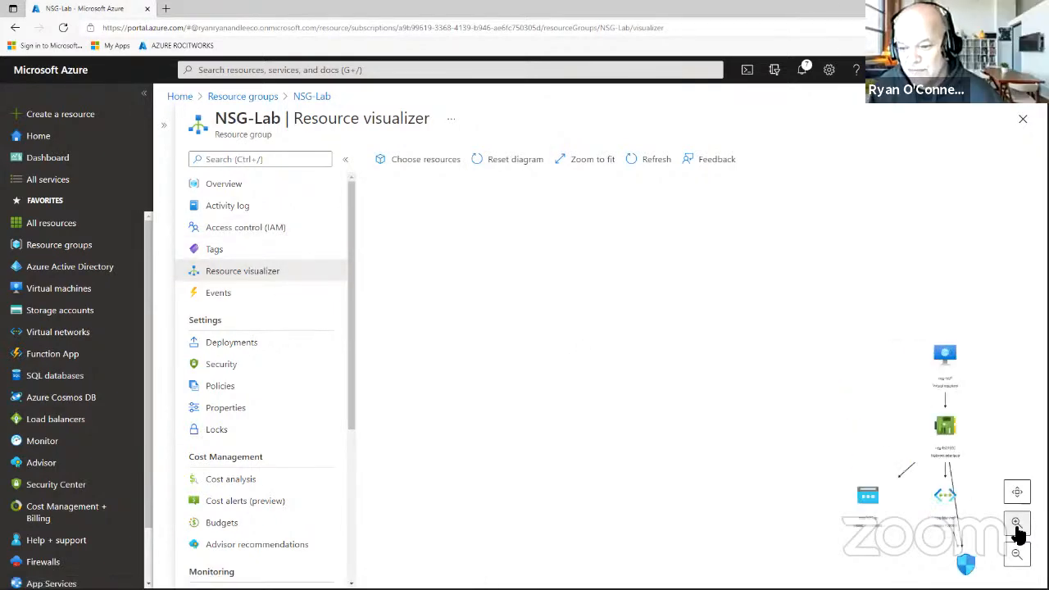
left_click_drag(949, 432, 547, 287)
left_click_drag(956, 351, 695, 229)
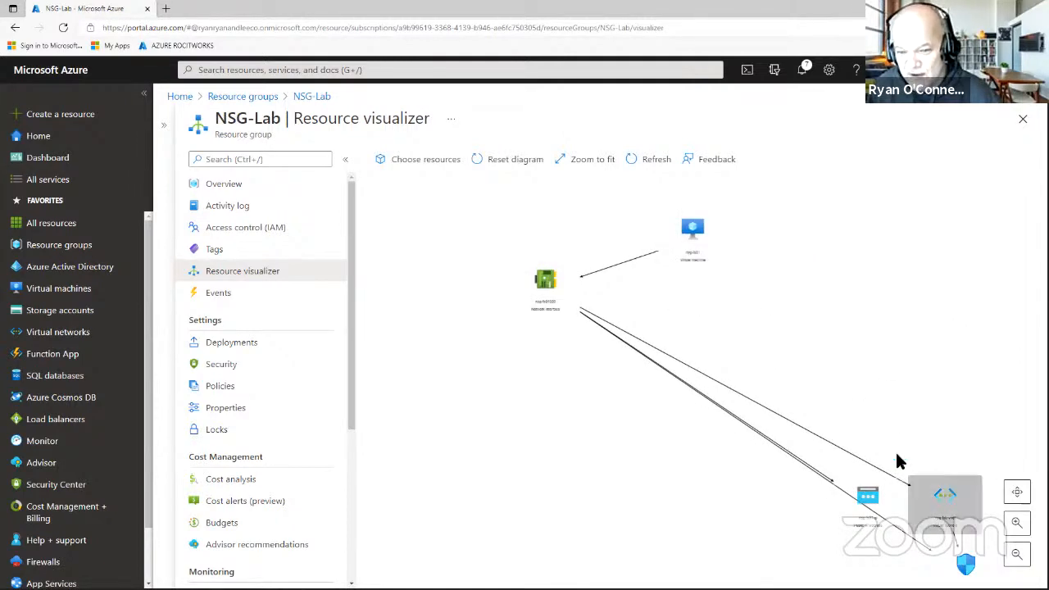
left_click_drag(943, 490, 544, 373)
left_click_drag(870, 497, 734, 292)
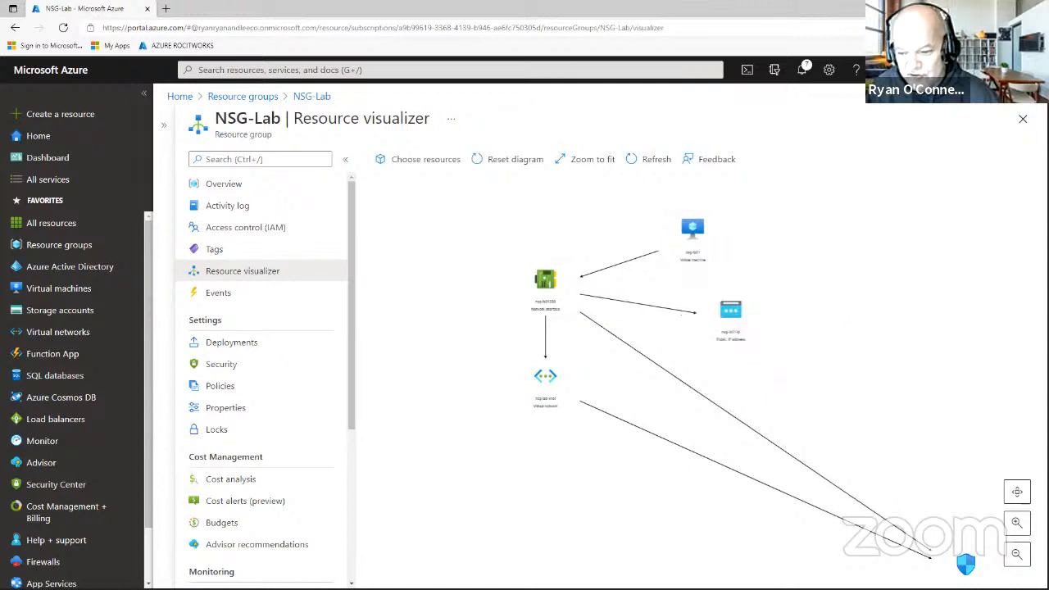
left_click_drag(973, 559, 727, 413)
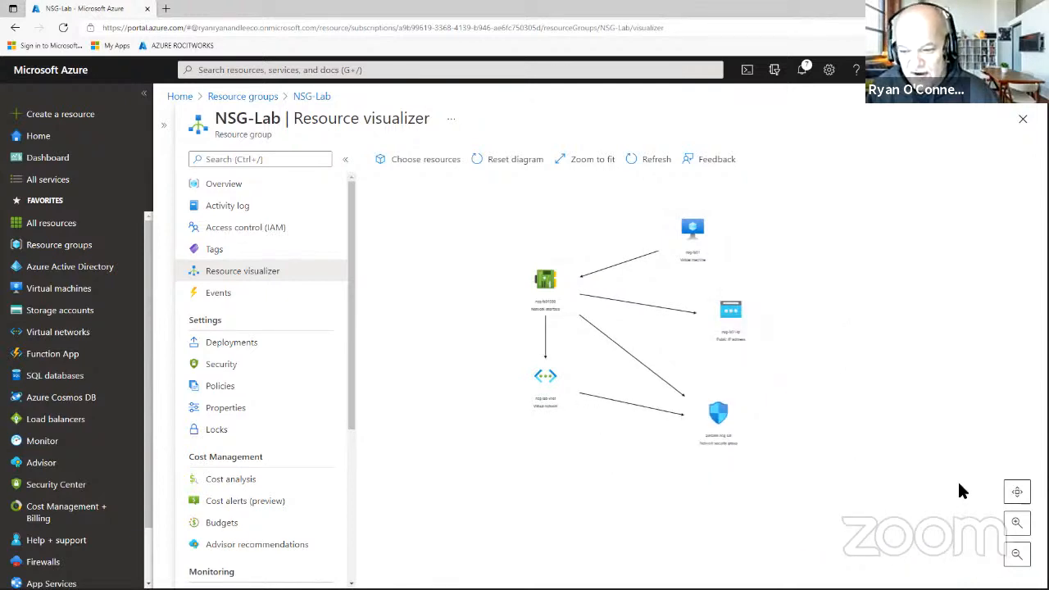
Zoom in, hide the resource menu, and reposition the VM, IP, NSG, interface and vnet nodes.
left_click(1022, 522)
left_click(1019, 523)
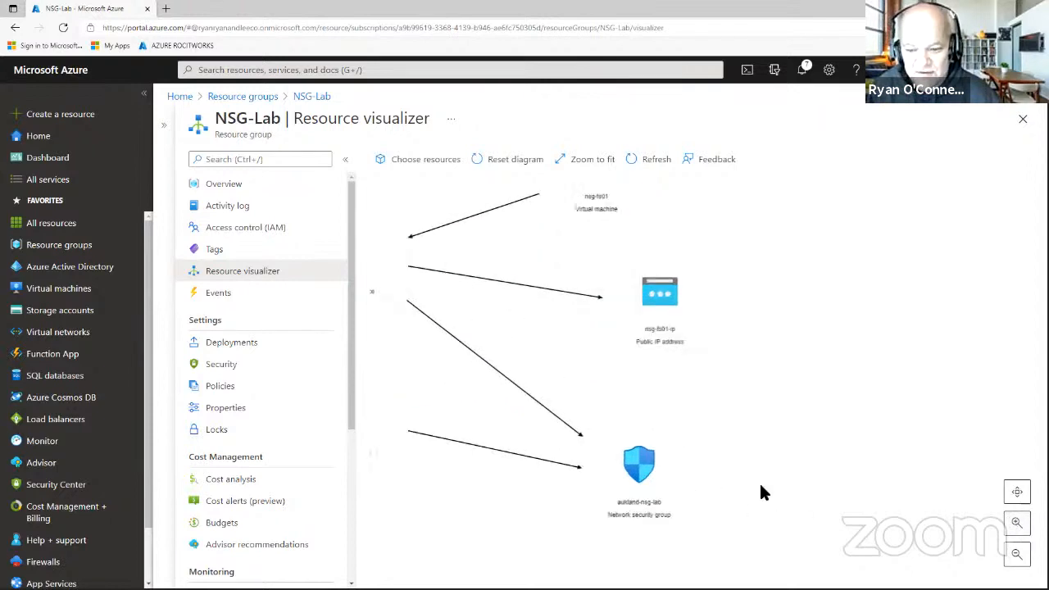
left_click(345, 160)
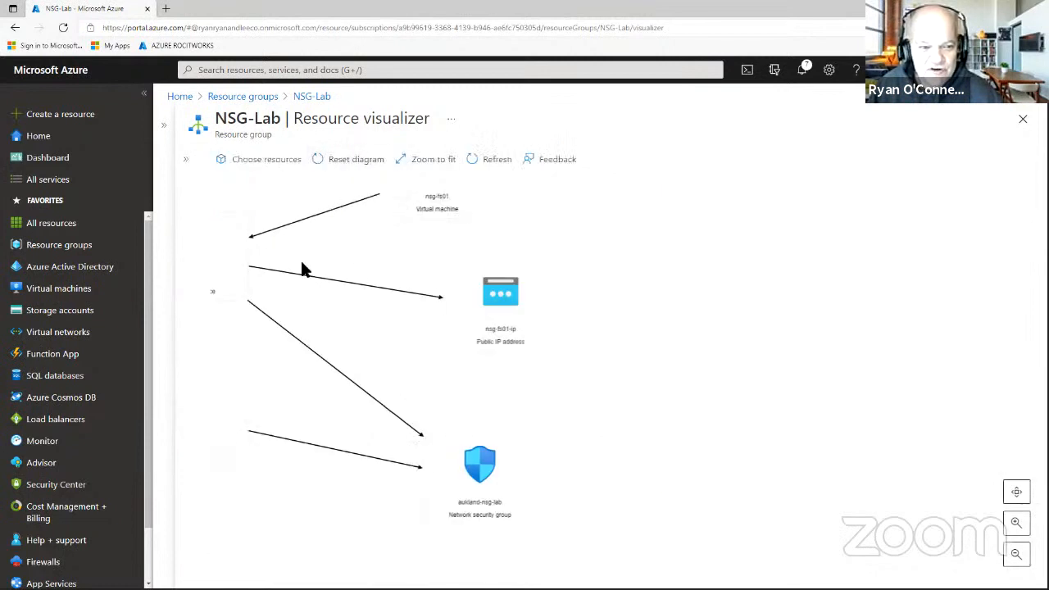
left_click_drag(468, 216, 592, 218)
left_click_drag(506, 293, 736, 334)
left_click_drag(564, 180, 744, 230)
left_click_drag(468, 500, 744, 490)
left_click_drag(301, 275, 437, 261)
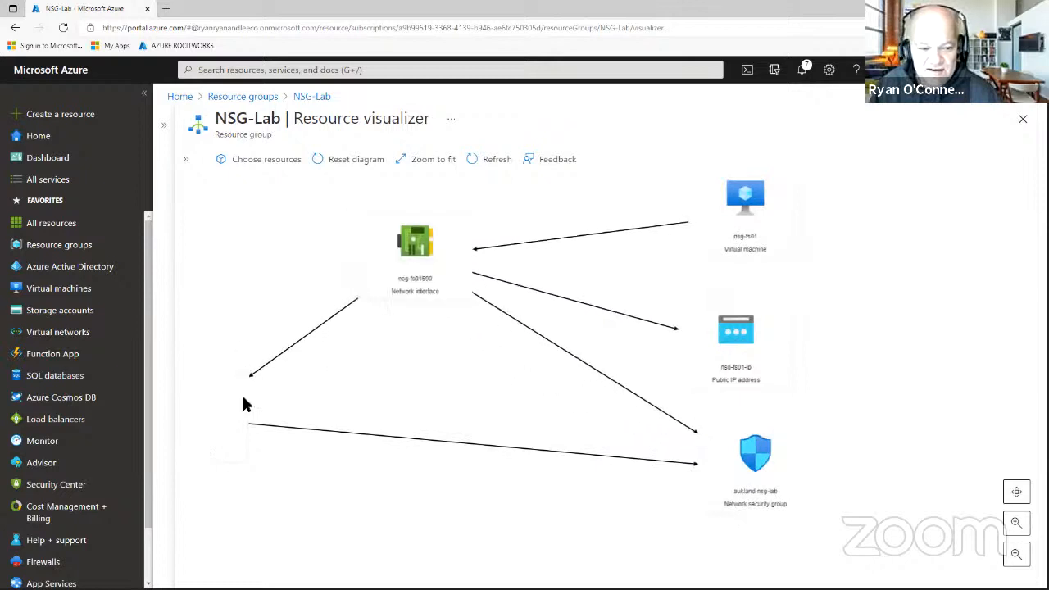
left_click_drag(243, 404, 450, 429)
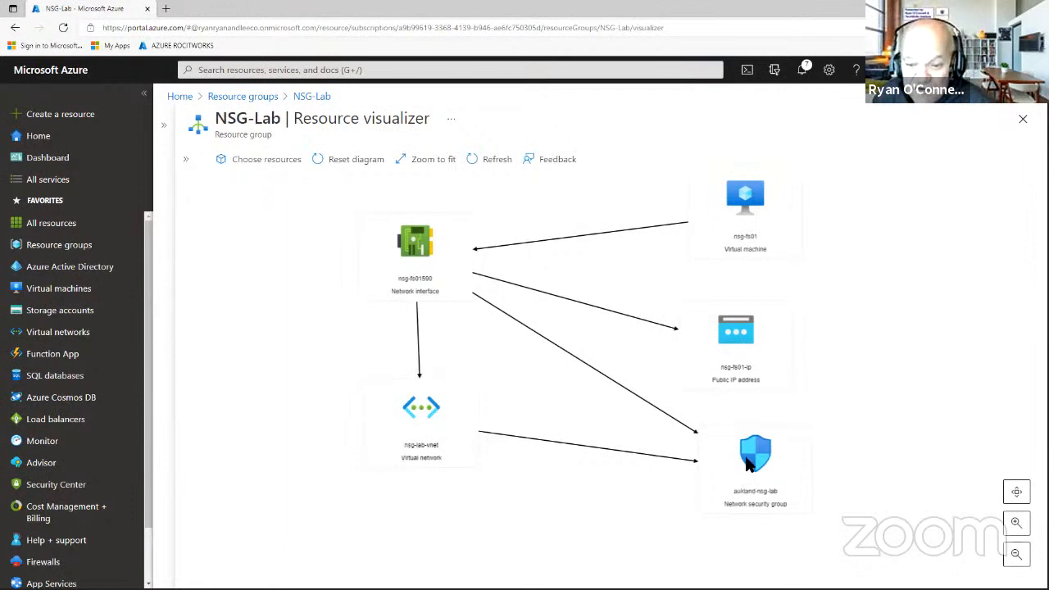
Fine-tune the NSG and VM node positions and move the vnet node slightly up.
mouse_move(750, 460)
left_mouse_down()
mouse_move(732, 461)
mouse_move(741, 463)
left_mouse_up()
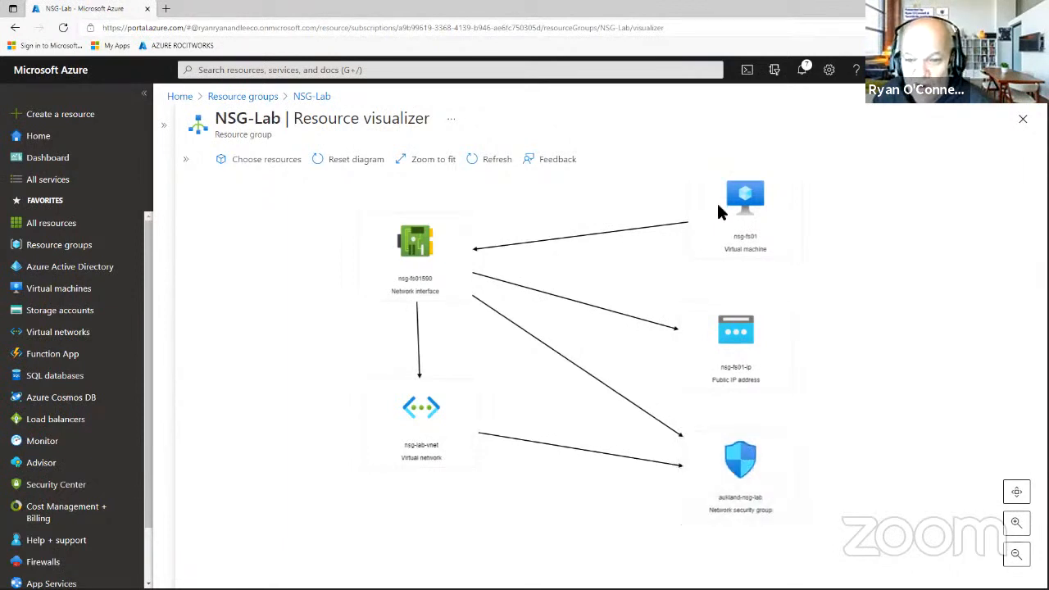
mouse_move(716, 201)
left_mouse_down()
mouse_move(714, 186)
mouse_move(727, 202)
mouse_move(721, 219)
left_mouse_up()
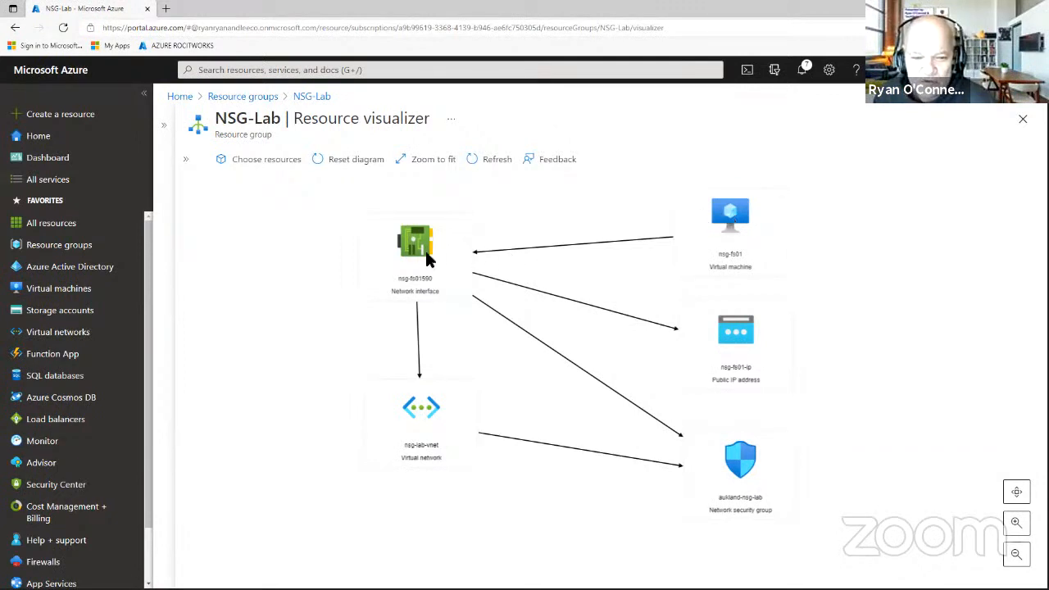
mouse_move(418, 250)
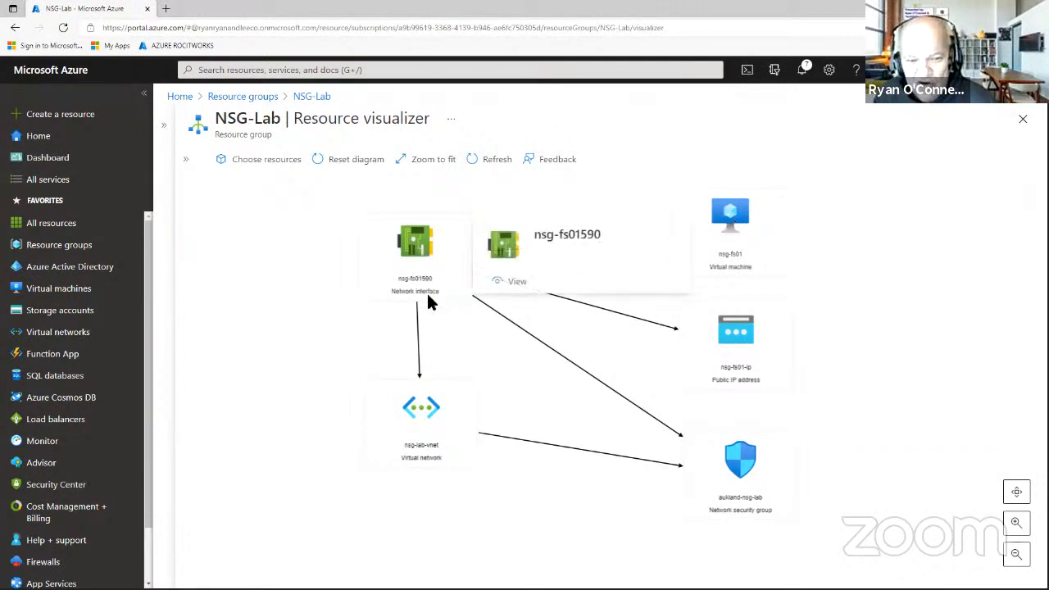
mouse_move(410, 426)
left_mouse_down()
mouse_move(395, 417)
mouse_move(405, 412)
left_mouse_up()
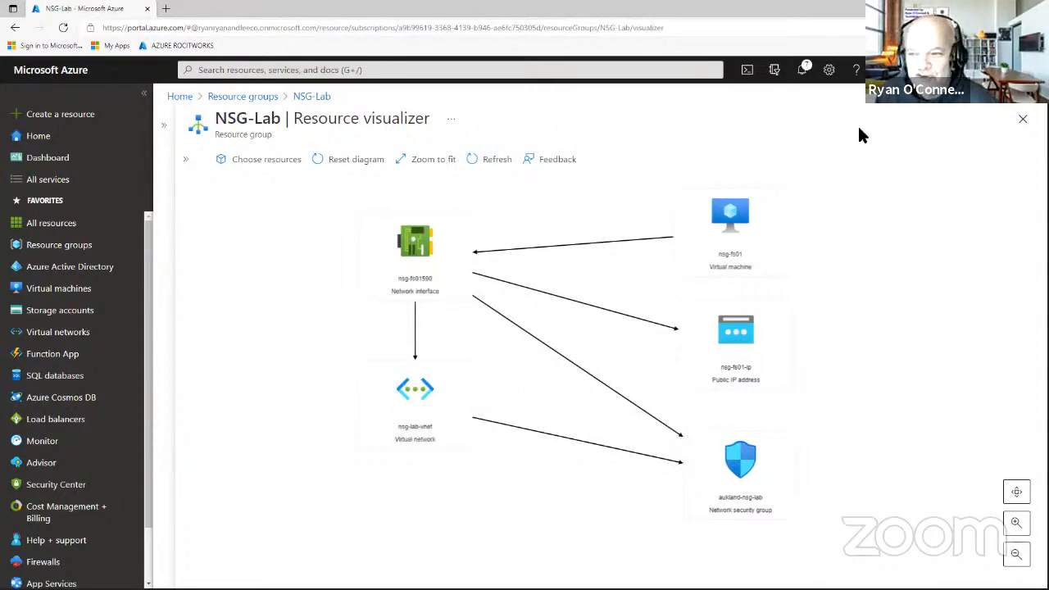
Reopen NSG-Lab's Resource visualizer from Resource groups and collapse the group's blade menu.
left_click(1023, 122)
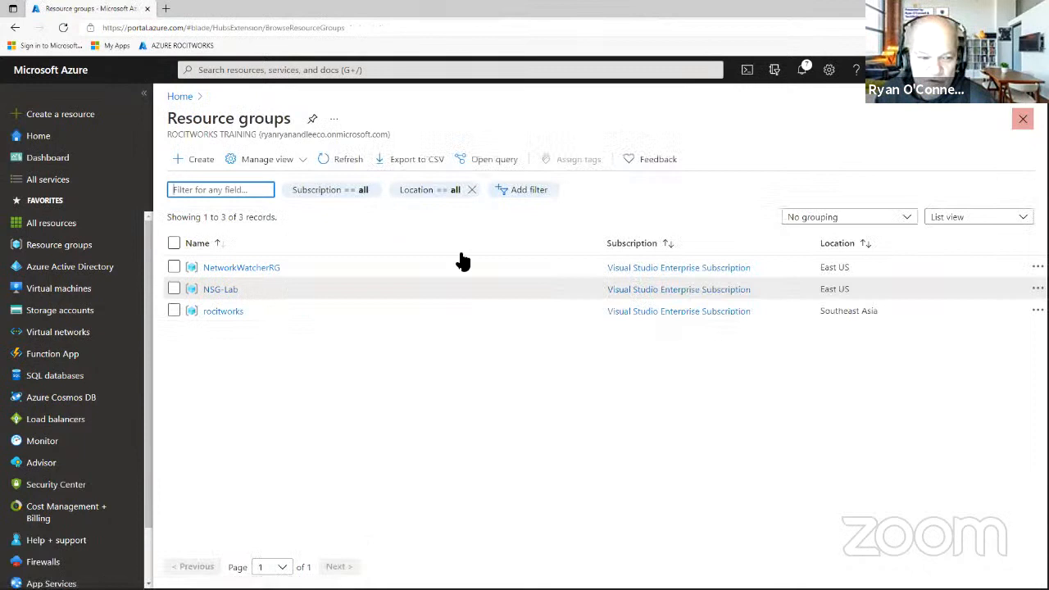
left_click(219, 290)
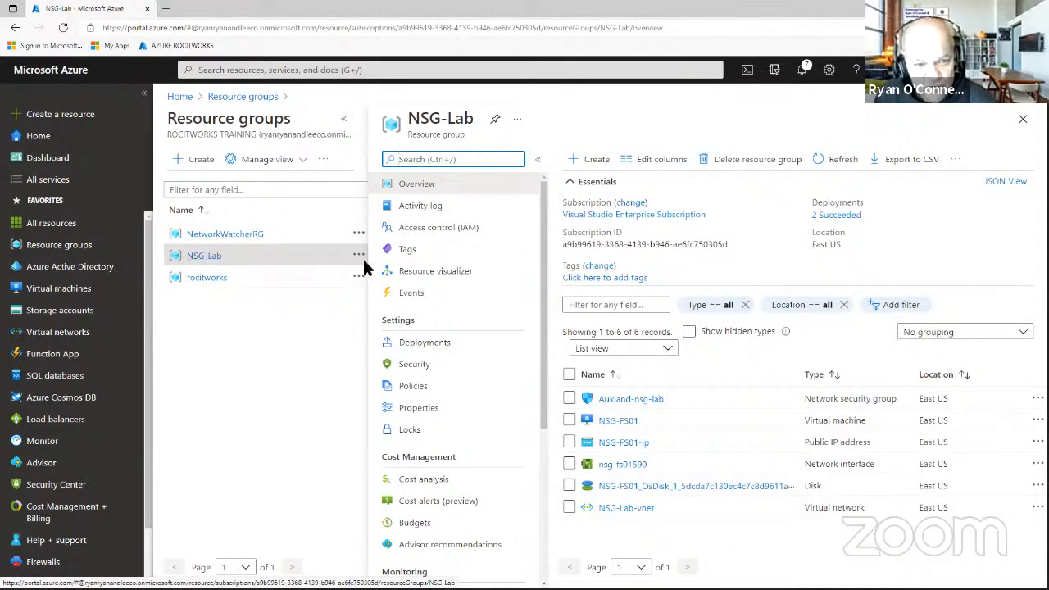
left_click(434, 277)
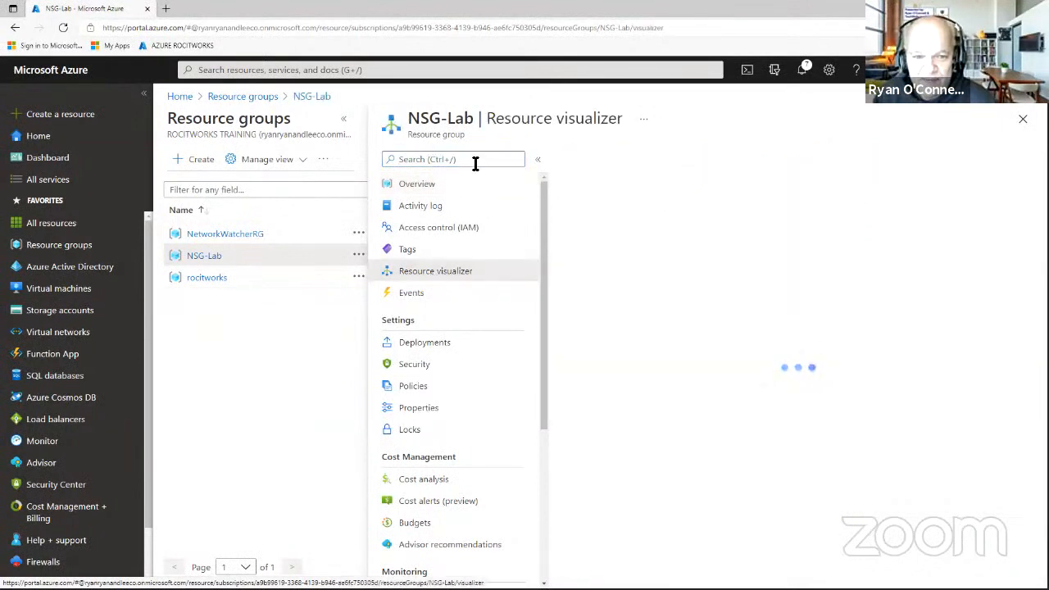
left_click(537, 161)
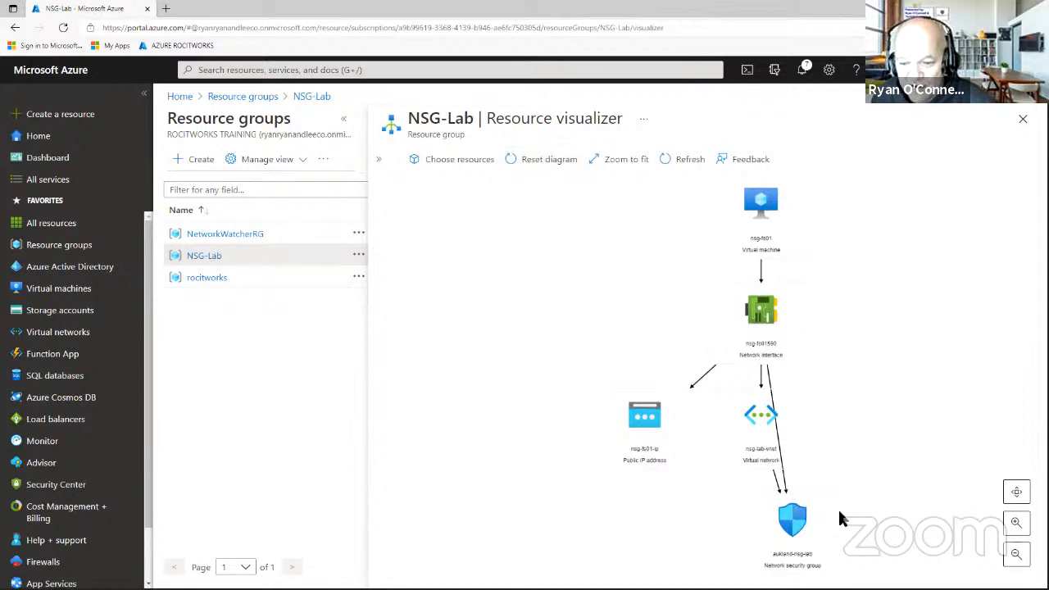
mouse_move(797, 519)
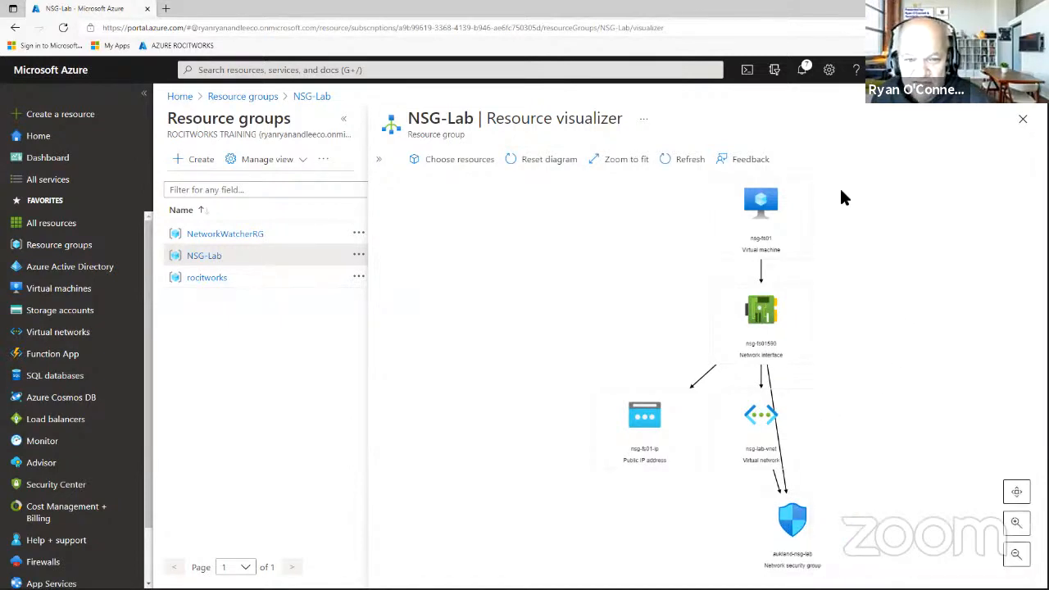
Redraw the diagram with all six resources and read each node's details, ending on Aukland-nsg-lab.
left_click(475, 167)
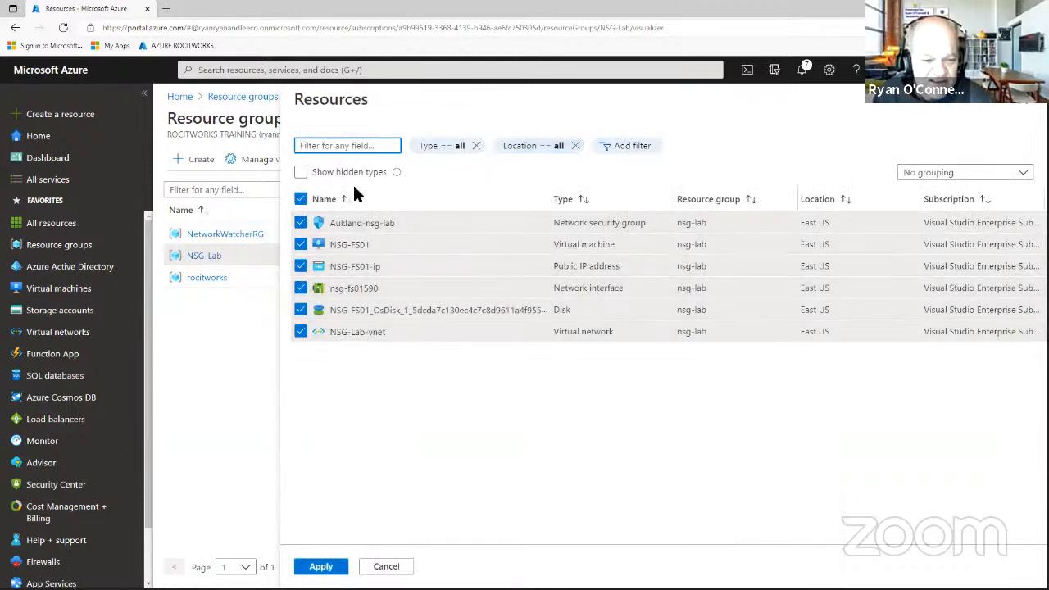
left_click(335, 565)
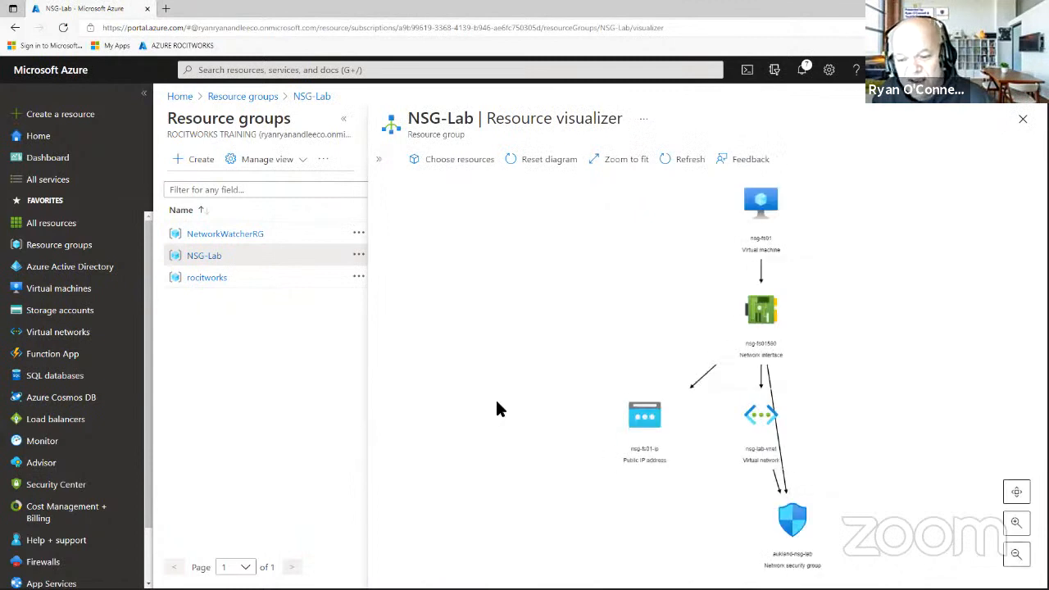
mouse_move(761, 223)
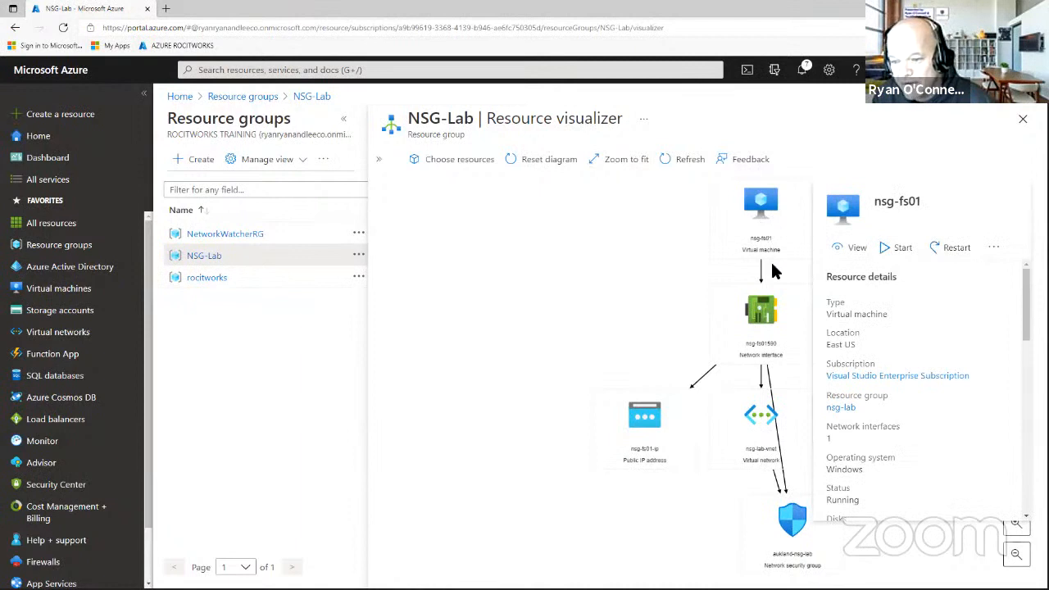
mouse_move(764, 318)
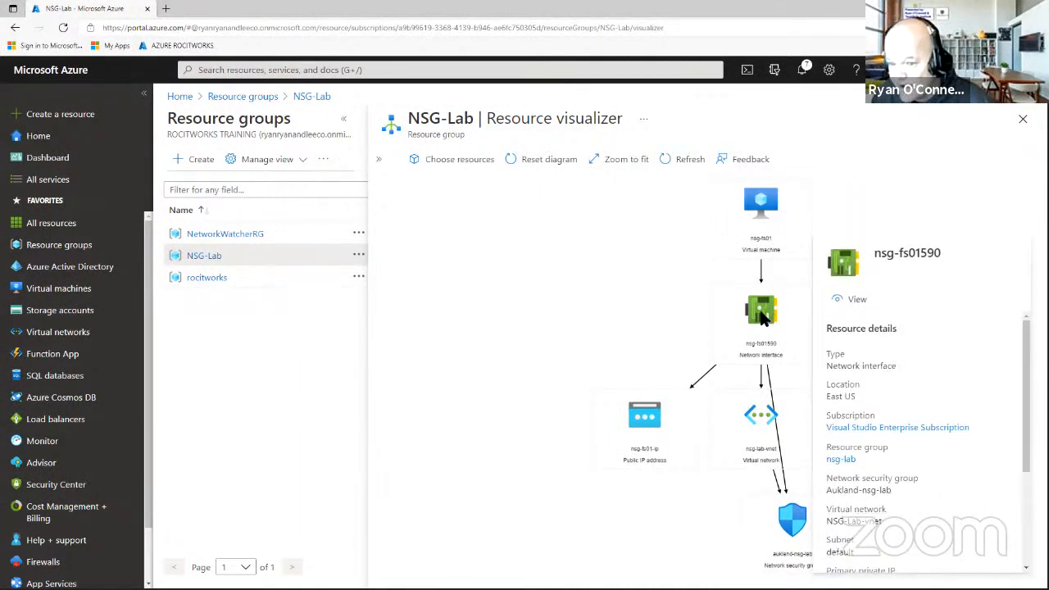
scroll(884, 424, "down", 2)
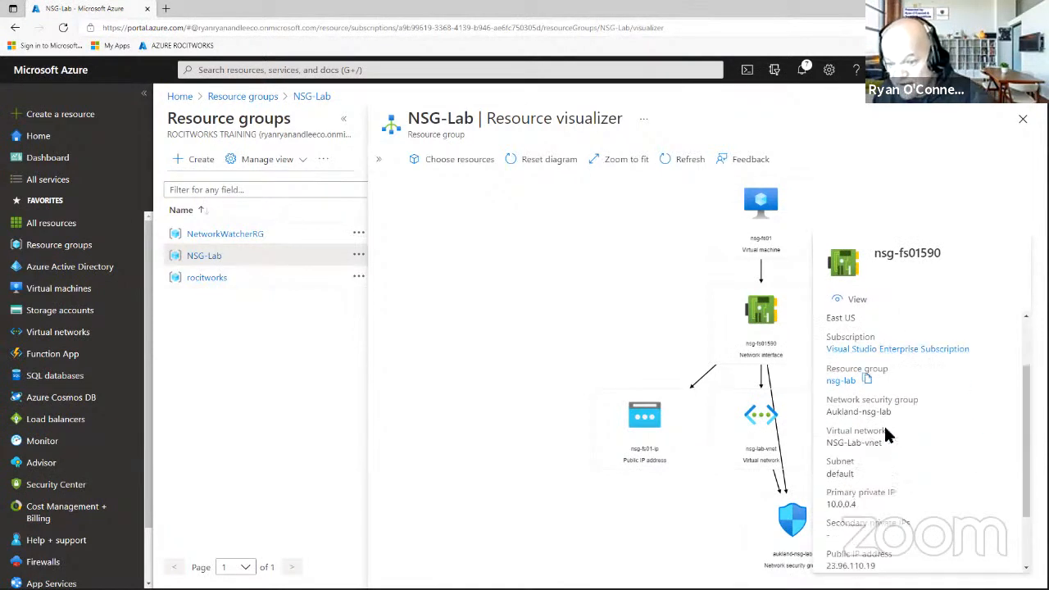
mouse_move(665, 419)
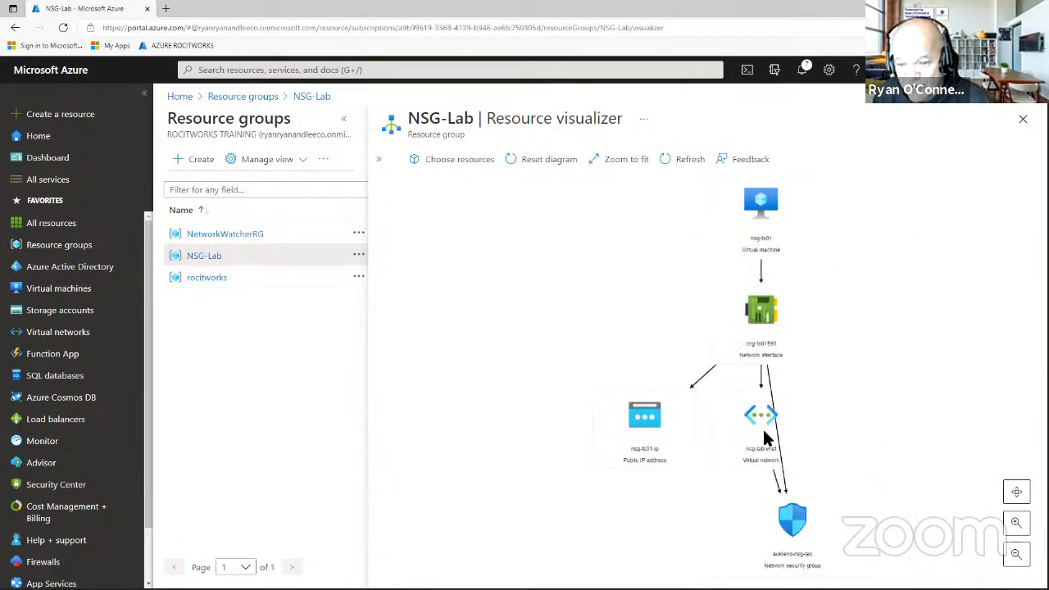
mouse_move(762, 434)
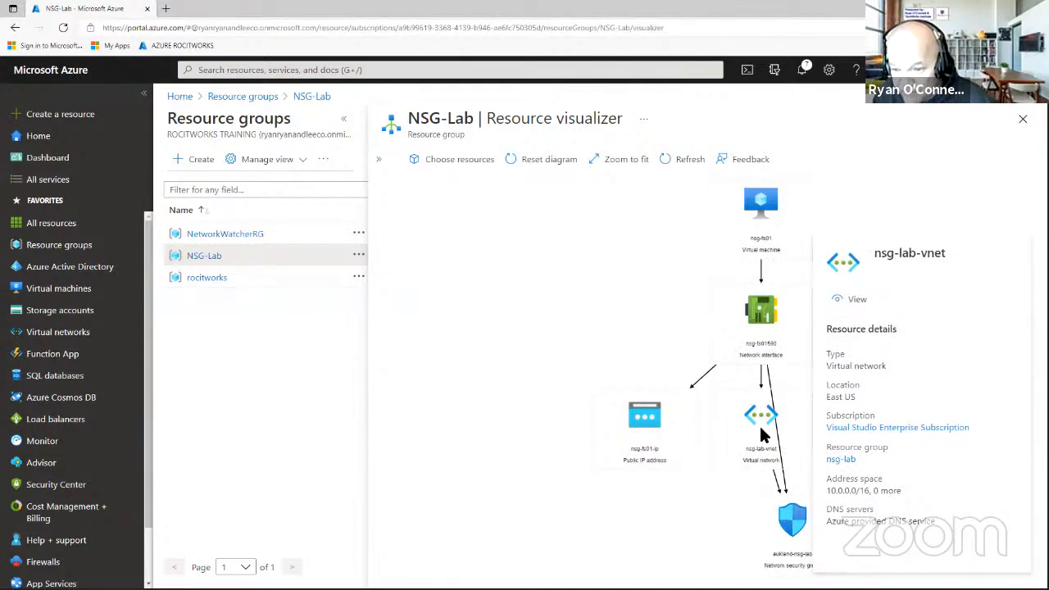
mouse_move(783, 531)
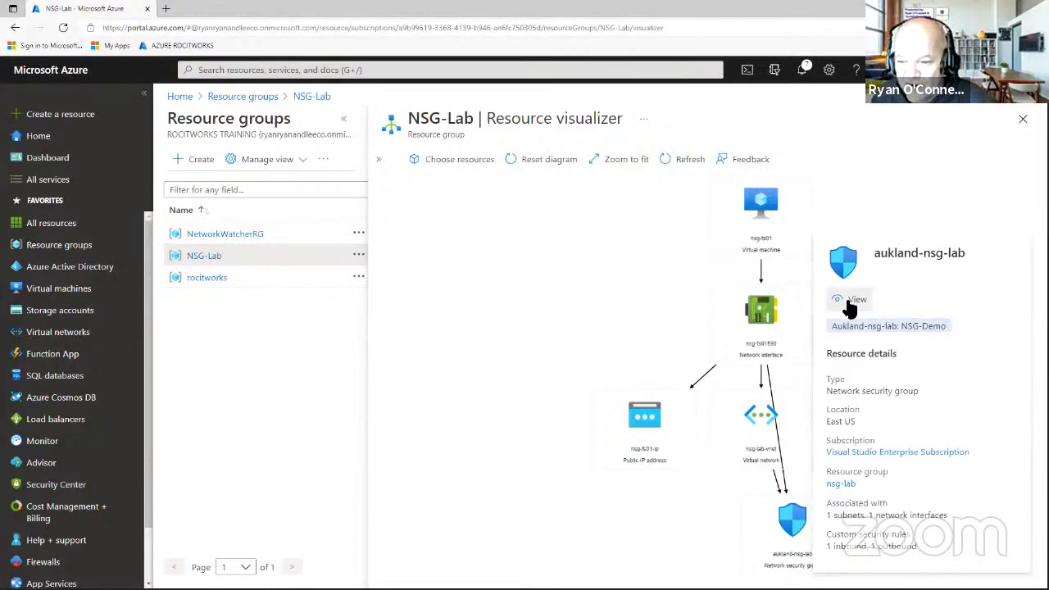
View the Aukland-nsg-lab security rules, then return to the Resource groups list.
left_click(847, 298)
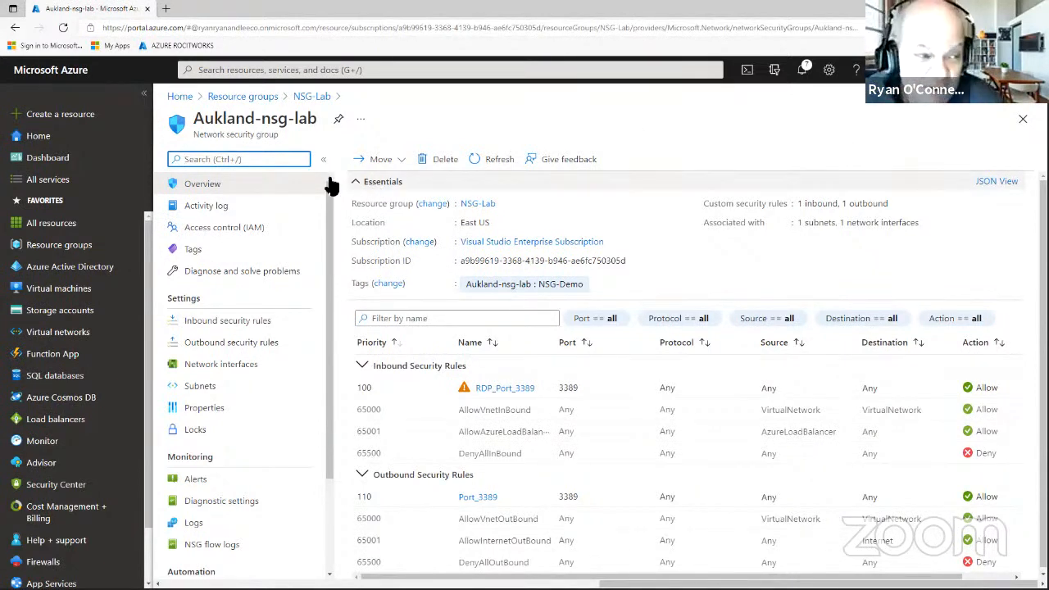
left_click(74, 250)
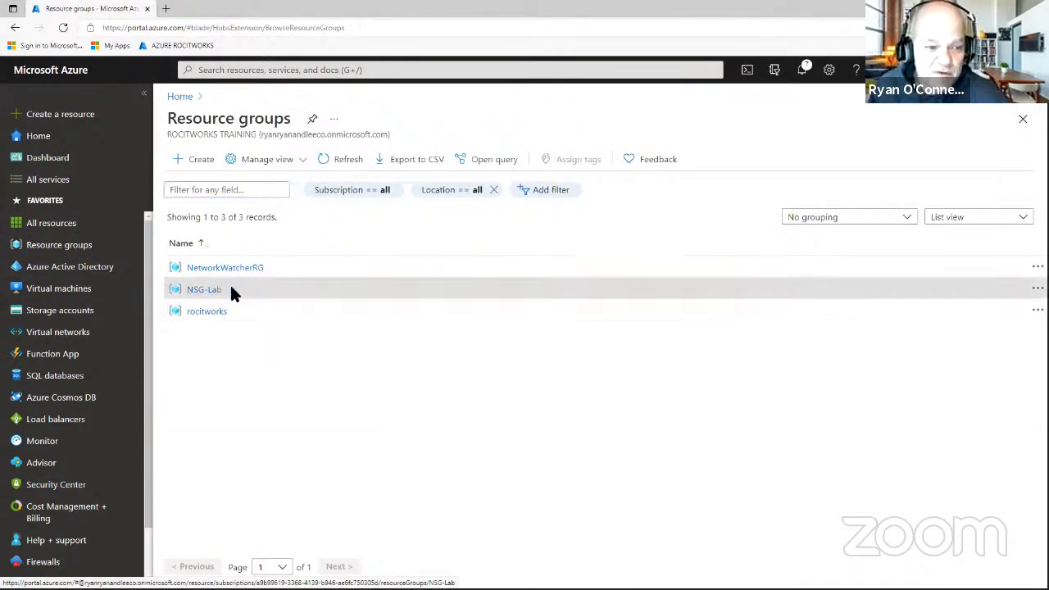
Delete the NSG-Lab resource group by pasting its copied name as confirmation, then close its page.
left_click(234, 290)
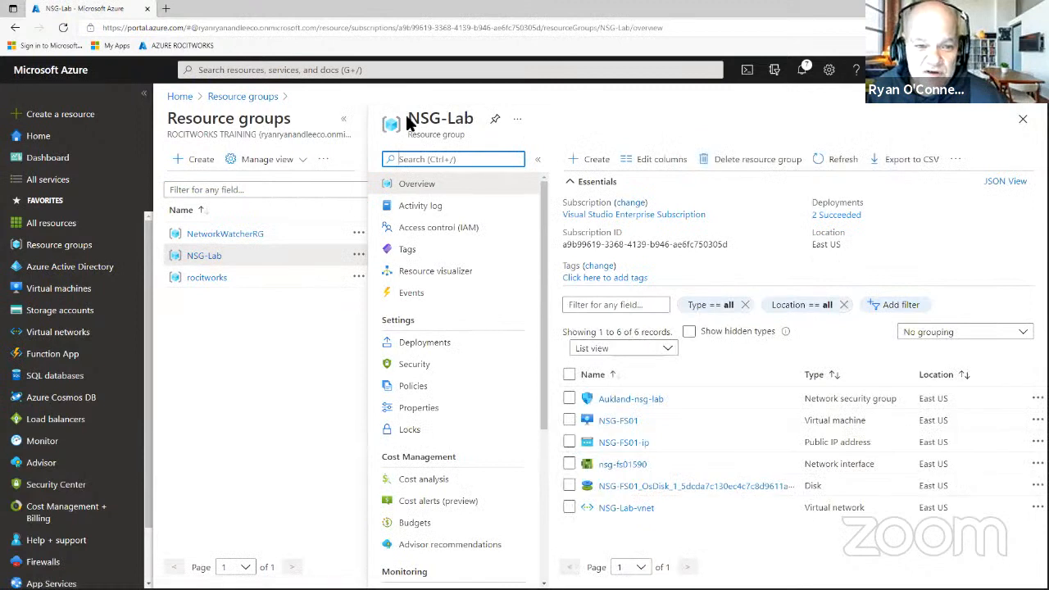
left_click_drag(414, 118, 475, 120)
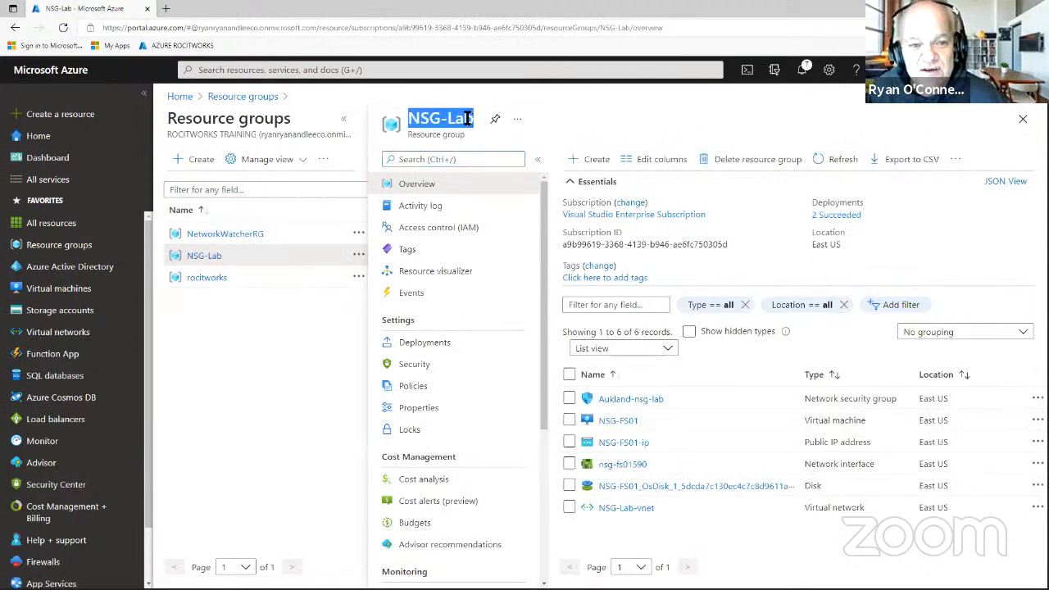
right_click(472, 127)
left_click(487, 127)
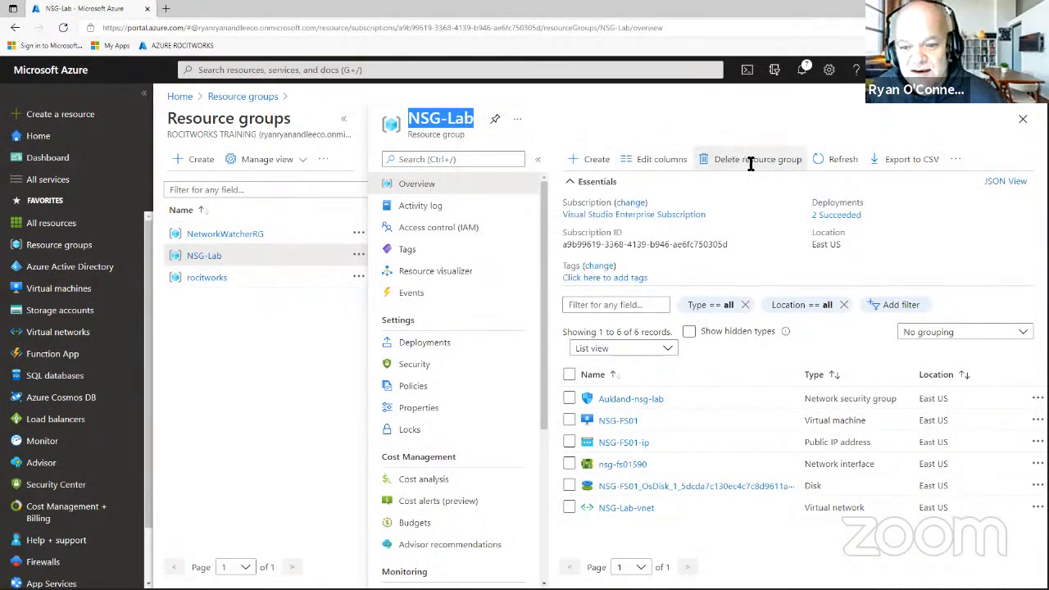
left_click(748, 163)
right_click(756, 215)
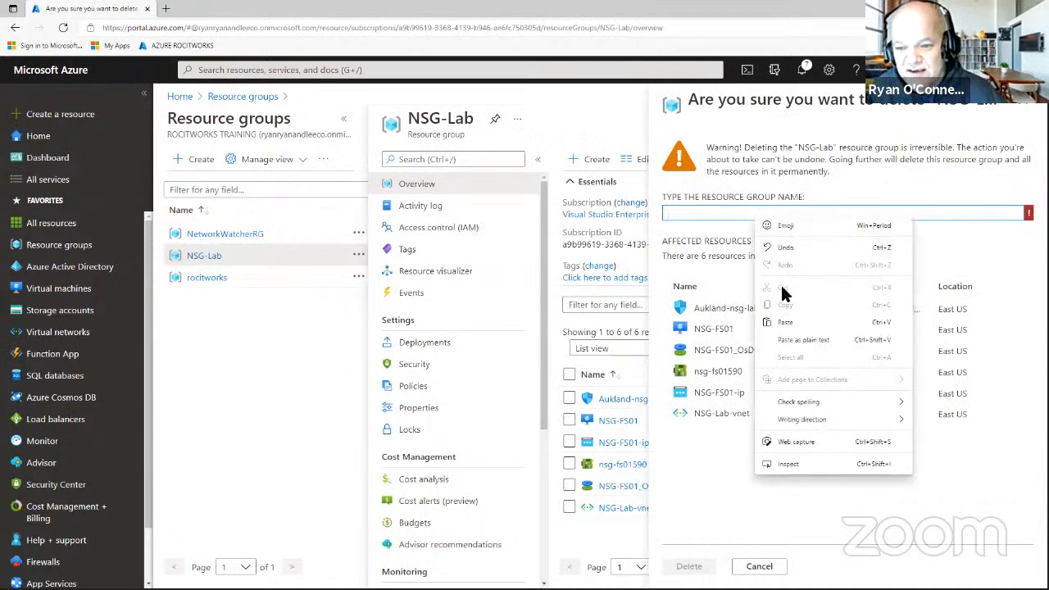
left_click(785, 325)
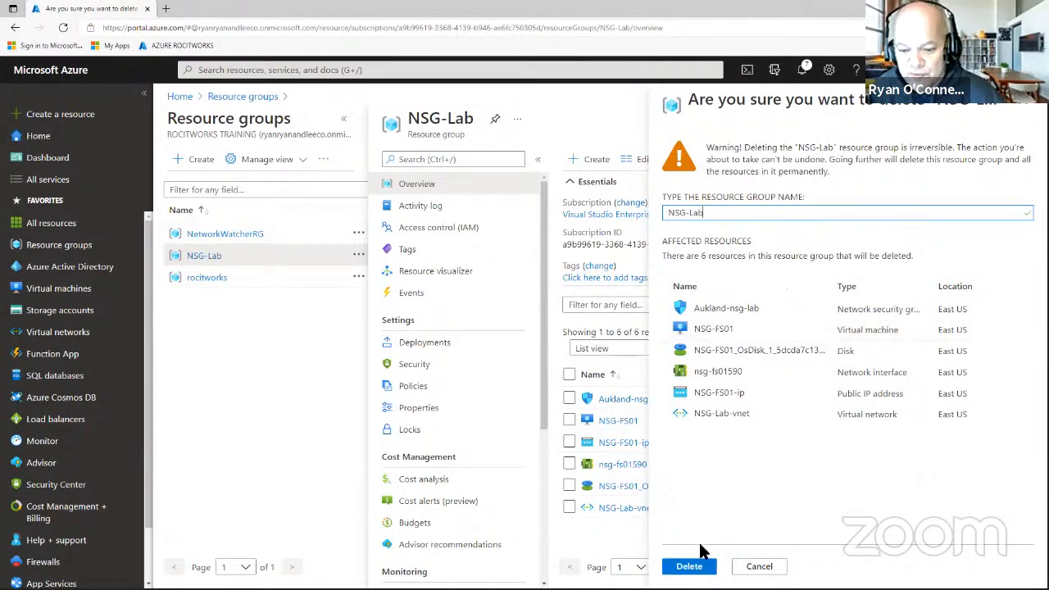
left_click(691, 568)
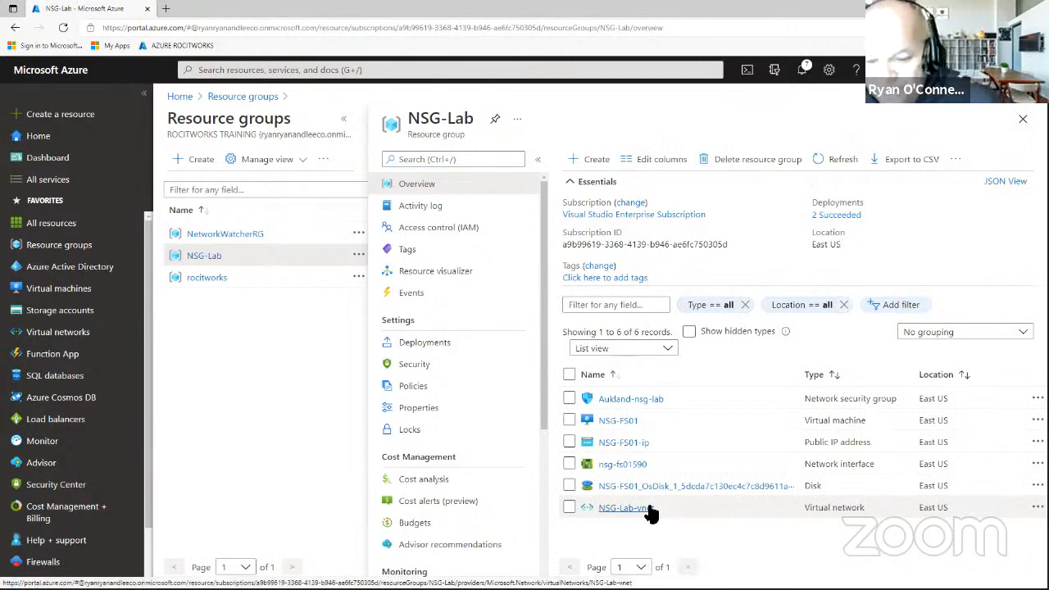
left_click(1023, 120)
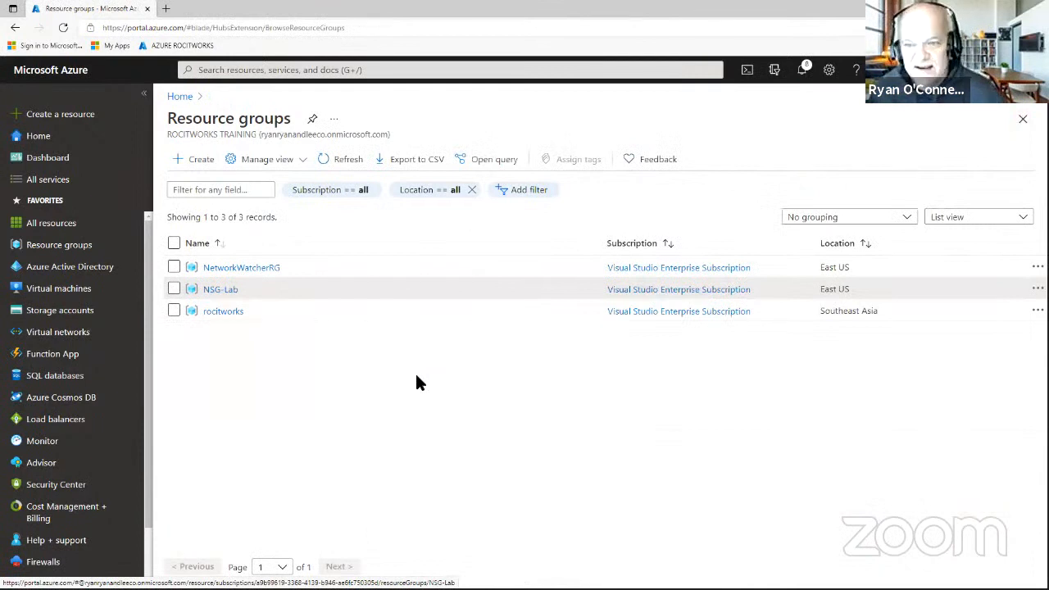